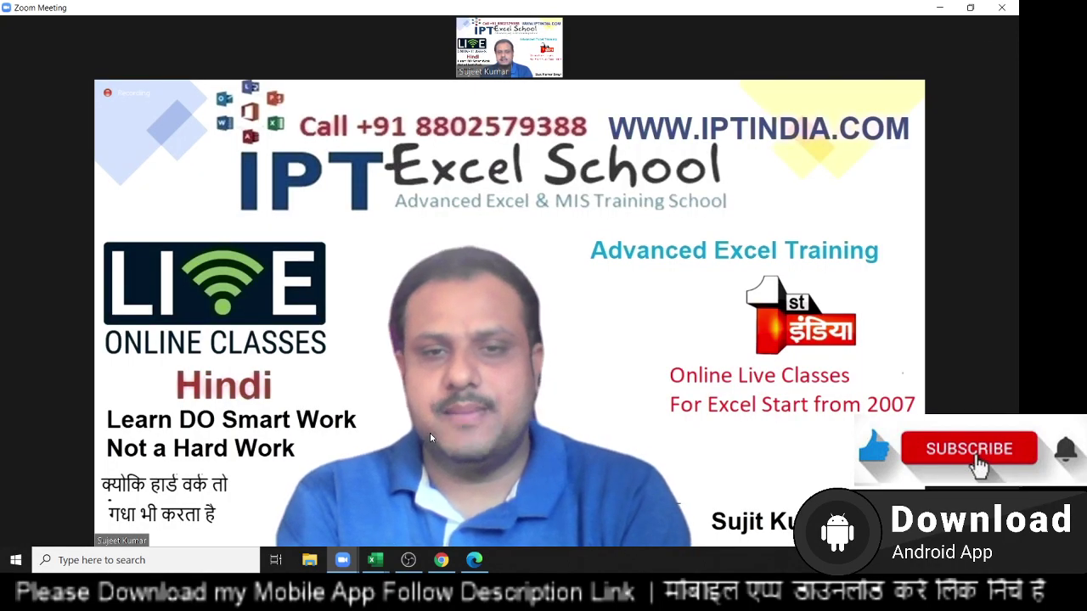
Start recording the Zoom meeting and share the Excel window showing the sales data sheet.
mouse_move(431, 433)
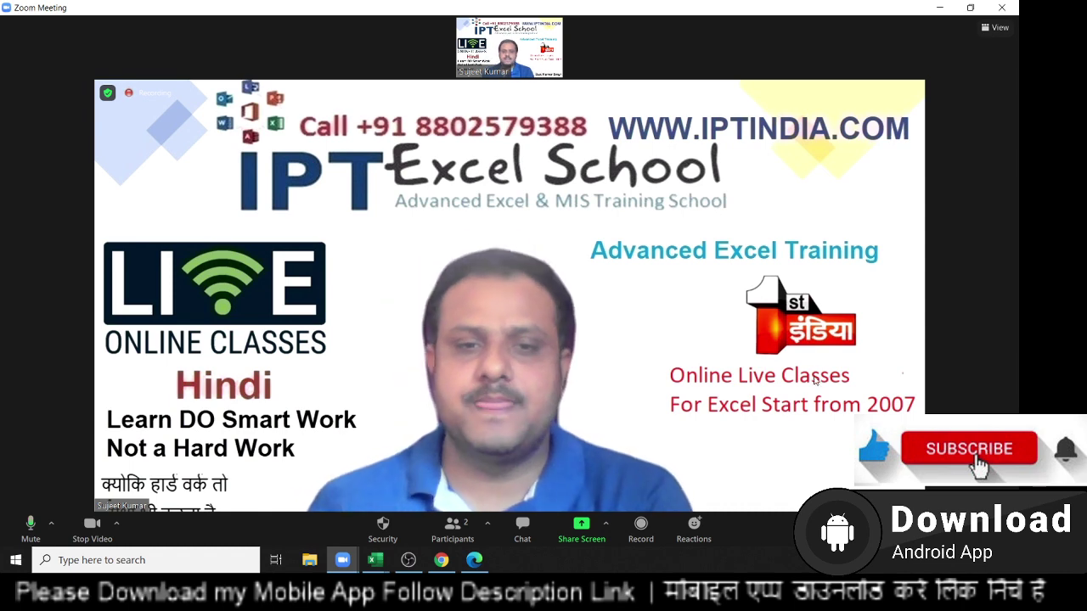
click(638, 523)
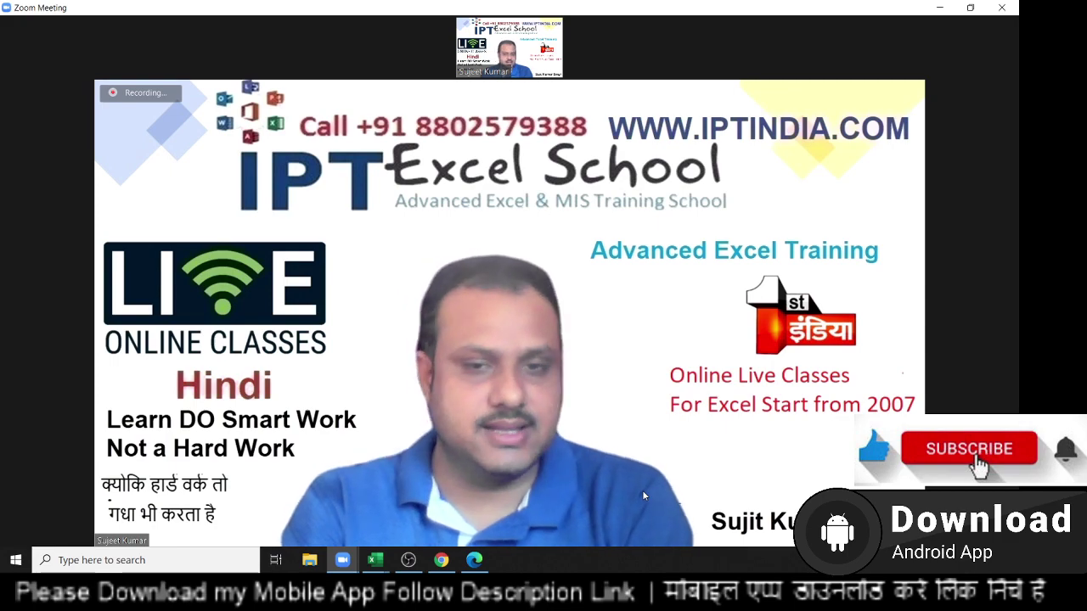
click(558, 524)
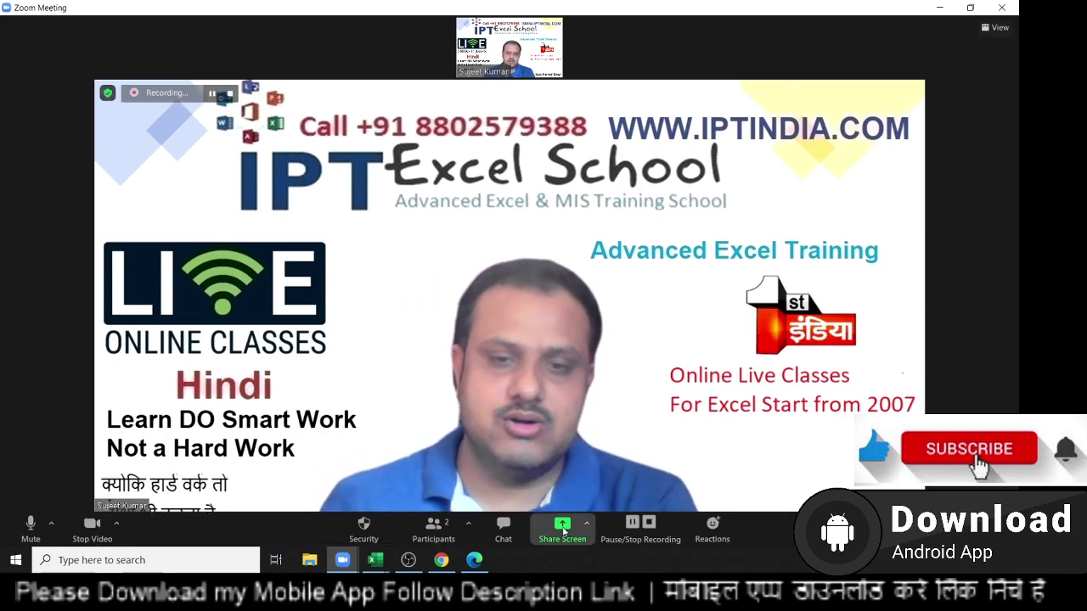
click(792, 464)
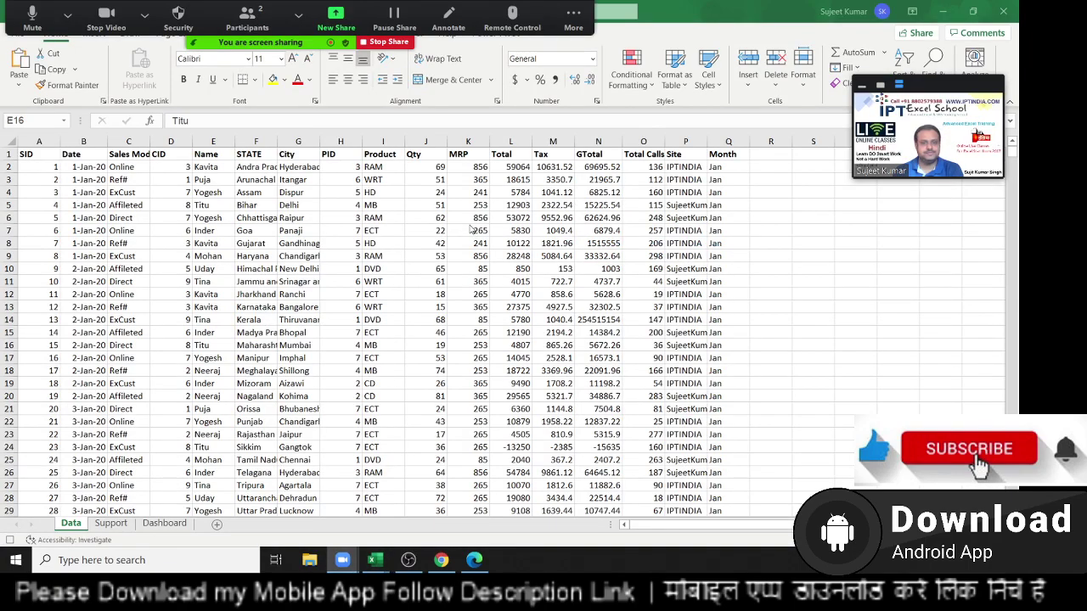
click(422, 168)
scroll(426, 186, down, 6)
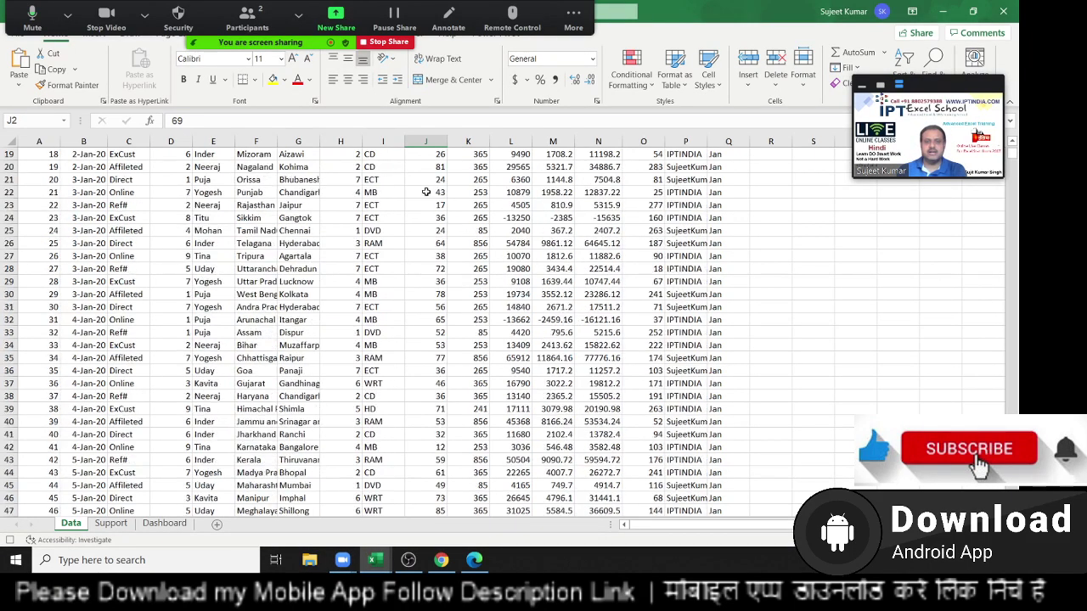
scroll(426, 187, down, 6)
scroll(426, 187, up, 6)
scroll(429, 185, up, 6)
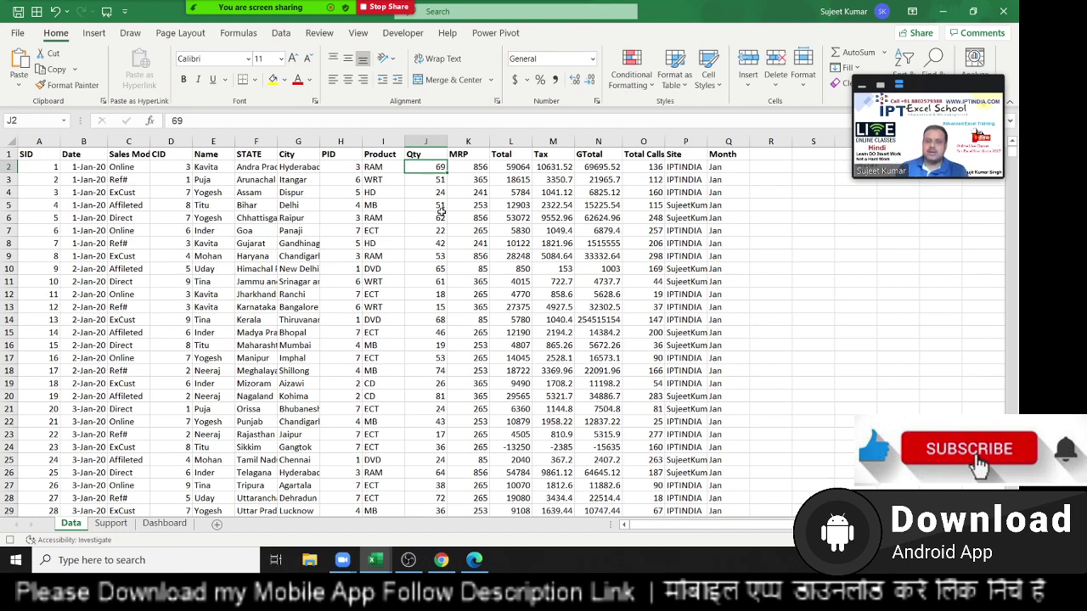
scroll(440, 212, down, 3)
scroll(440, 211, up, 3)
click(416, 154)
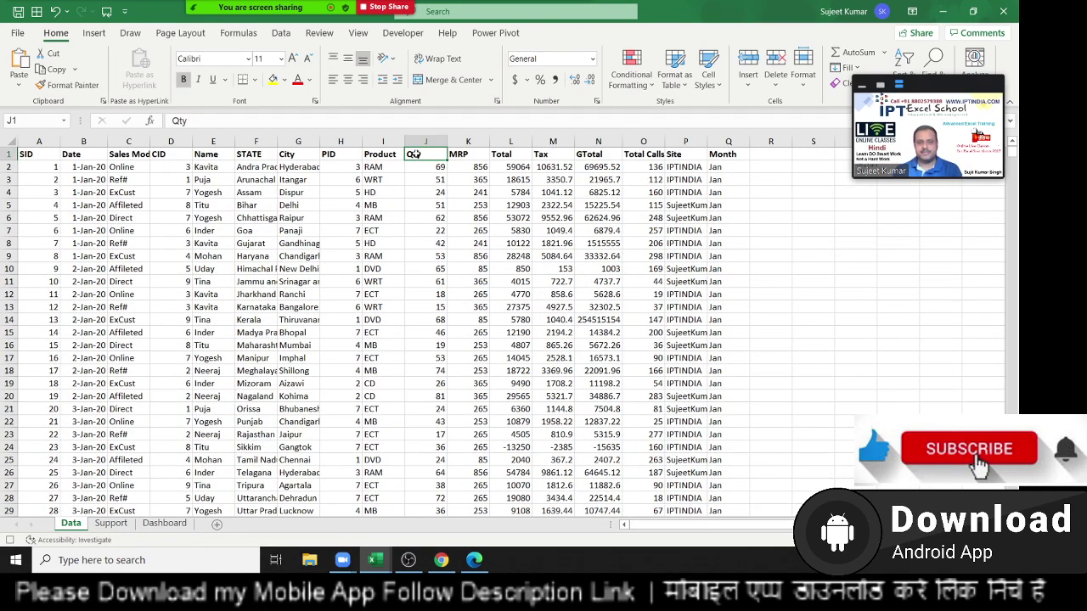
key(ctrl+shift+l)
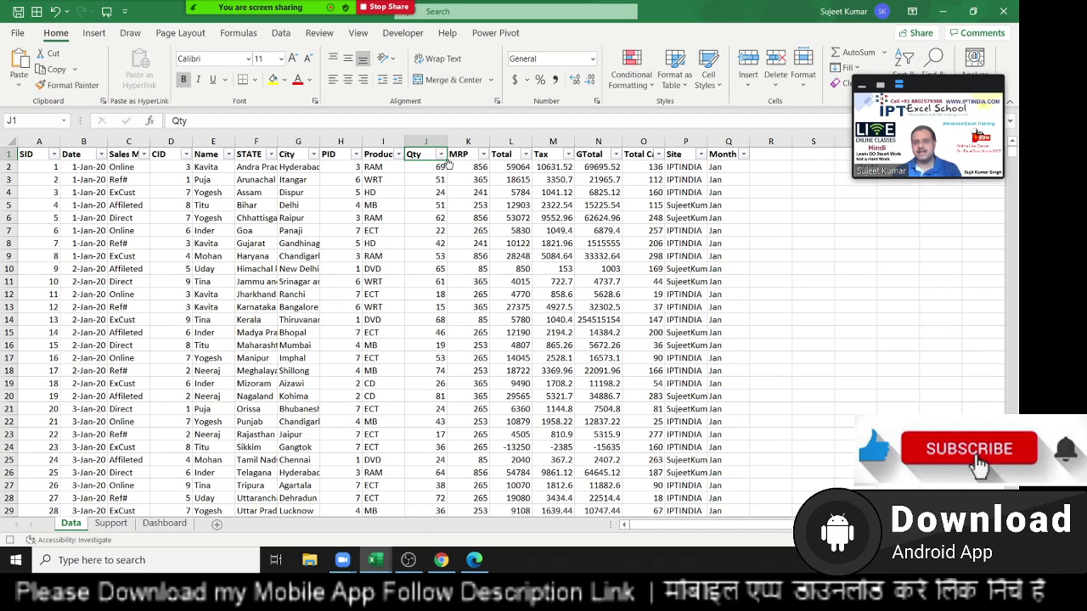
click(436, 155)
mouse_move(398, 280)
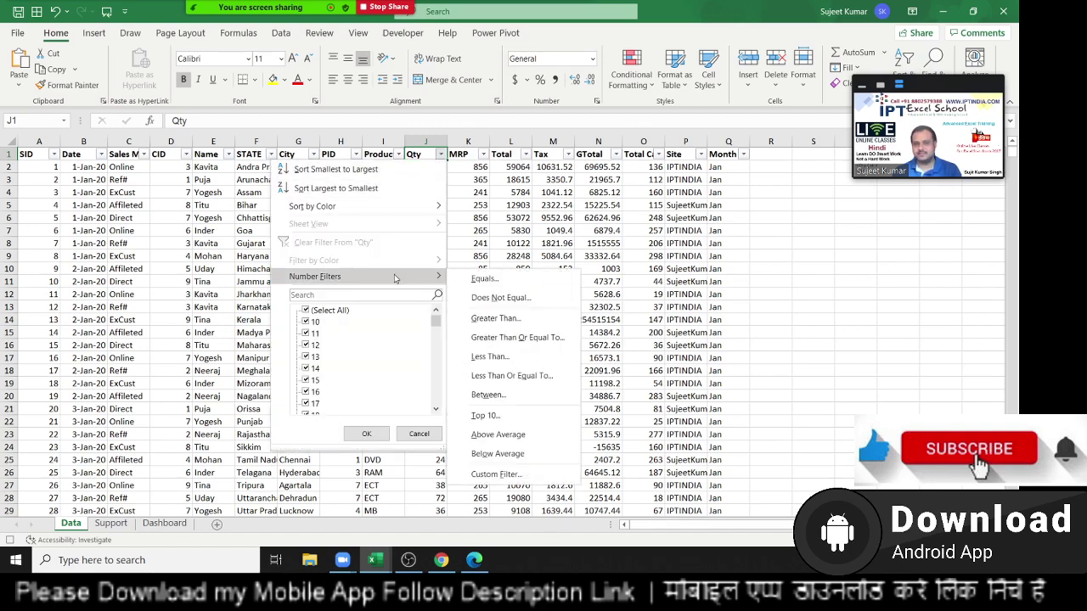
click(485, 320)
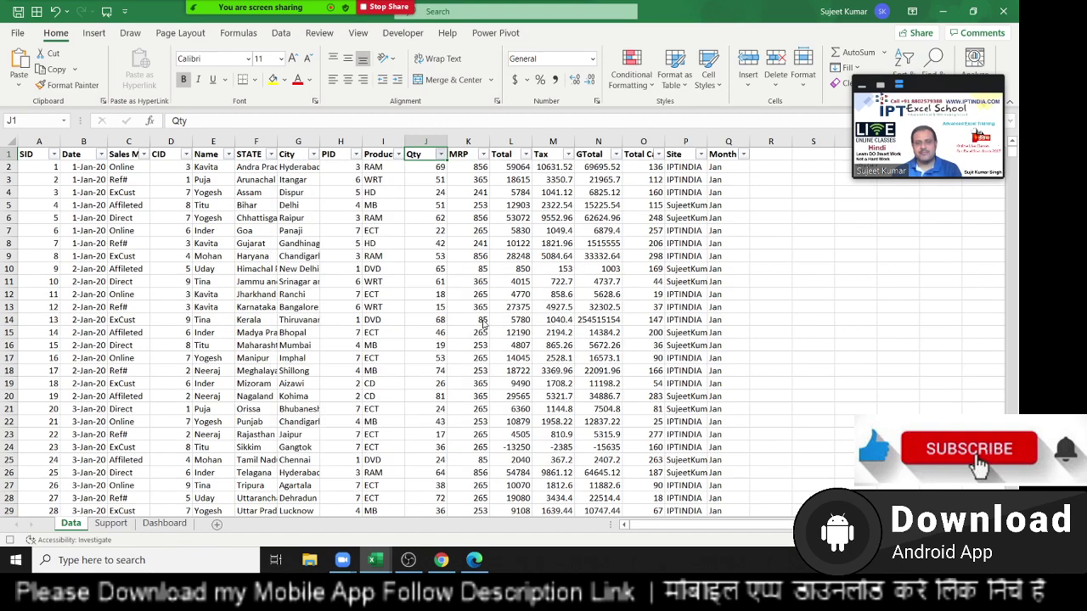
text(80)
key(Return)
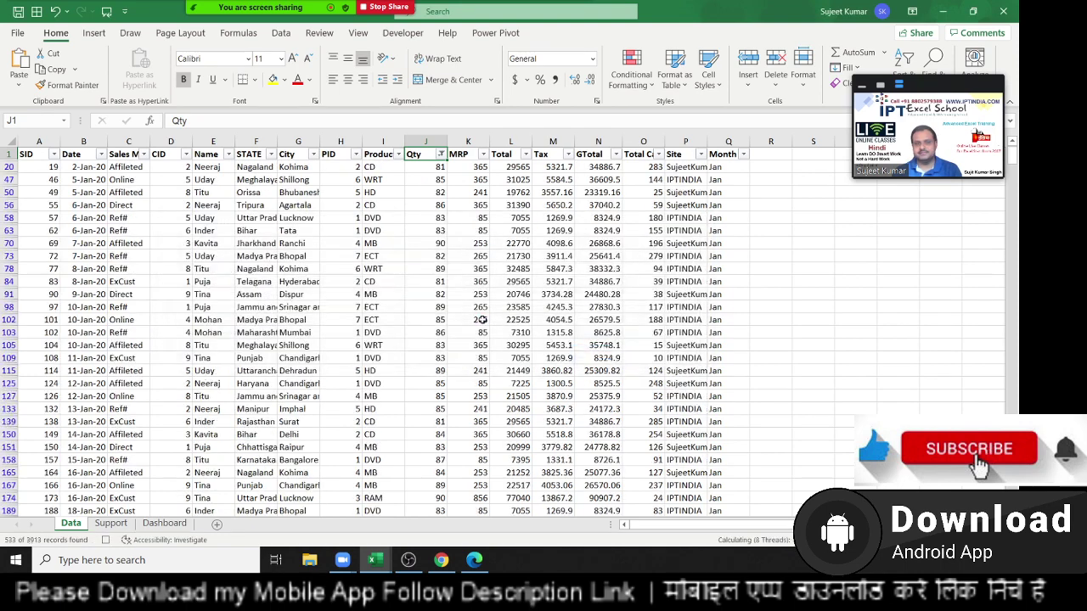
key(ctrl+z)
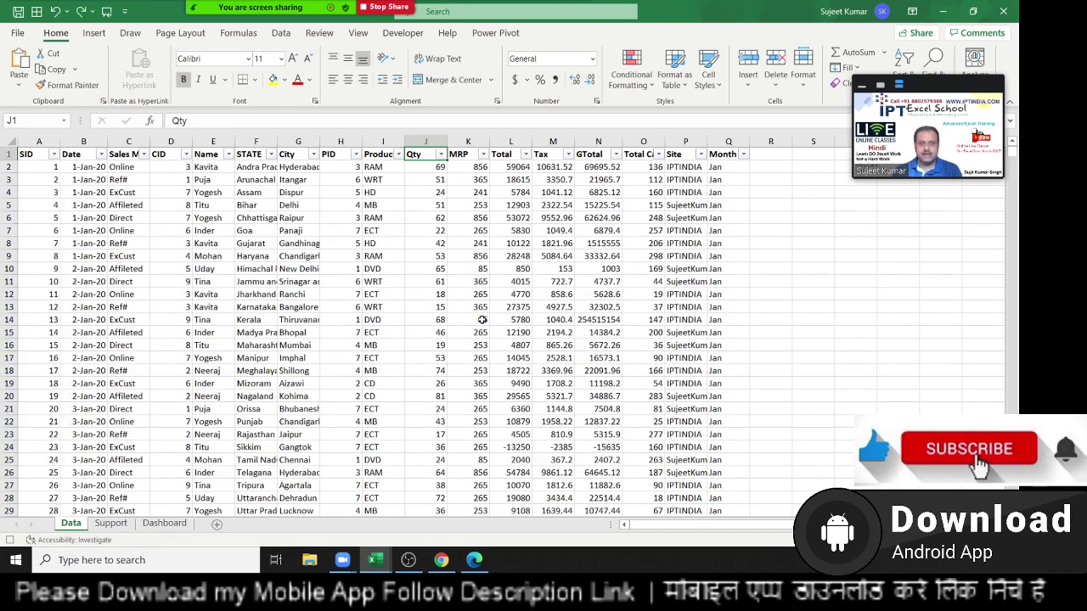
key(ctrl+shift+l)
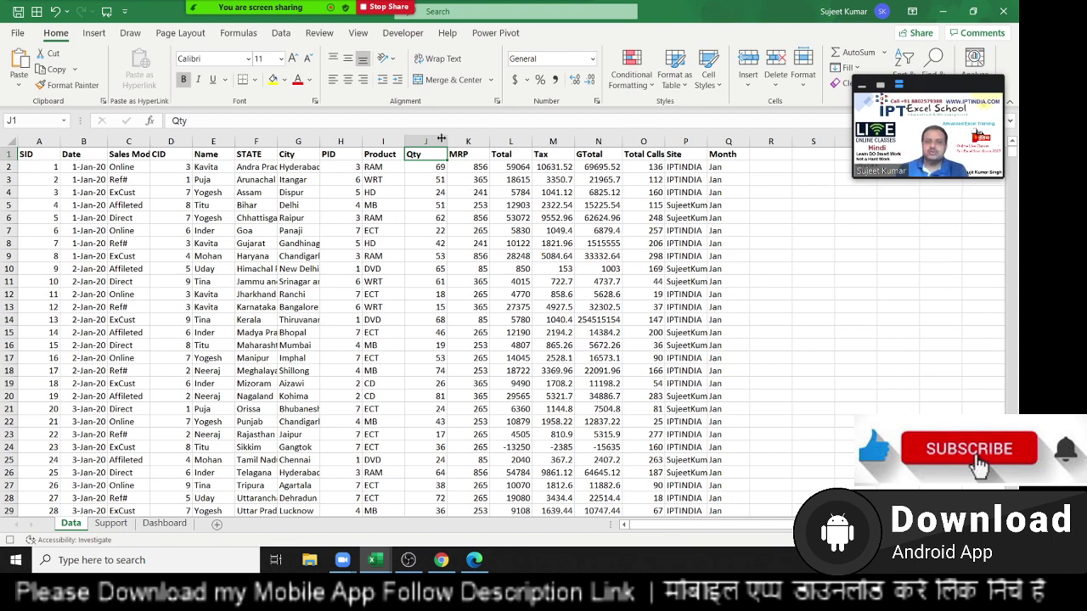
key(ctrl+shift+Down)
Select the Qty column J and start a Greater Than rule, previewing values above 50 in light red.
click(439, 177)
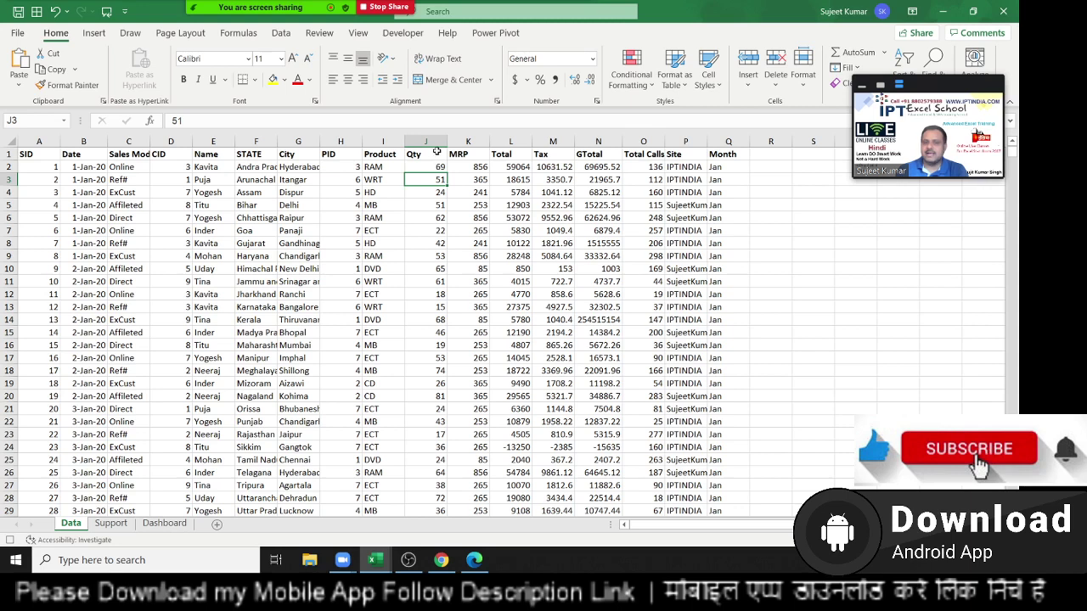
click(433, 141)
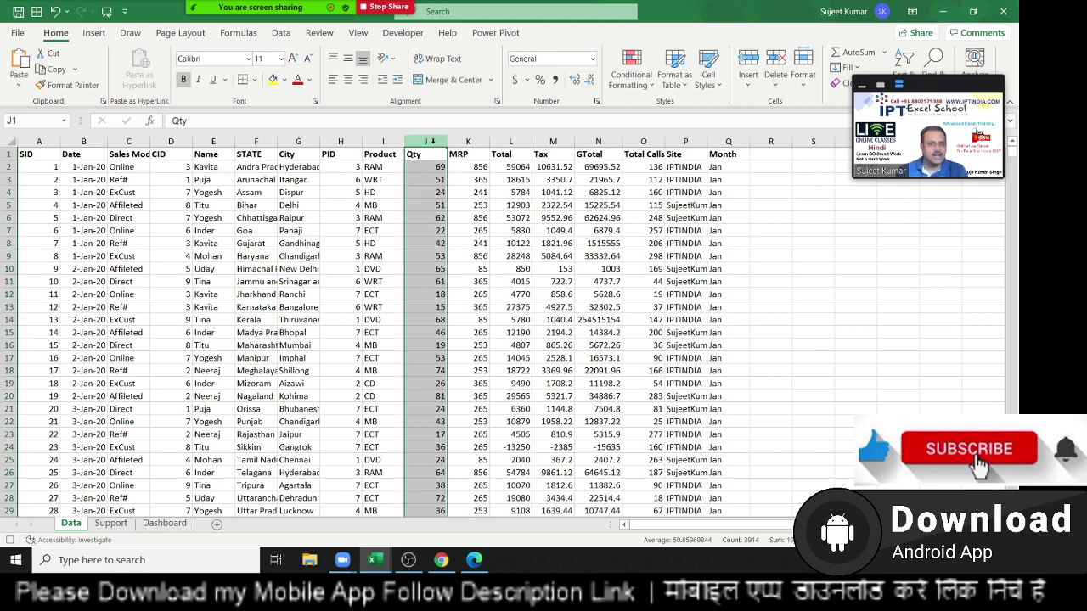
click(628, 81)
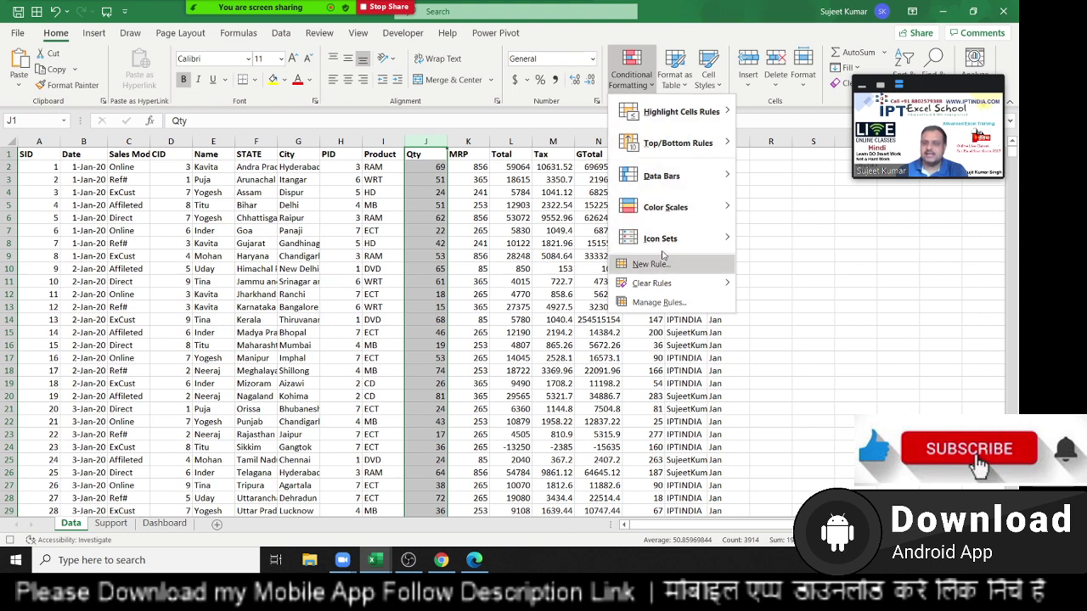
mouse_move(638, 118)
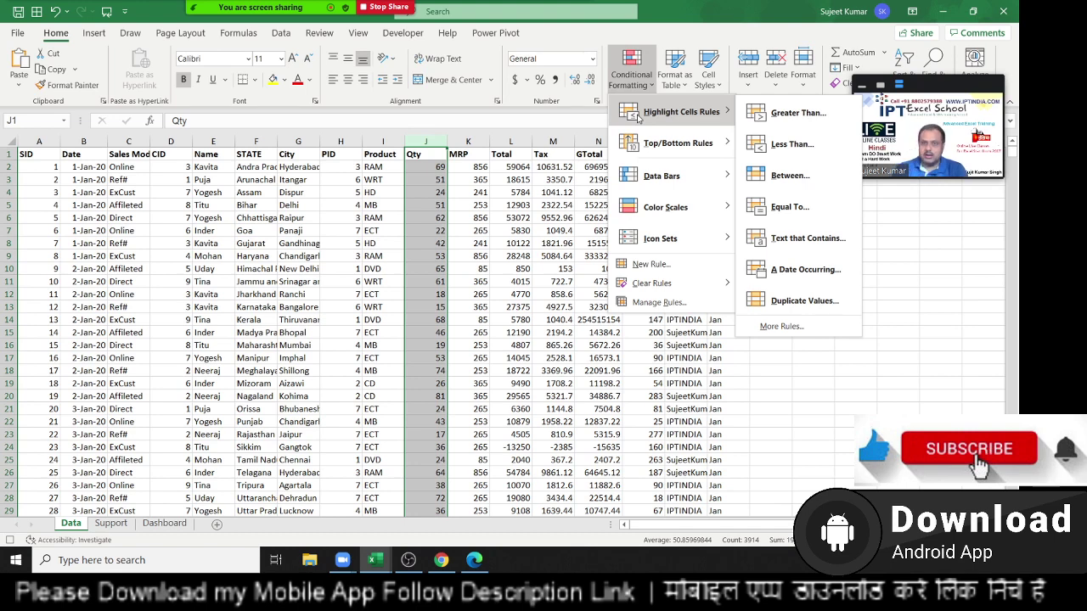
click(782, 114)
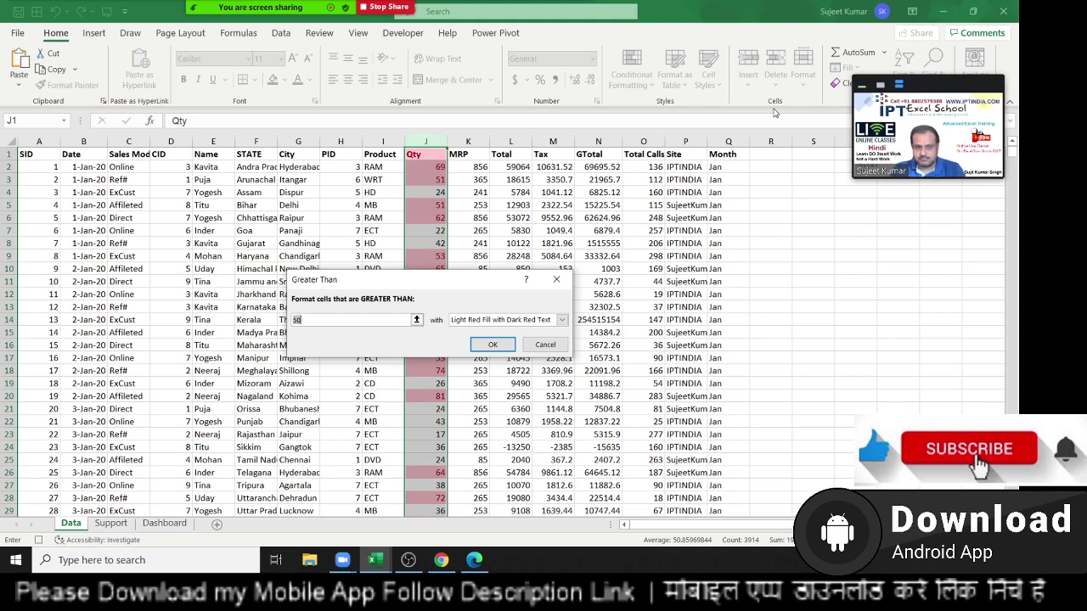
Change the Greater Than threshold from 50 to 80.
drag(434, 279, 646, 224)
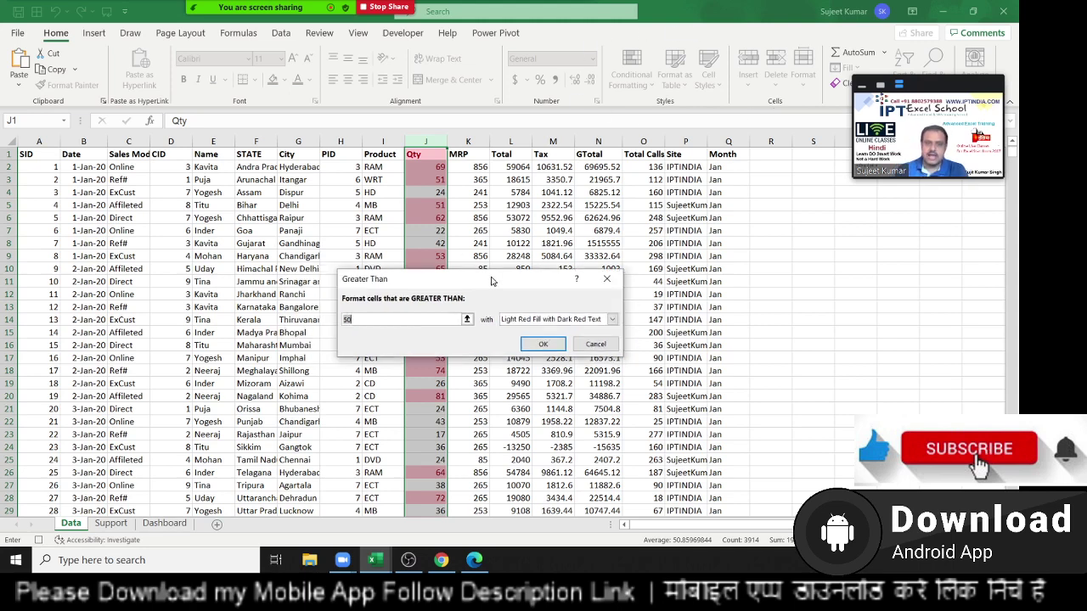
click(536, 265)
drag(536, 265, 480, 260)
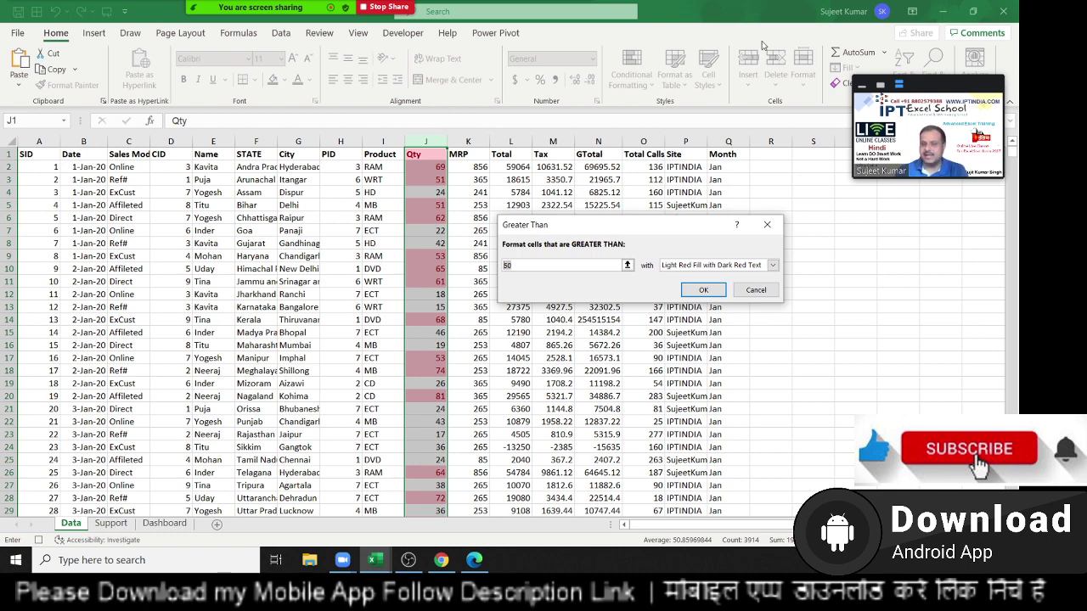
text(80)
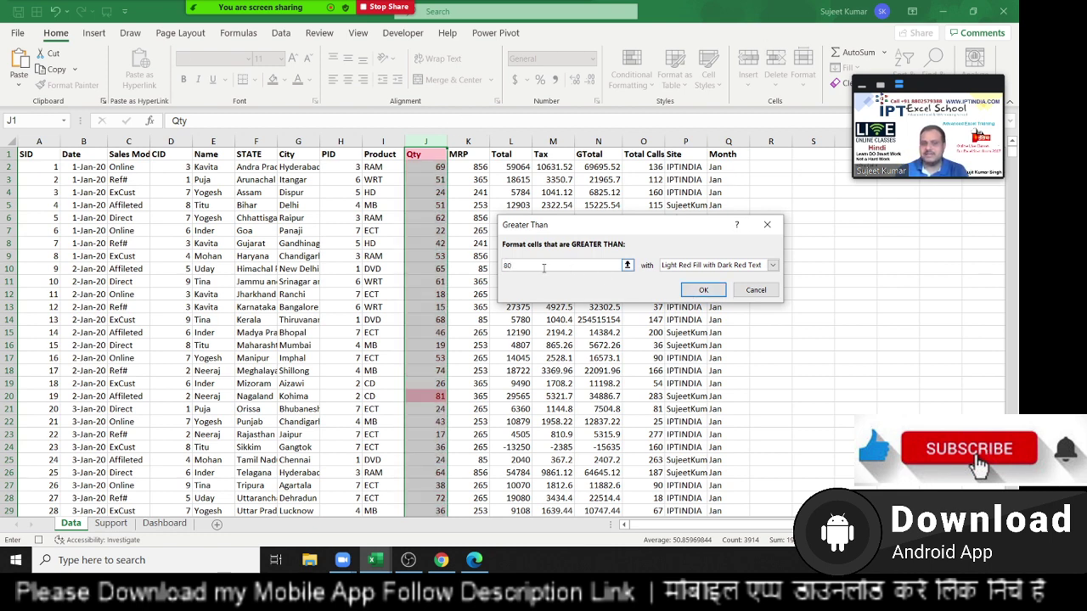
Preview the yellow, green and light red highlight formats, then choose Custom Format.
click(686, 265)
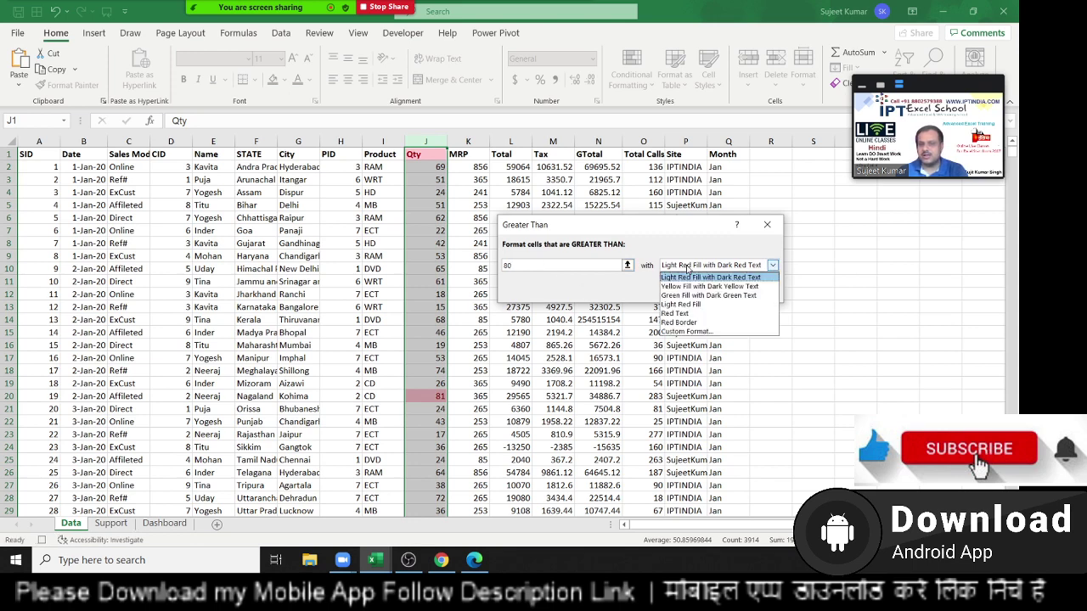
key(Escape)
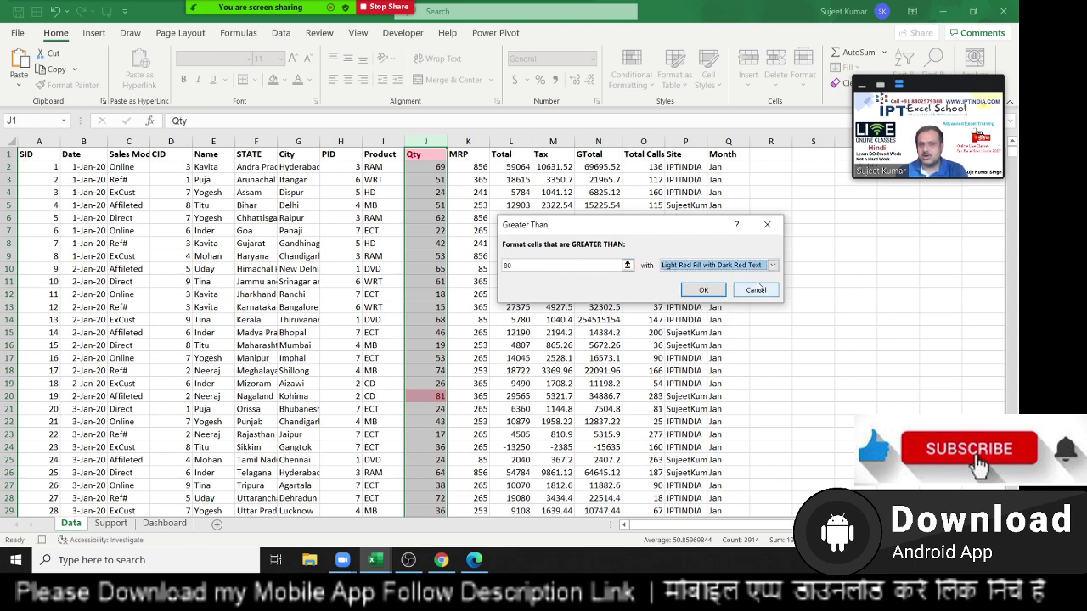
click(736, 266)
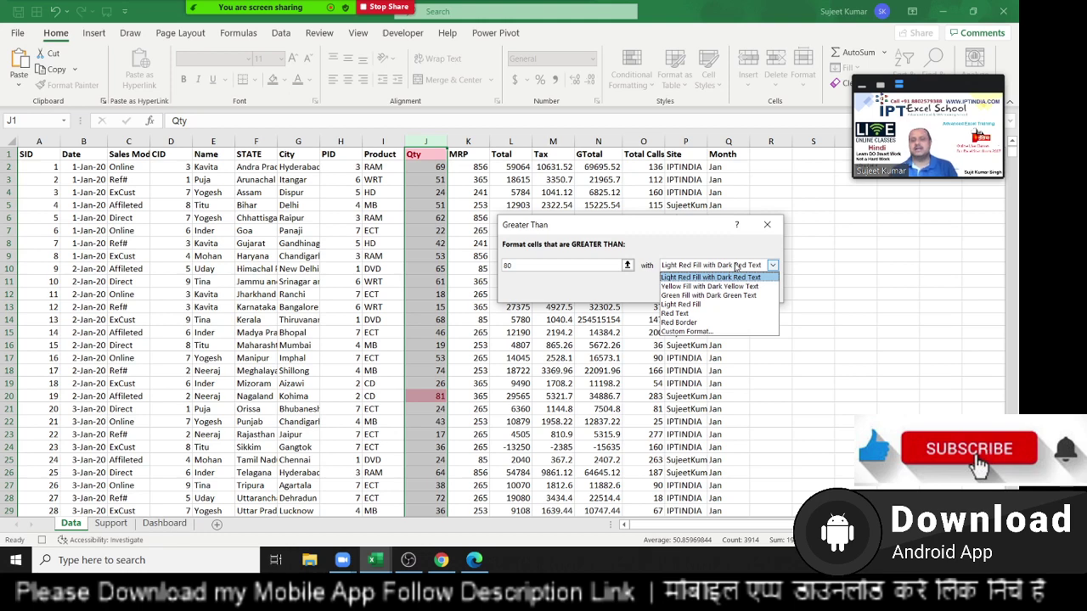
key(Down)
key(Down)
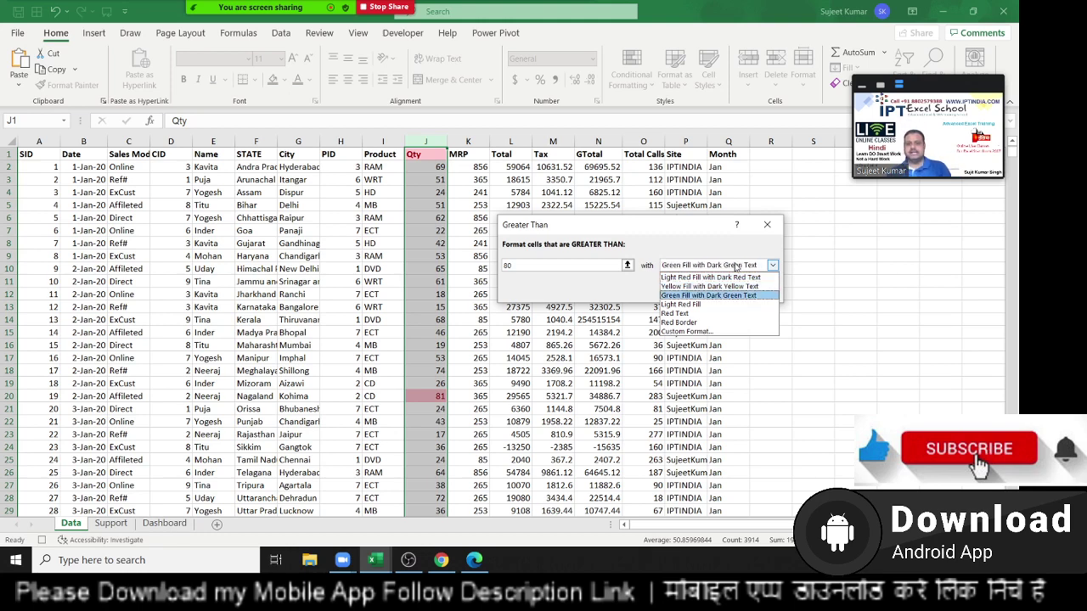
key(Down)
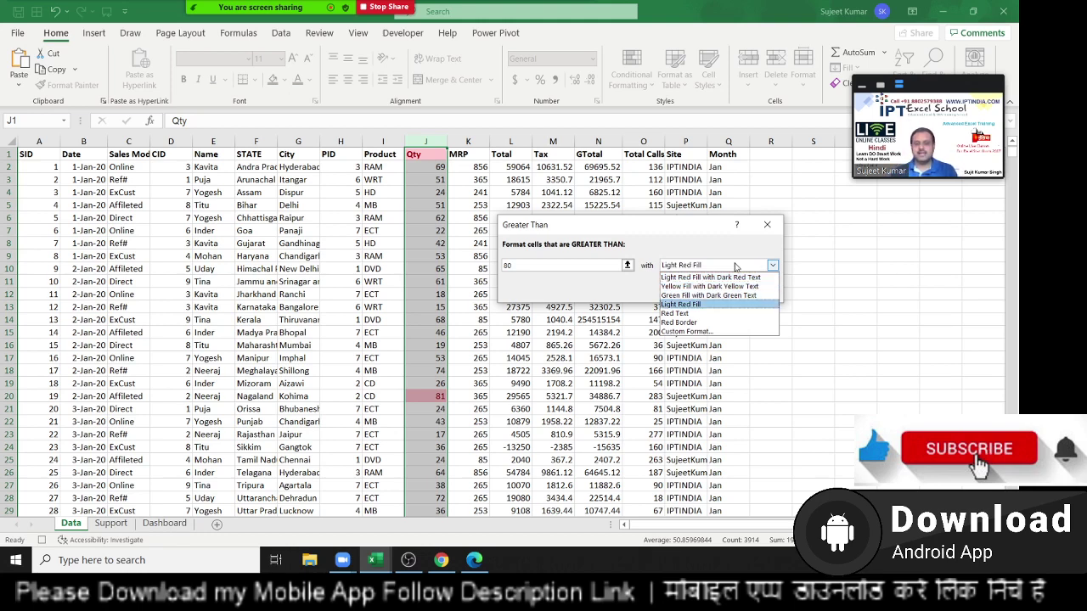
key(Down)
key(Down)
key(Down)
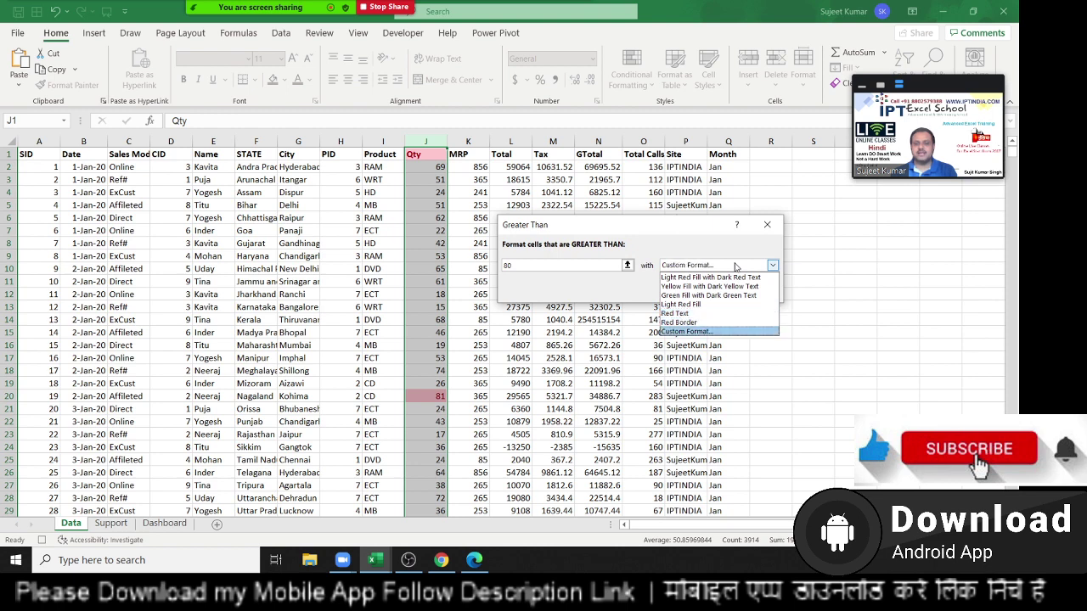
key(Up)
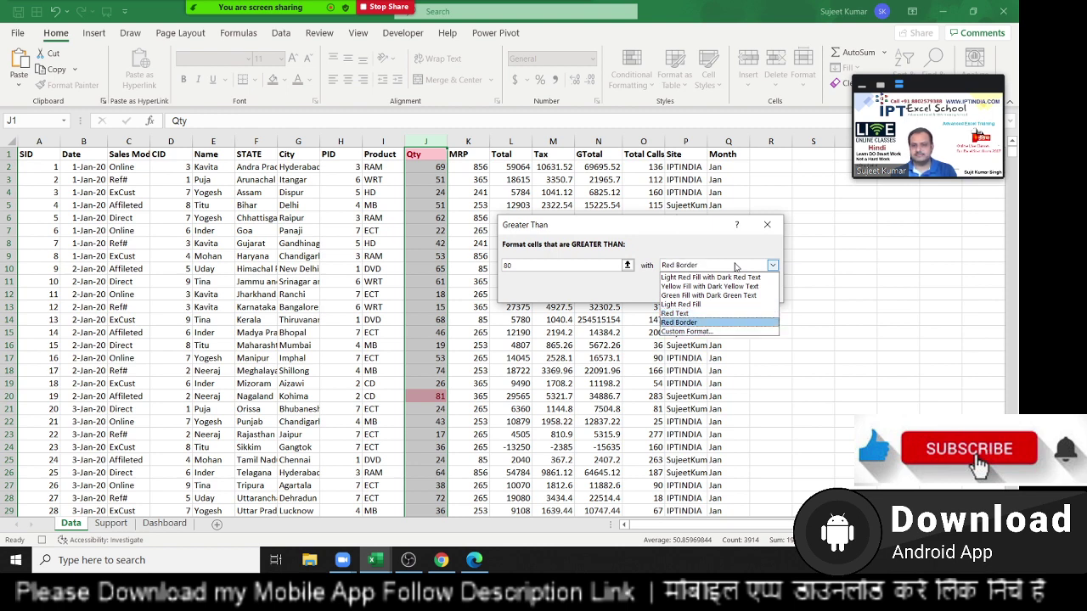
key(Up)
key(Up)
key(Up)
key(Up)
key(Up)
key(Down)
key(Down)
key(Down)
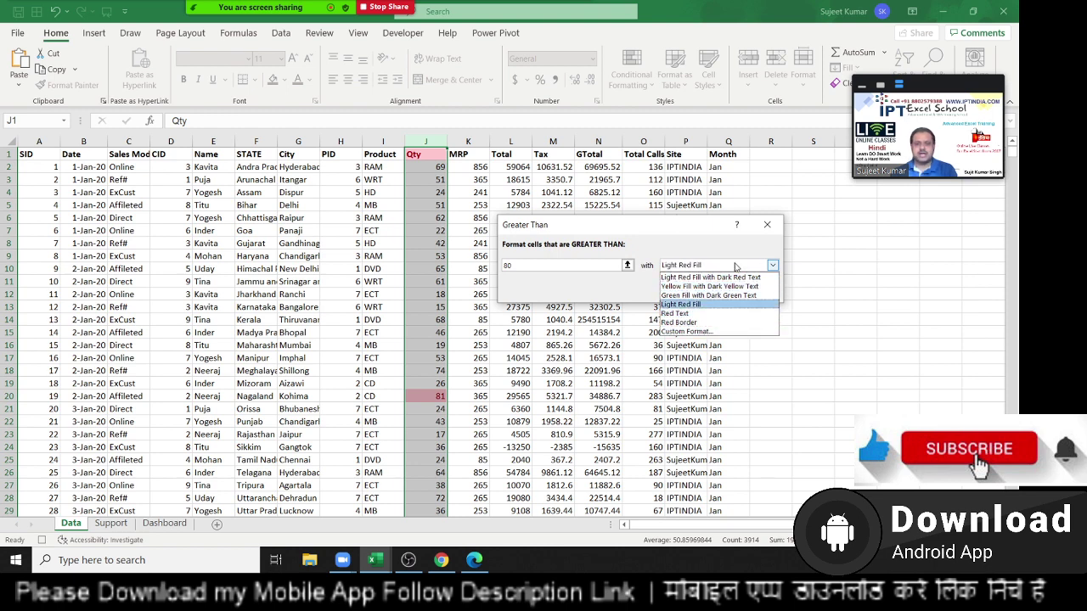
key(Down)
key(Down)
key(Down)
key(Return)
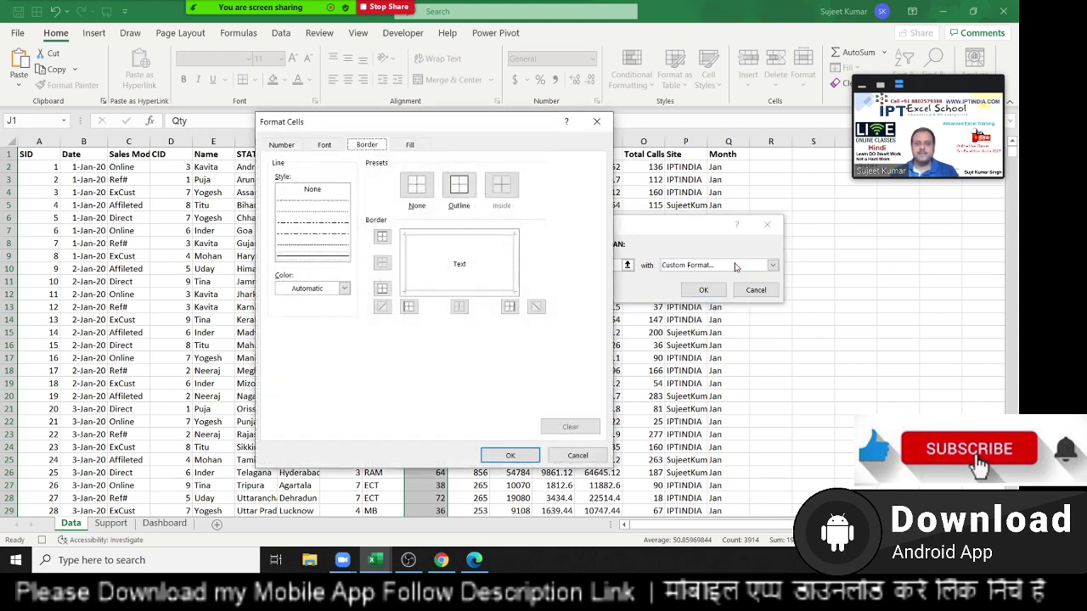
Give the over-80 rule a light blue fill and apply it, shading the 81 in J20.
click(425, 146)
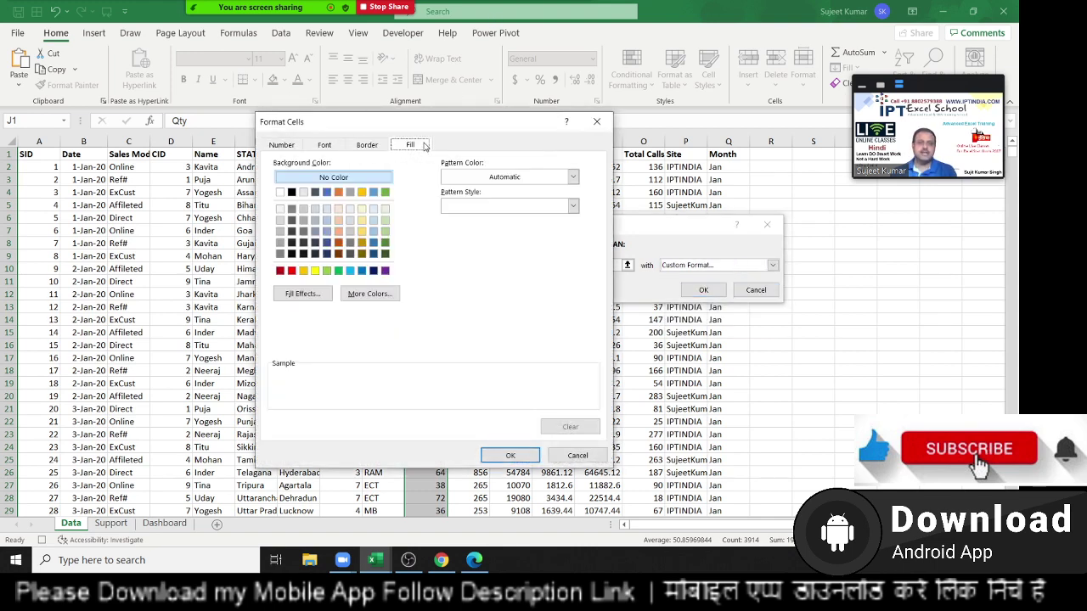
click(349, 271)
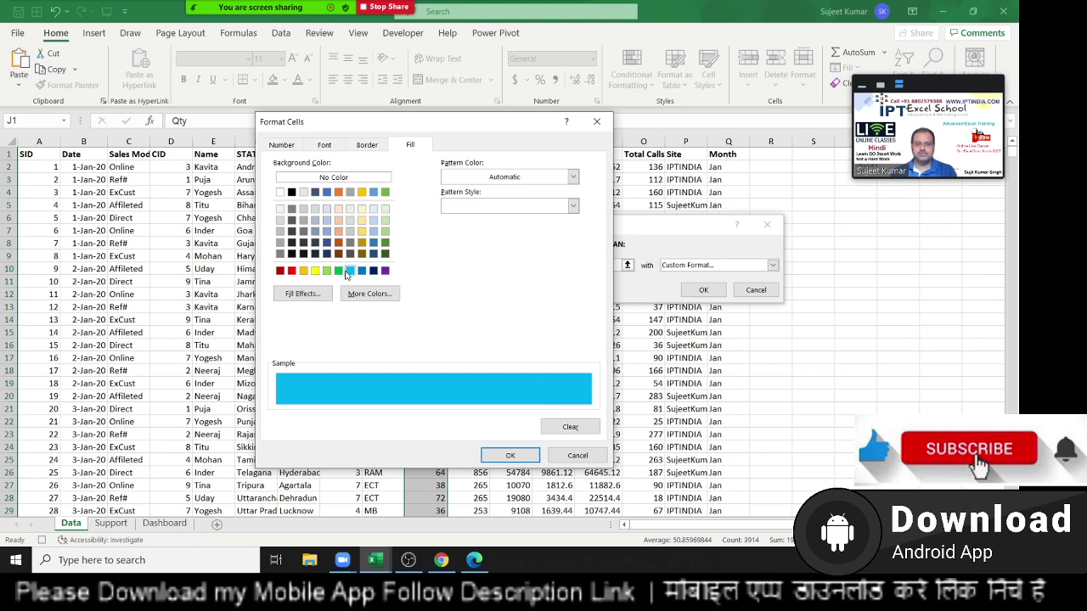
click(510, 455)
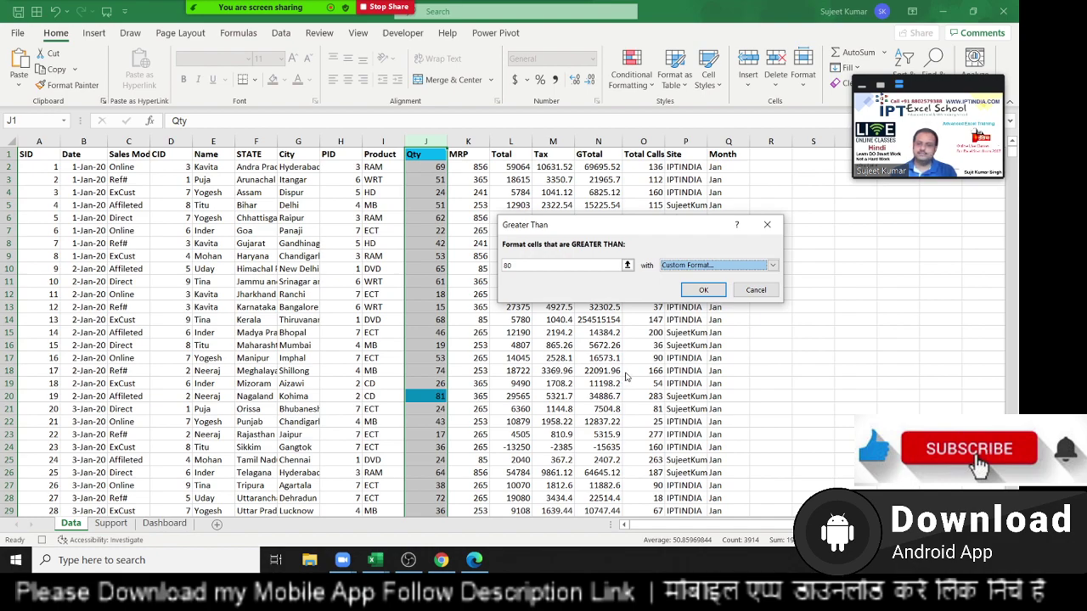
click(703, 289)
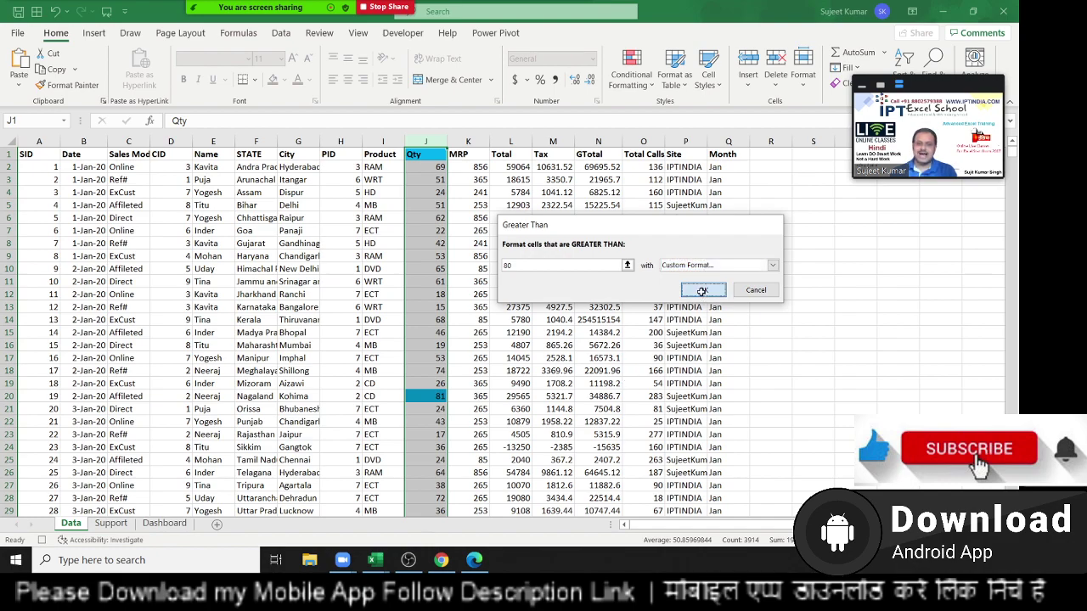
Test the rule by changing J10 from 65 to 105, which turns it blue.
click(459, 307)
scroll(461, 326, down, 1)
scroll(461, 326, down, 5)
scroll(461, 326, down, 3)
scroll(461, 326, down, 3)
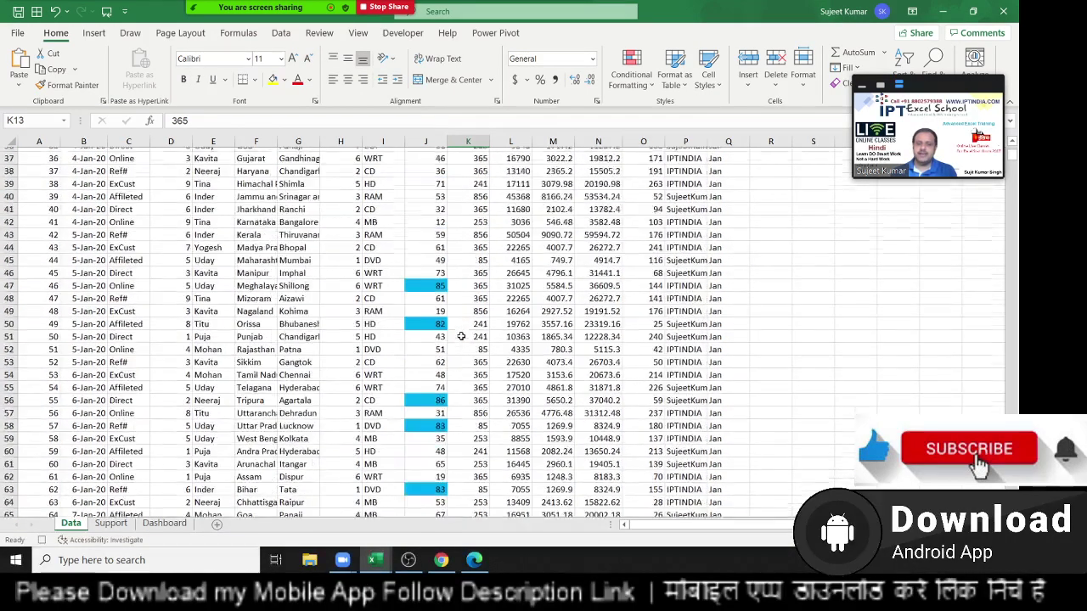
scroll(461, 336, up, 12)
click(434, 268)
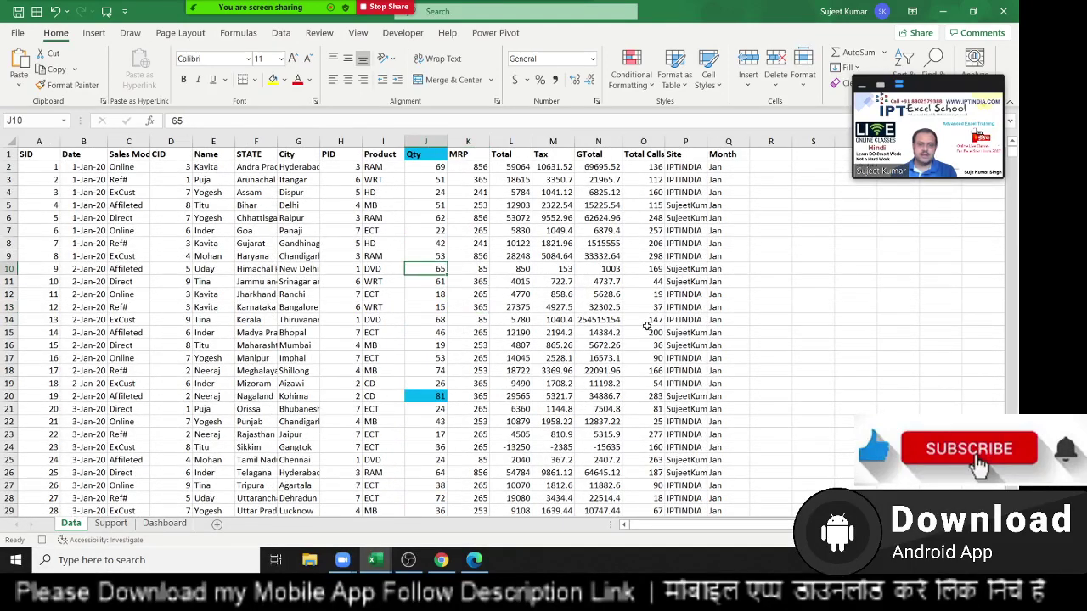
text(105)
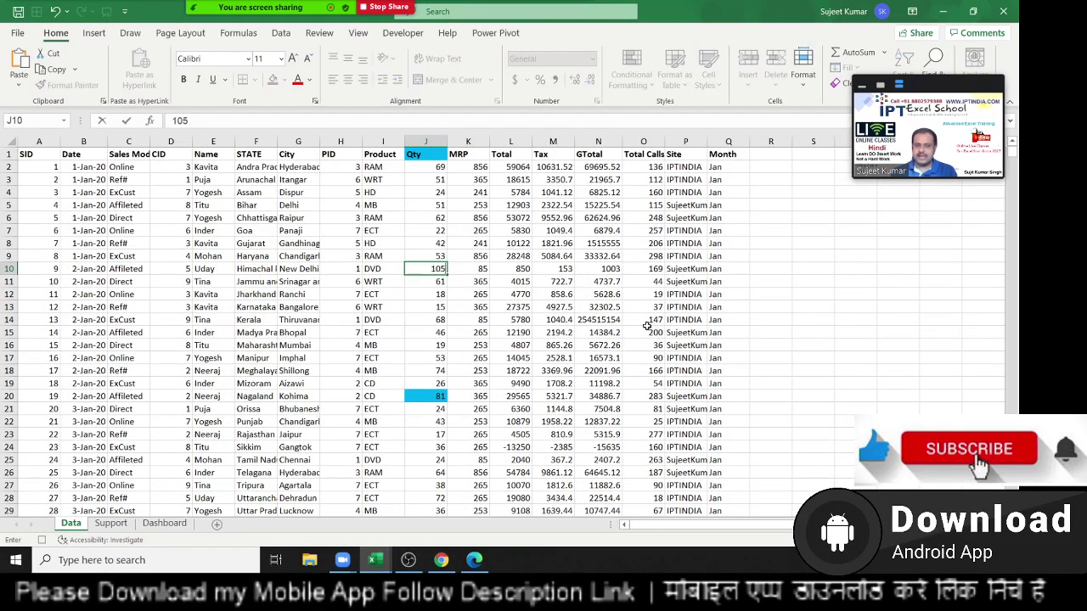
key(Return)
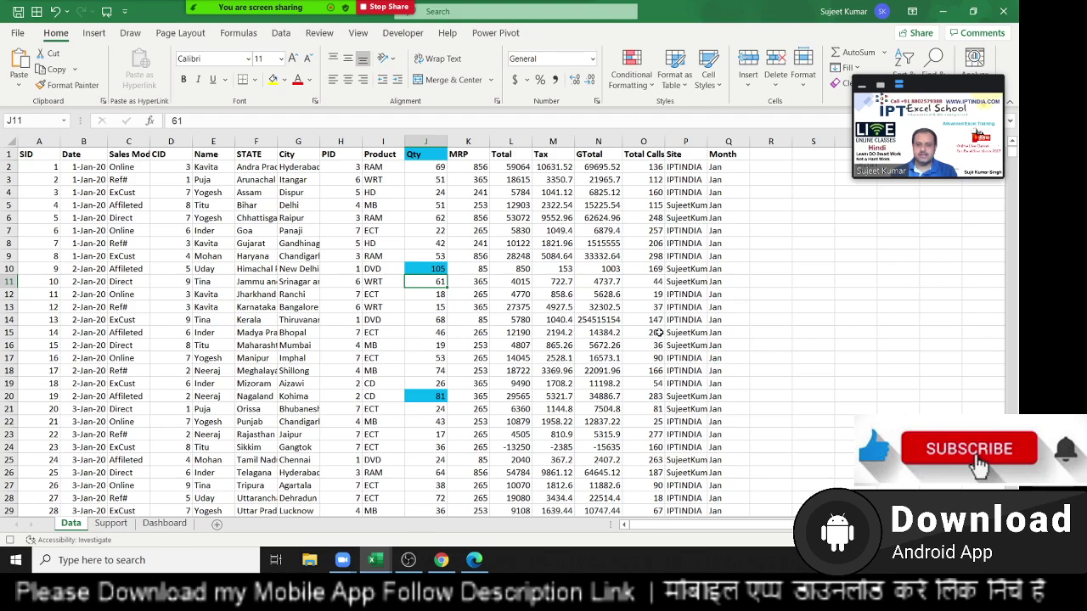
Change J10 to 51 so it stays unhighlighted, and reselect the Qty column.
key(Up)
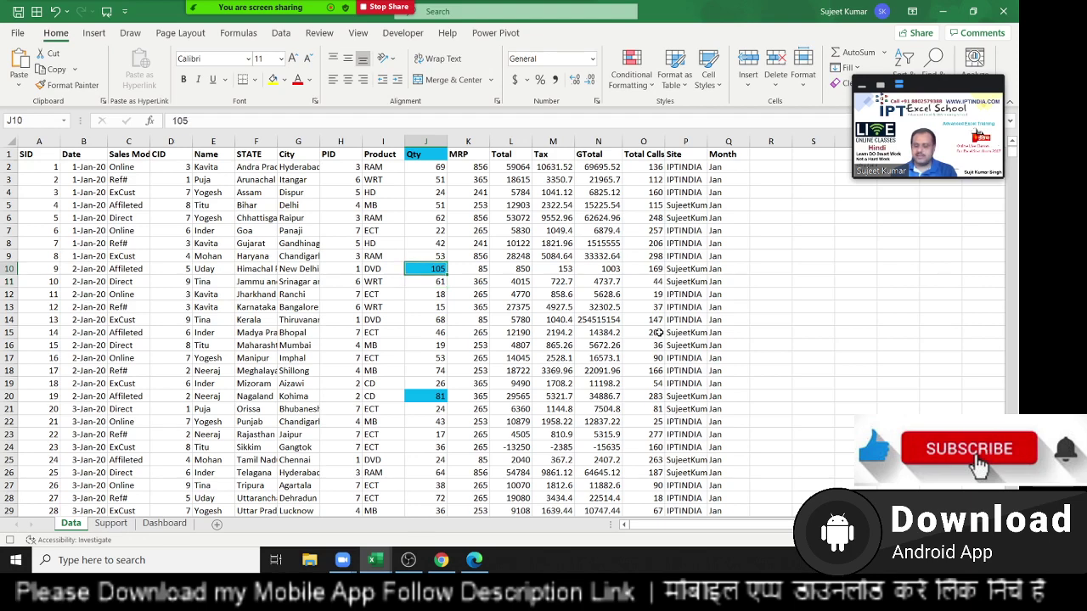
text(51)
key(Return)
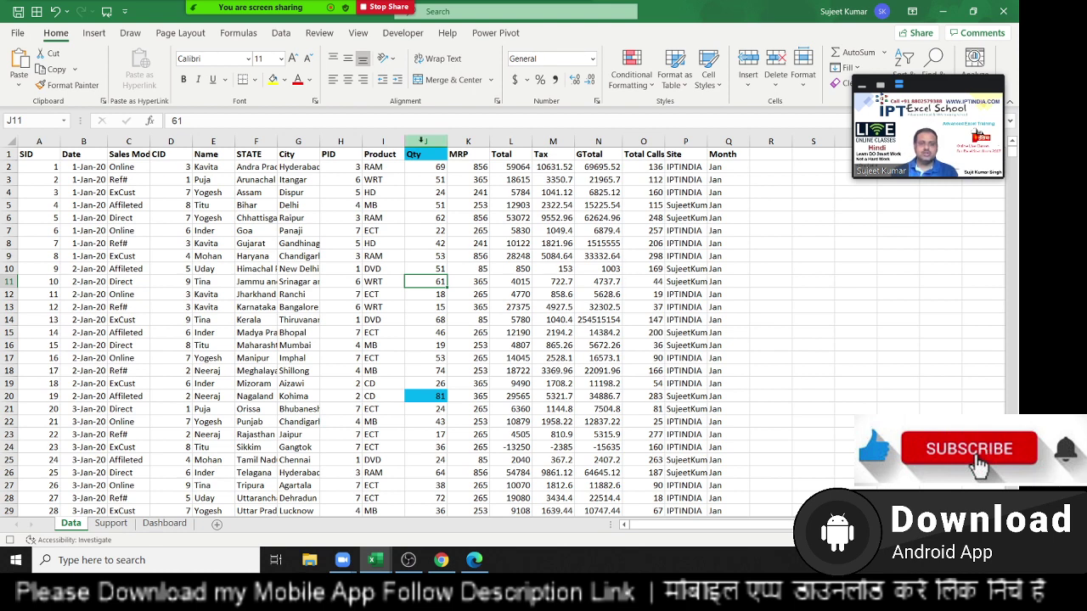
click(426, 141)
click(626, 81)
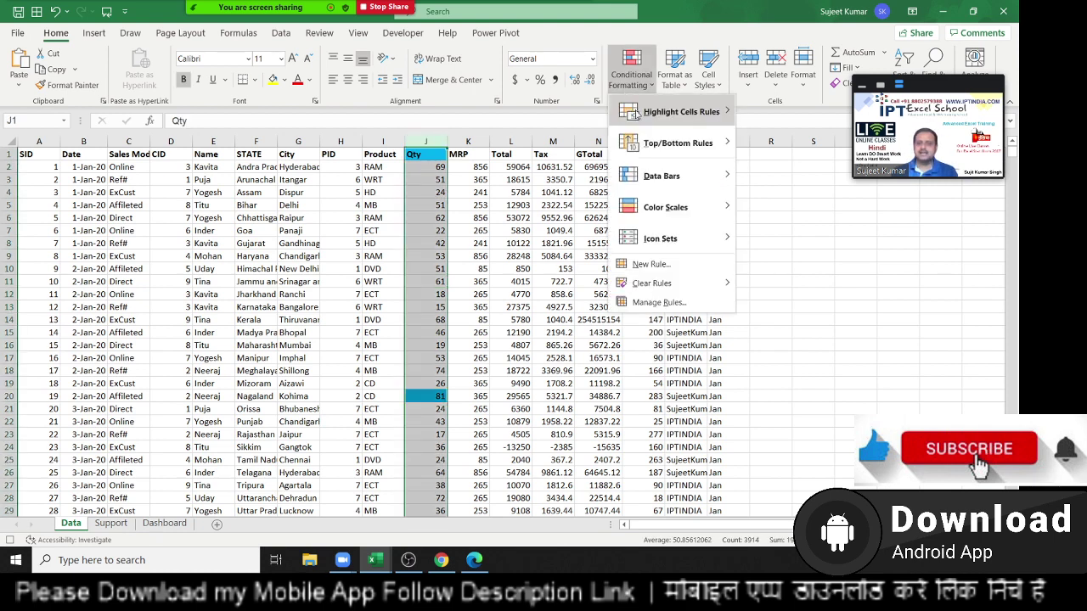
mouse_move(673, 118)
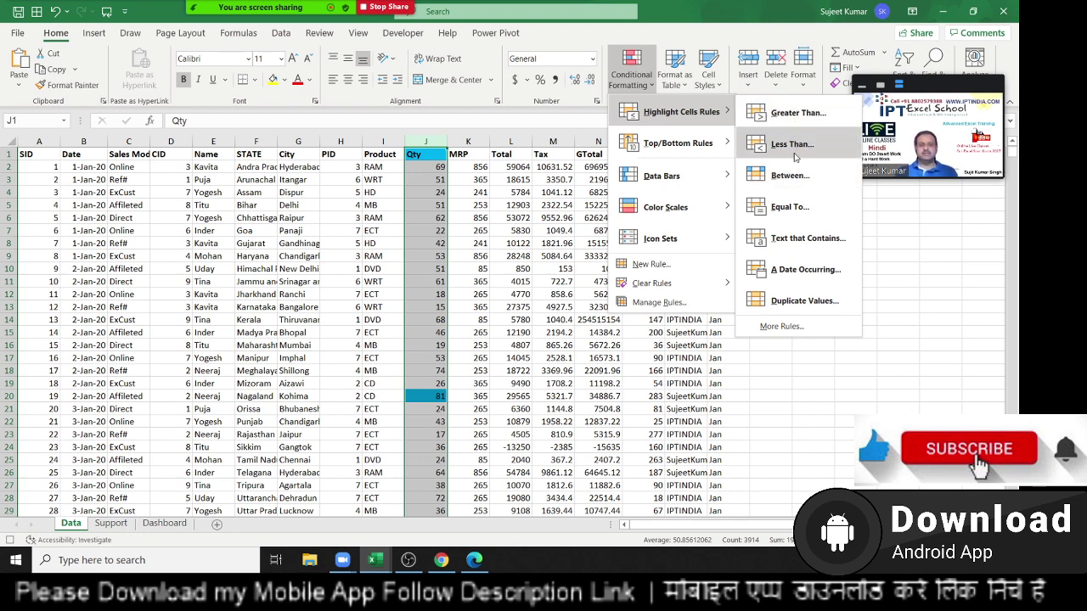
key(Escape)
key(Escape)
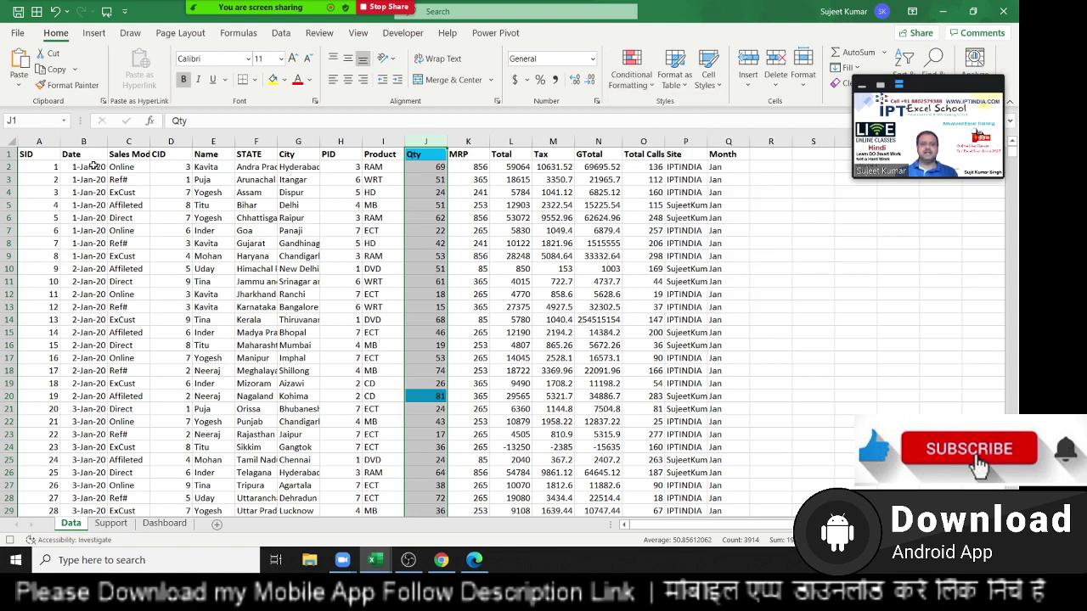
click(93, 140)
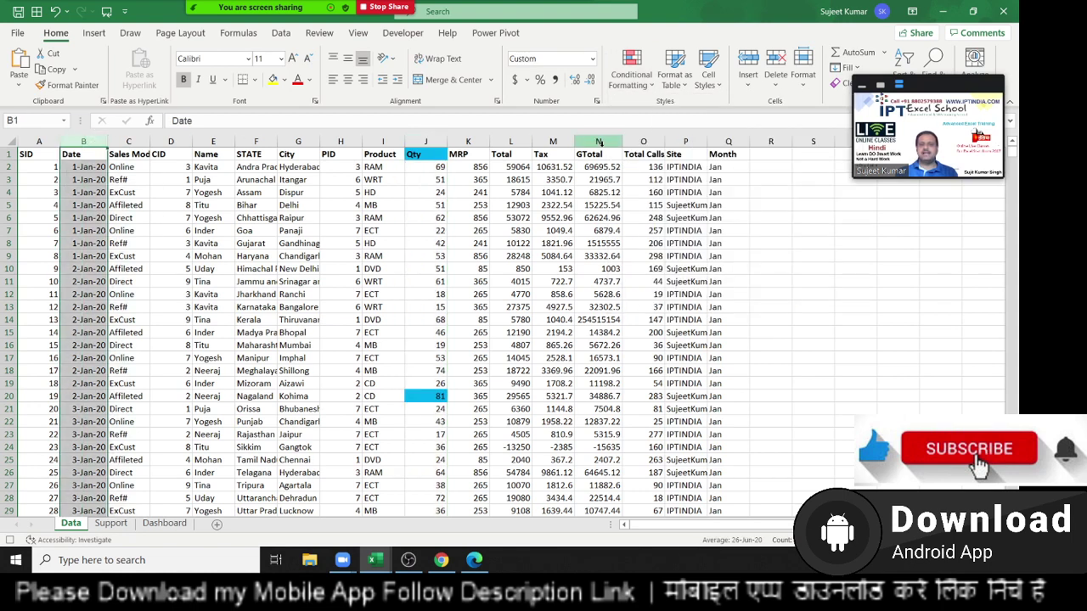
click(632, 81)
mouse_move(713, 111)
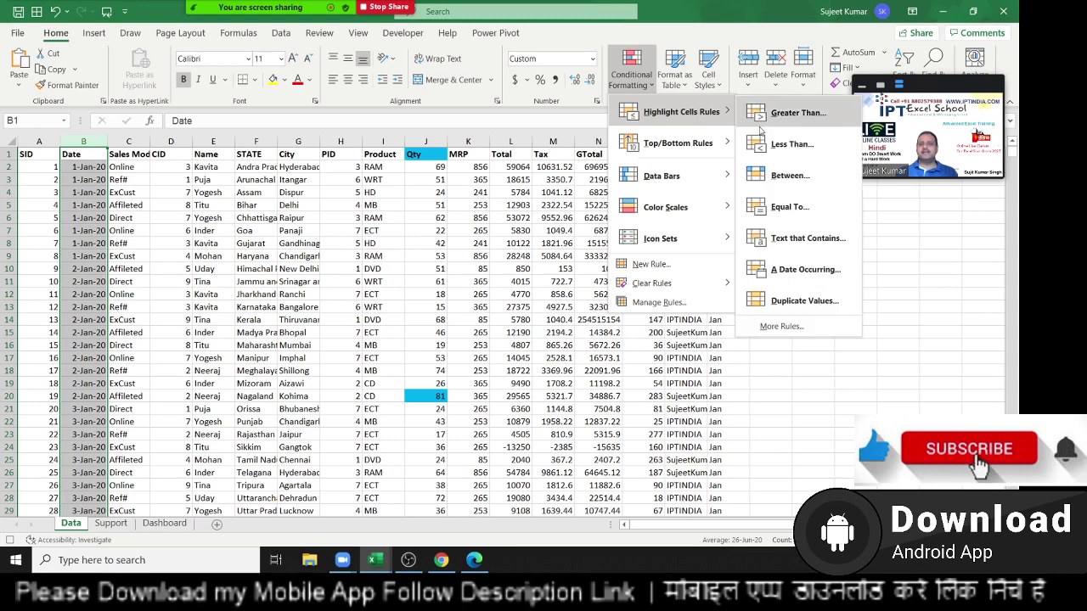
click(779, 119)
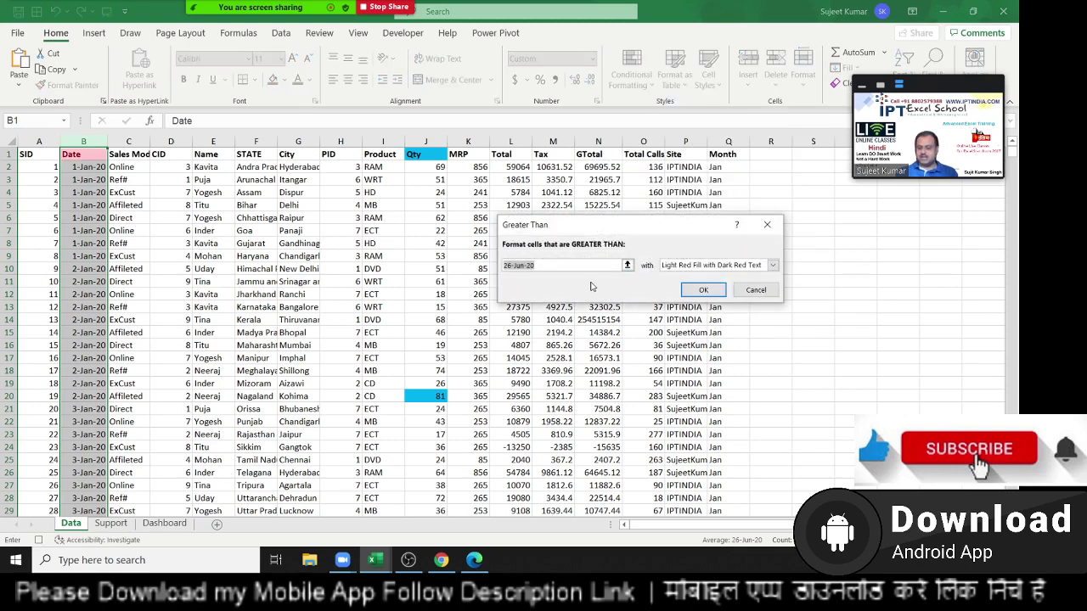
text(1/)
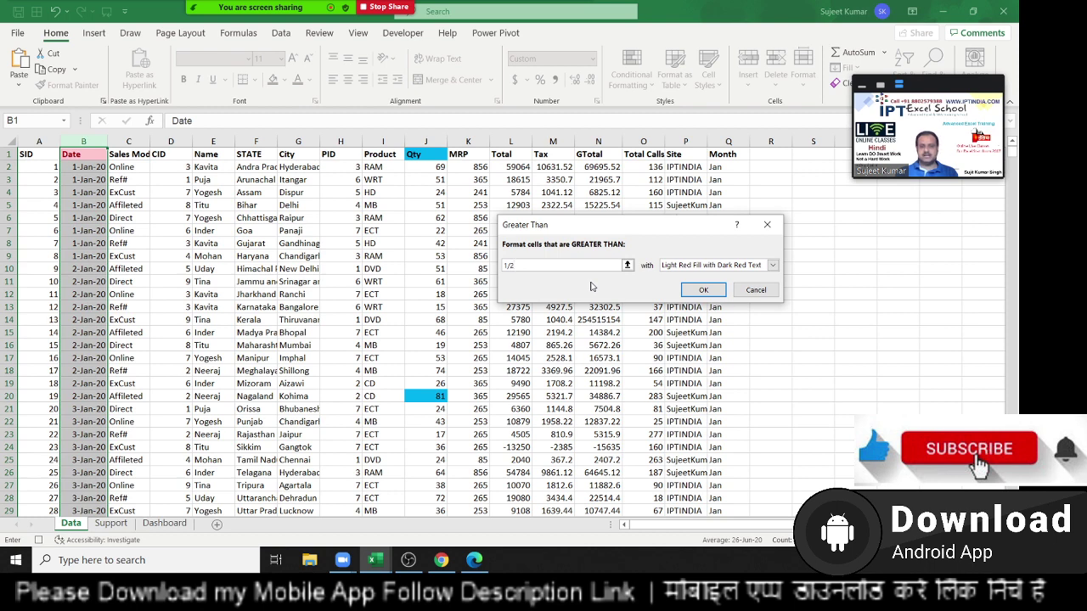
text(2/20)
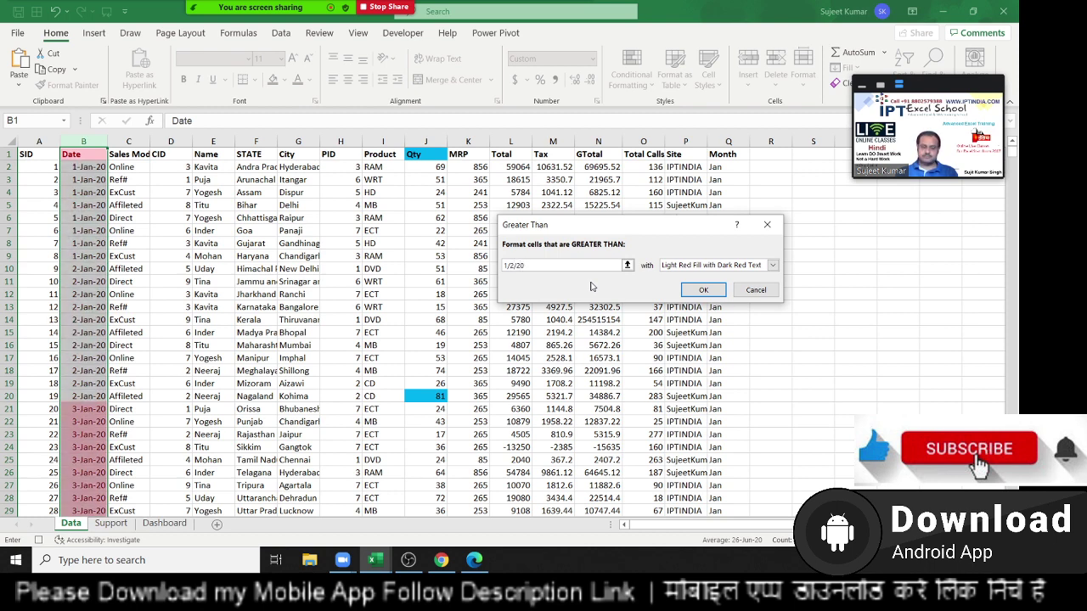
key(Return)
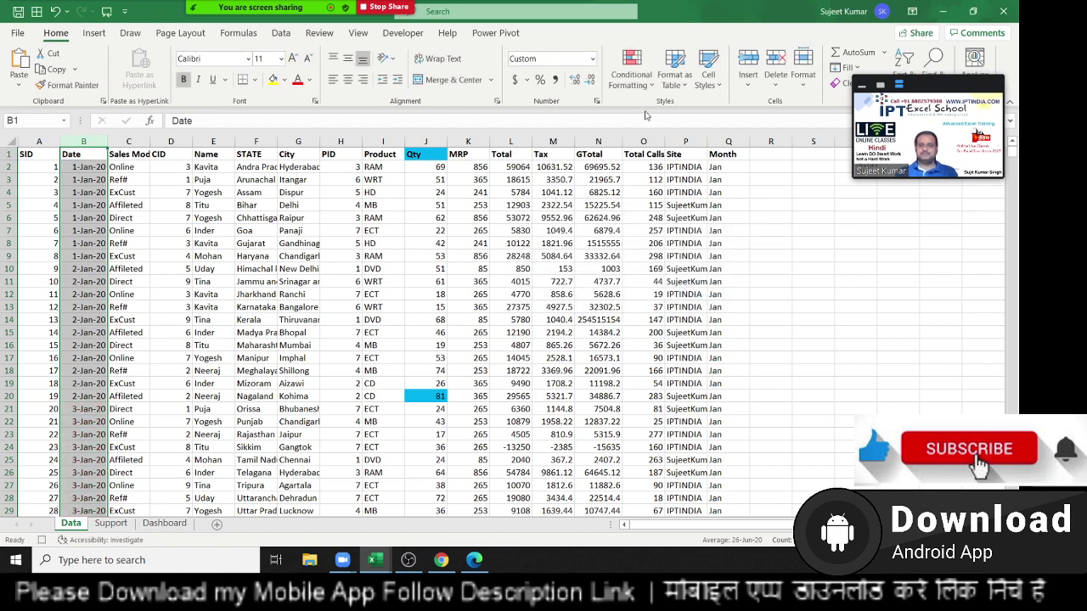
click(630, 72)
mouse_move(700, 116)
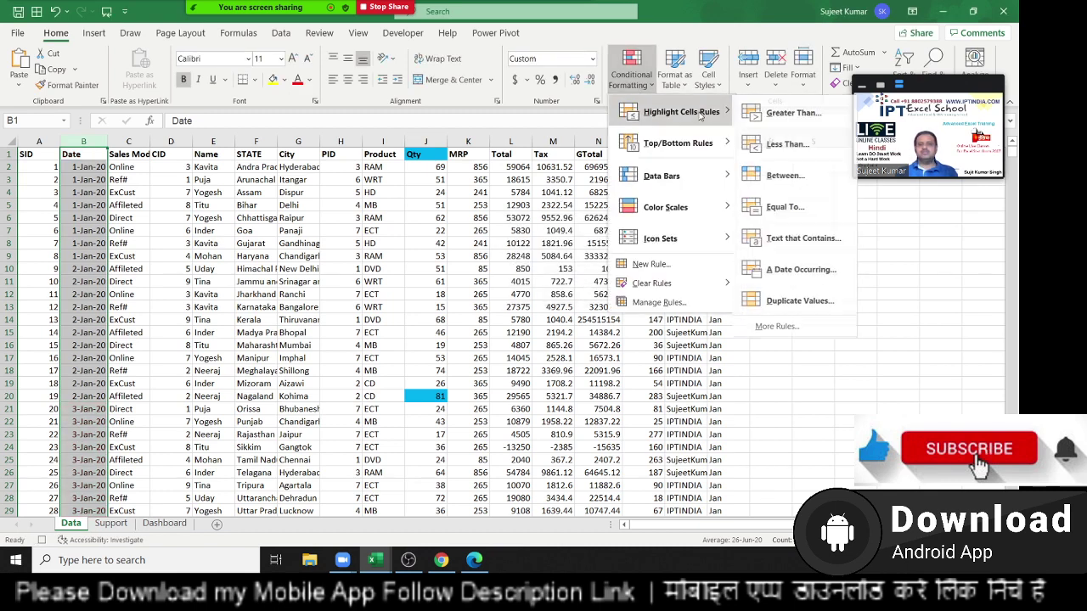
click(779, 207)
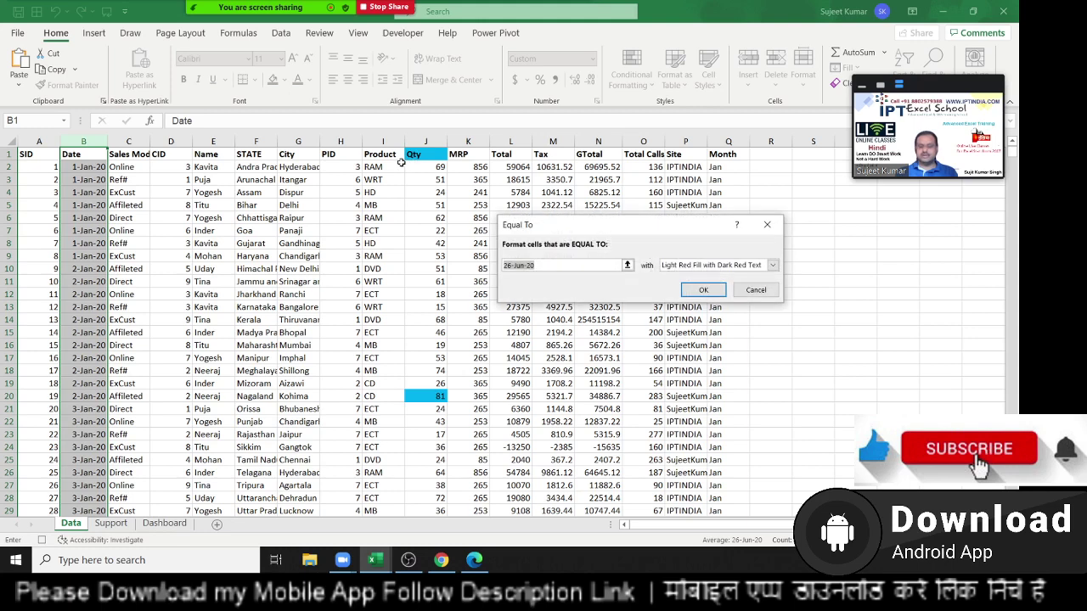
text(1/1/)
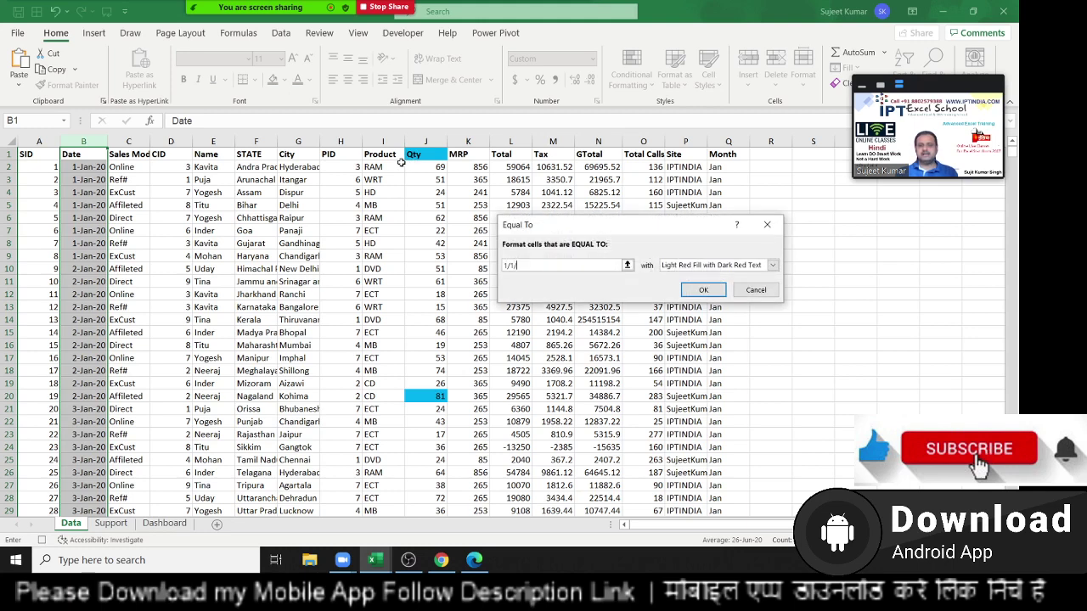
text(20)
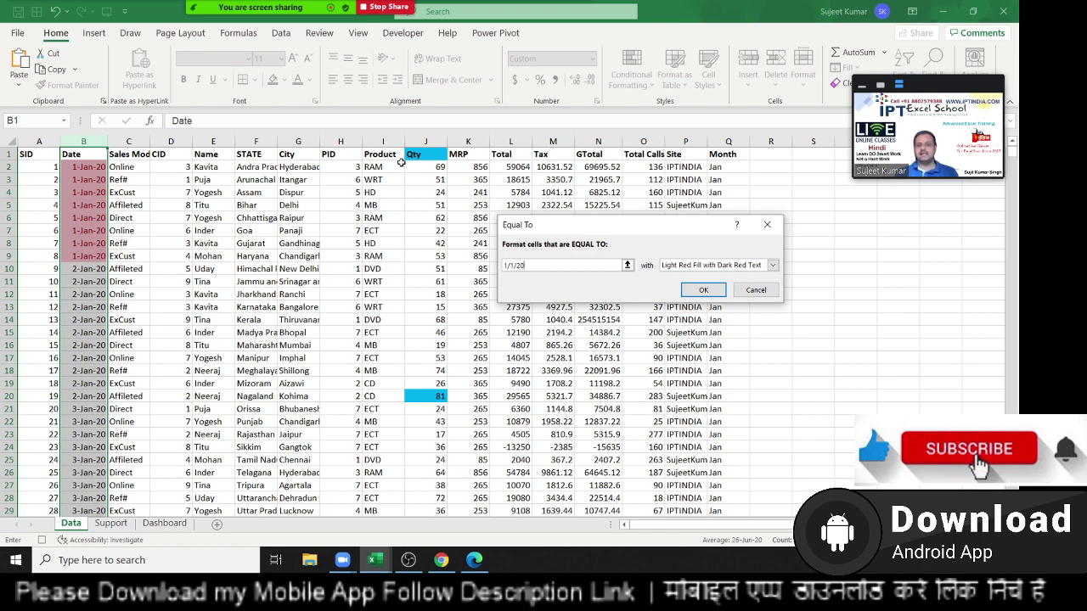
key(Return)
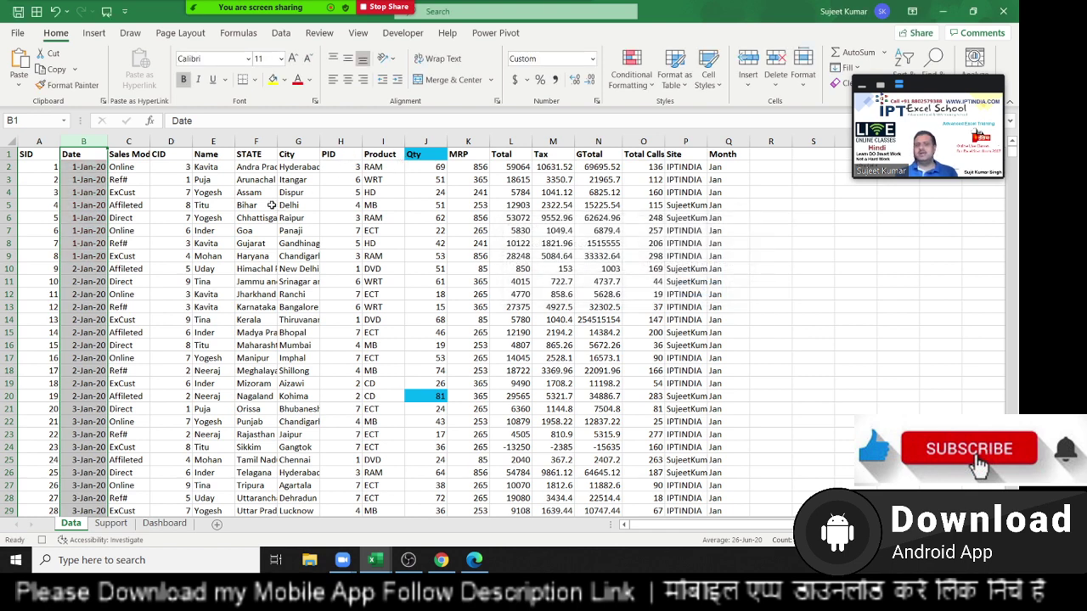
click(270, 203)
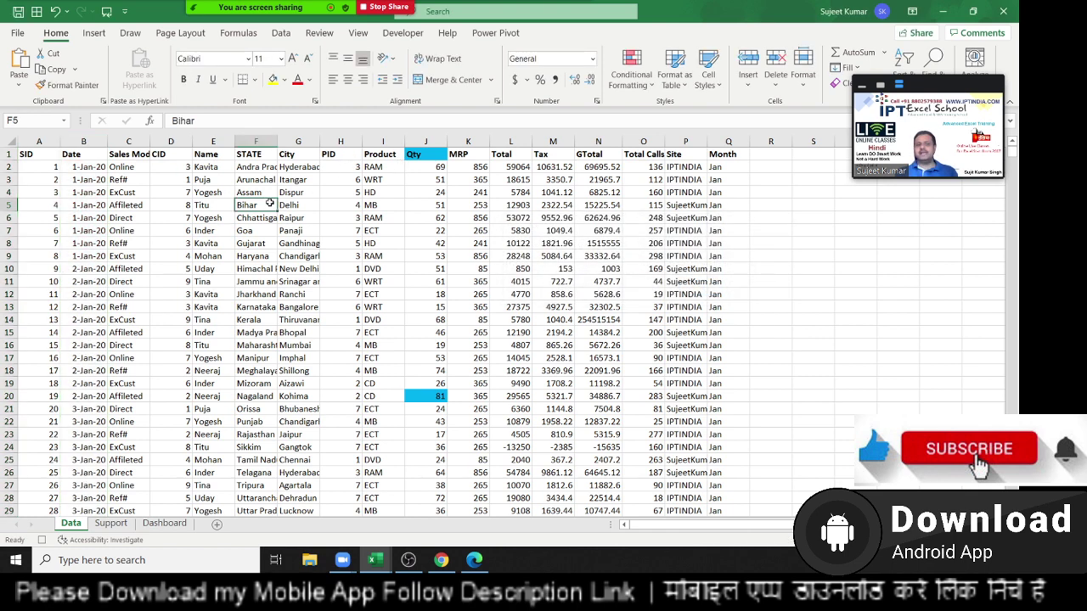
click(214, 255)
scroll(211, 285, down, 1)
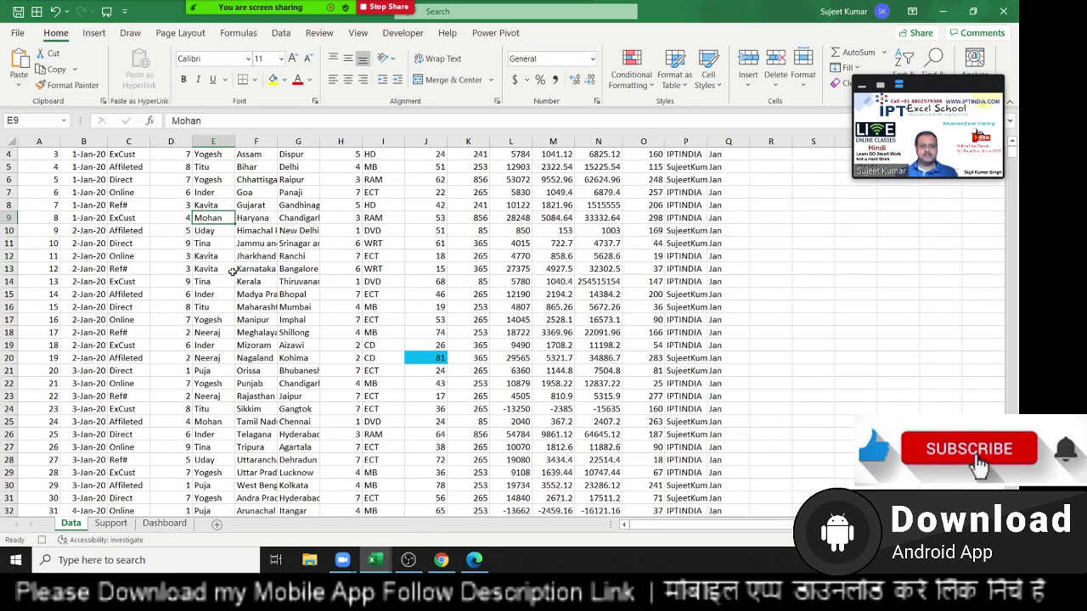
click(219, 281)
double_click(220, 281)
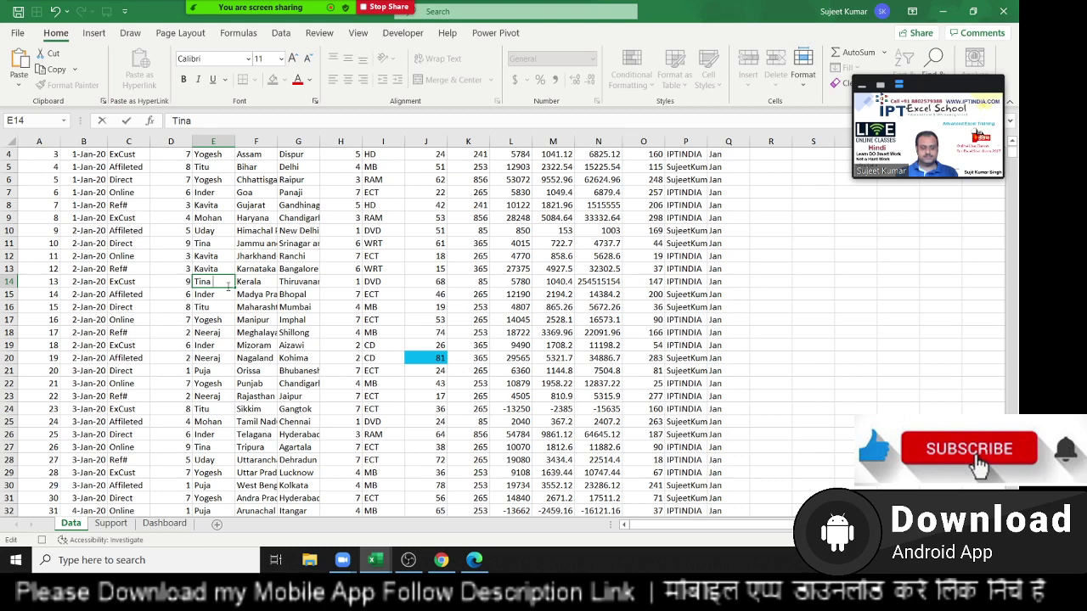
text(Sharma)
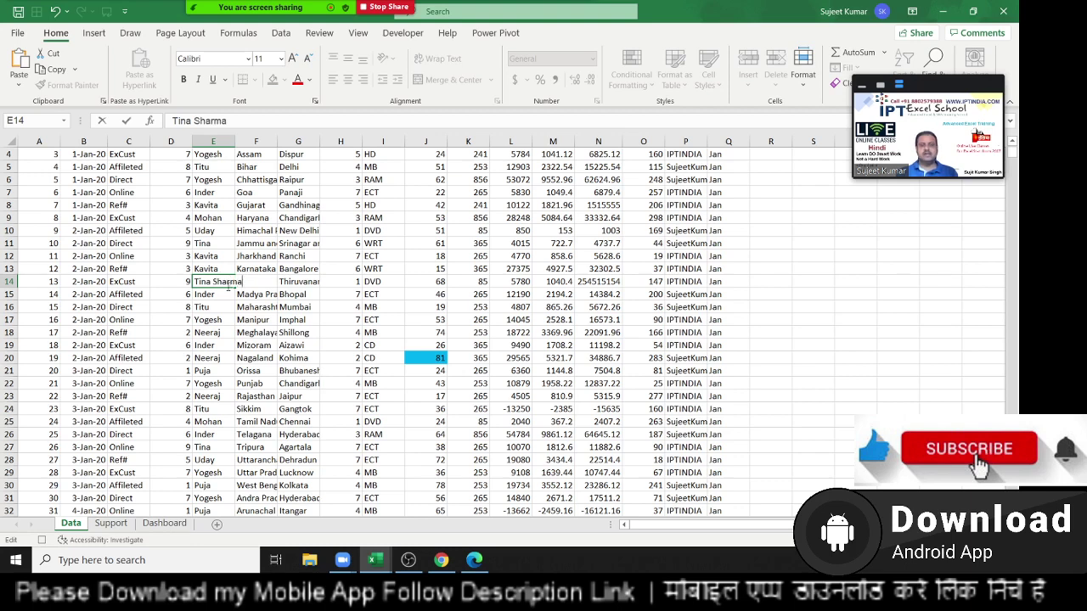
key(Return)
click(220, 150)
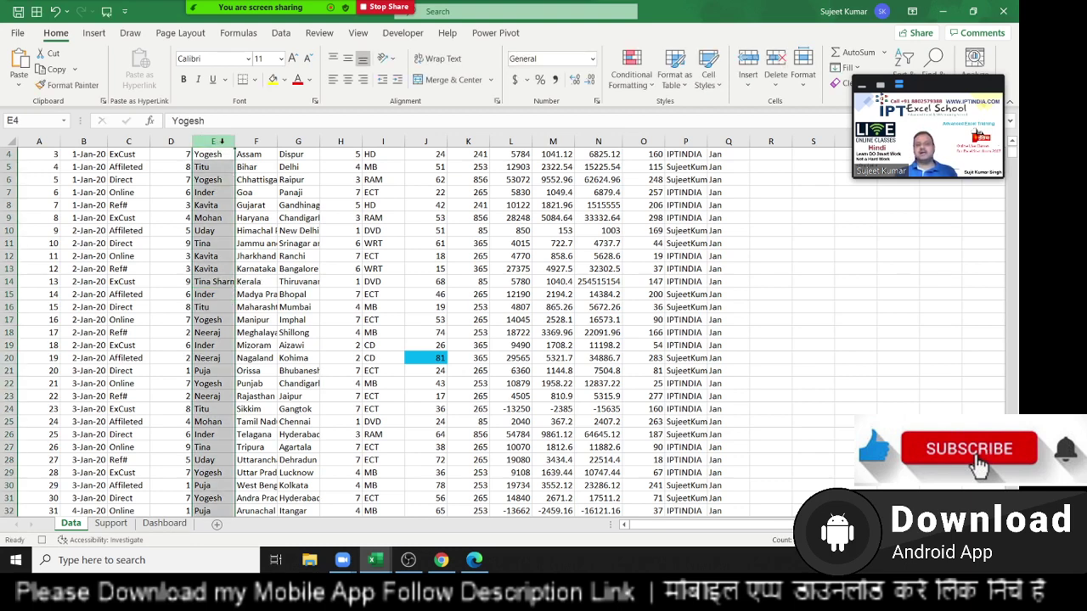
click(630, 72)
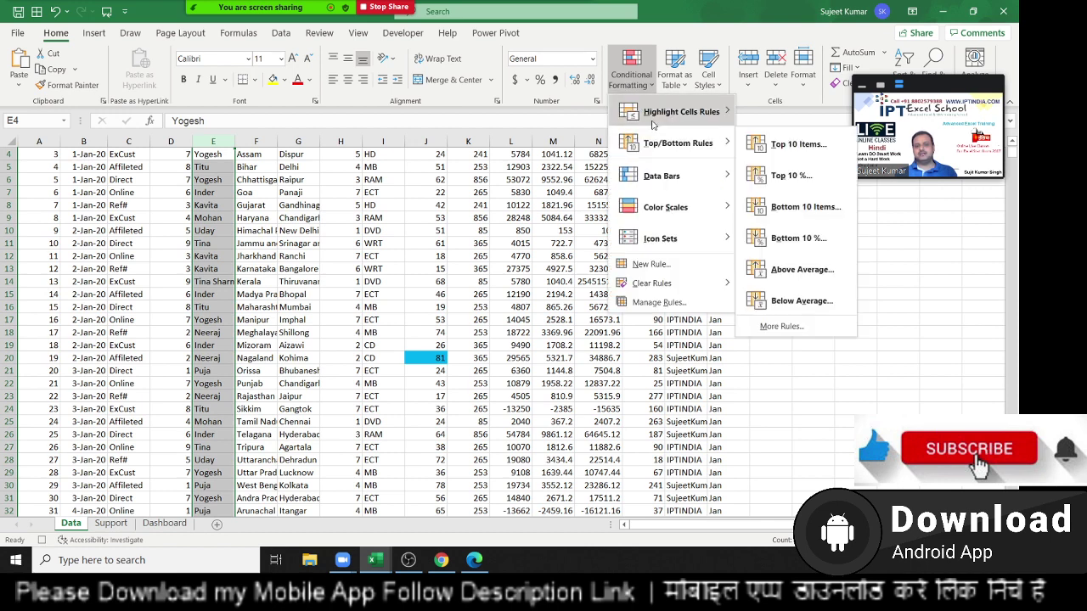
mouse_move(683, 112)
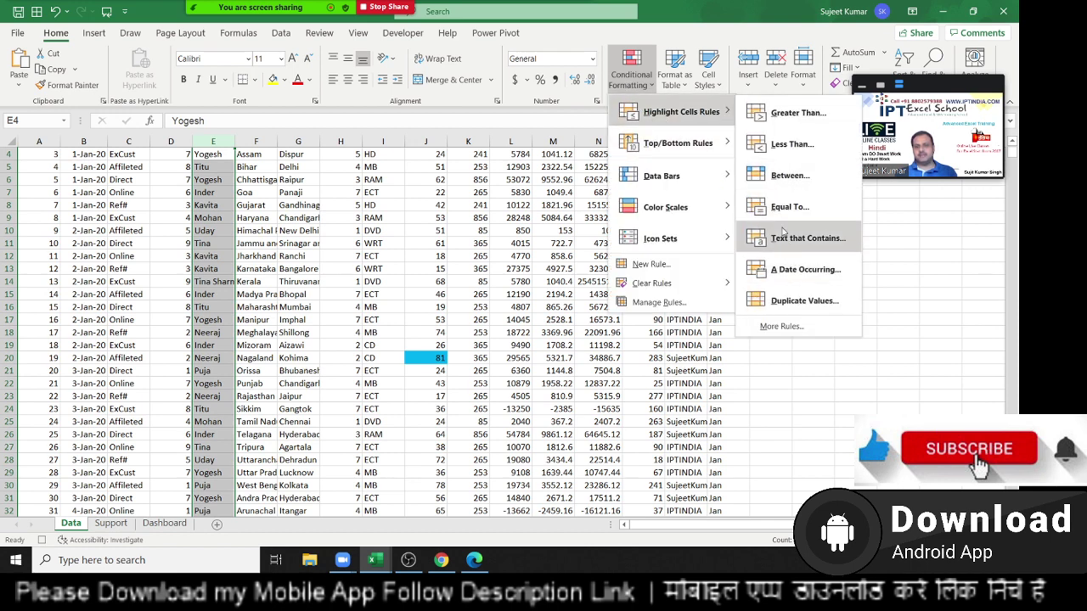
click(780, 210)
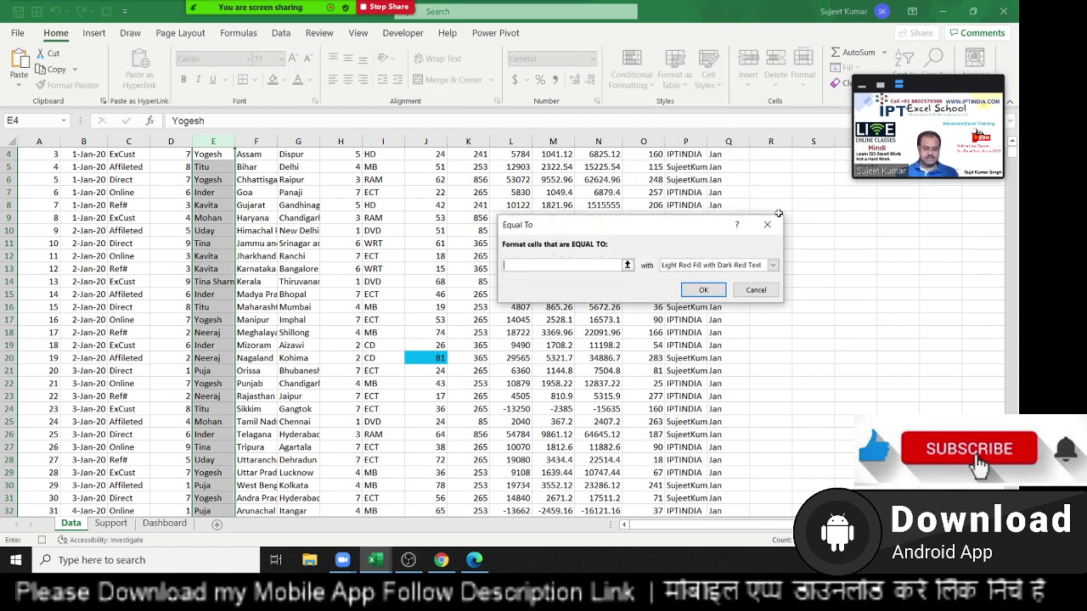
text(T)
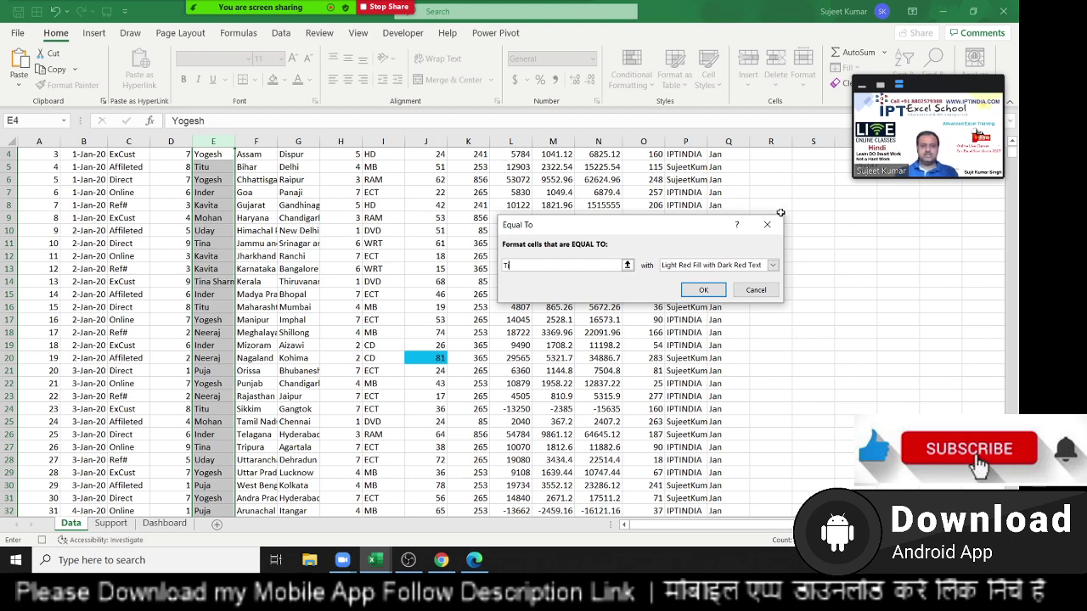
text(imana)
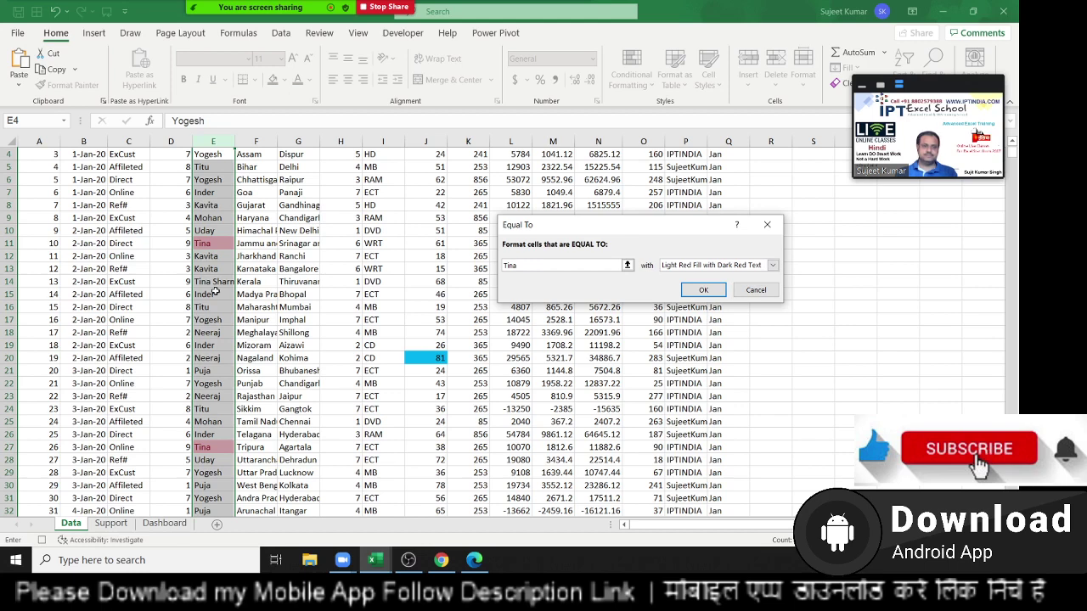
key(Return)
click(630, 70)
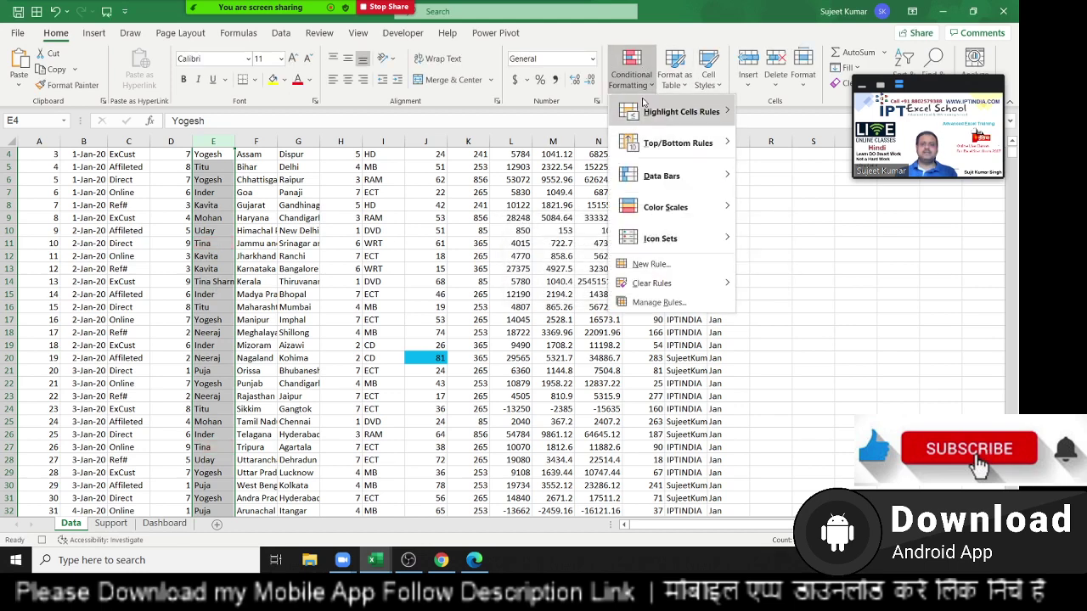
mouse_move(723, 116)
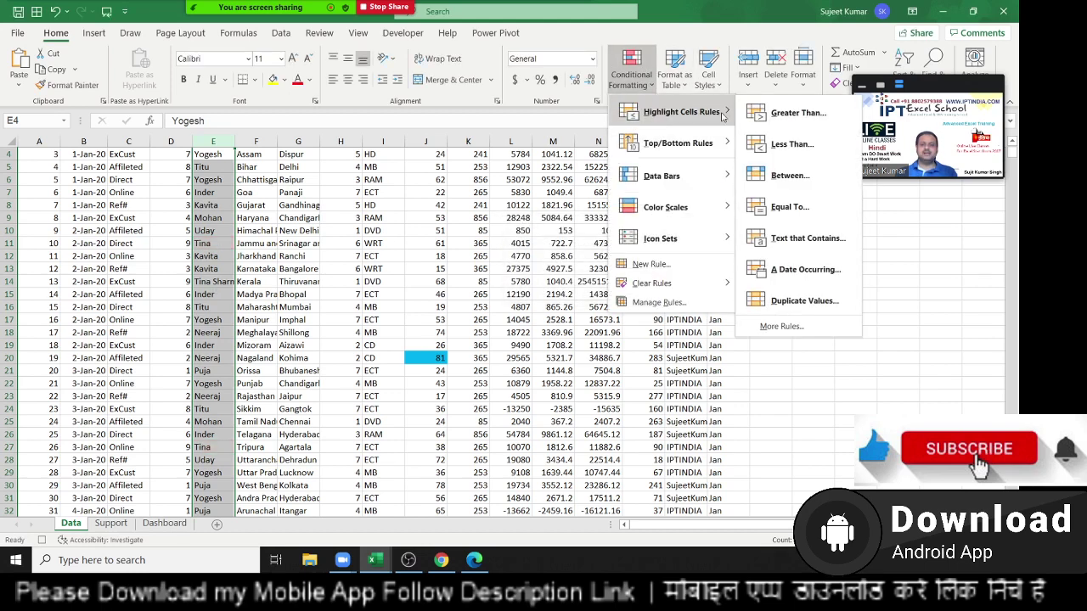
click(804, 240)
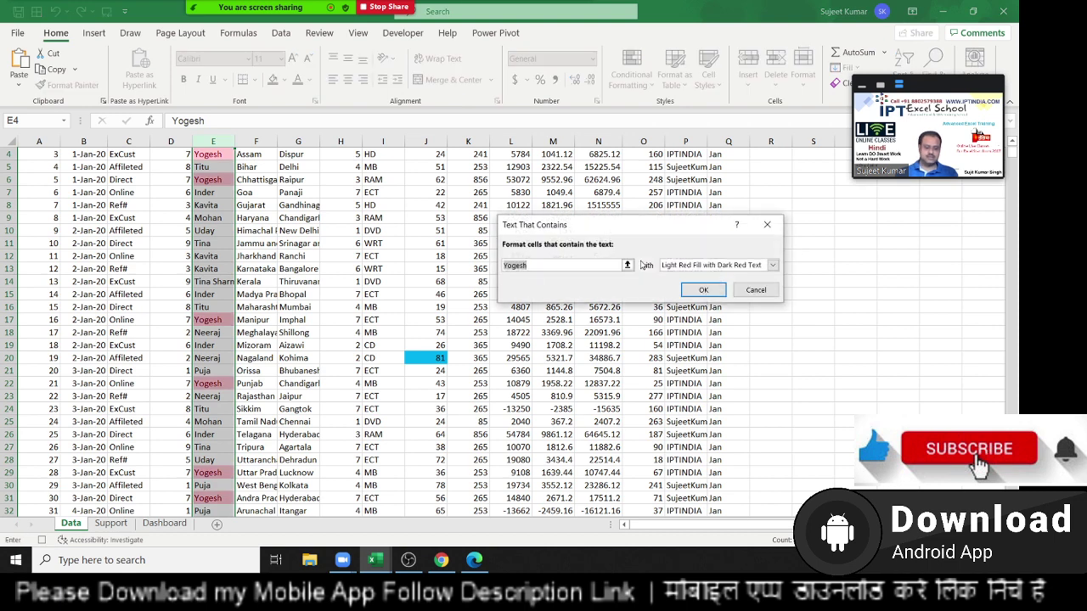
text(Tina)
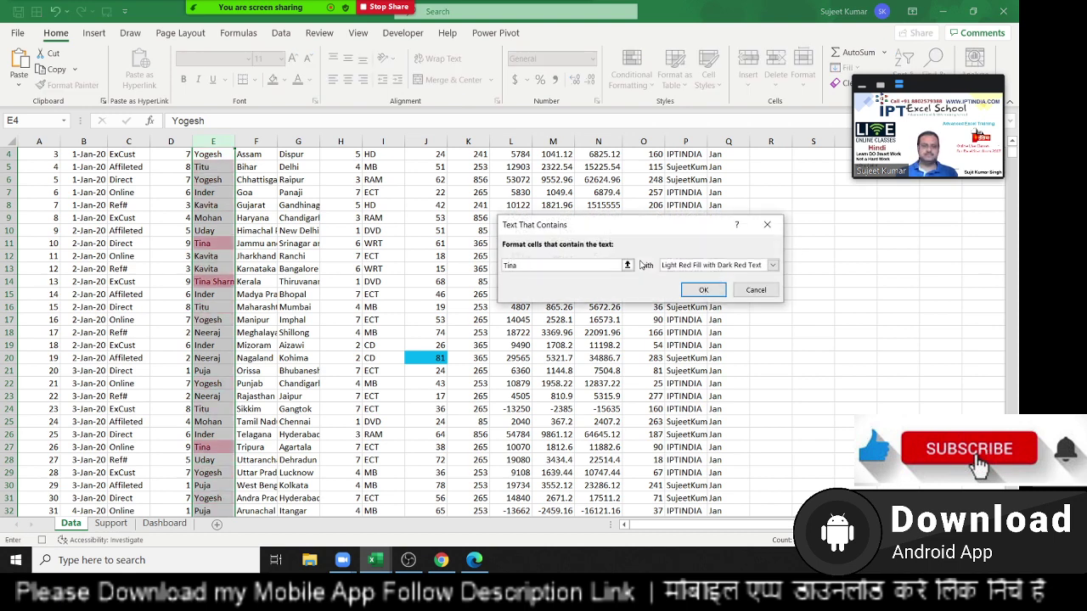
key(Escape)
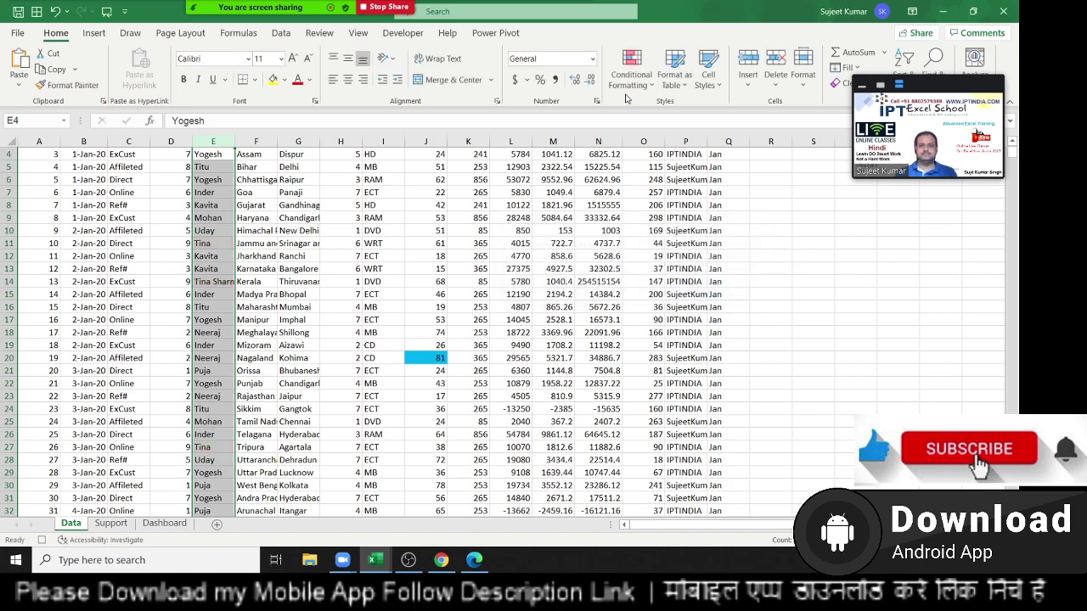
Browse the Conditional Formatting submenus and show the Highlight Cells Rules list, Greater Than through Duplicate Values.
click(628, 81)
mouse_move(679, 112)
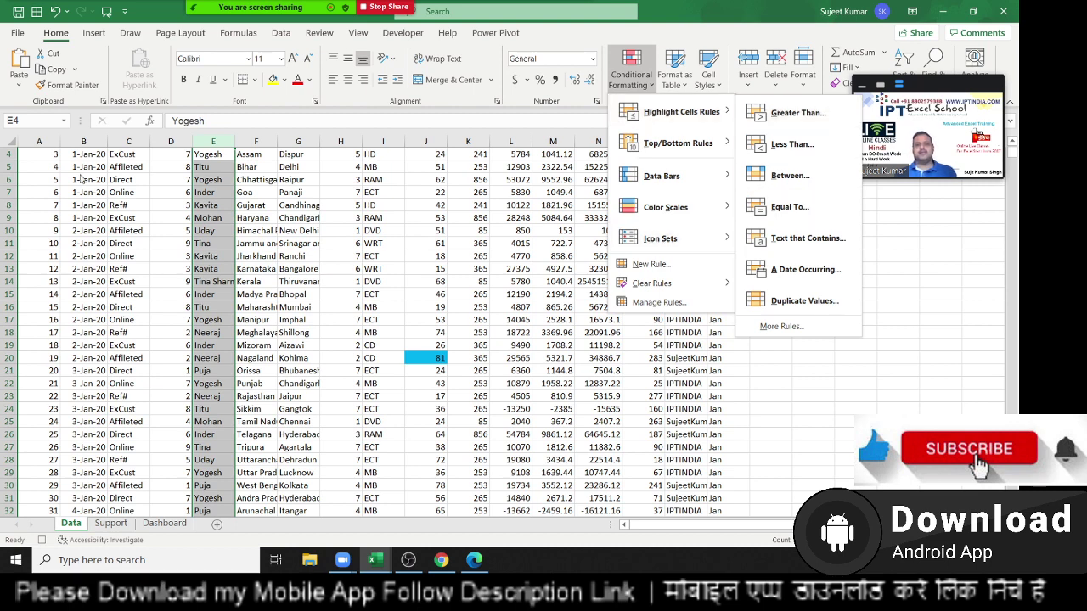
click(632, 88)
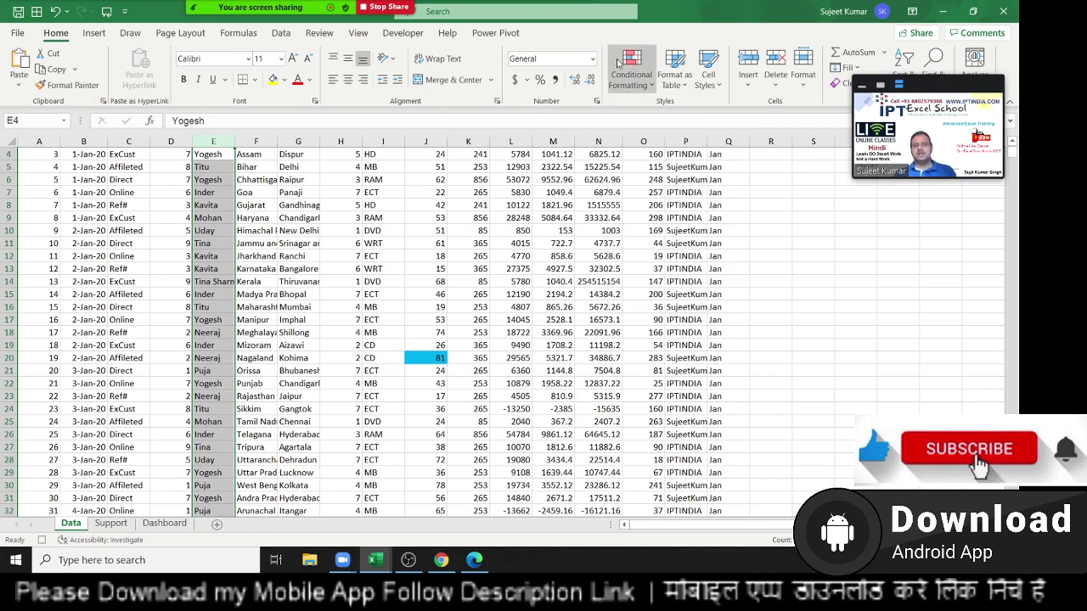
click(630, 75)
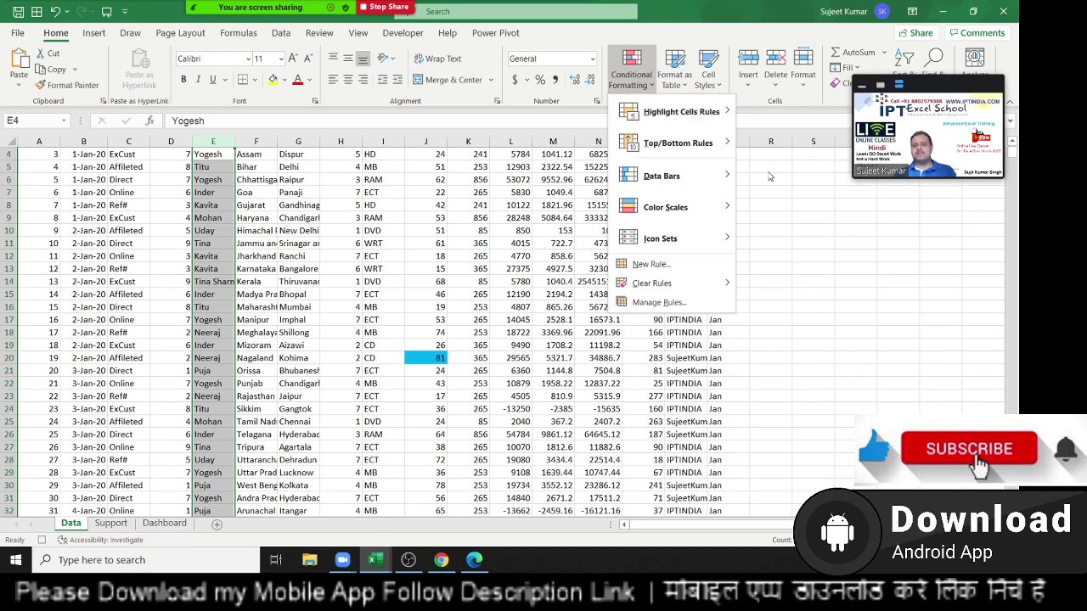
mouse_move(714, 119)
mouse_move(693, 158)
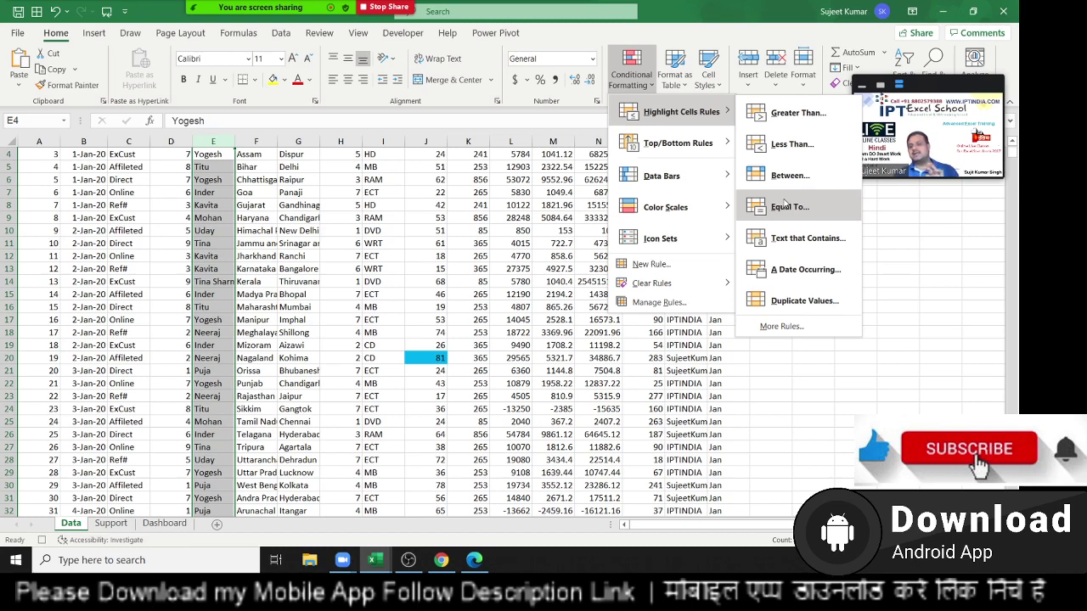
Start an A Date Occurring rule and try Today, Tomorrow, In the last 7 days and Last week.
click(811, 271)
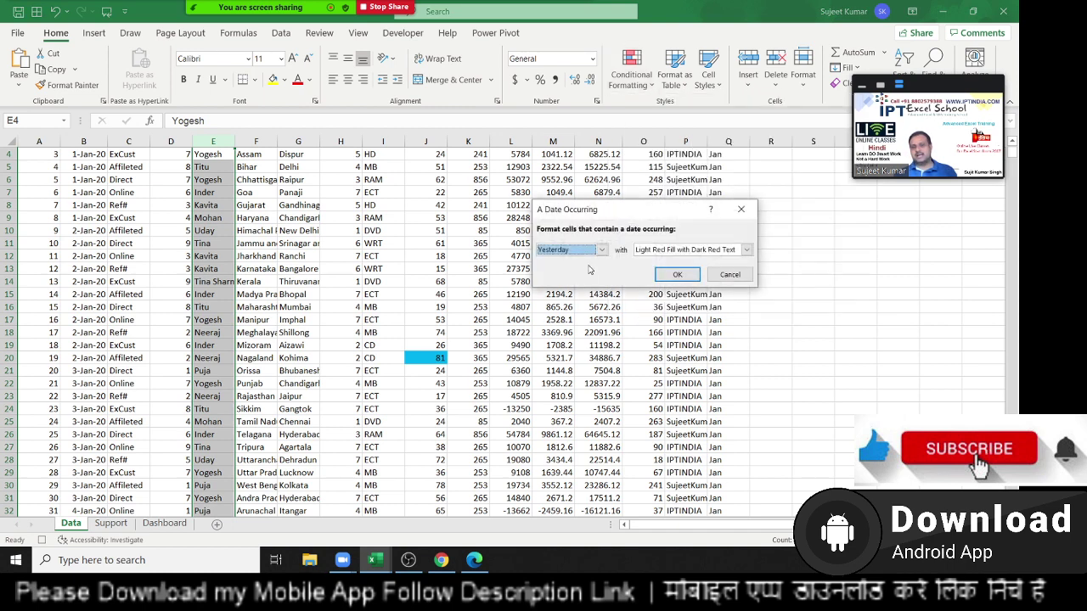
click(580, 251)
click(567, 269)
click(567, 253)
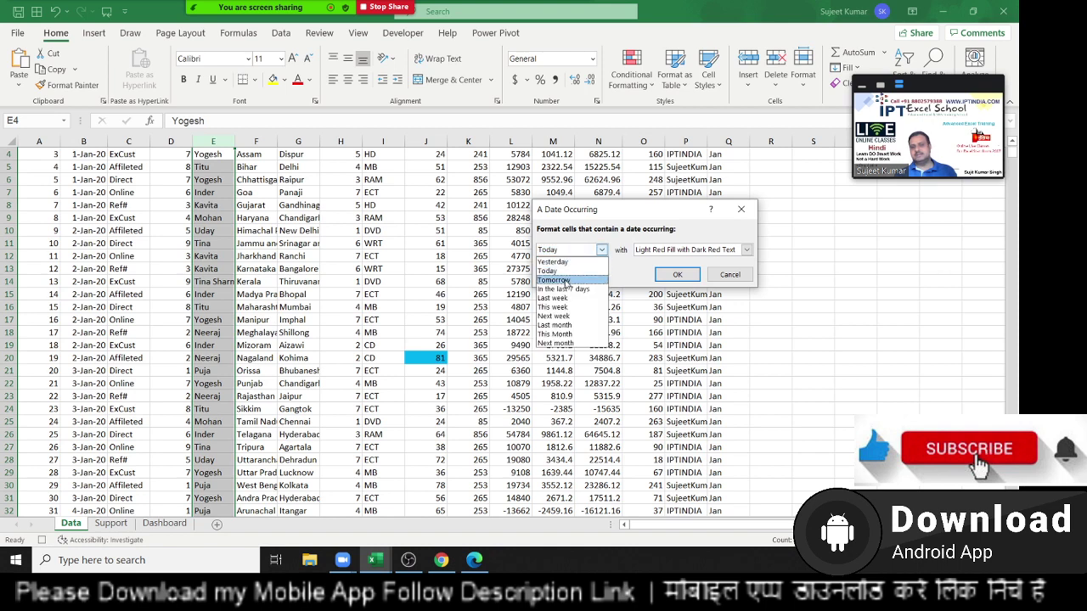
click(566, 280)
click(569, 253)
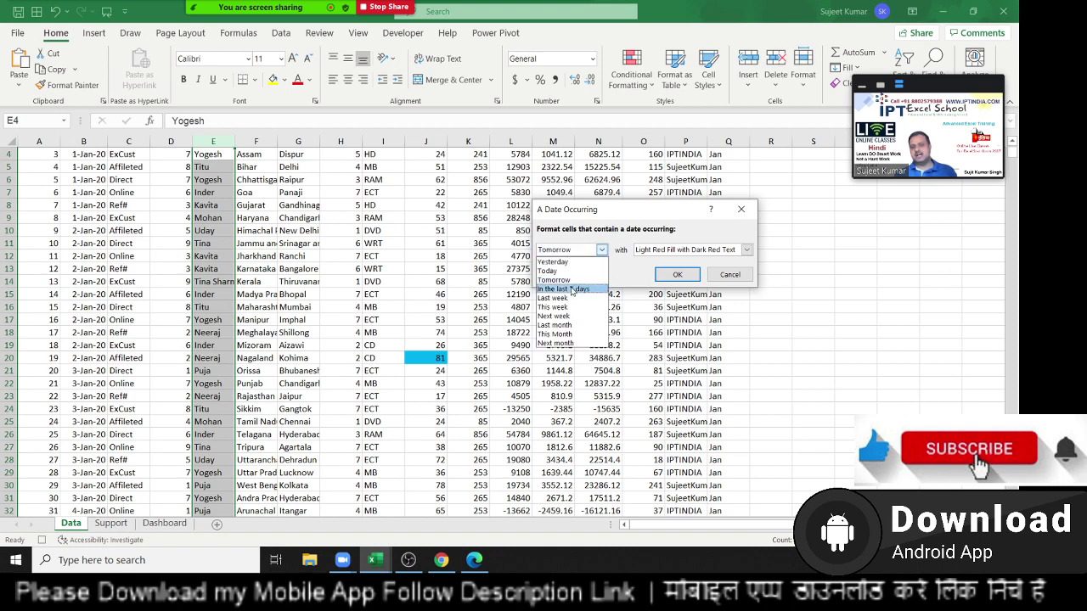
click(573, 289)
click(569, 254)
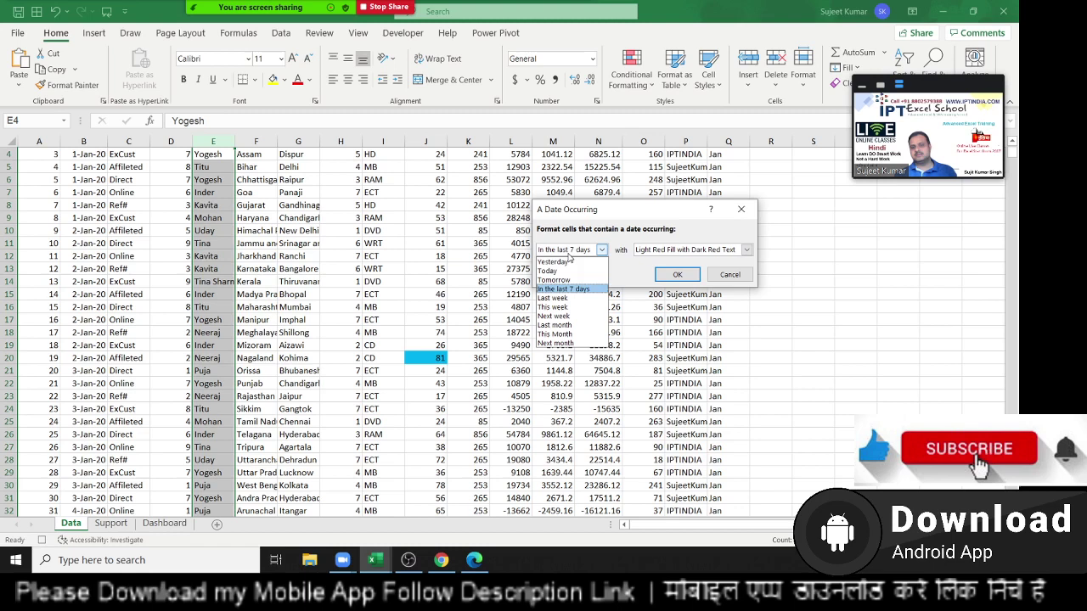
click(574, 300)
Try This week and Next week, then cancel the date rule without applying it.
click(566, 252)
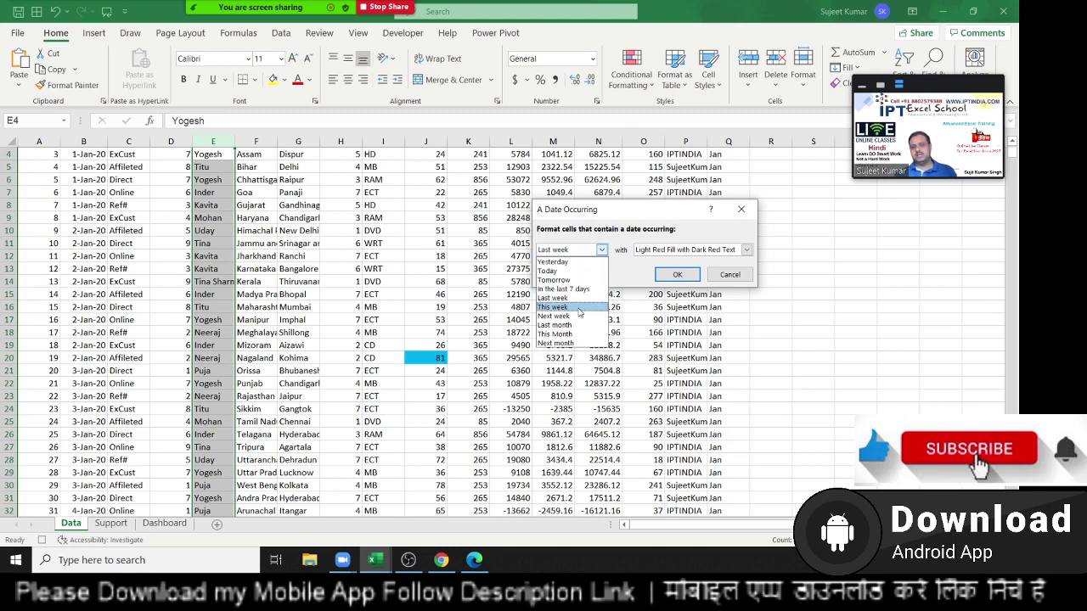
click(572, 307)
click(569, 251)
click(578, 315)
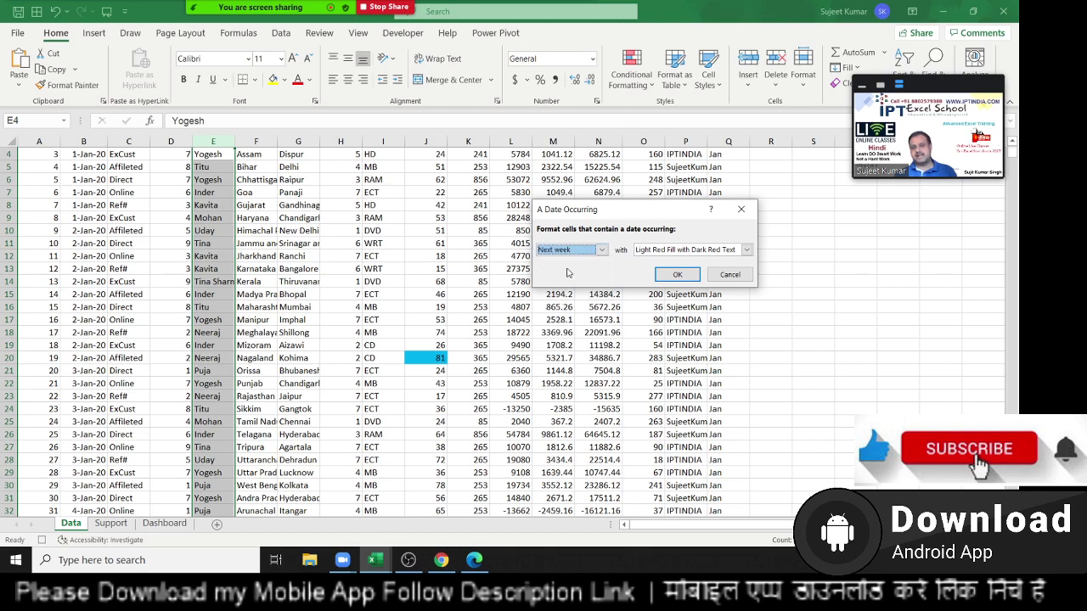
click(565, 247)
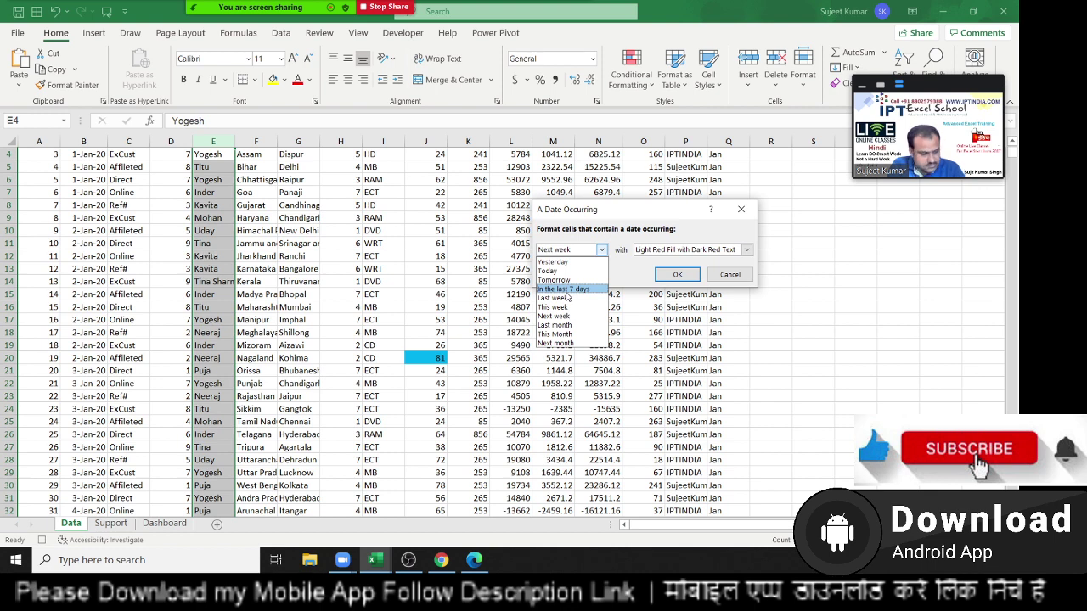
click(566, 291)
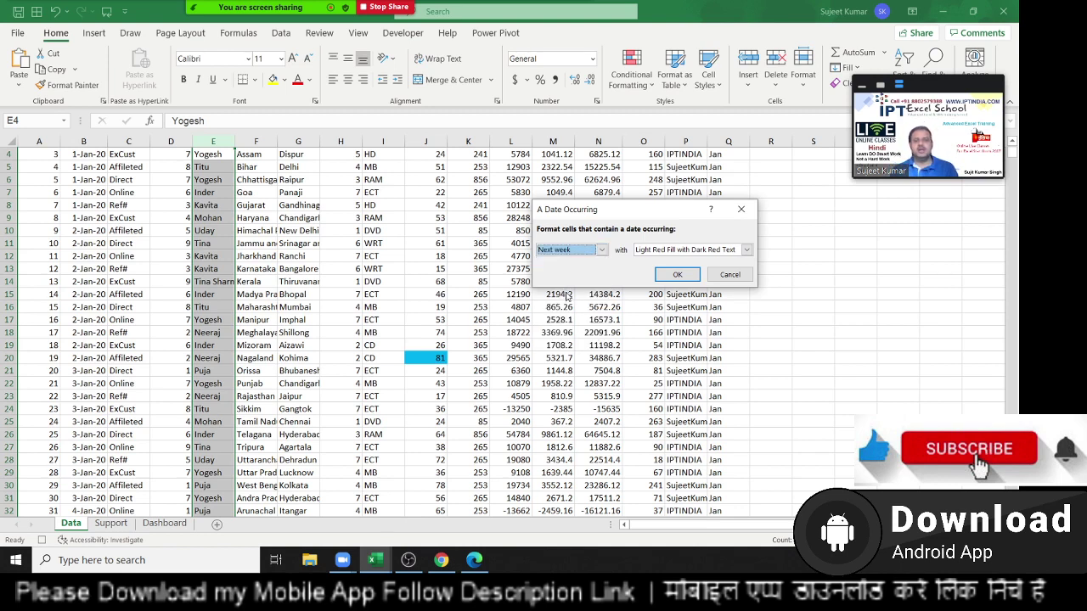
key(Return)
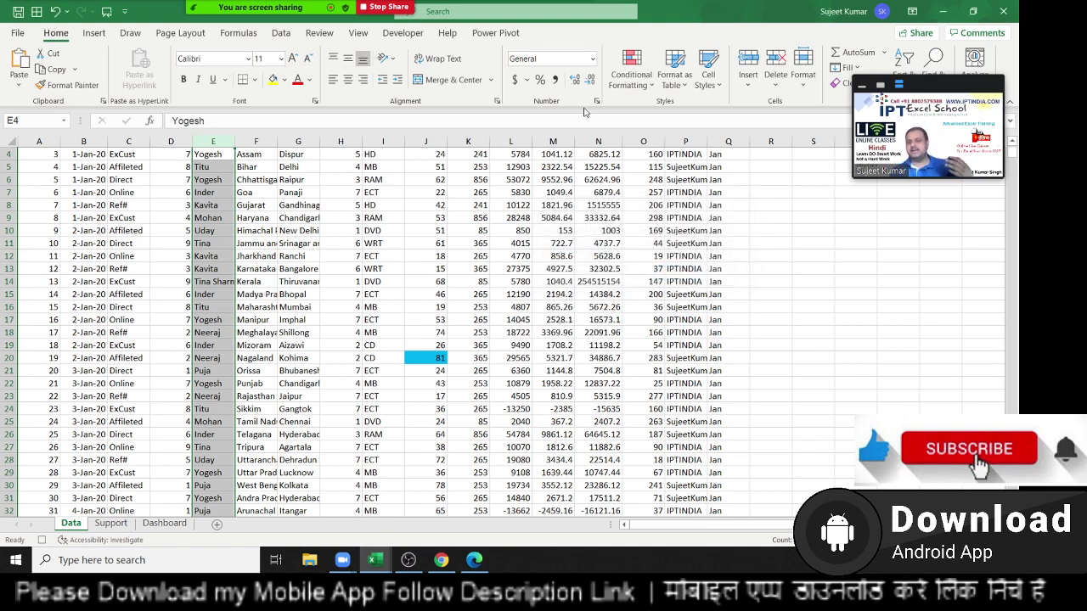
click(616, 78)
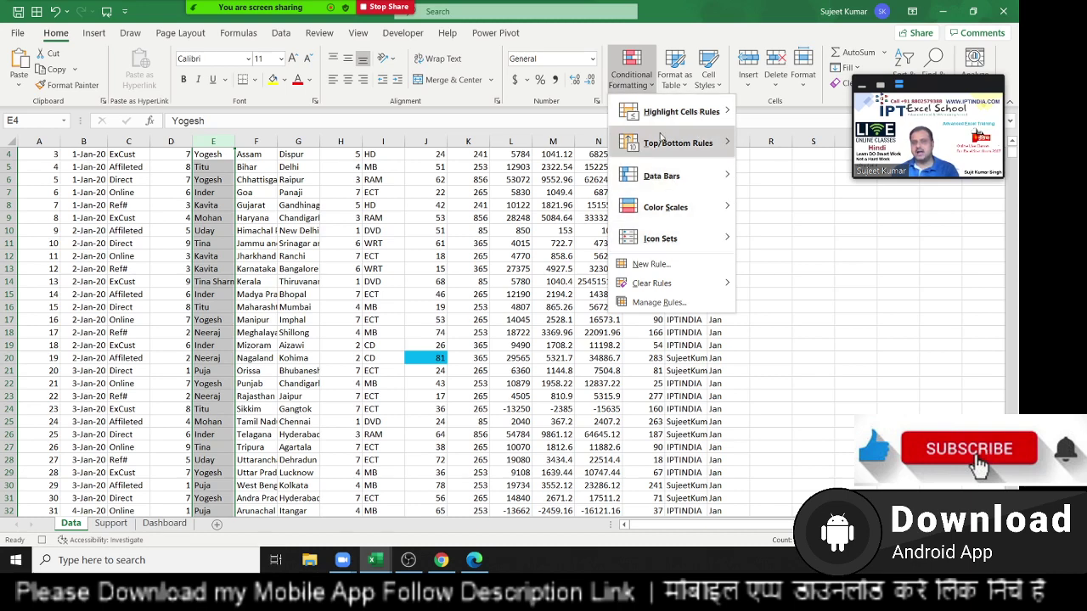
mouse_move(699, 113)
key(Escape)
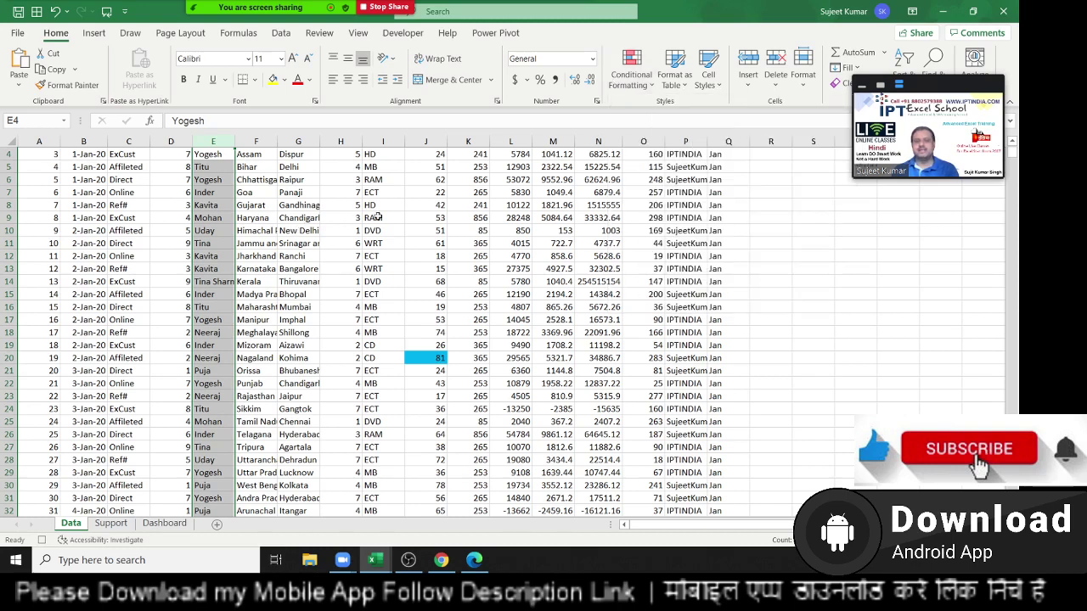
mouse_move(393, 167)
mouse_down()
mouse_move(382, 193)
mouse_move(384, 295)
mouse_up()
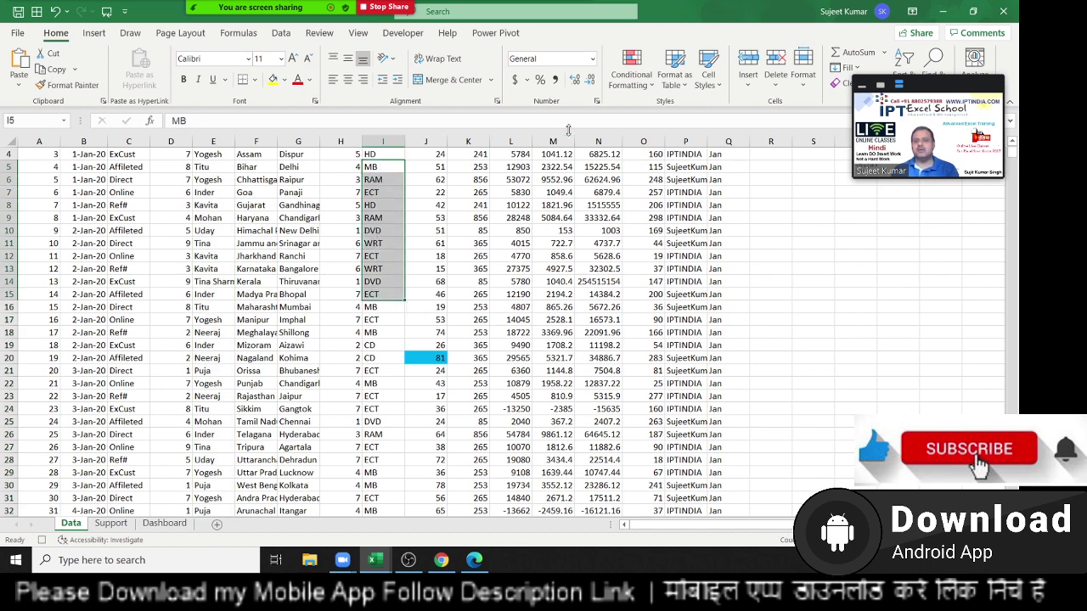
click(630, 72)
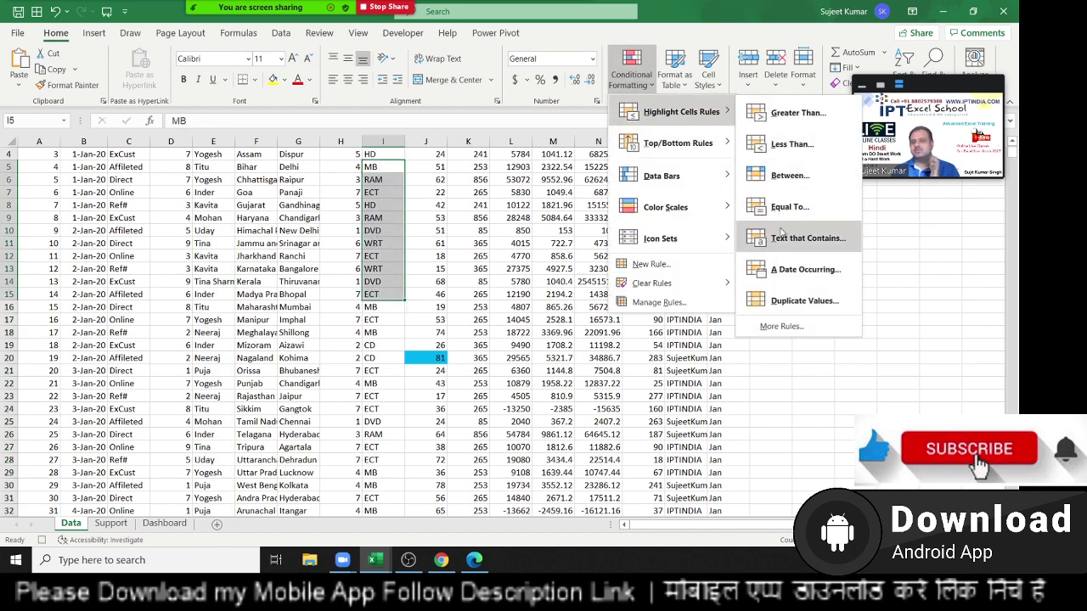
click(782, 299)
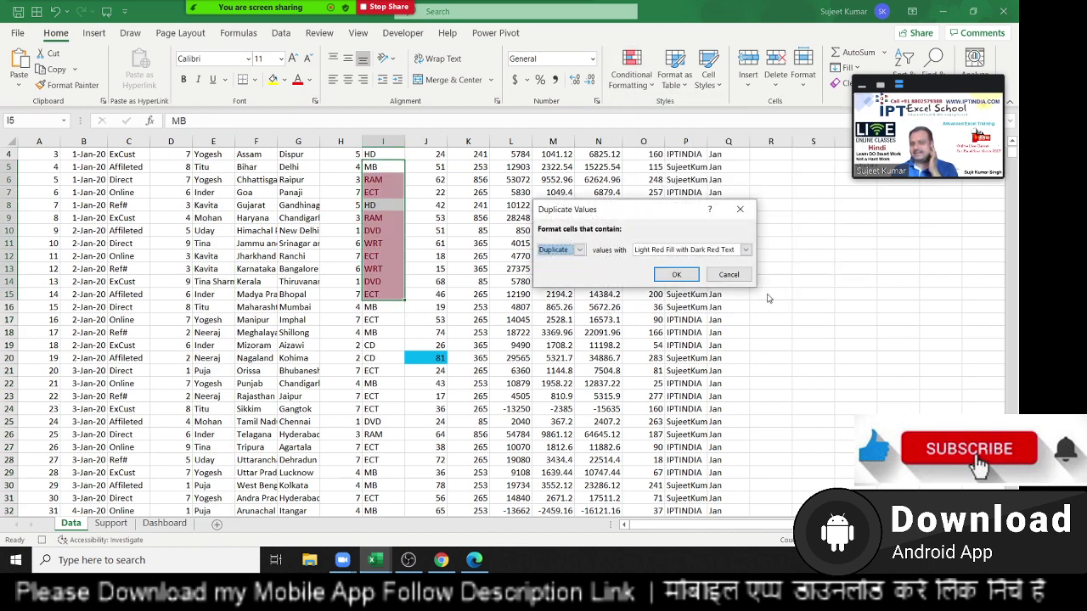
click(743, 281)
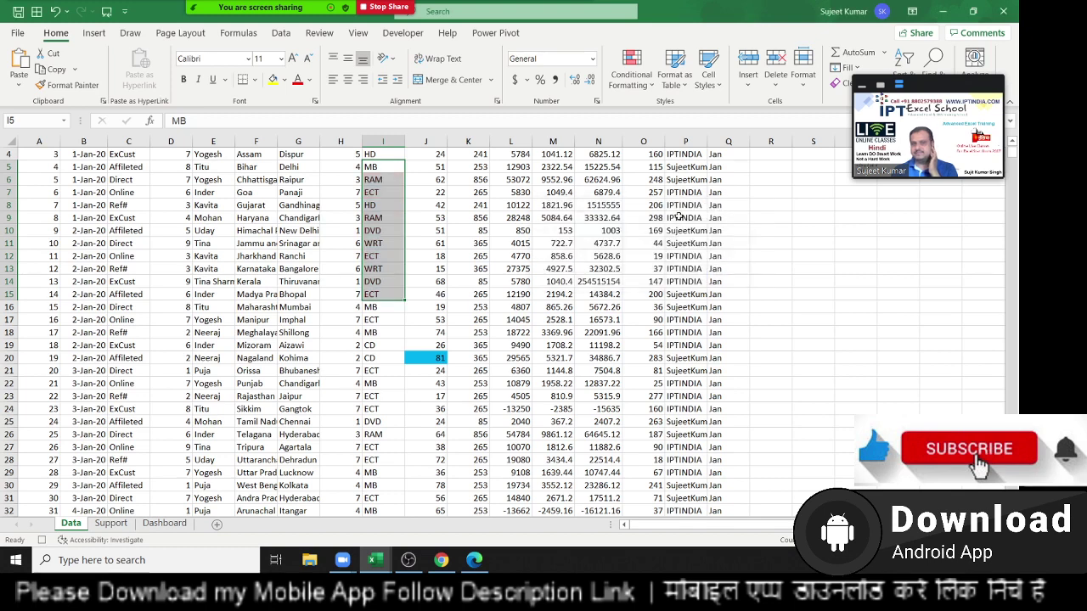
click(633, 85)
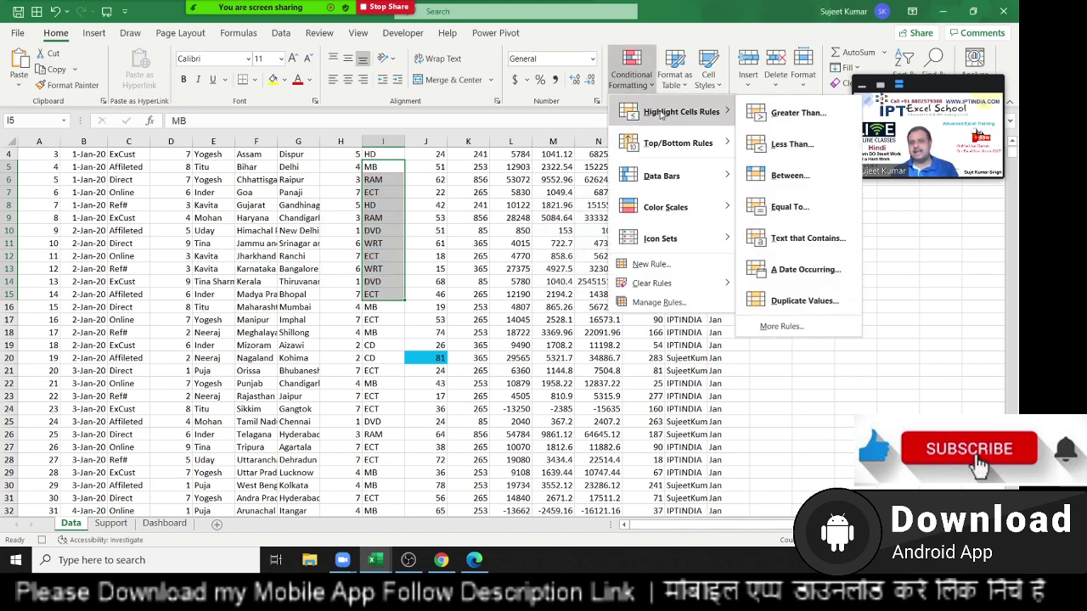
click(445, 178)
scroll(438, 170, up, 1)
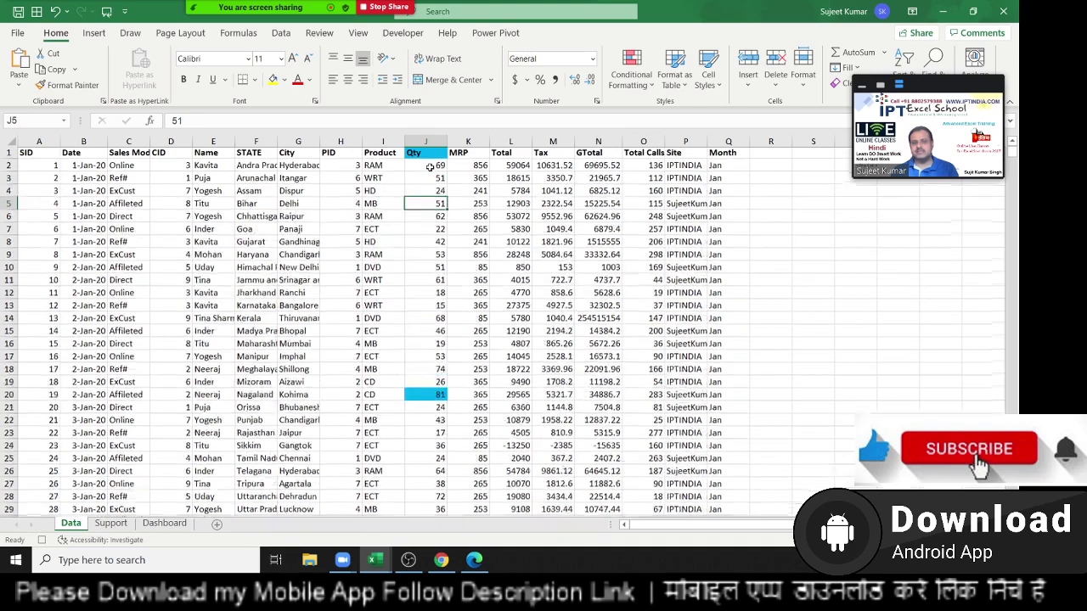
click(427, 154)
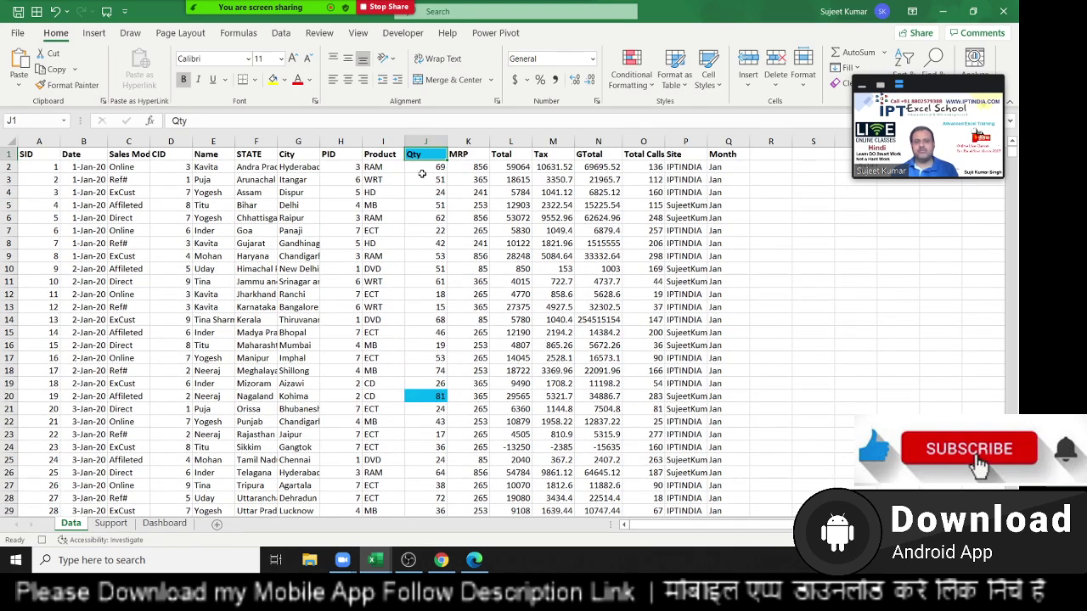
drag(427, 169, 434, 462)
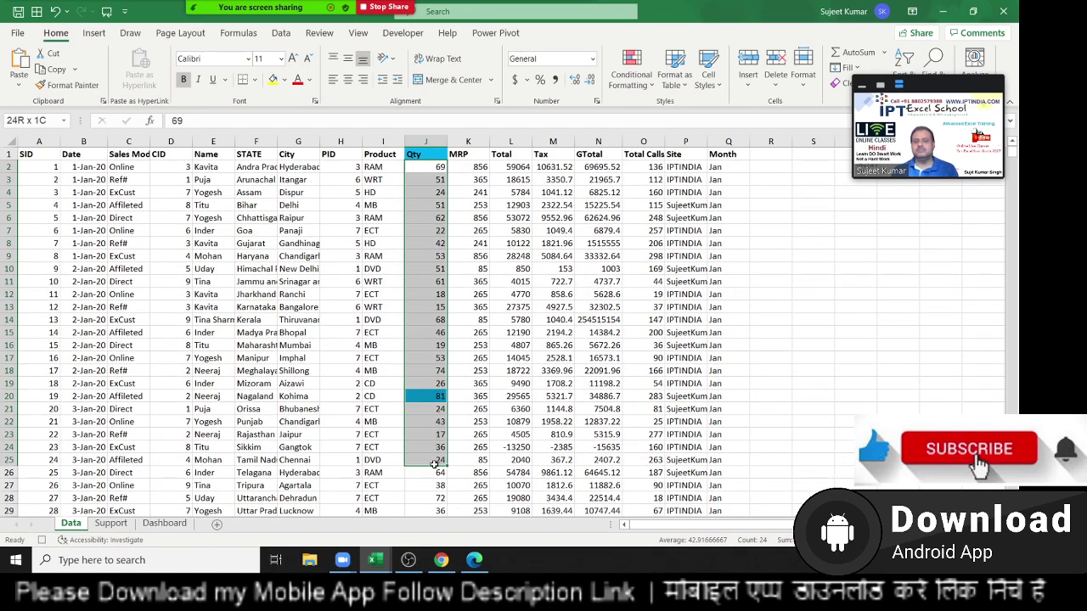
click(628, 80)
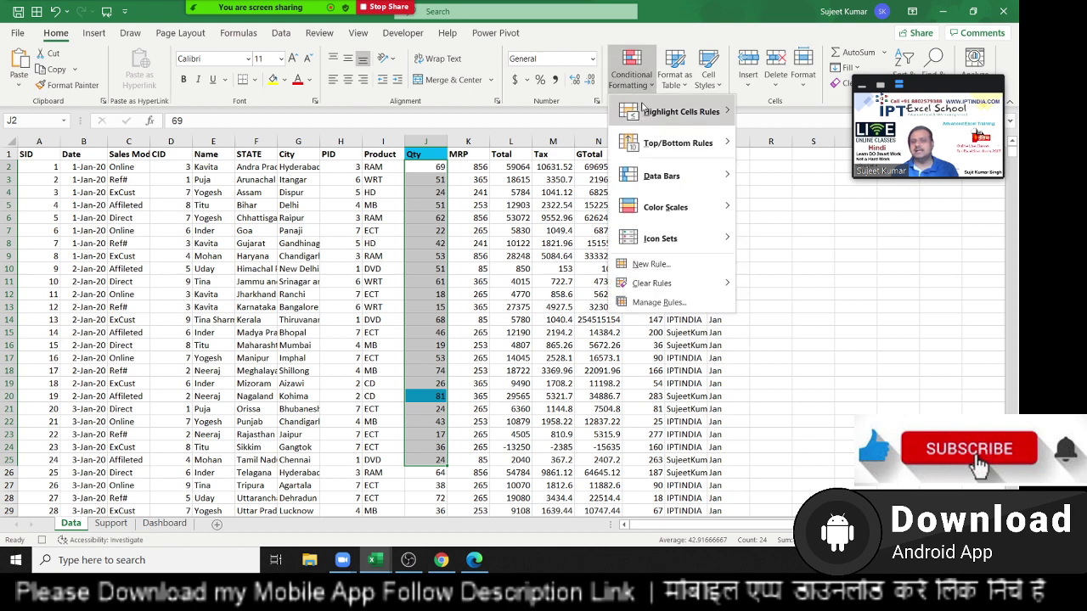
mouse_move(646, 109)
mouse_move(679, 146)
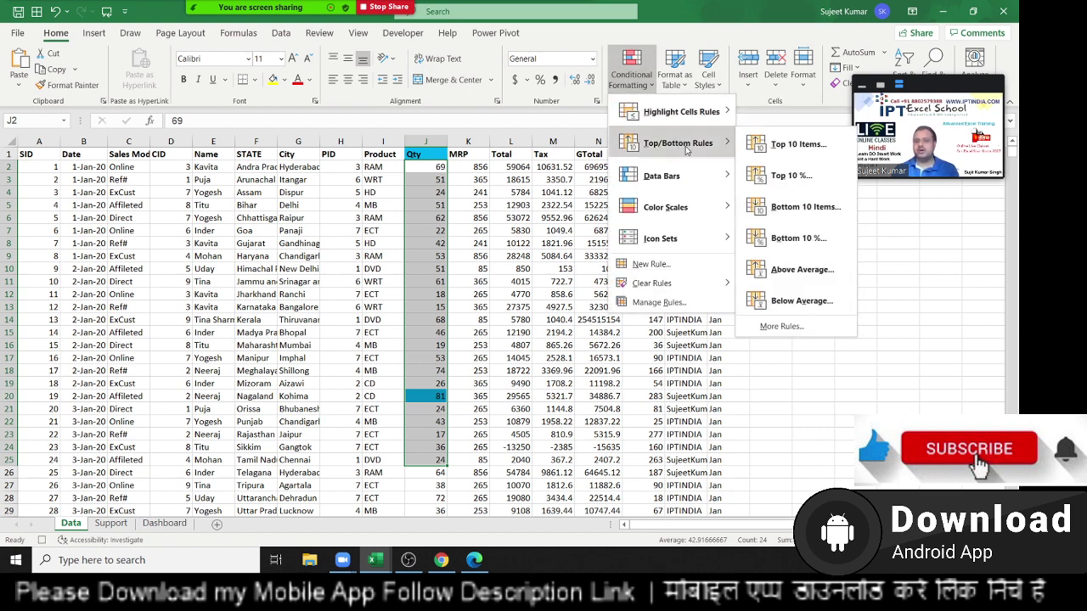
click(757, 151)
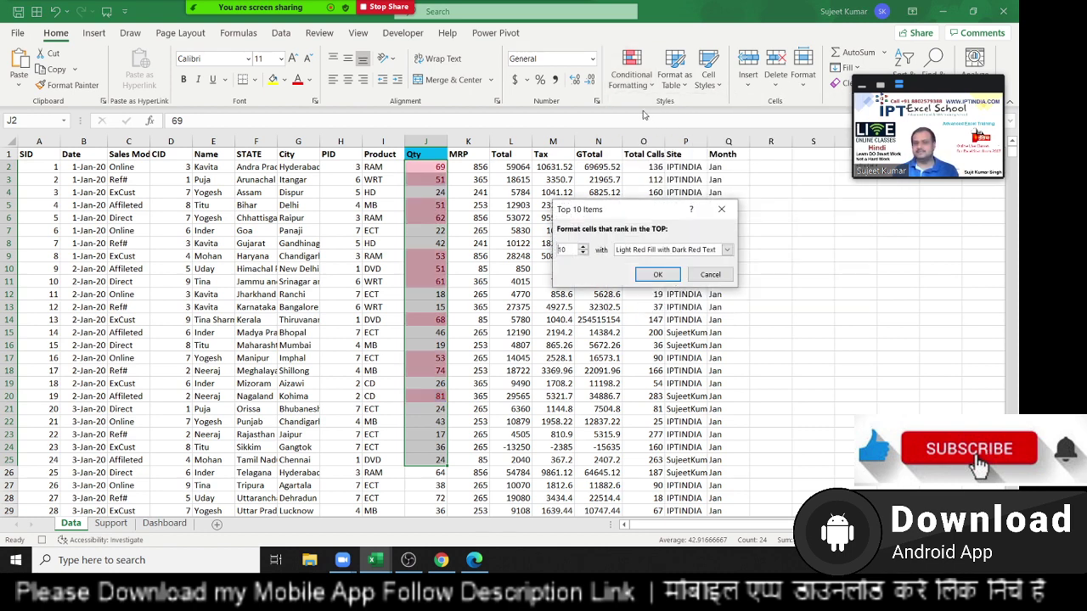
key(Escape)
click(629, 75)
mouse_move(679, 142)
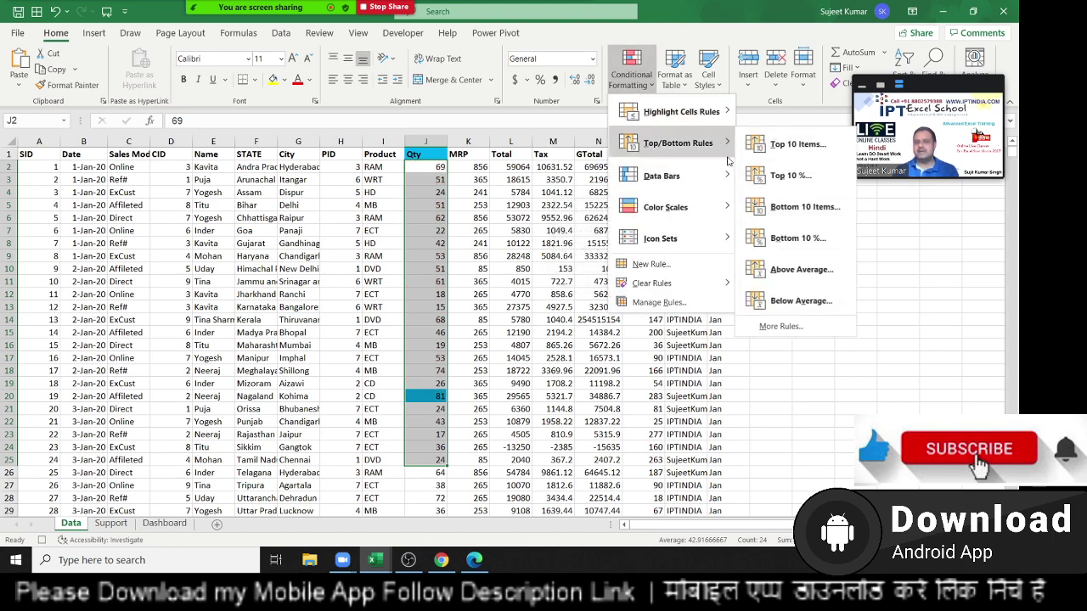
click(756, 207)
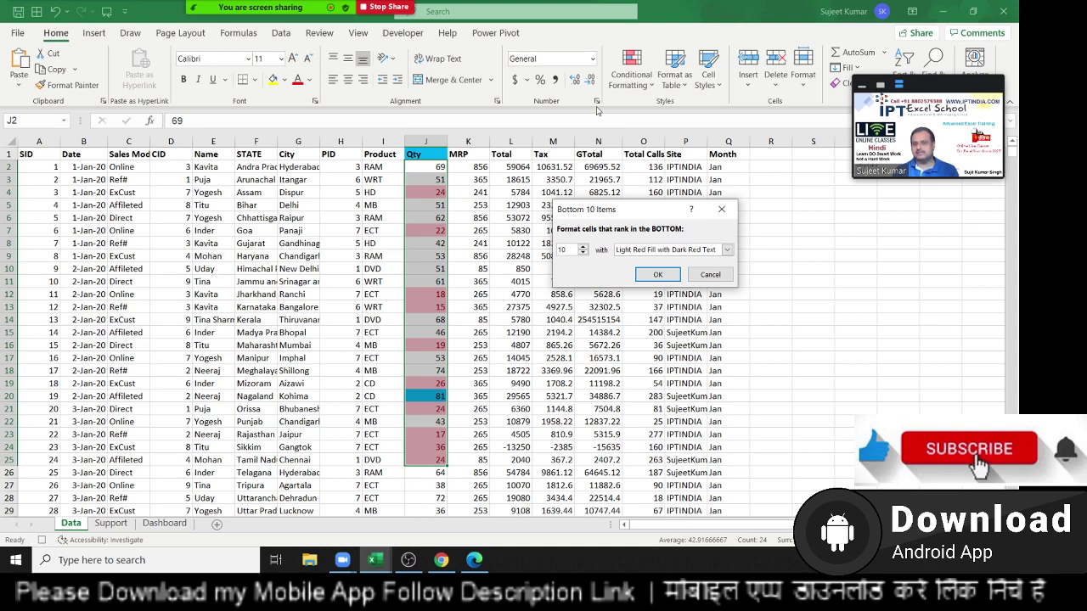
key(Escape)
click(630, 75)
mouse_move(654, 110)
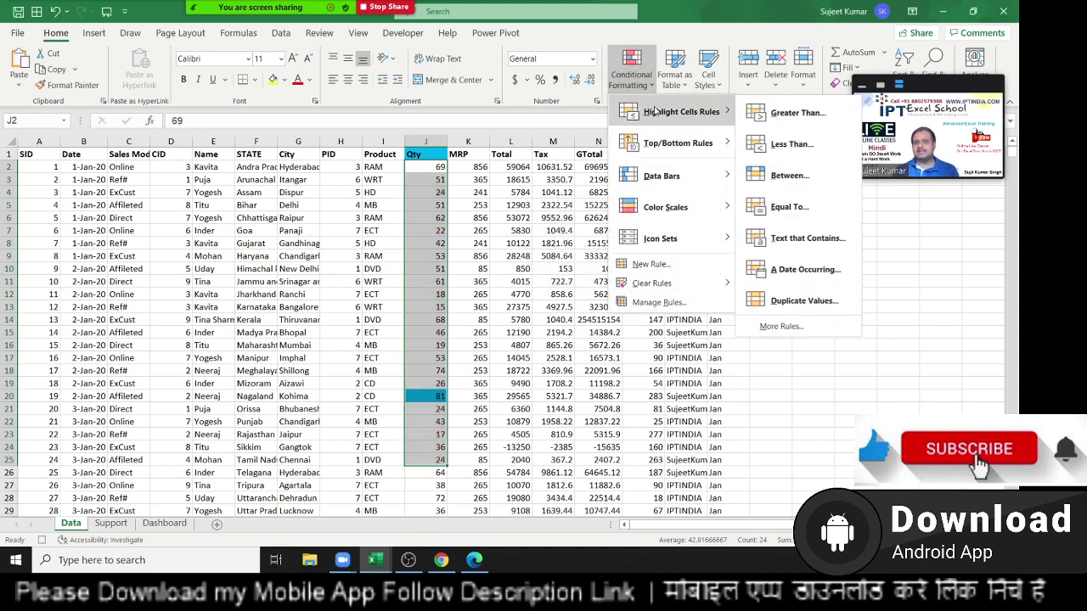
mouse_move(675, 142)
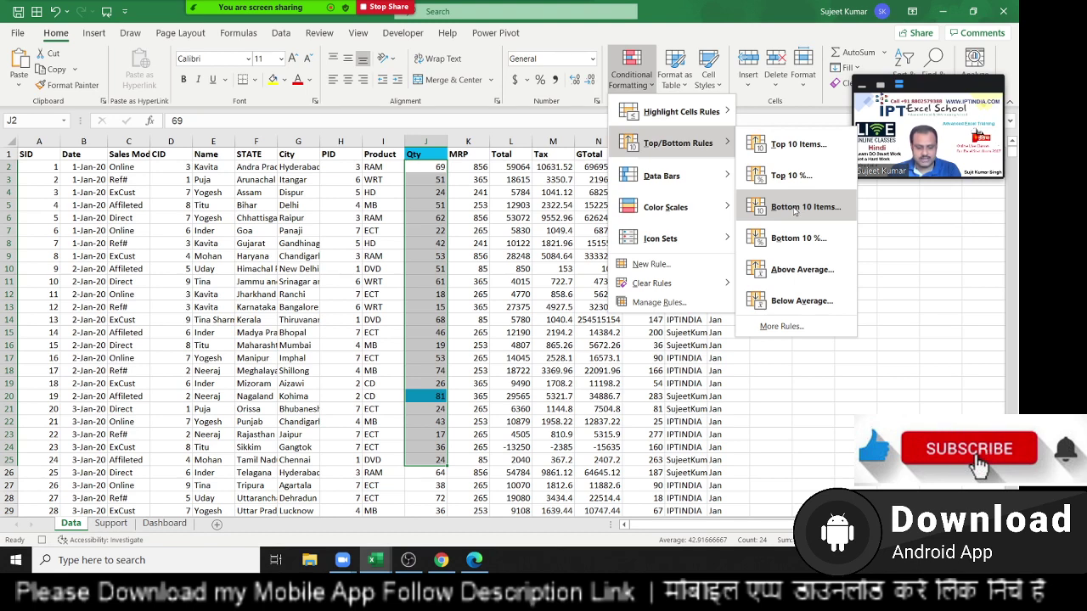
click(808, 264)
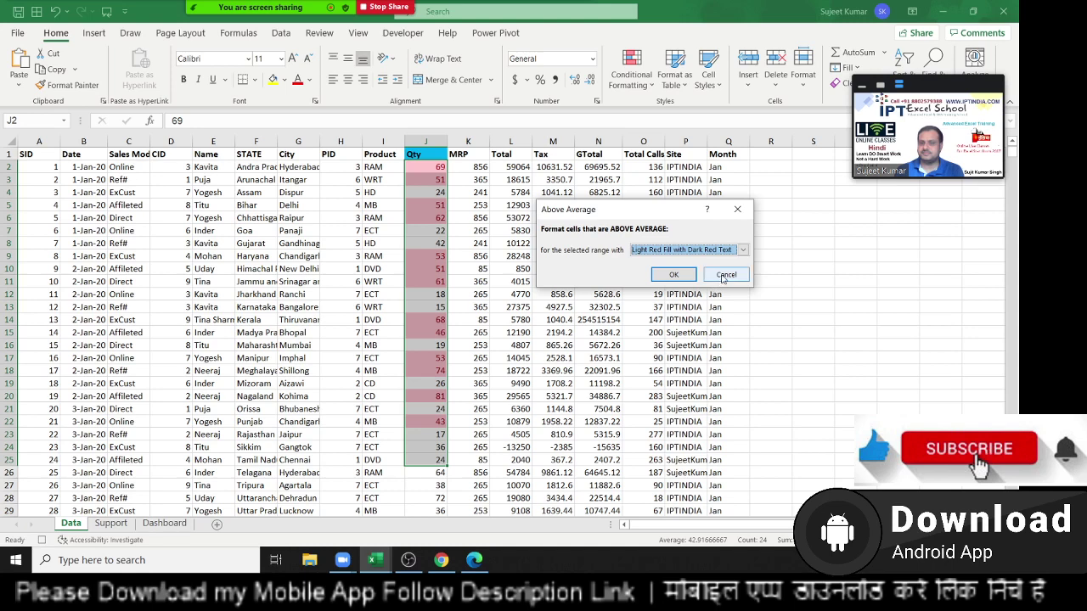
click(720, 287)
click(632, 69)
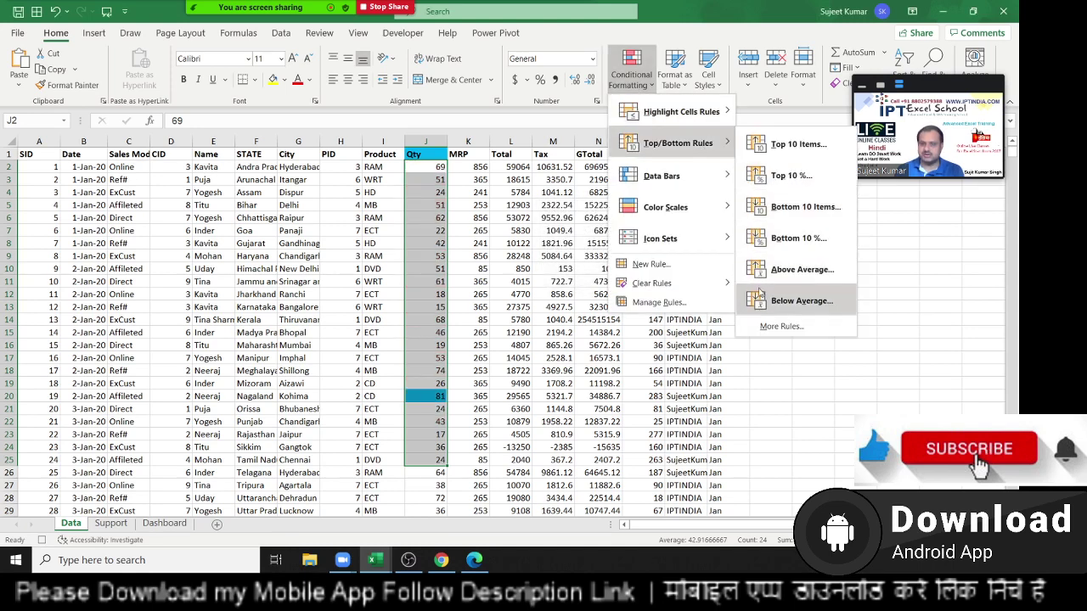
click(761, 292)
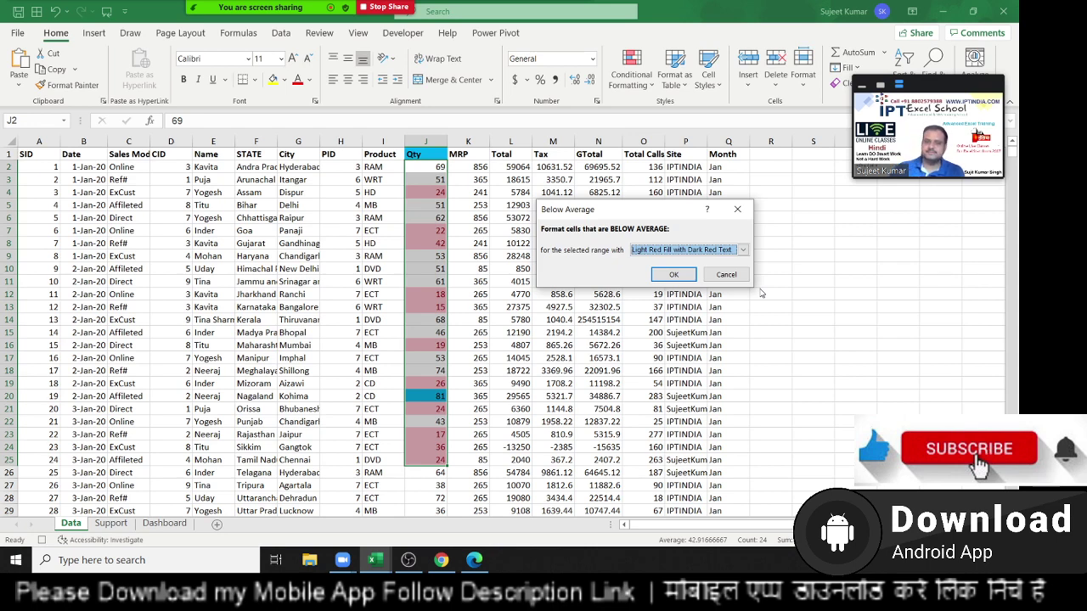
click(726, 274)
click(631, 68)
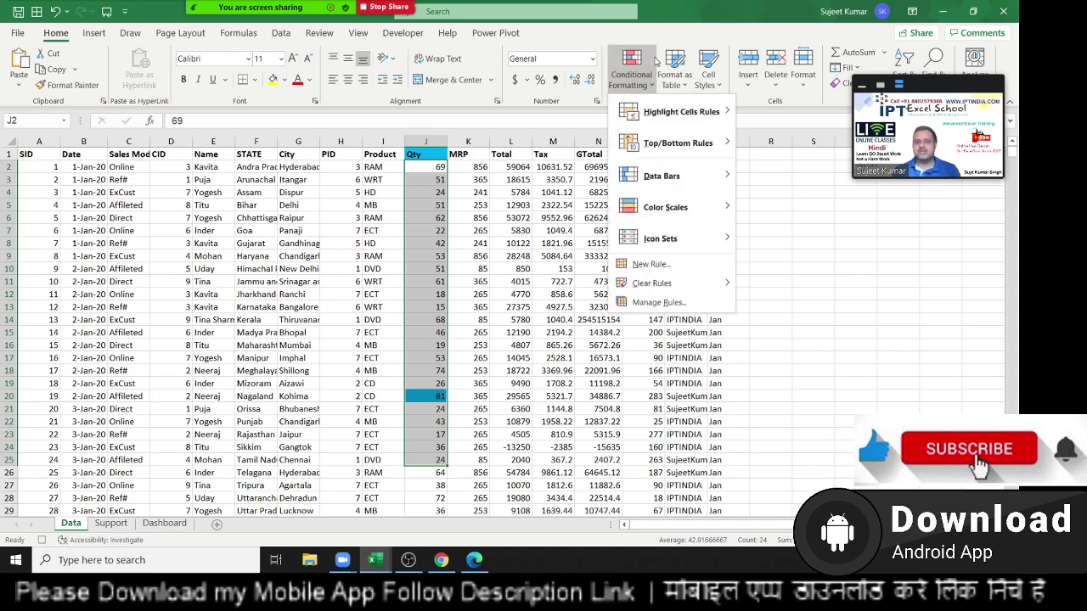
mouse_move(662, 174)
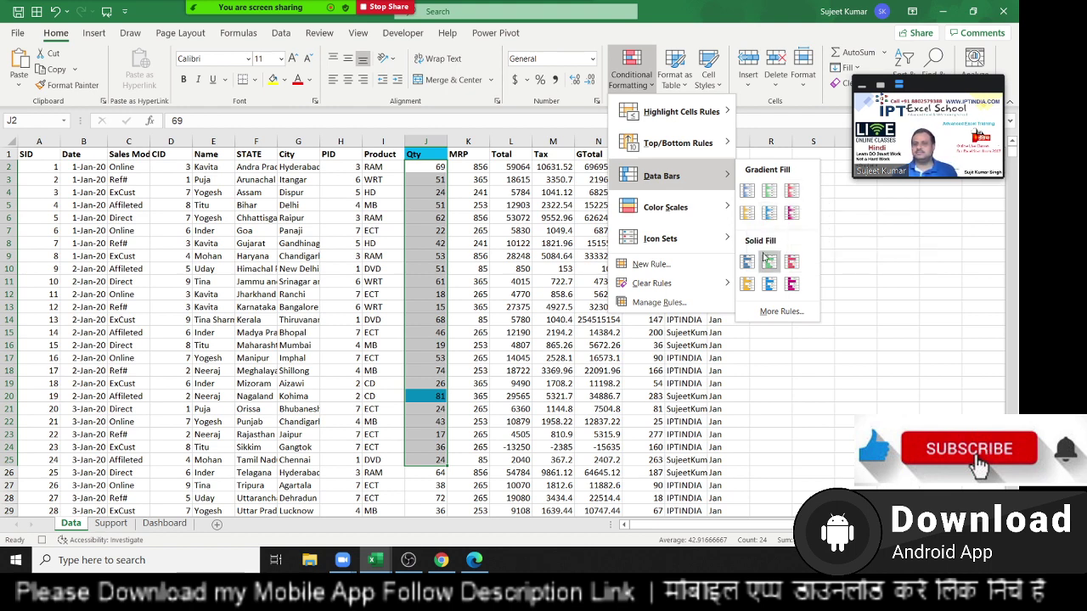
key(Escape)
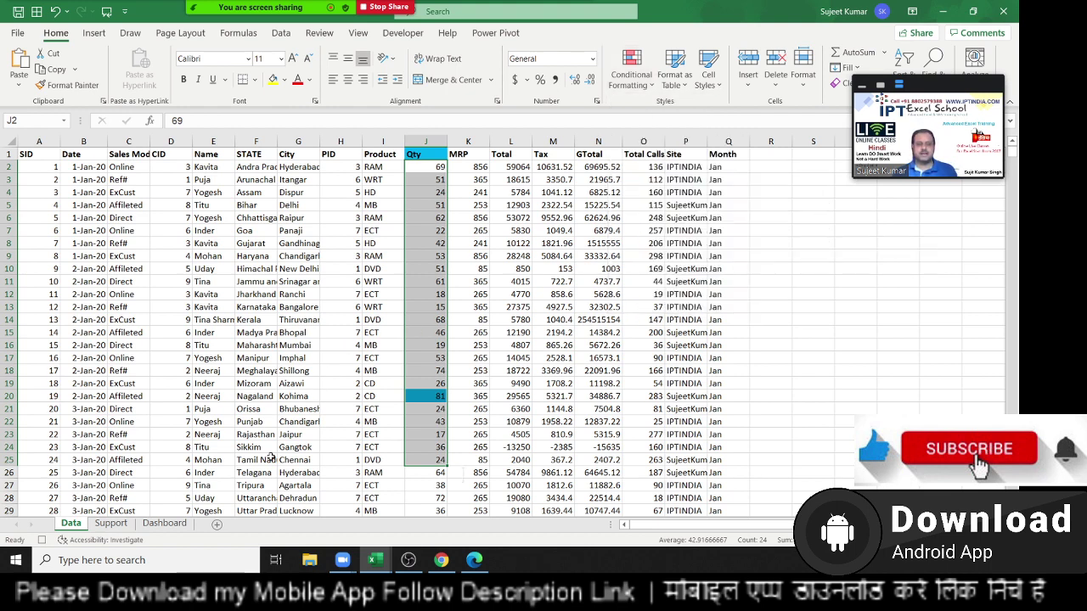
Add a new Sheet1, enter the numbers 1 to 10 in A1:A10 and select them.
click(217, 525)
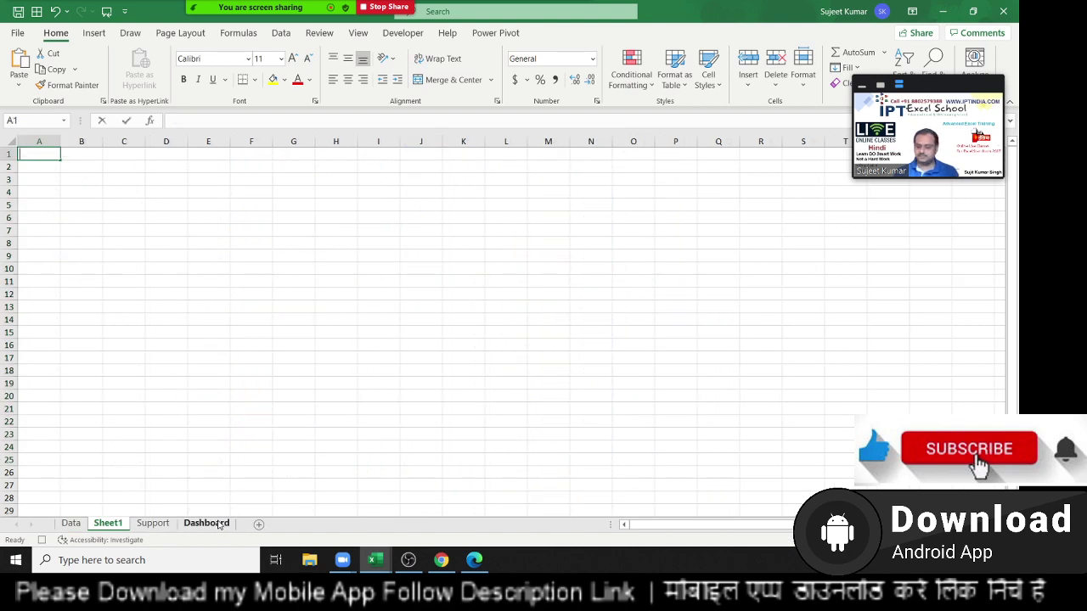
text(12)
key(Return)
key(Up)
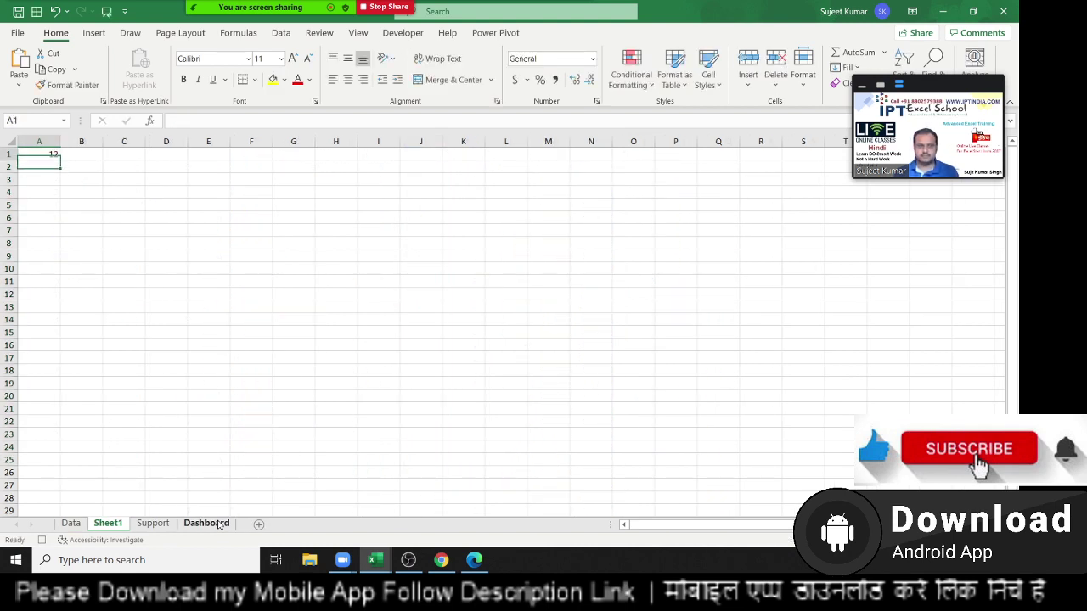
text(1)
key(Return)
key(Return)
text(4)
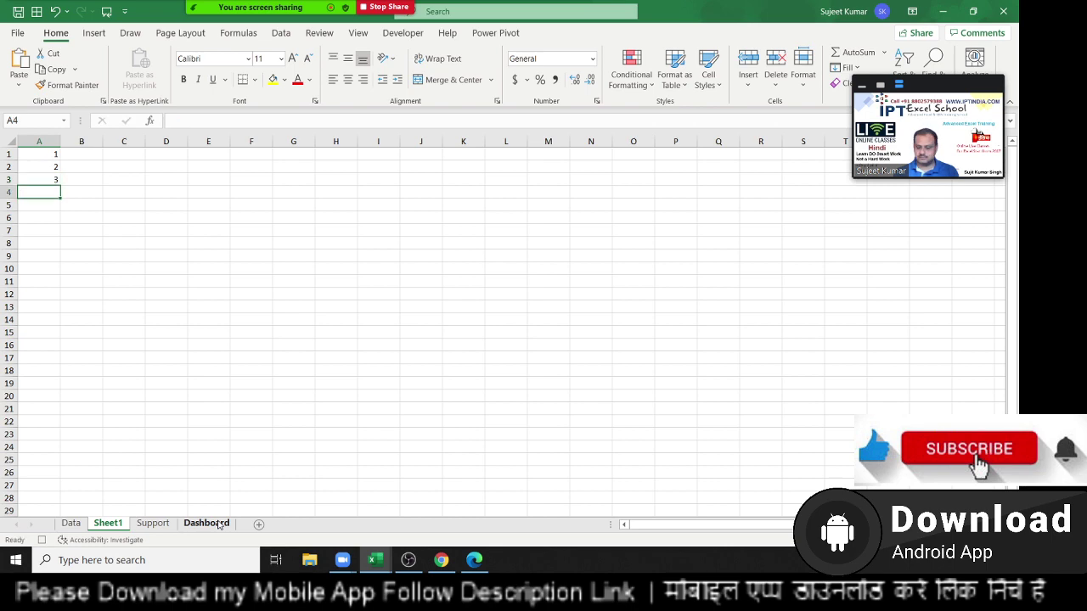
key(Return)
text(5 6 7 )
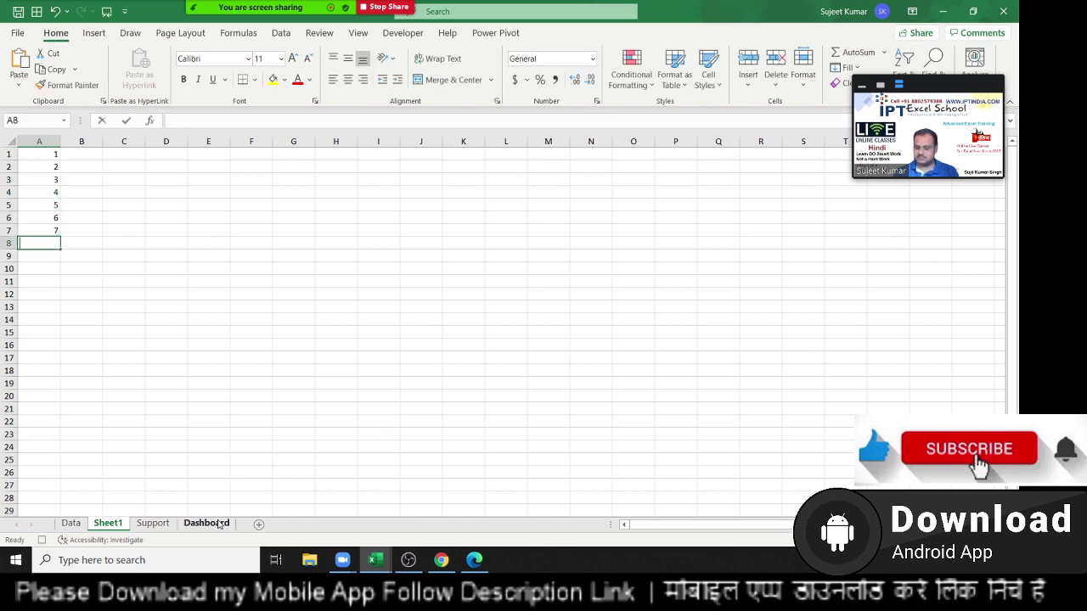
text(8 9 10)
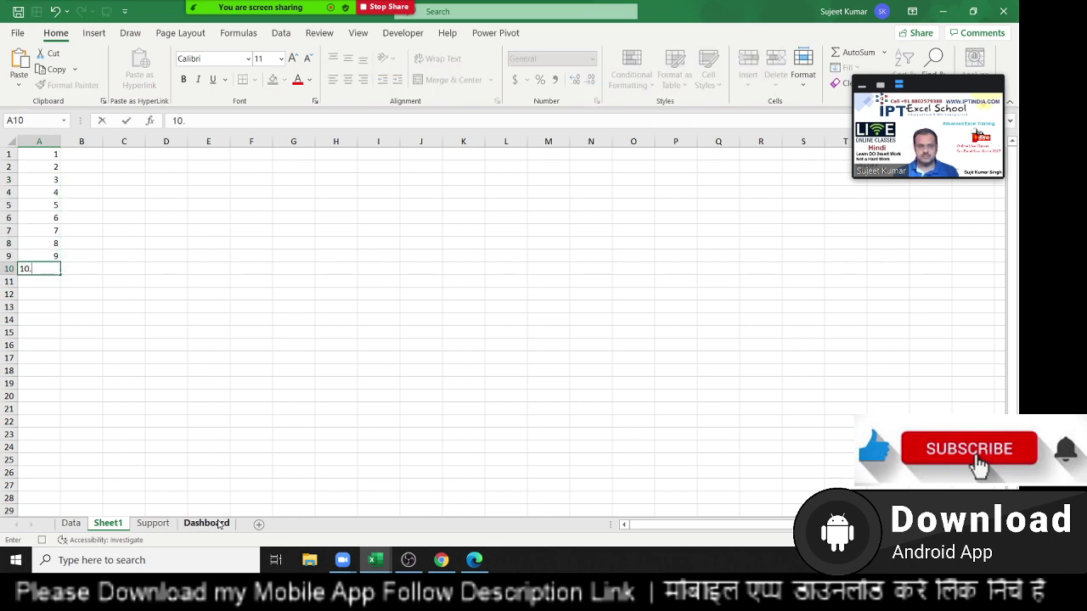
key(Return)
key(Up)
key(ctrl+shift+Up)
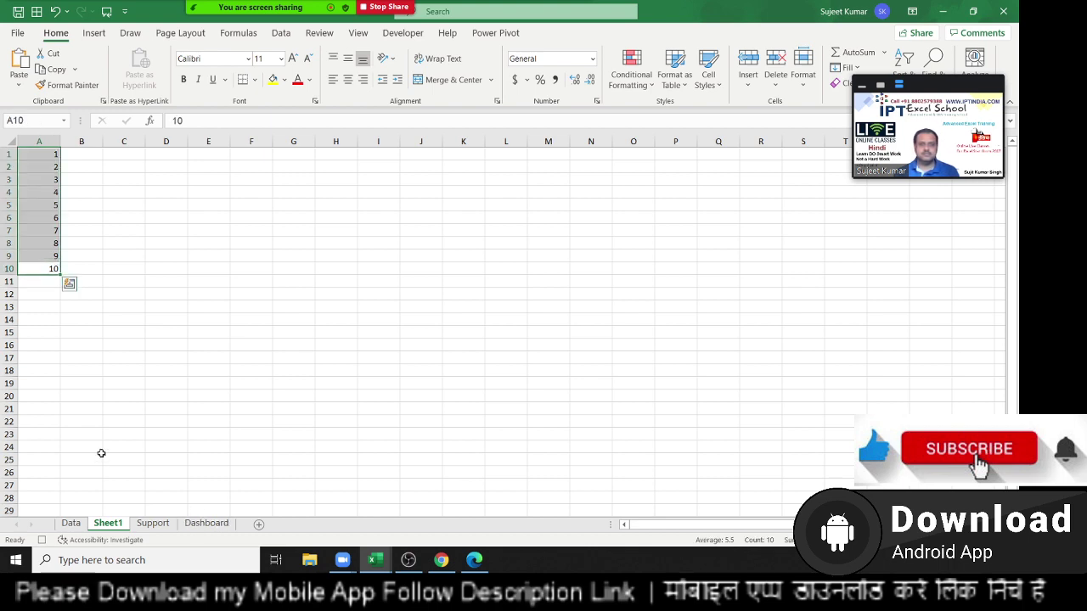
Apply Blue Gradient data bars to A1:A10.
click(630, 85)
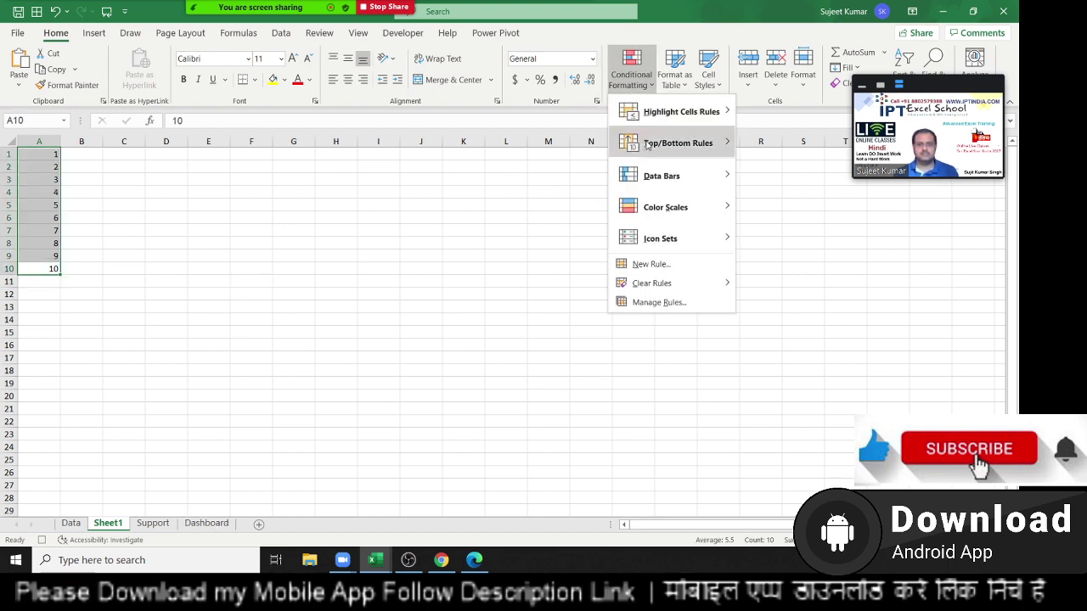
mouse_move(645, 145)
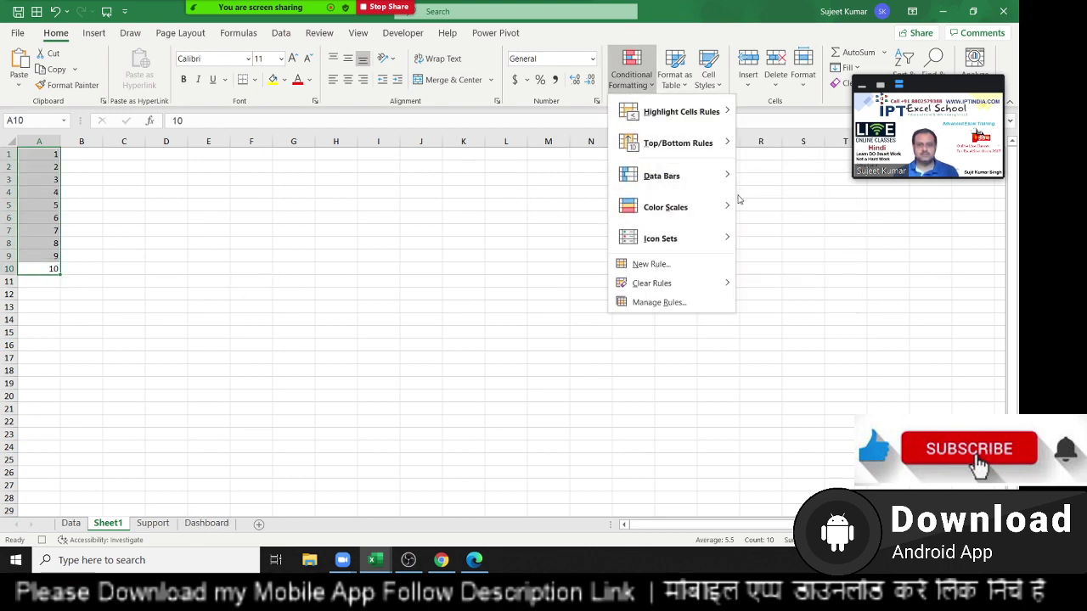
mouse_move(709, 178)
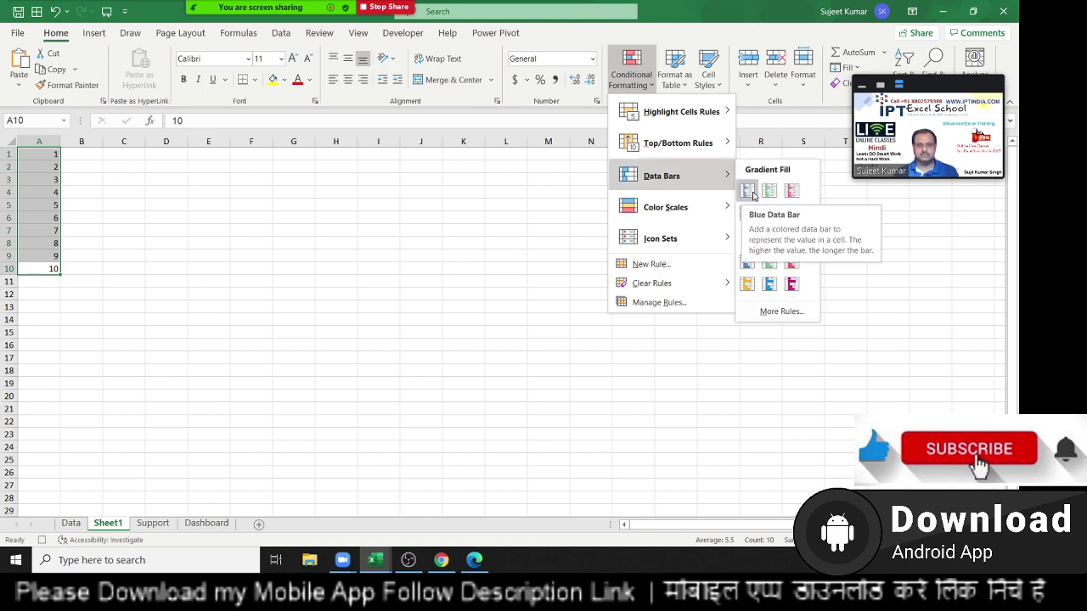
click(747, 191)
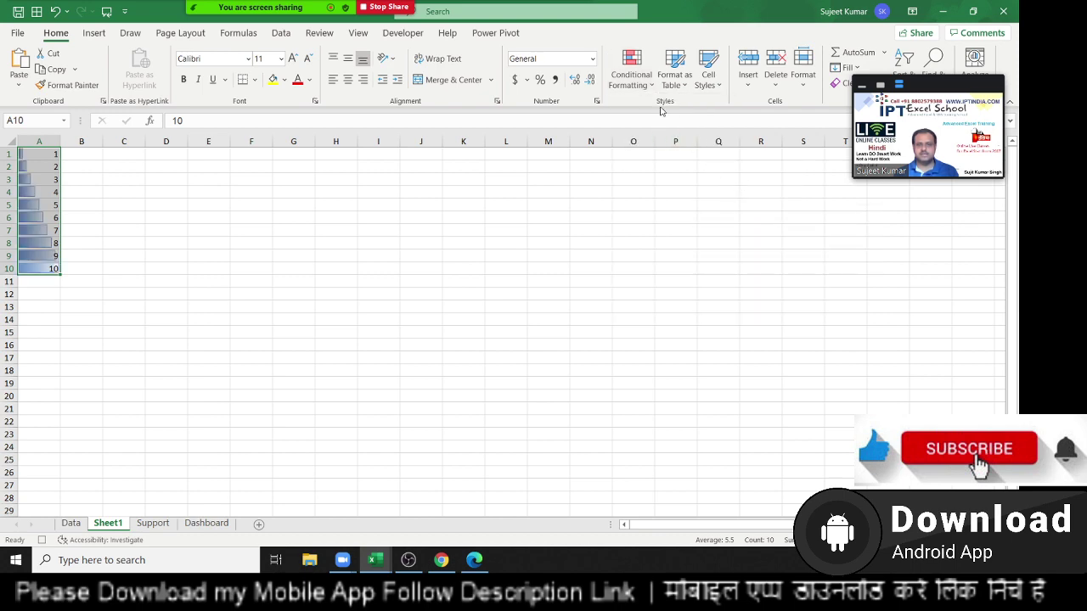
Add a red-yellow-green colour scale to the numbers and deselect them.
click(638, 77)
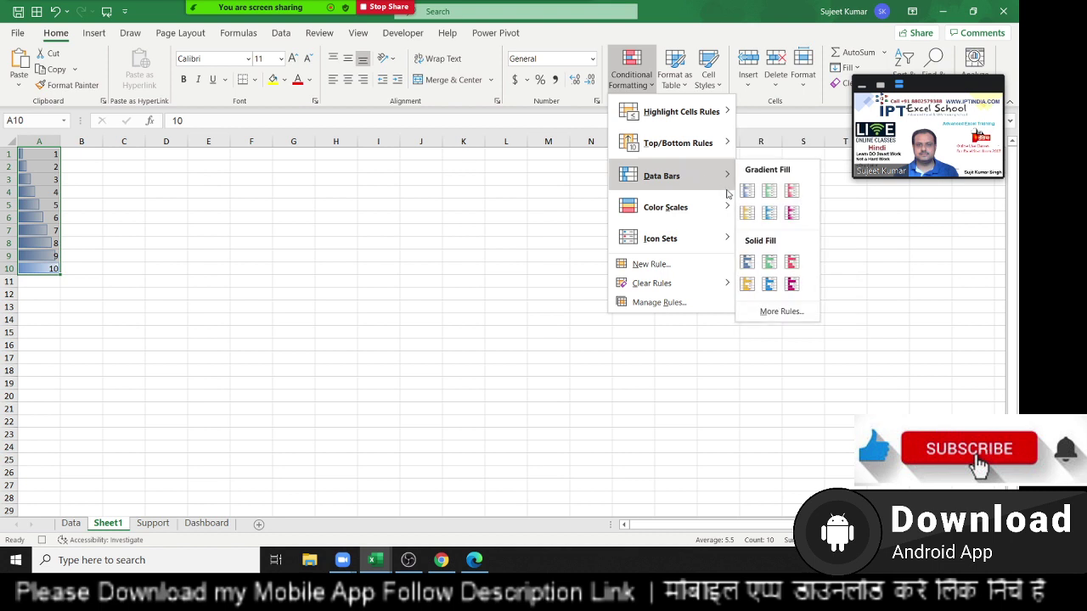
mouse_move(728, 195)
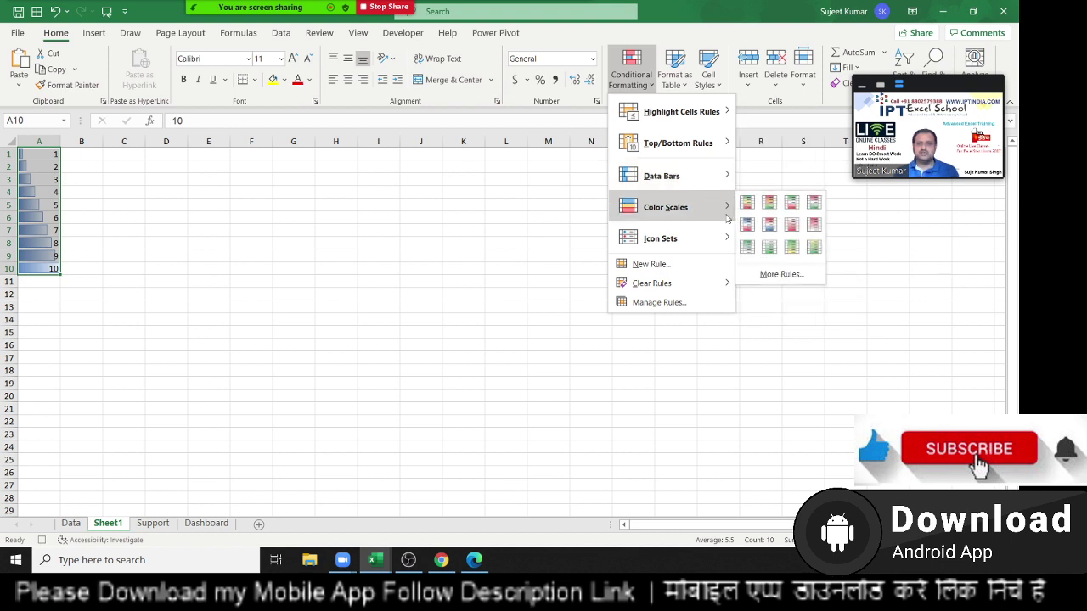
click(745, 205)
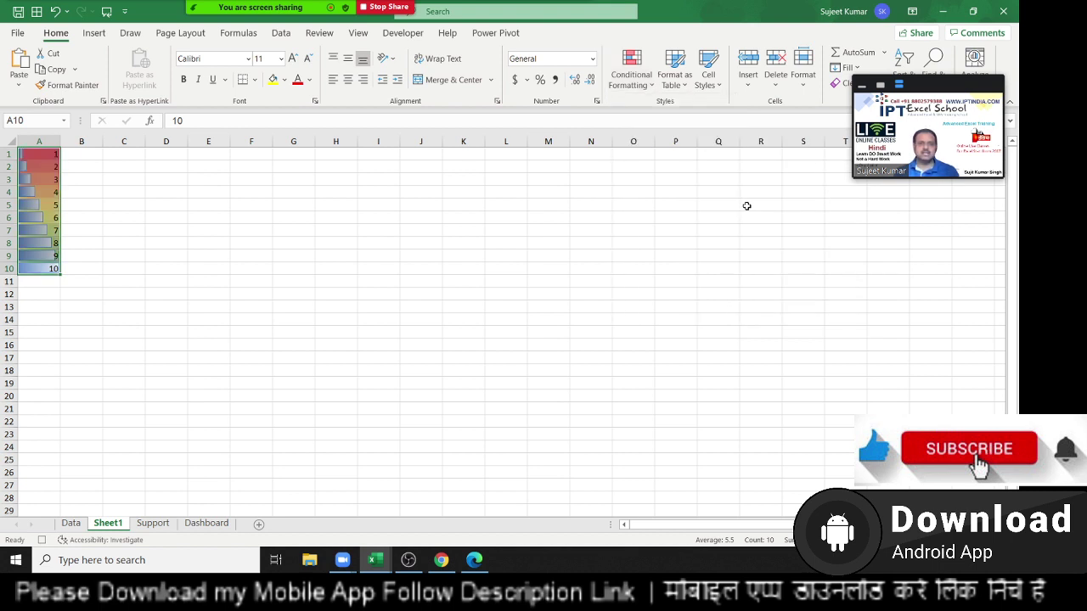
click(172, 232)
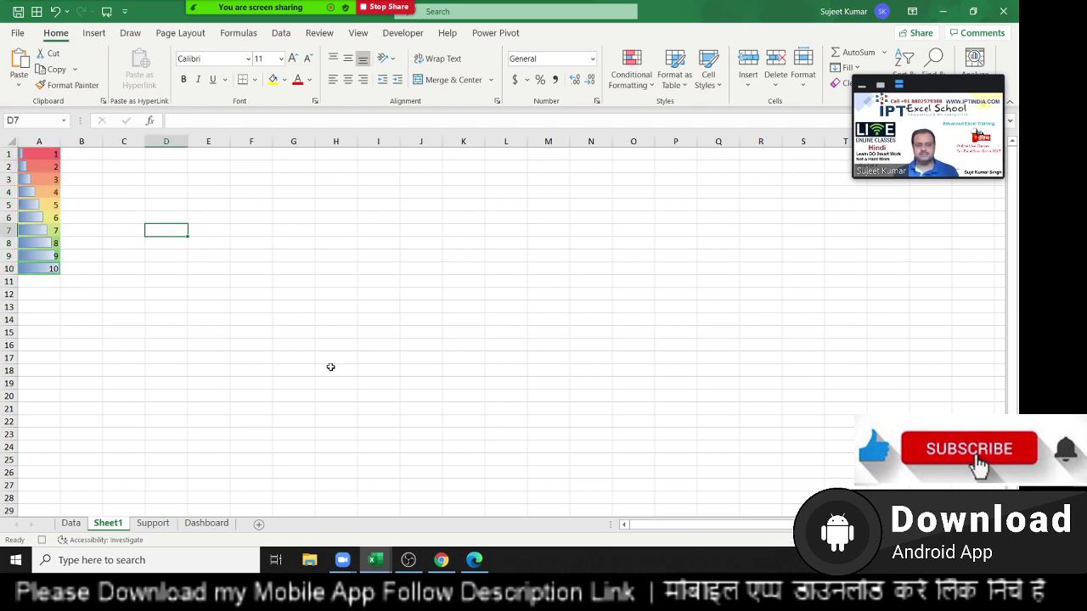
click(71, 524)
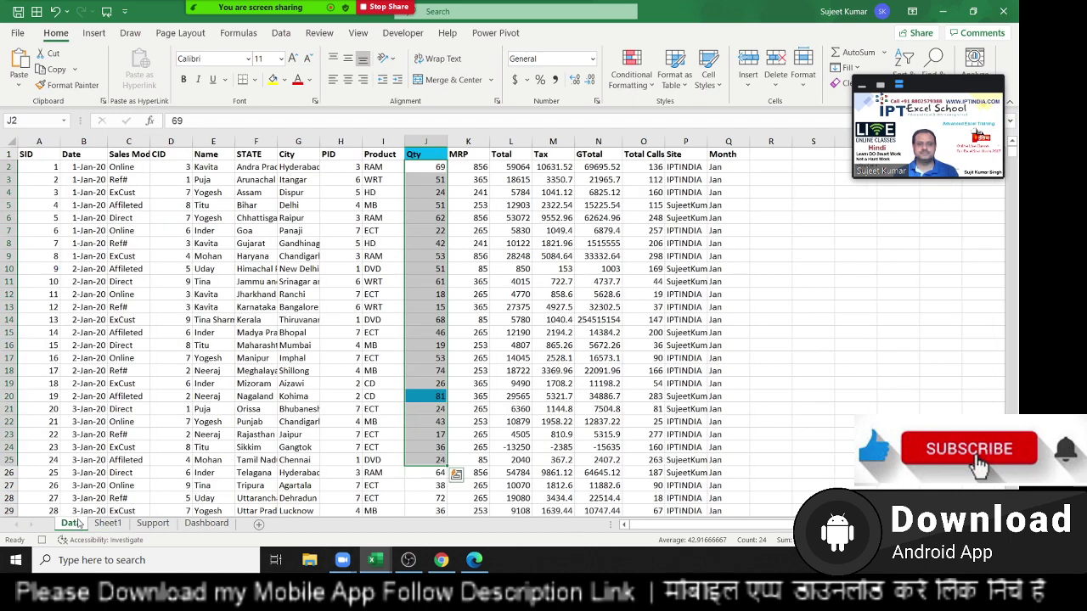
click(438, 170)
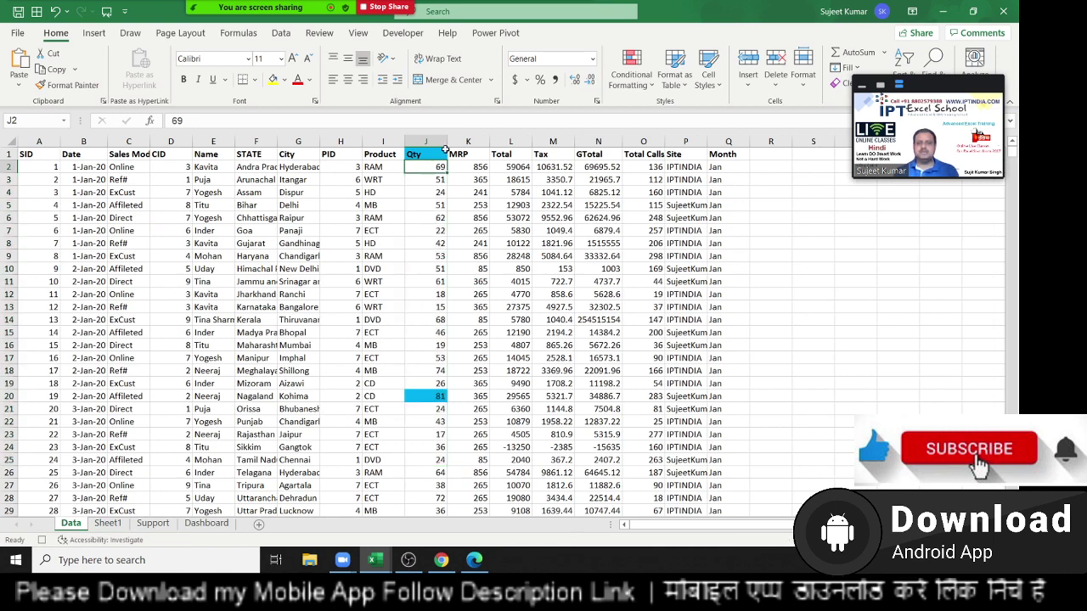
click(428, 141)
click(408, 169)
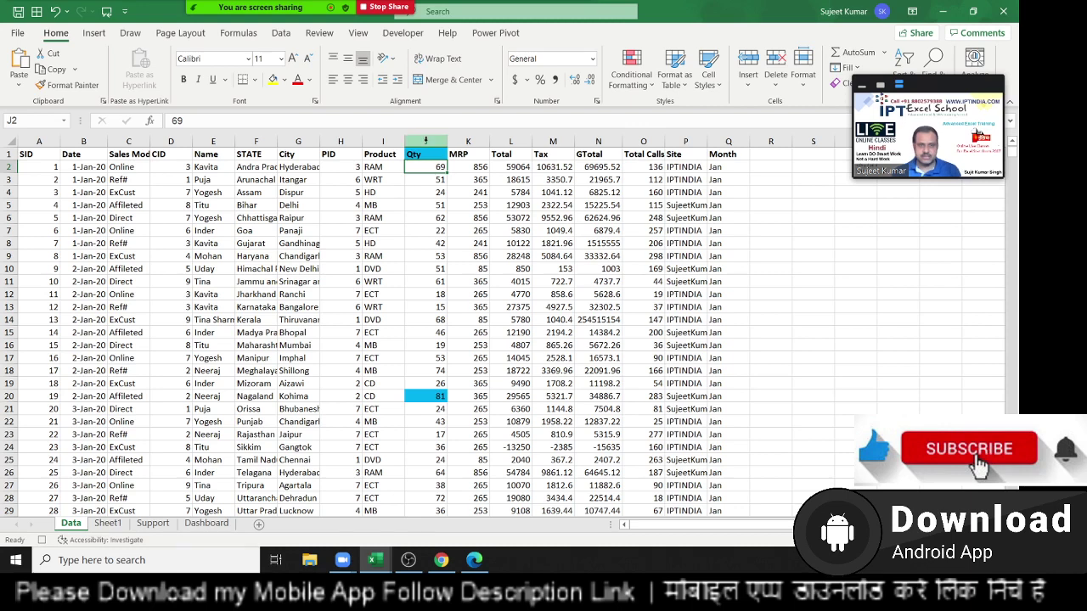
click(427, 141)
click(631, 72)
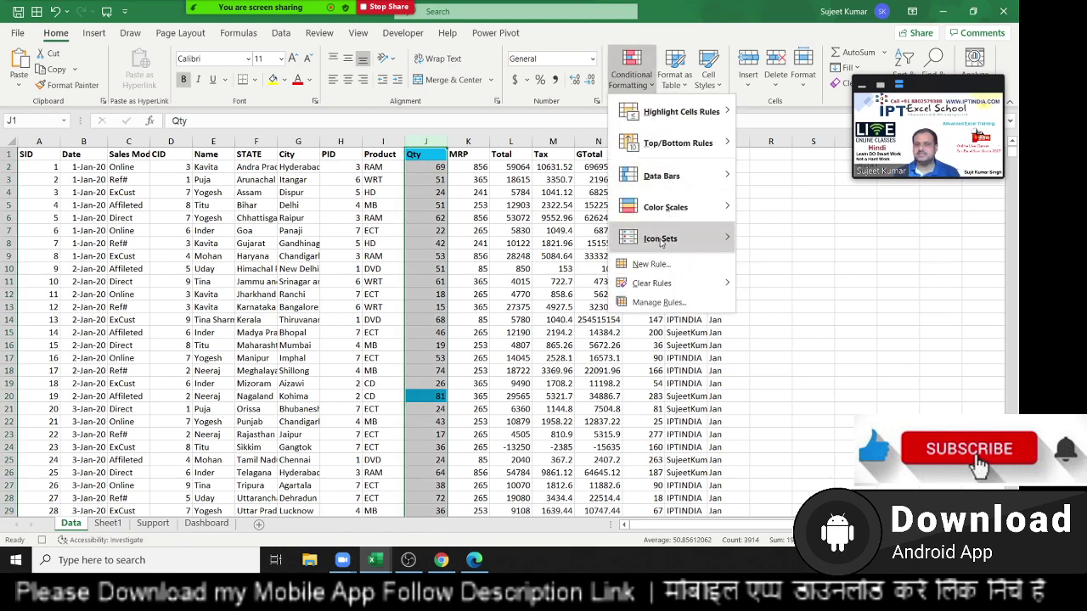
mouse_move(662, 242)
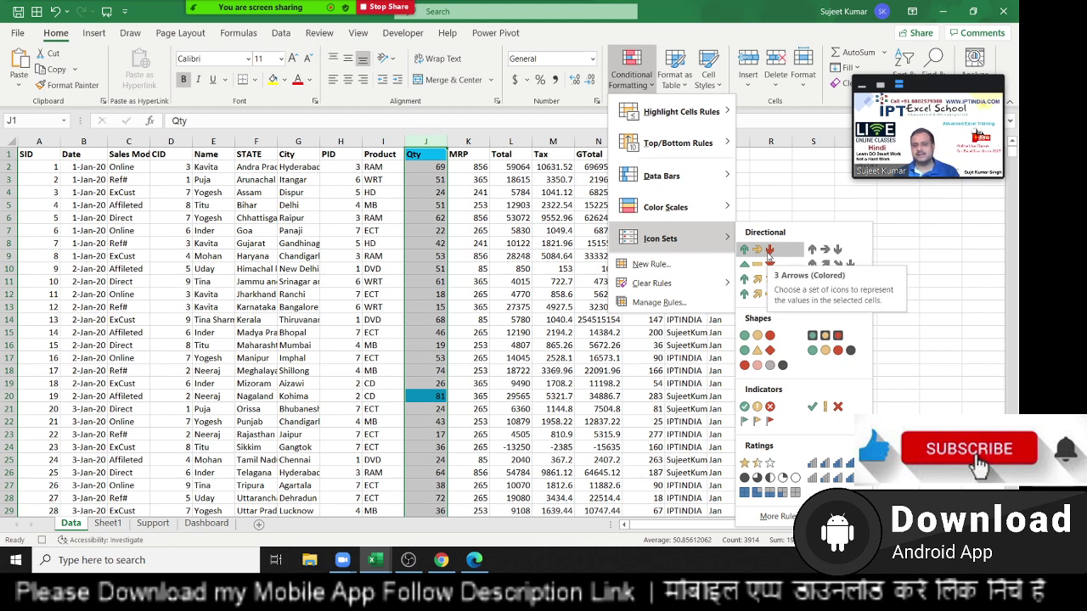
key(Escape)
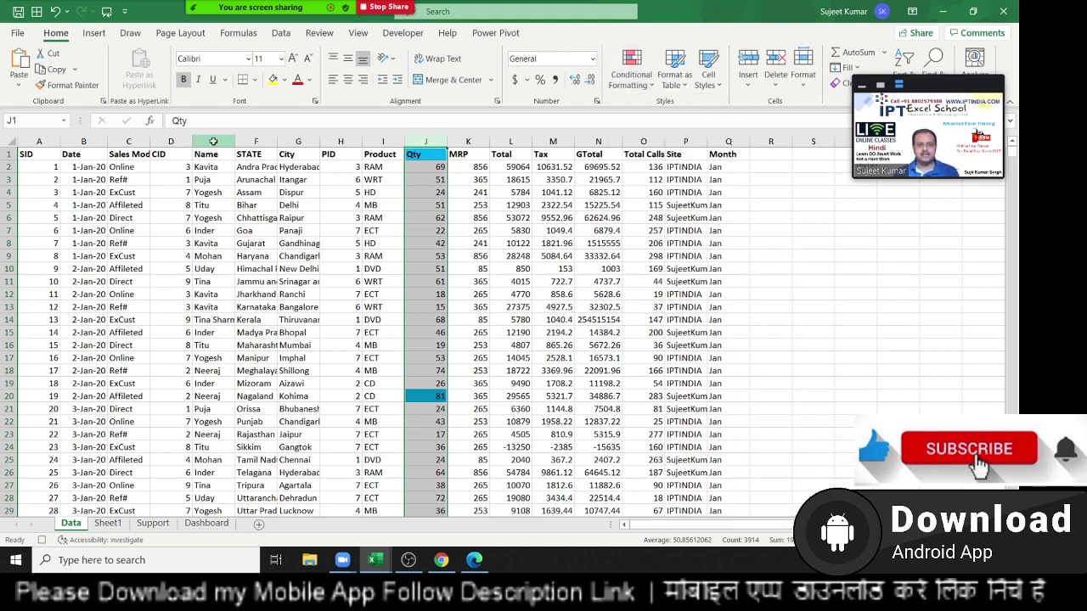
click(213, 141)
ctrl+click(425, 141)
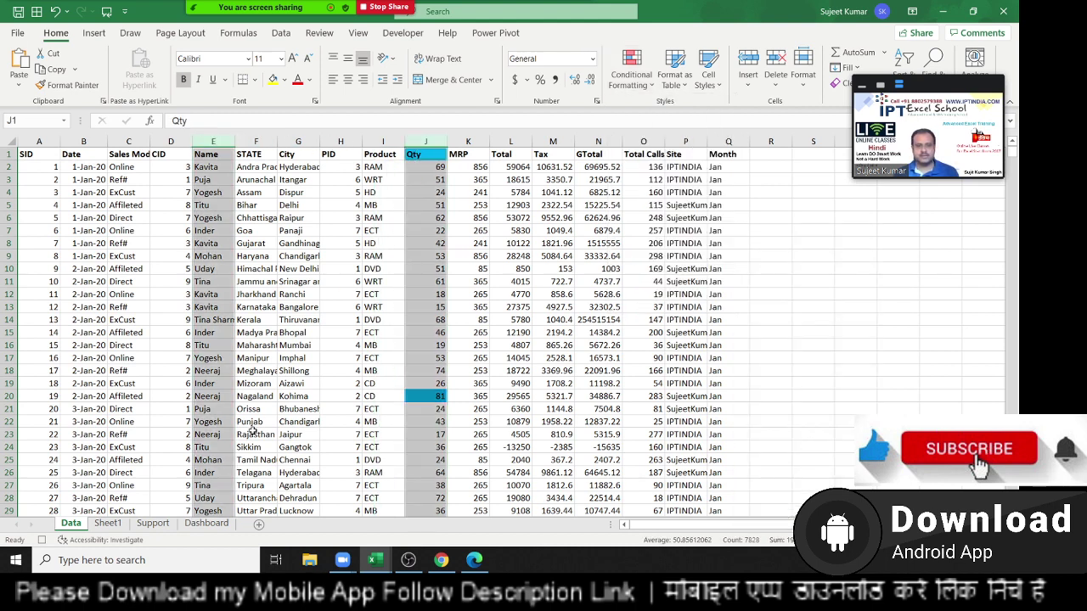
click(107, 522)
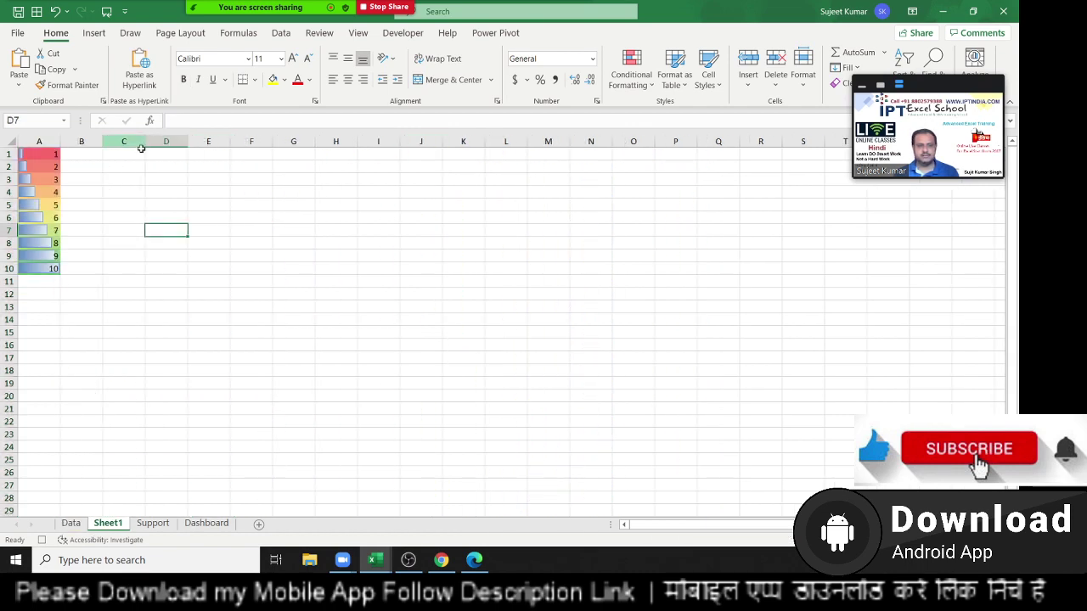
Paste the copied Name and Qty columns at D1 and delete the empty column A.
click(175, 153)
key(ctrl+v)
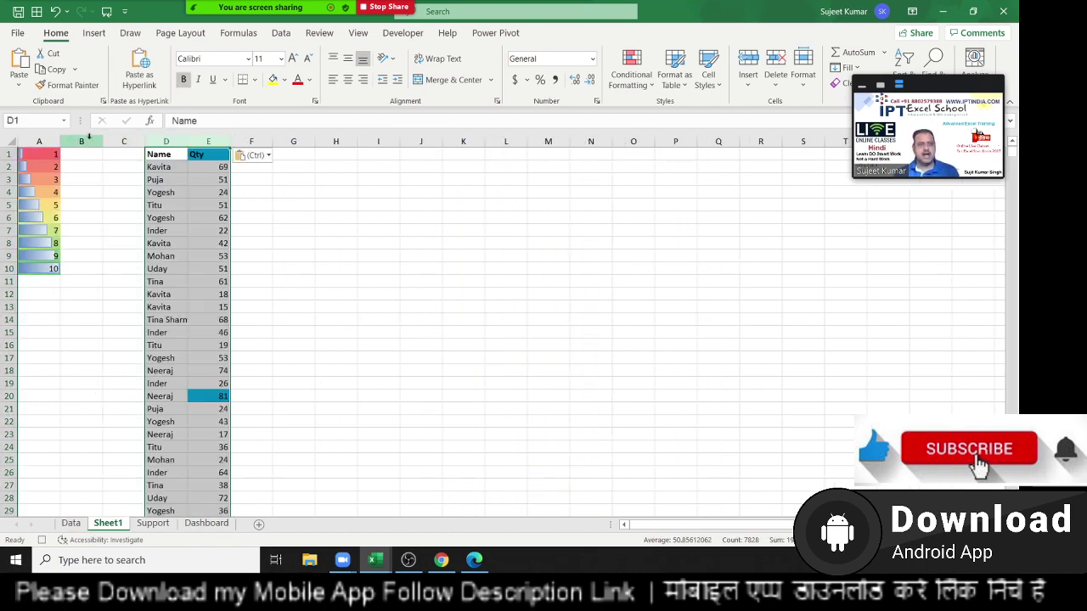
drag(89, 141, 25, 141)
key(ctrl+minus)
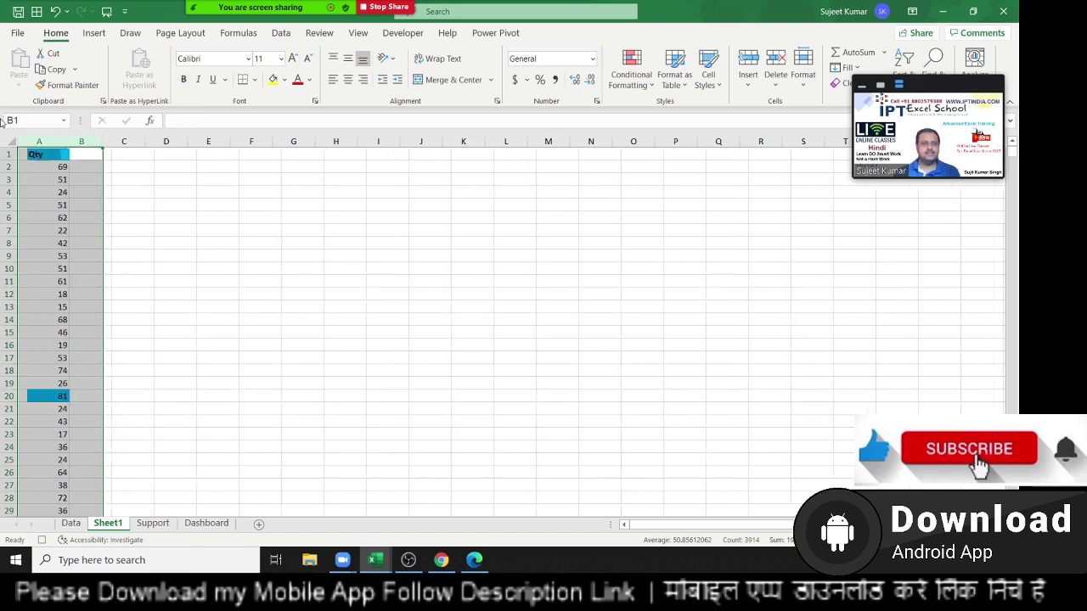
key(ctrl+z)
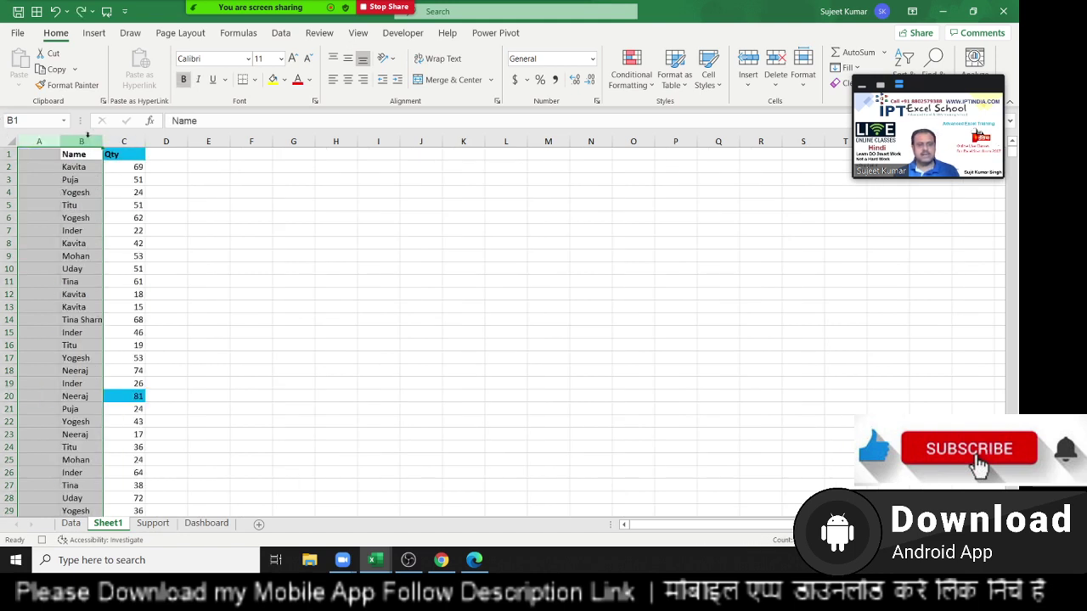
click(46, 142)
key(ctrl+minus)
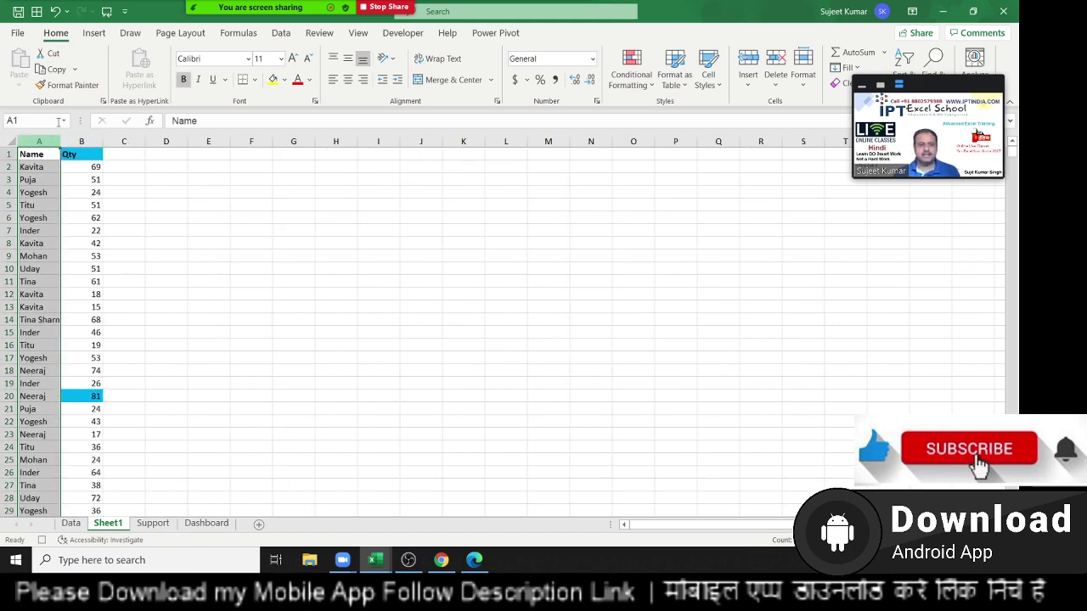
click(93, 189)
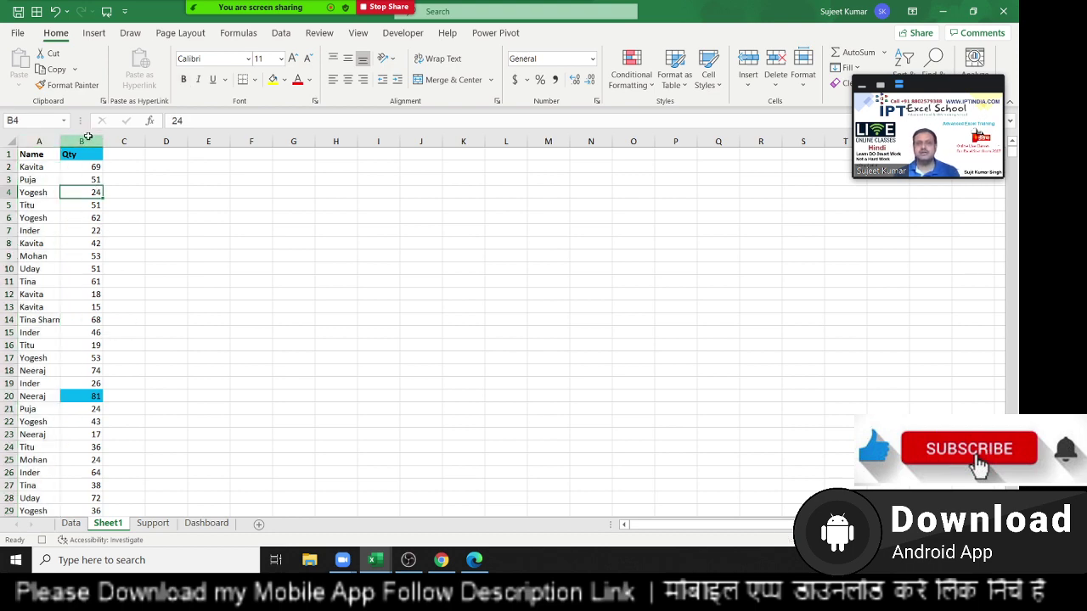
Clear all conditional formatting rules from the sheet and rename header B1 to Score.
click(85, 141)
click(630, 75)
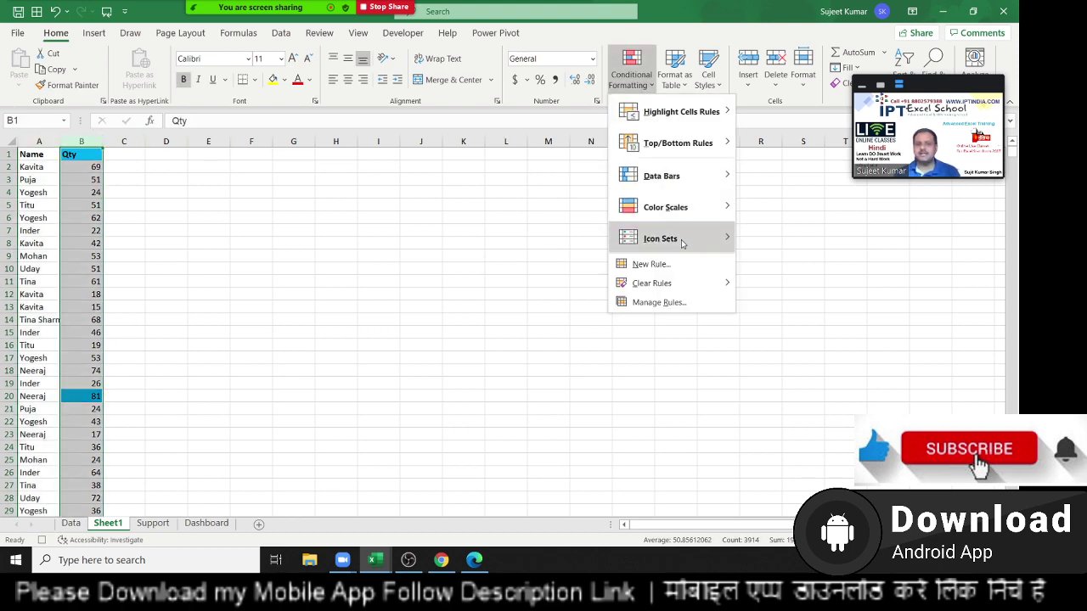
mouse_move(686, 284)
click(758, 311)
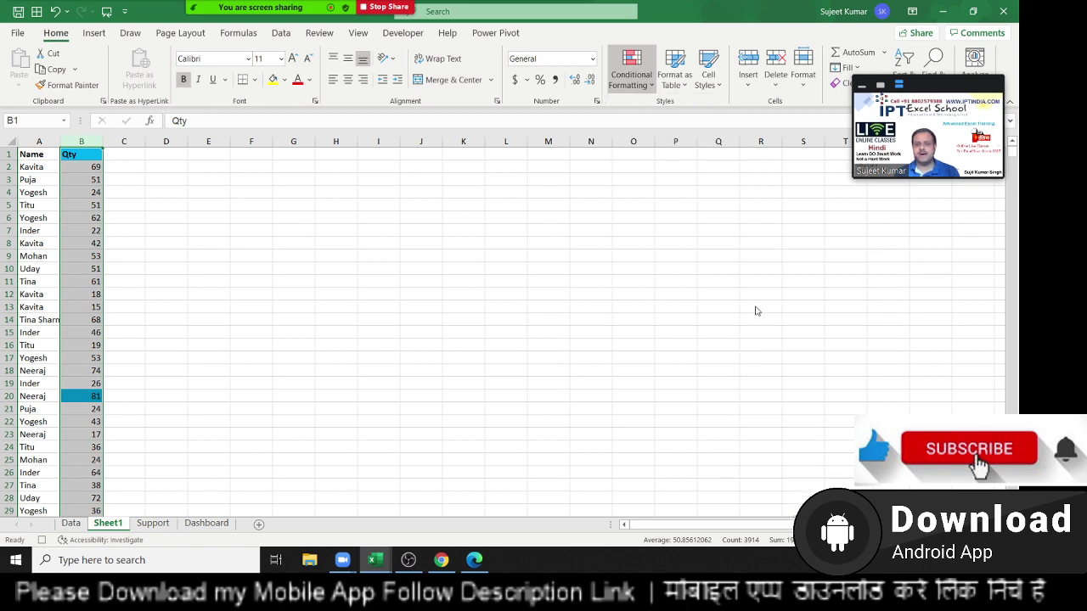
click(85, 157)
text(Score)
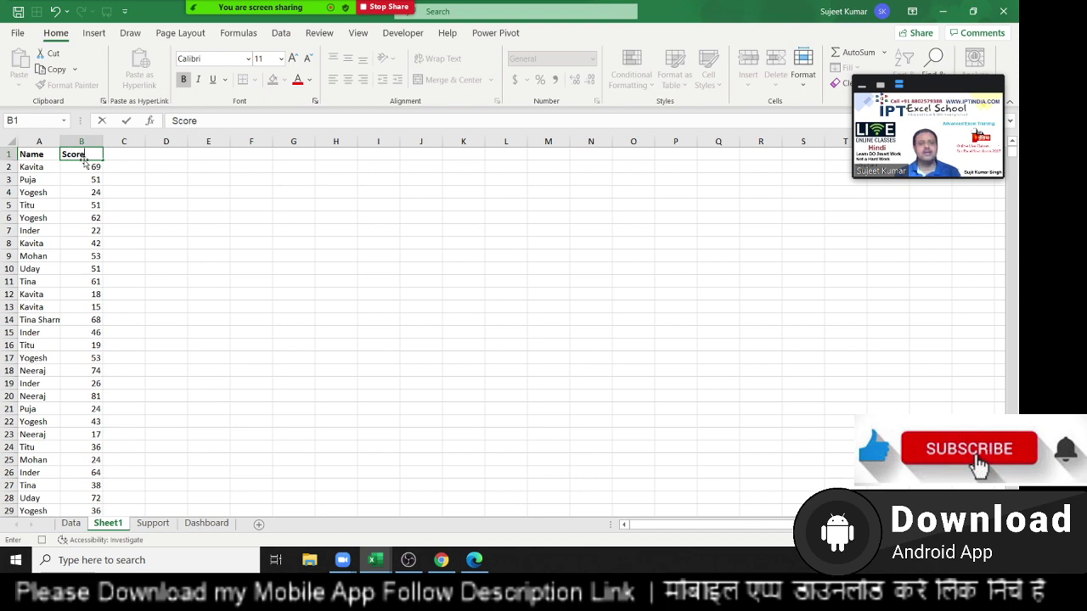
key(Return)
Start the grading legend in E2:F2 with >60 and Pass.
click(227, 169)
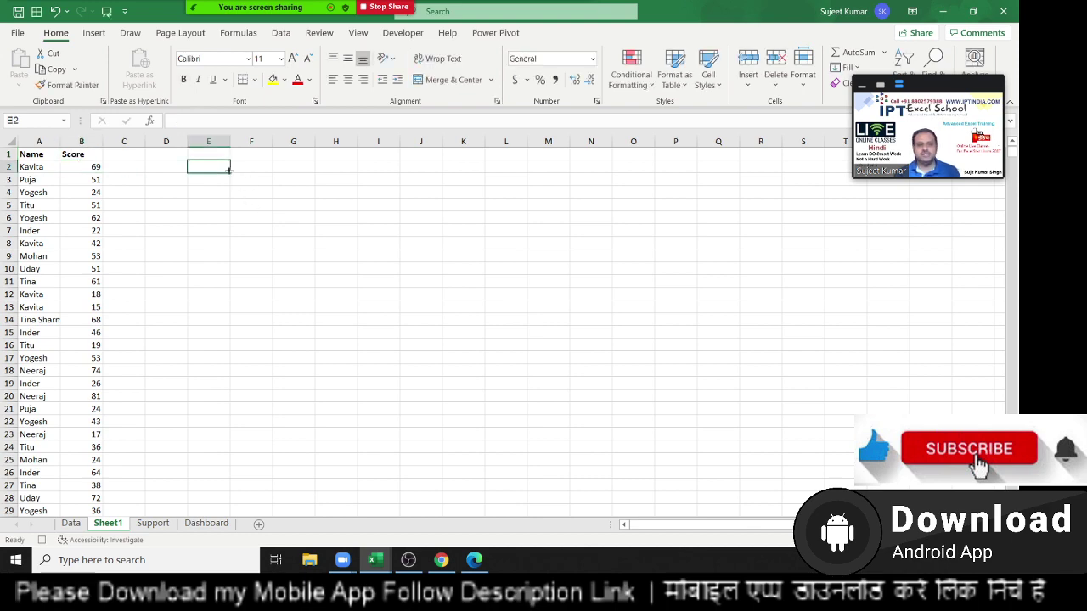
text(0-)
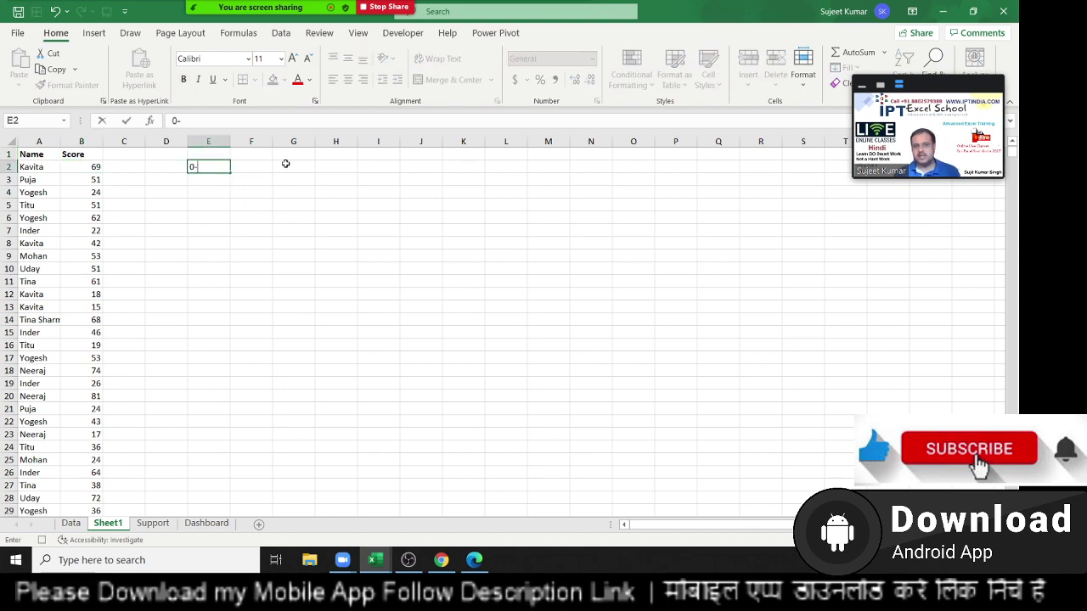
key(Escape)
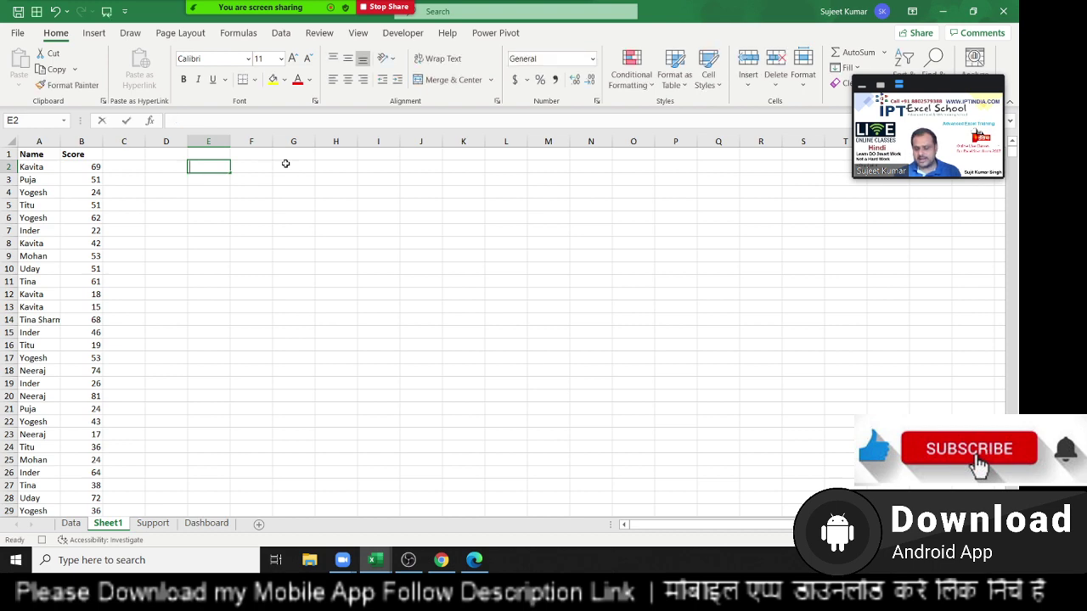
text(>60)
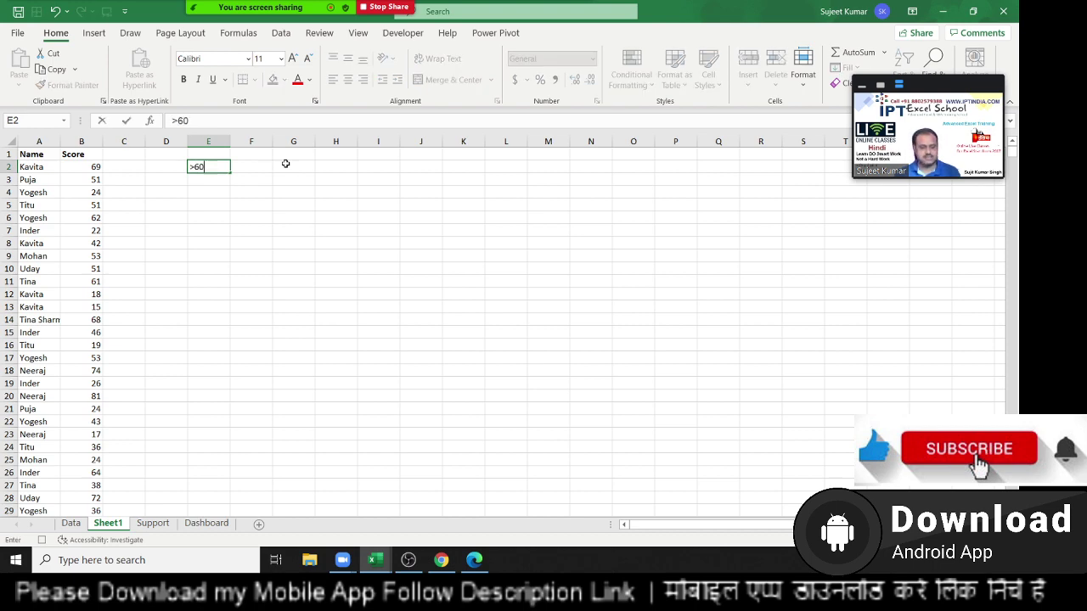
key(Tab)
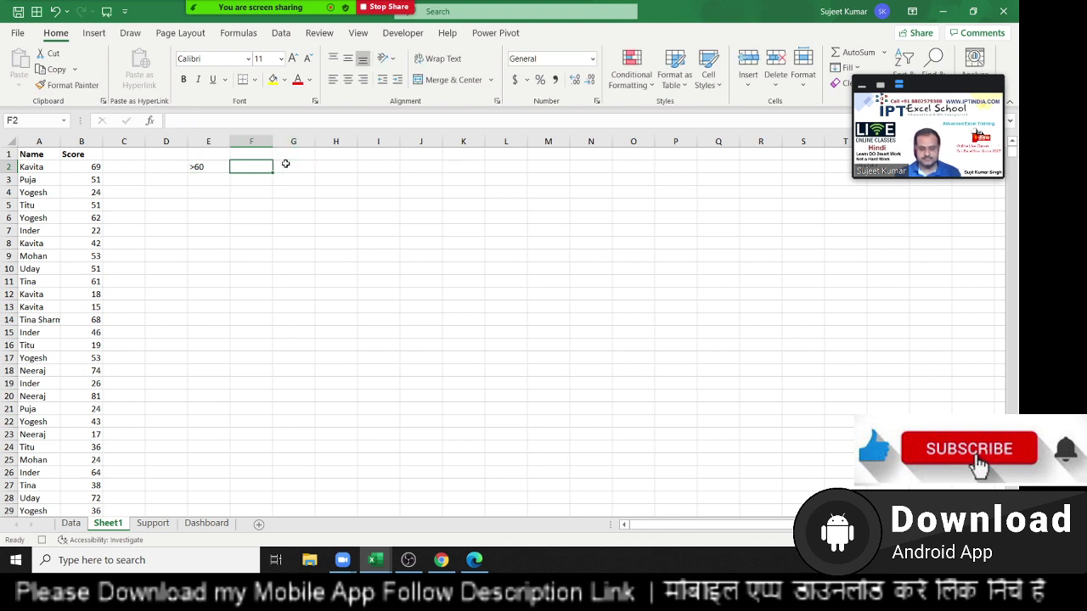
text(Pass)
key(Return)
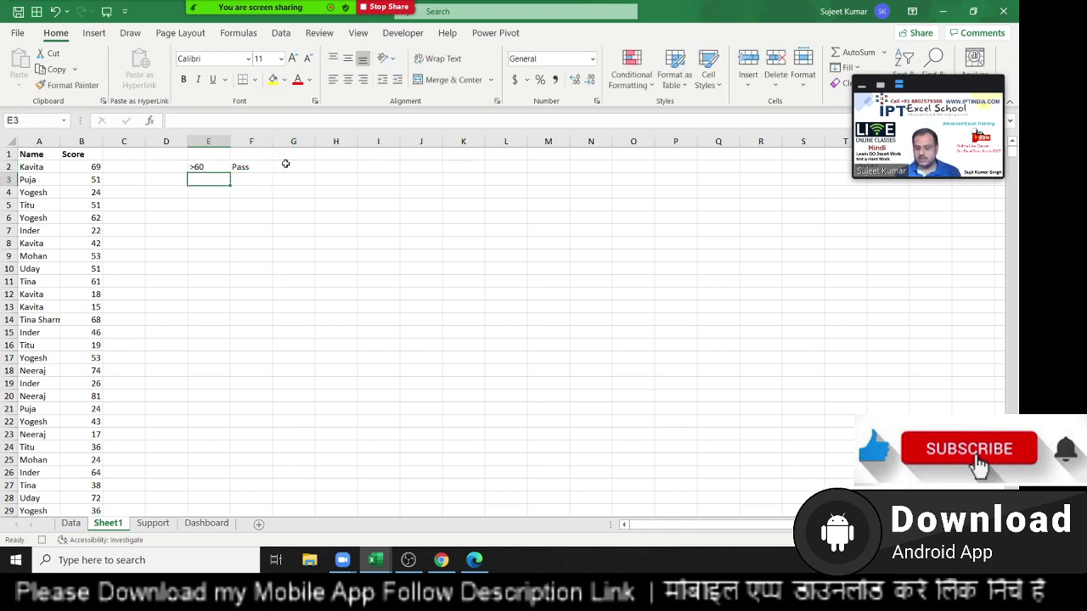
Complete the legend with 40-60 Re-Test and <40 Fail in E3:F4.
text(40-60)
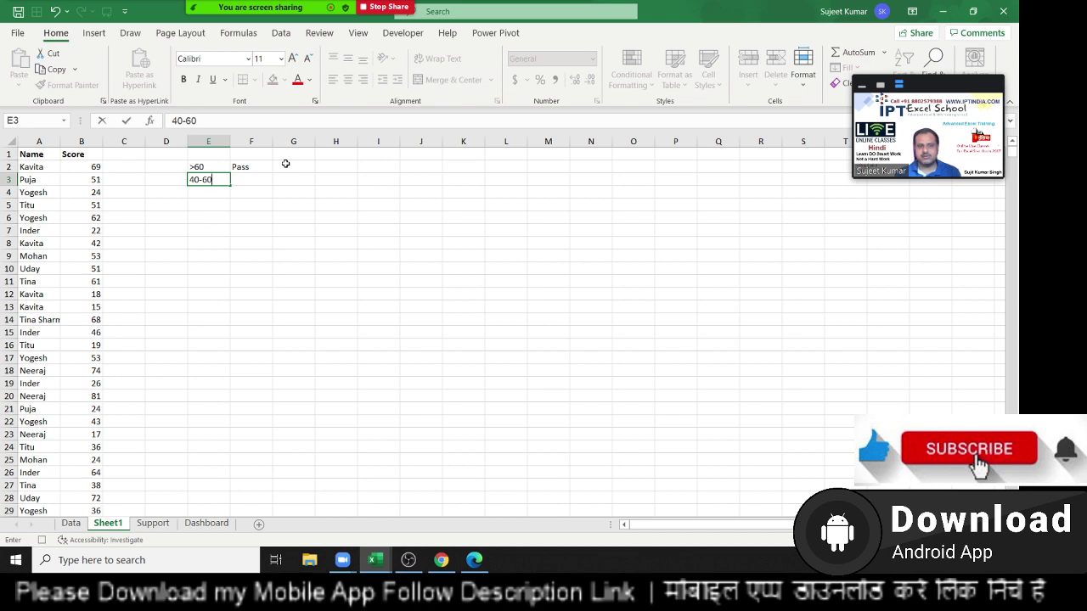
key(Tab)
text(Re)
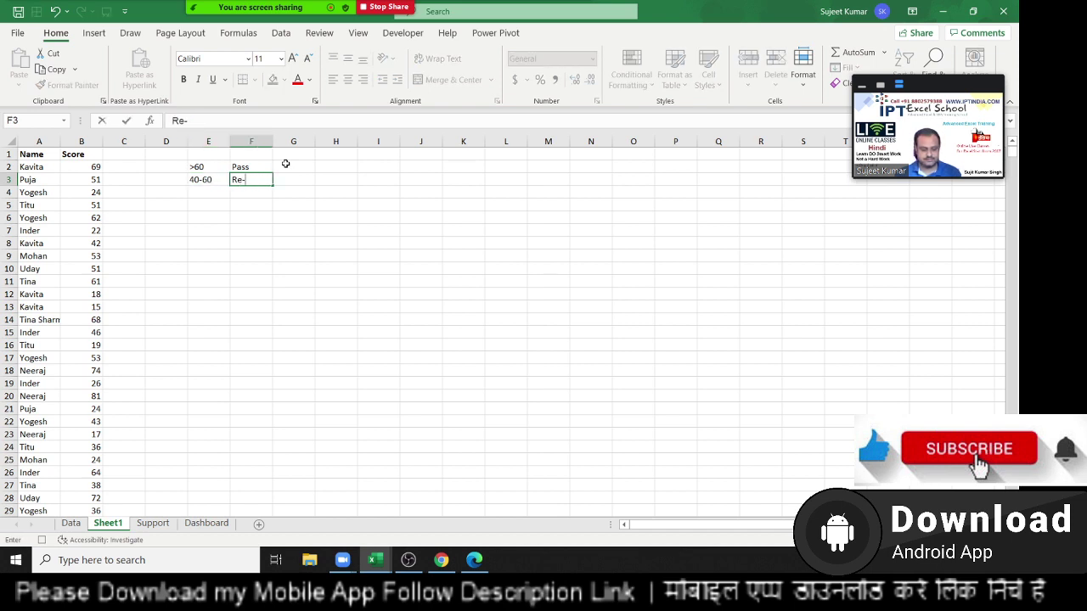
text(Test)
key(Return)
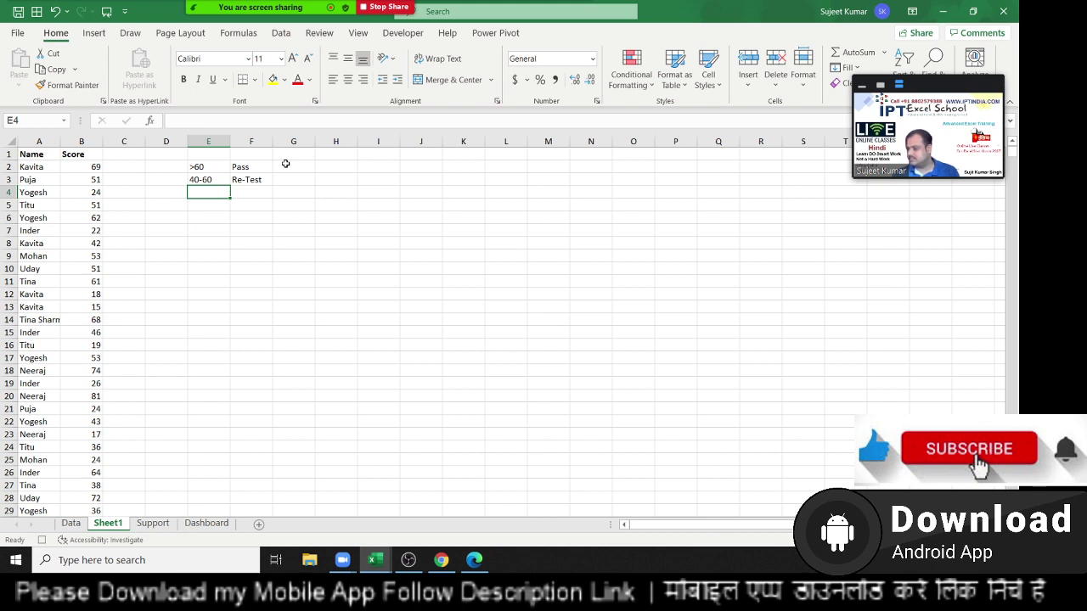
text(<40)
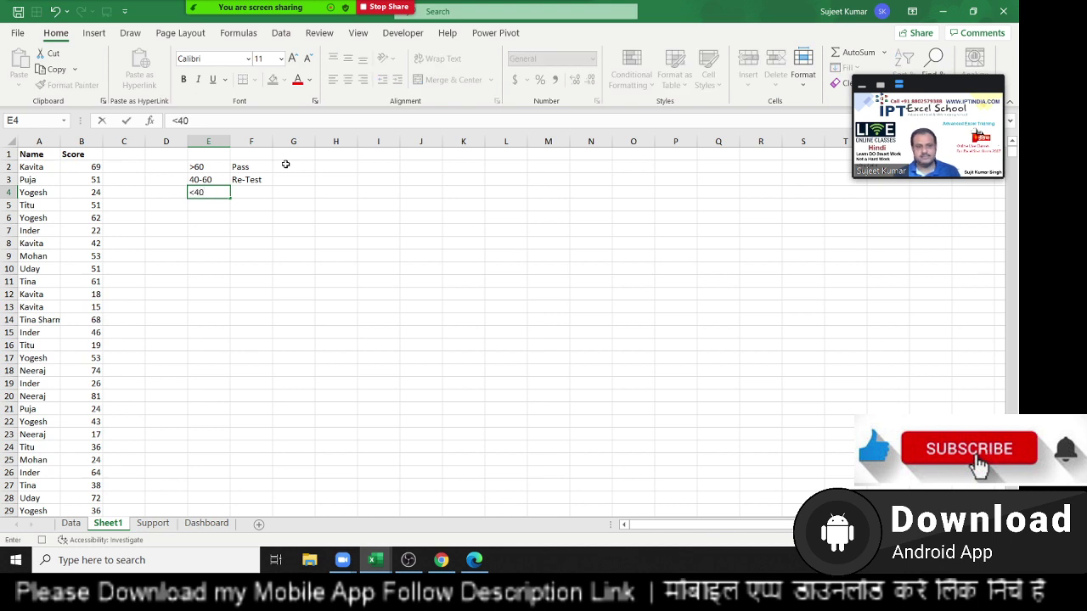
key(Return)
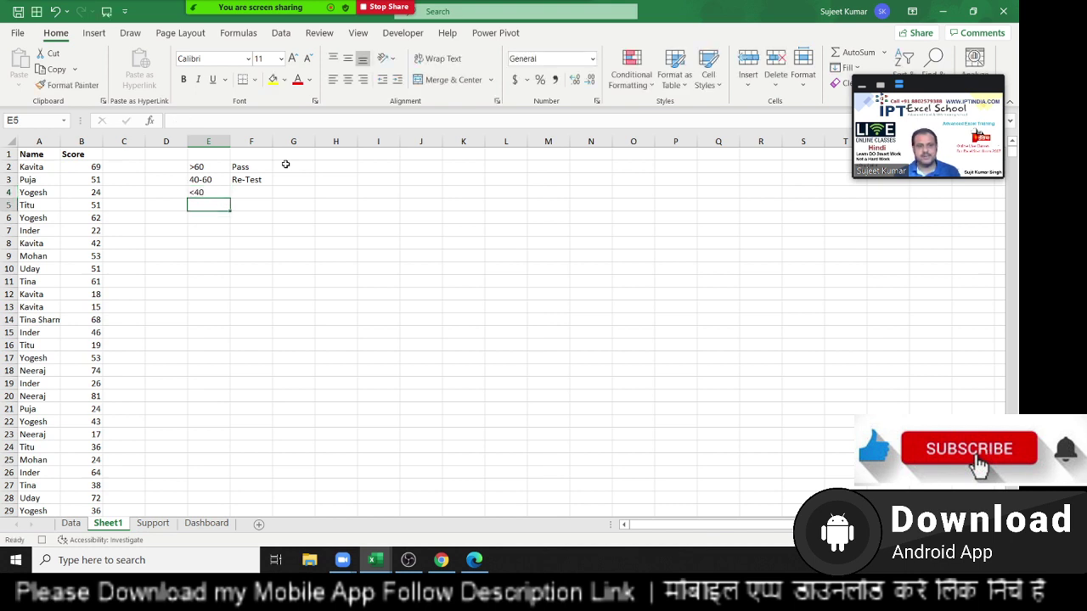
key(Up)
key(Right)
text(Fa)
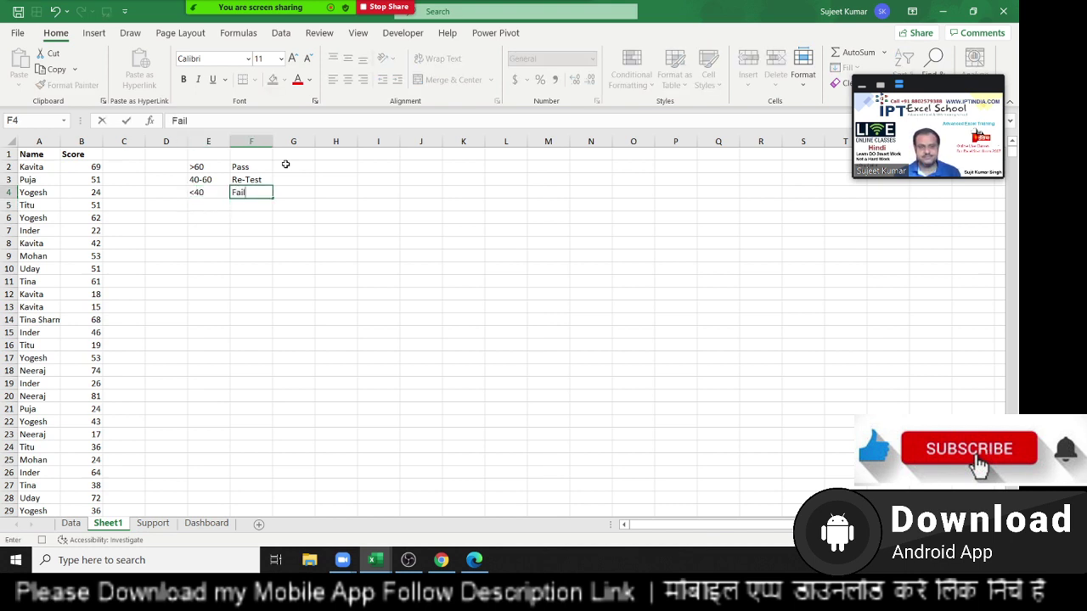
key(Return)
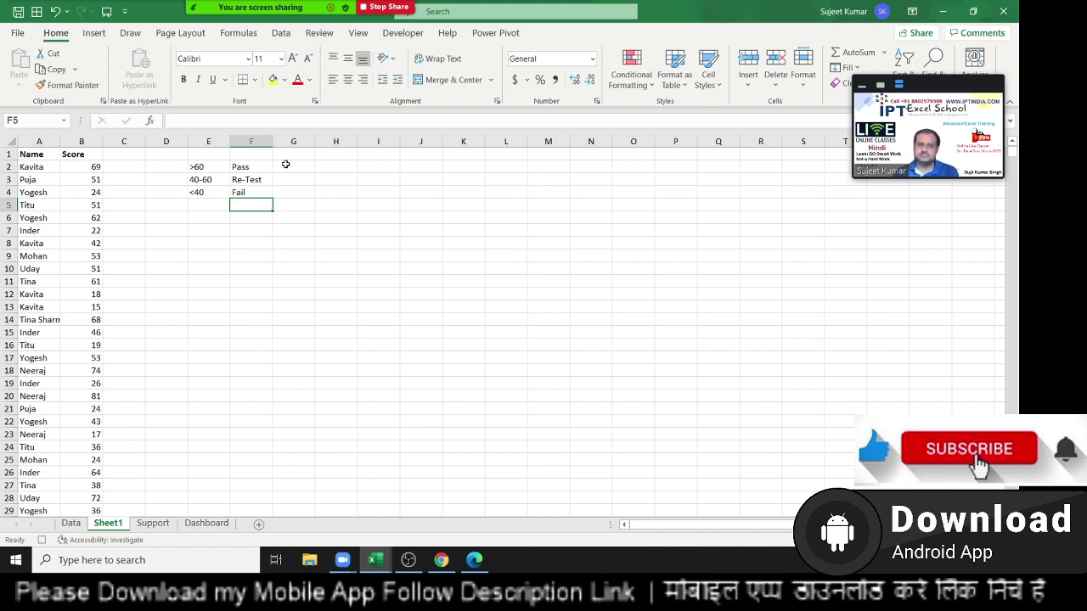
Apply the 3 Symbols icon set (check, exclamation, cross) to the Score column.
click(94, 153)
key(ctrl+shift+Down)
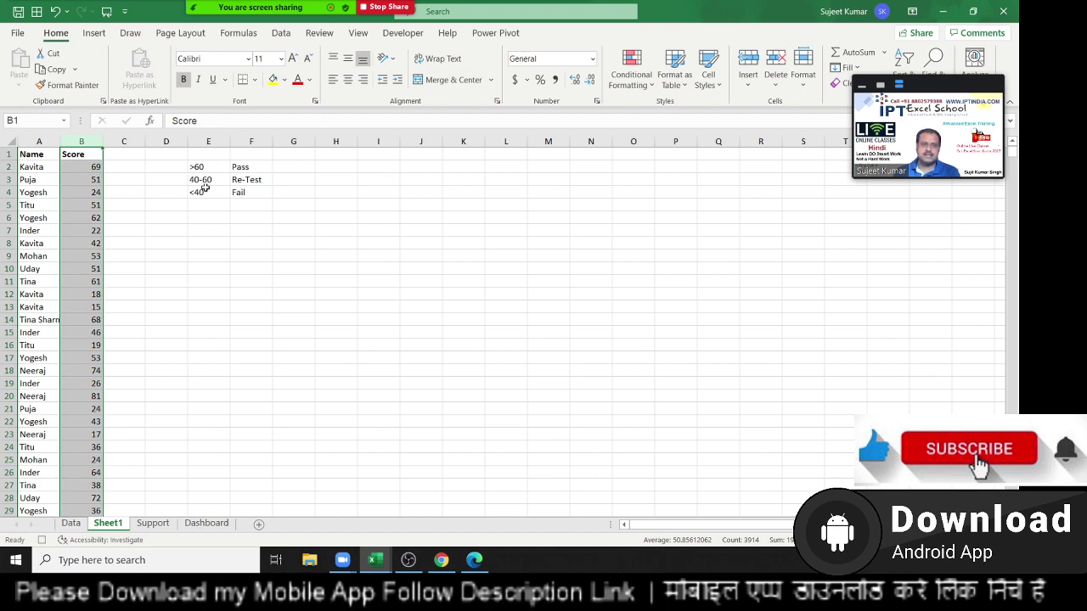
drag(204, 189, 199, 163)
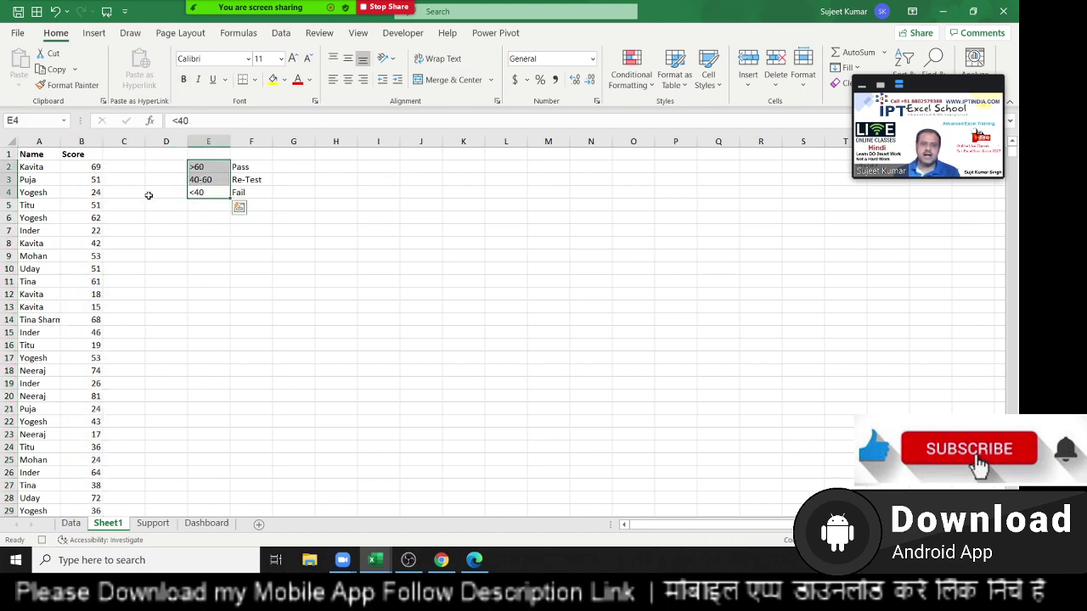
click(128, 169)
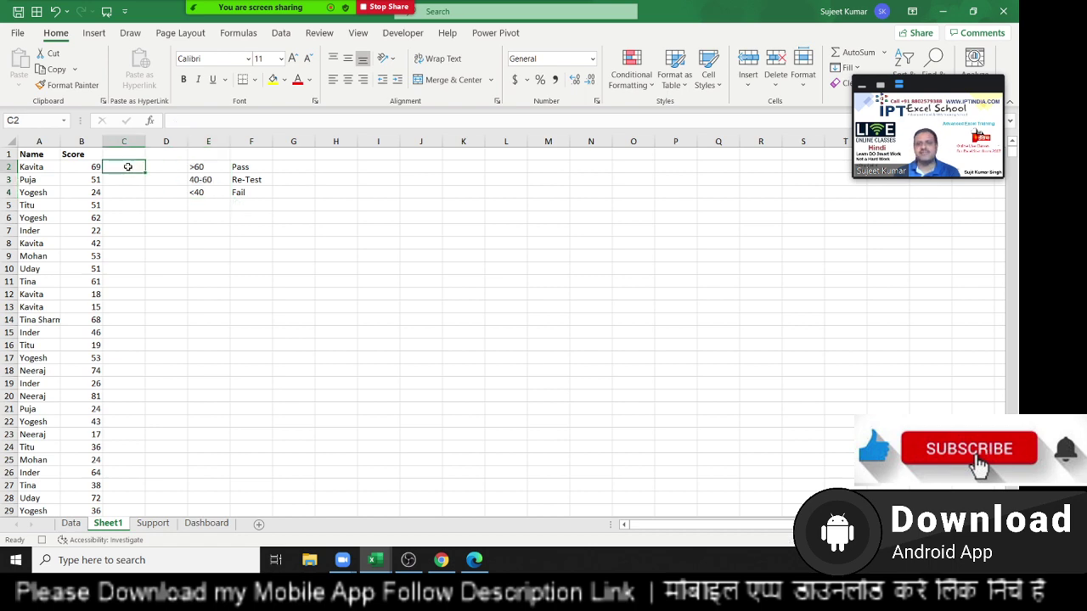
click(85, 142)
click(632, 78)
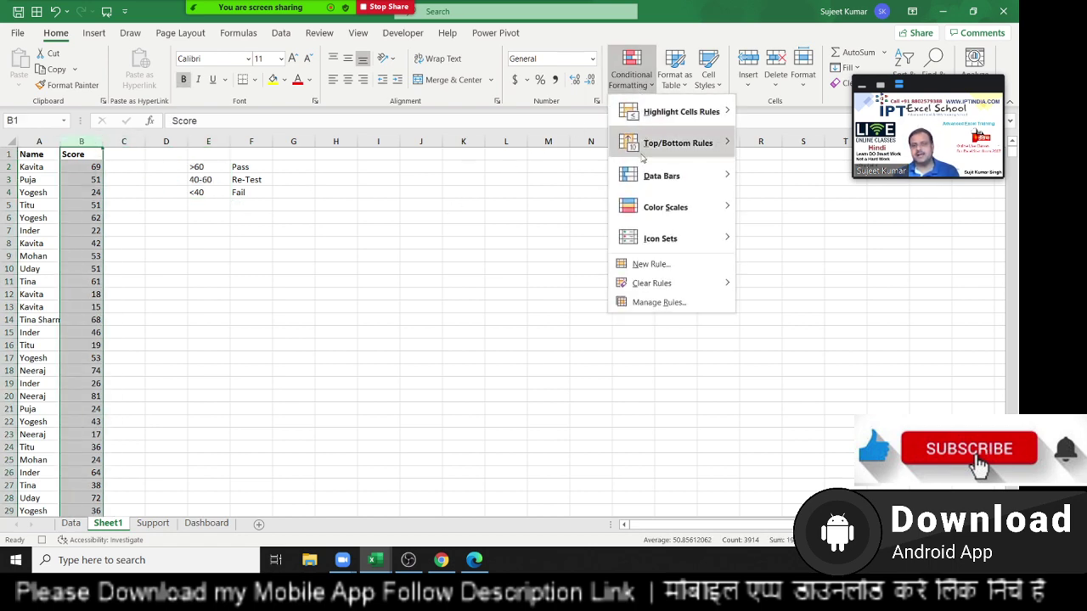
mouse_move(655, 239)
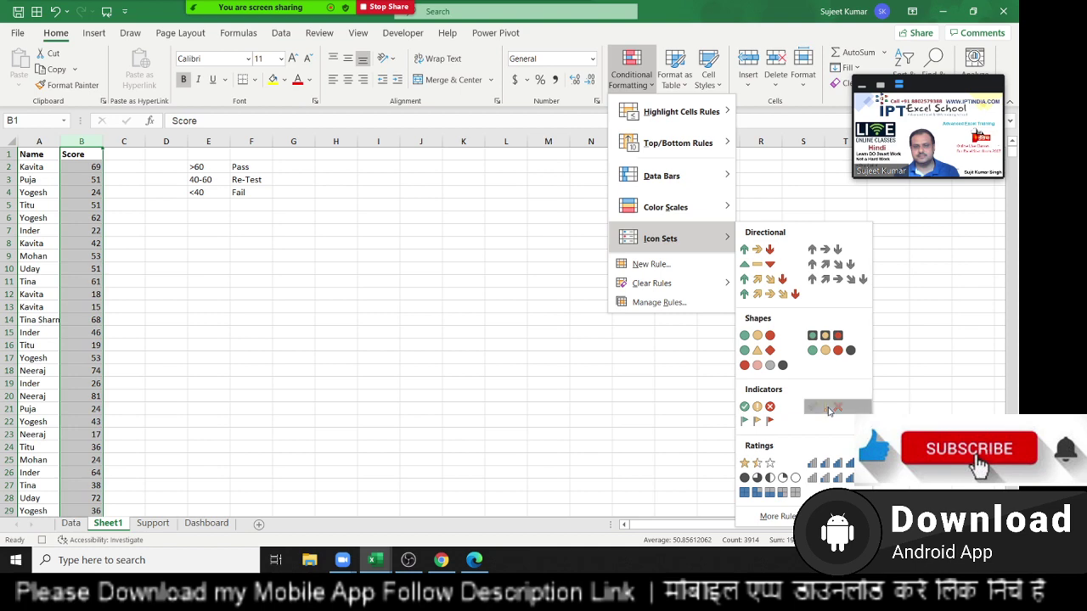
click(828, 406)
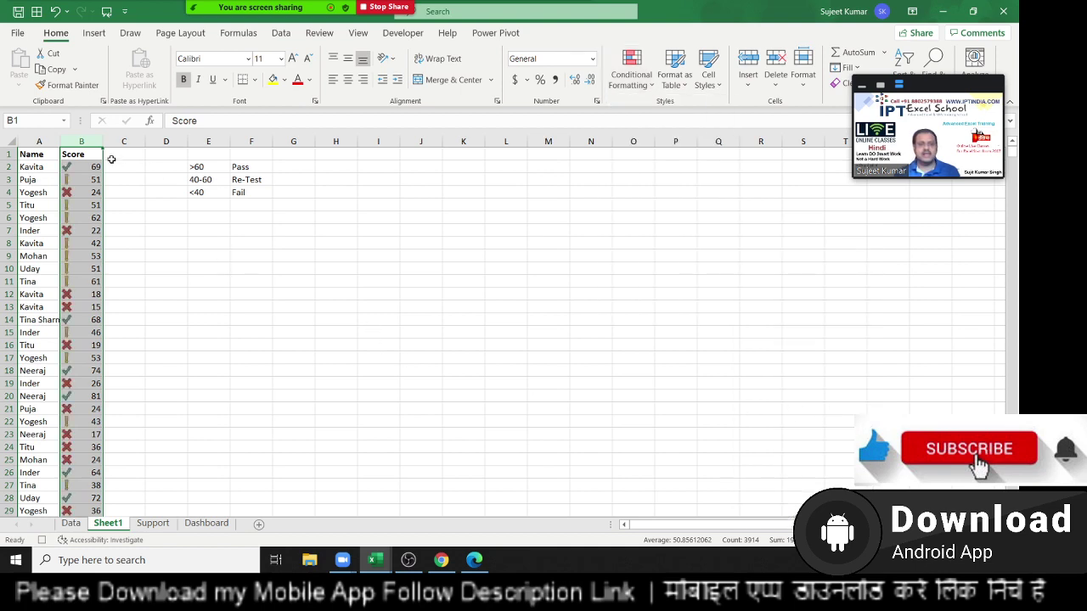
Compare the icons against score bands E2:E4, then reselect column B and reopen Conditional Formatting.
click(85, 171)
drag(197, 167, 201, 191)
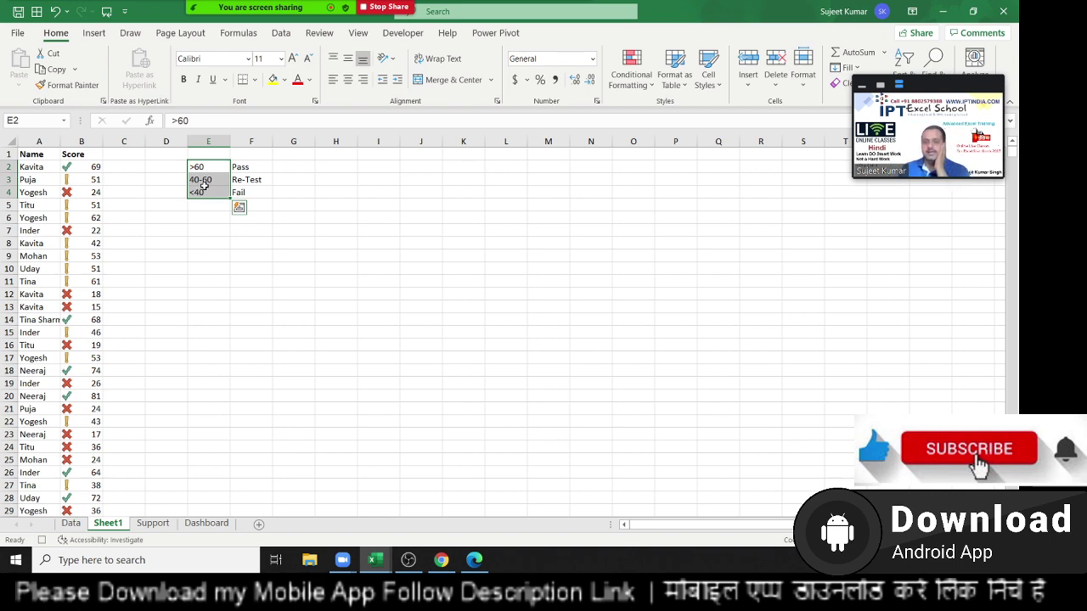
click(81, 154)
click(98, 140)
click(632, 78)
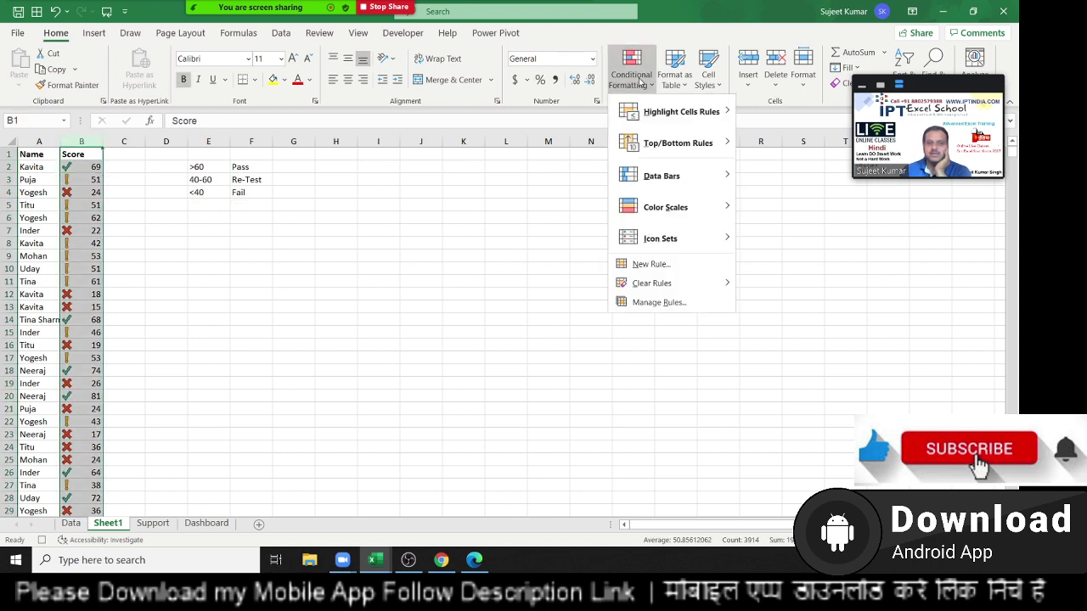
mouse_move(661, 147)
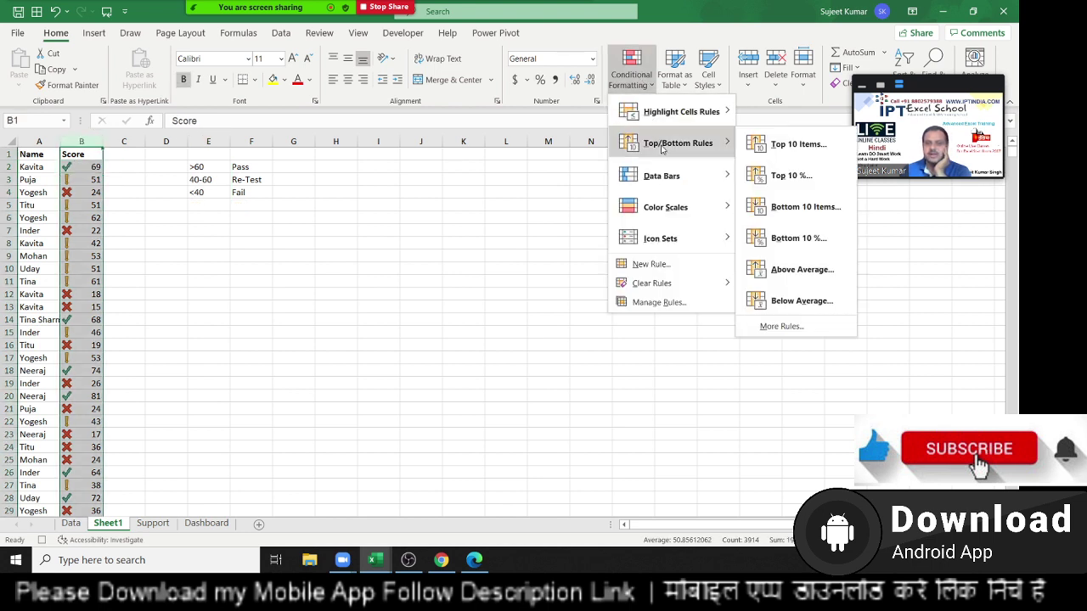
In the Score column's icon rule, change both threshold types from Percent to Number.
click(701, 306)
double_click(472, 247)
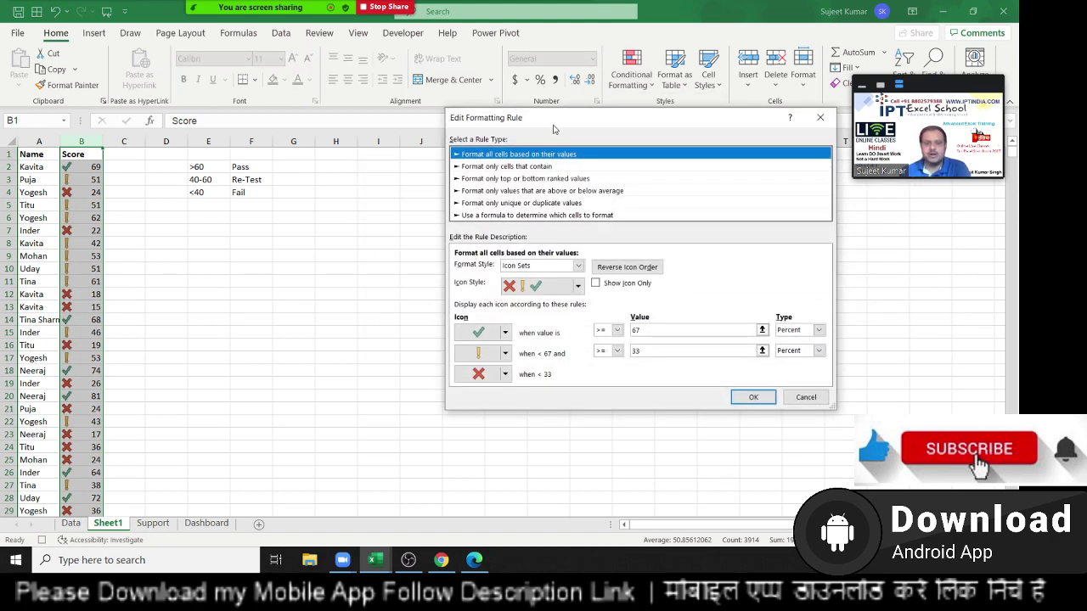
drag(542, 118, 462, 72)
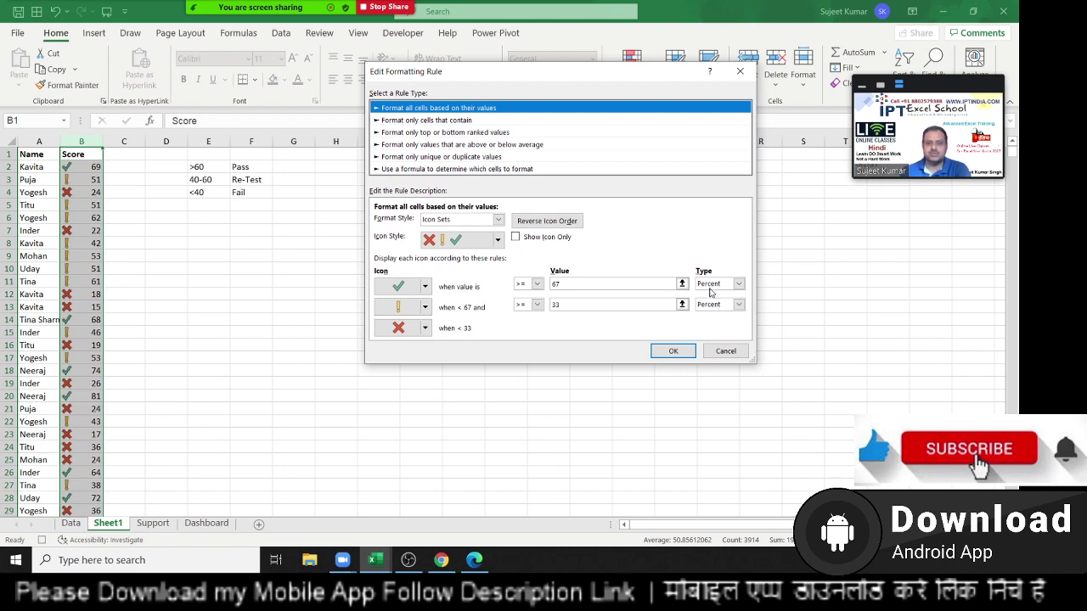
click(738, 284)
click(708, 297)
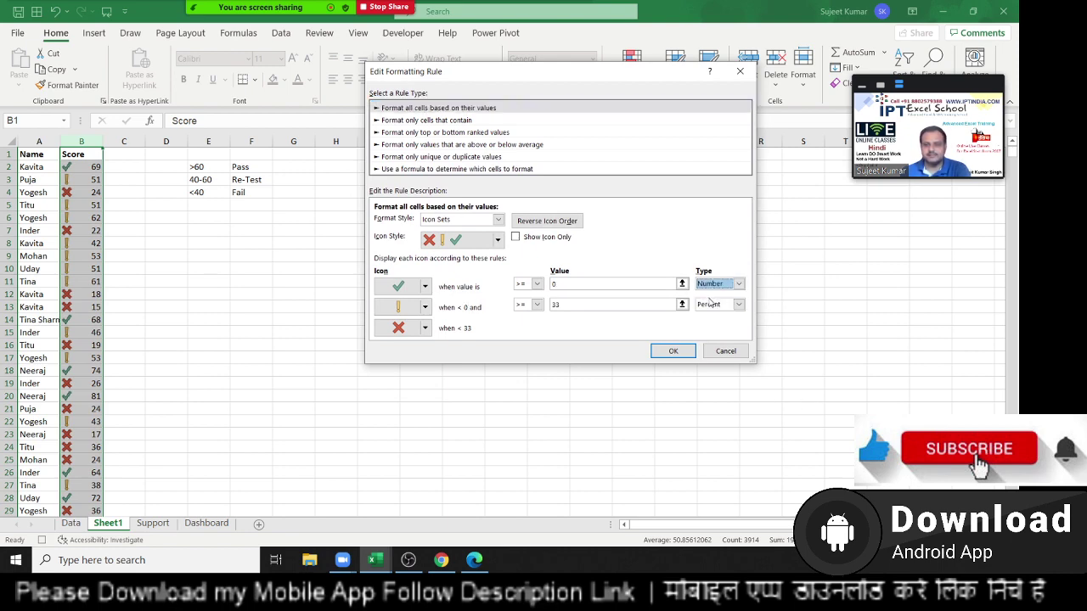
click(713, 304)
click(715, 315)
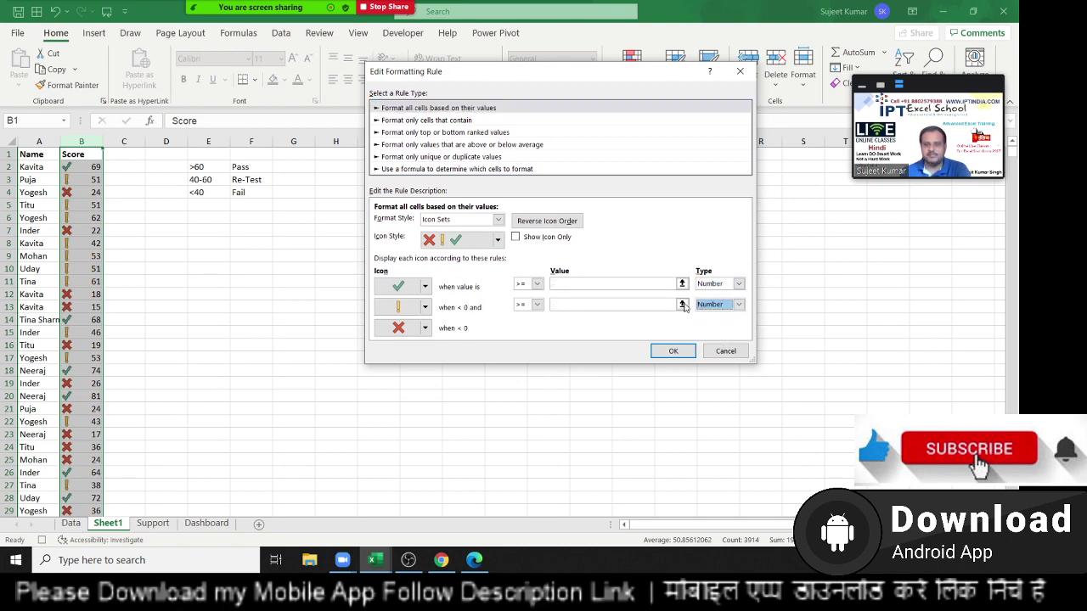
Enter thresholds 65 for the check and 40 for the exclamation, then apply the rule.
click(618, 280)
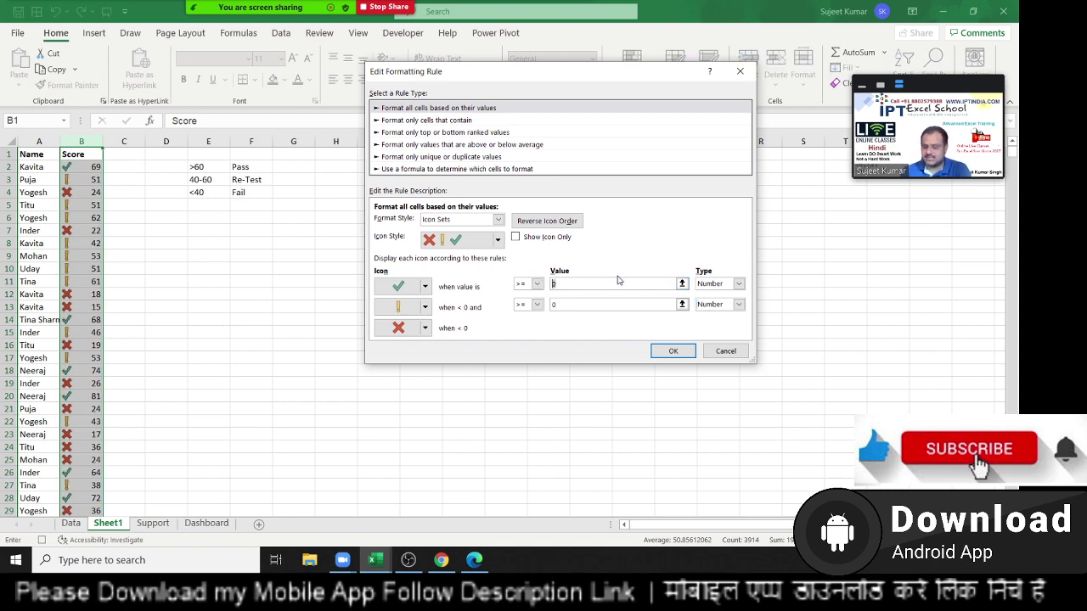
text(65)
click(600, 305)
text(40)
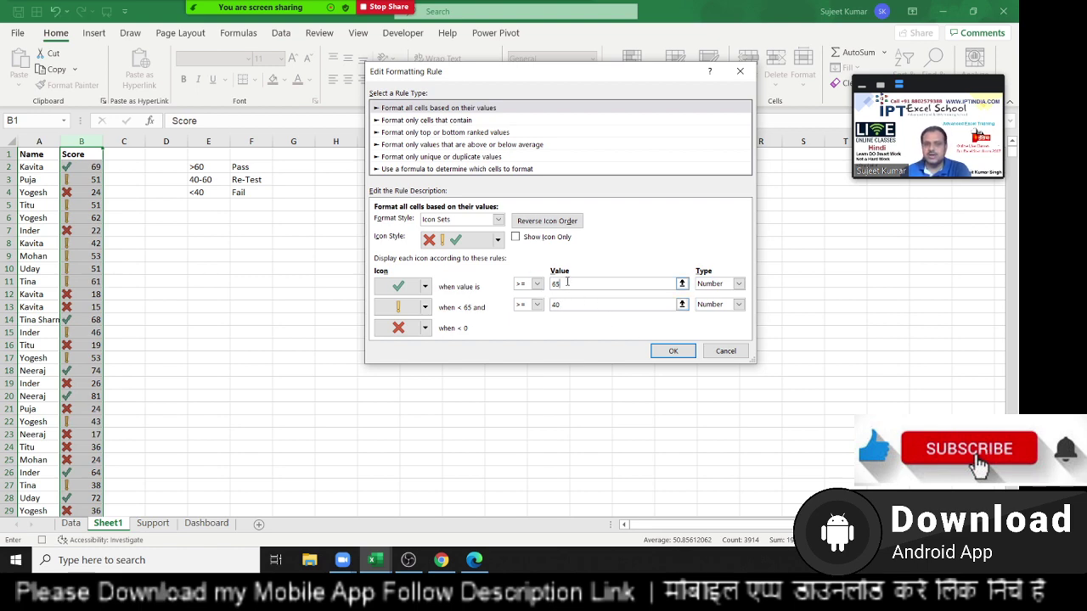
click(566, 284)
click(564, 305)
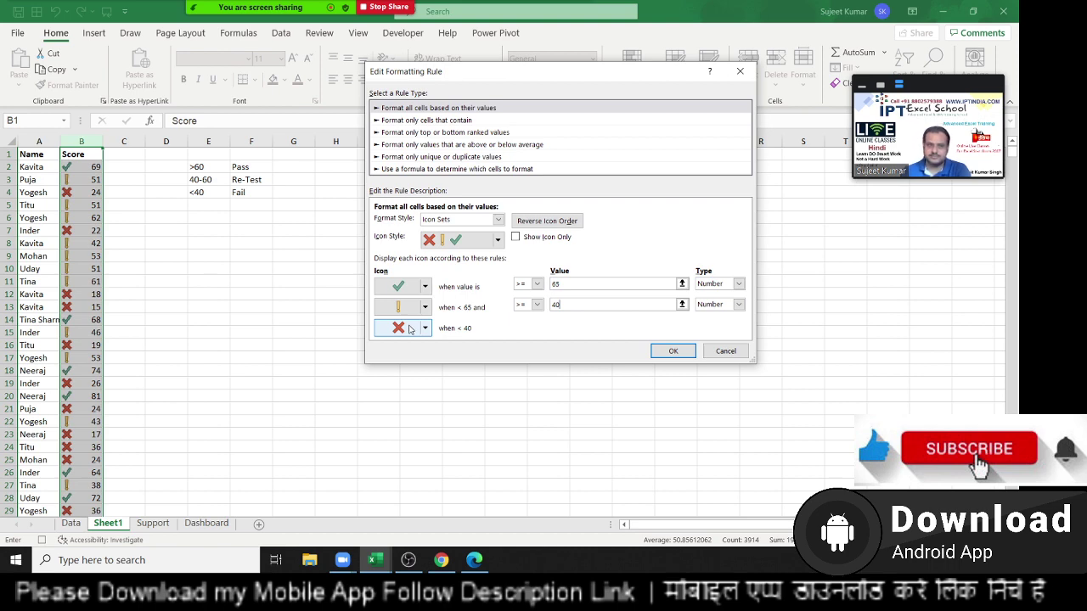
click(672, 350)
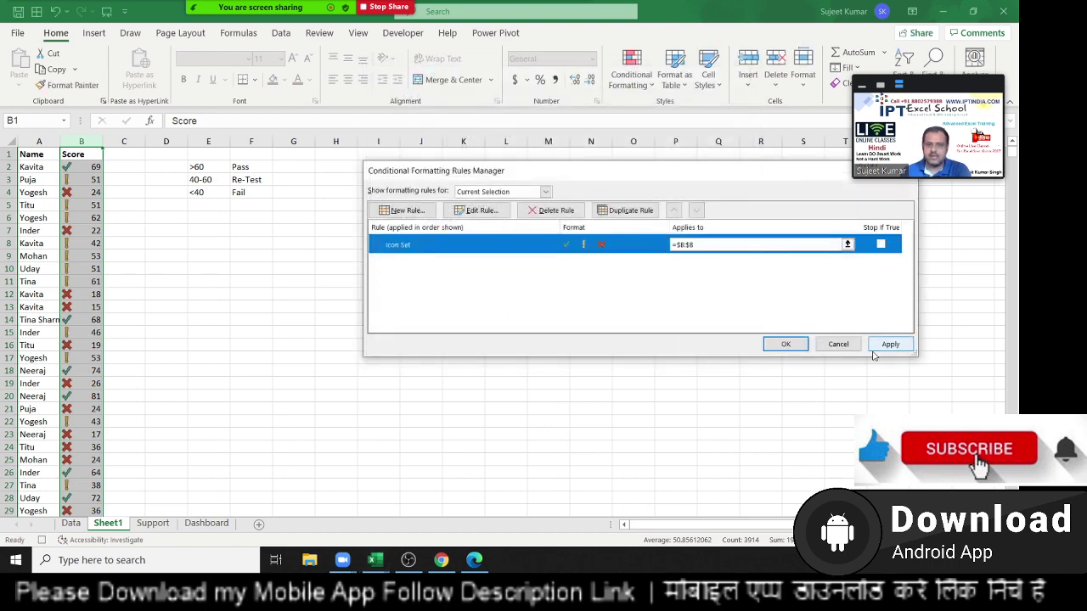
click(881, 350)
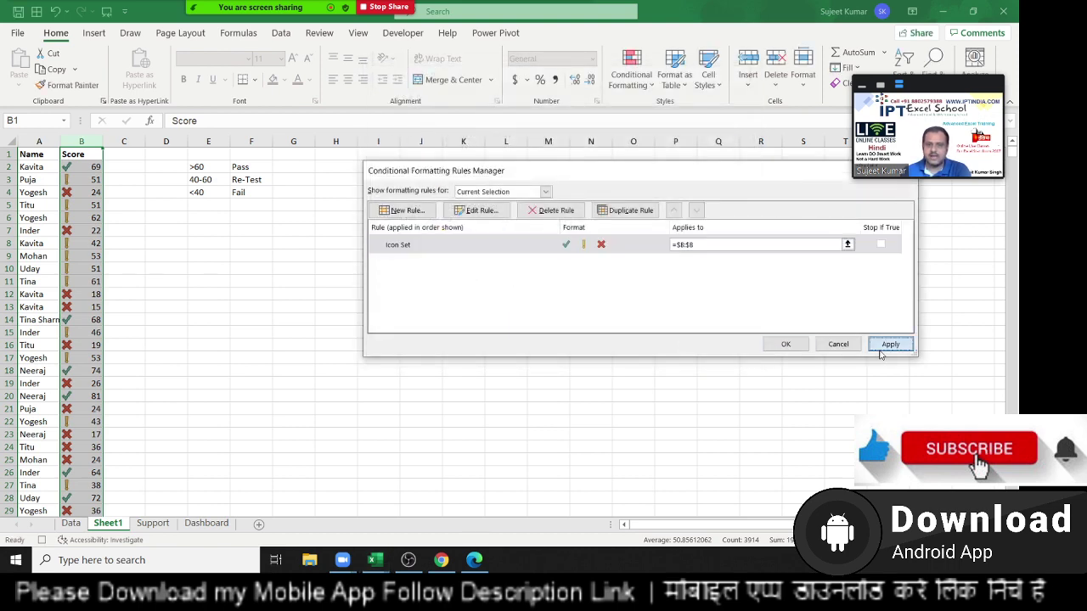
click(785, 345)
click(63, 207)
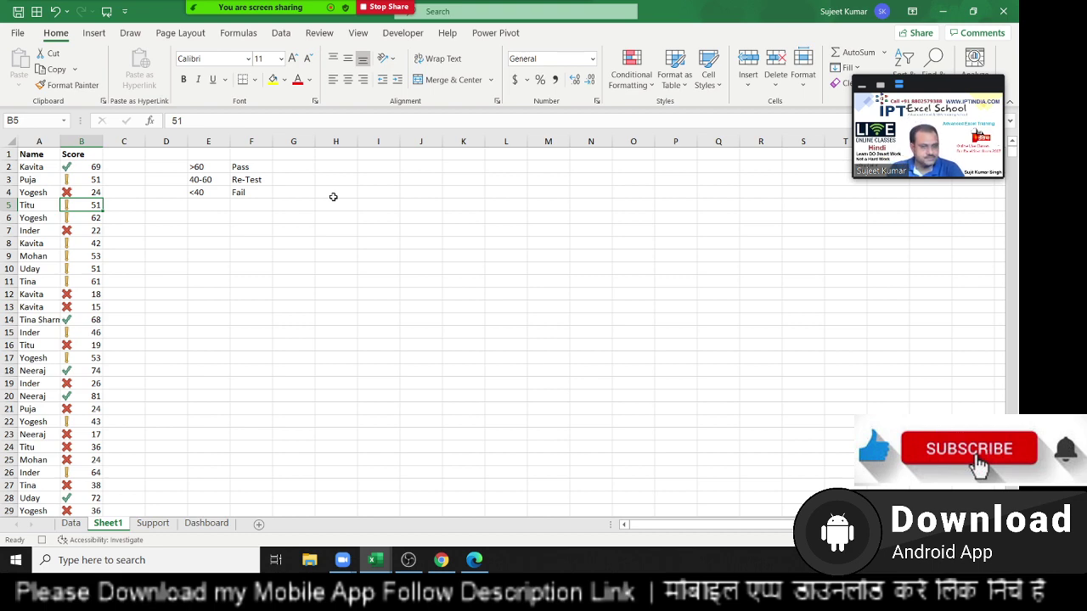
Enter the sample values 2, 2 and 1 in cells D2:D4.
key(Down)
key(Down)
key(Down)
key(Down)
key(Down)
key(Down)
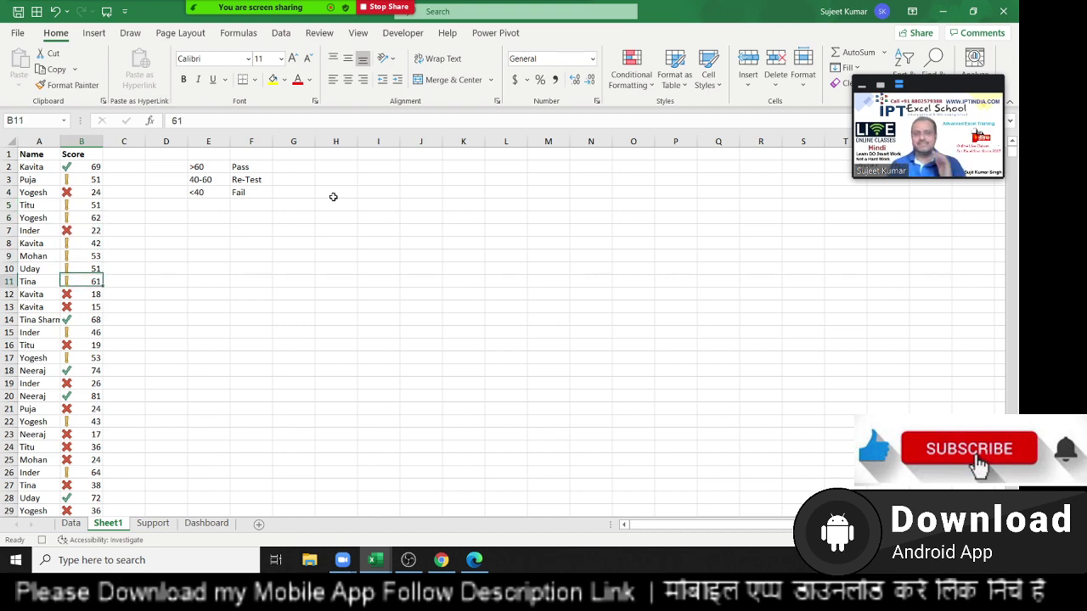
key(Down)
key(Down)
key(Down)
key(Down)
key(Down)
key(Down)
key(Down)
key(Down)
key(Down)
key(Down)
key(Down)
key(Down)
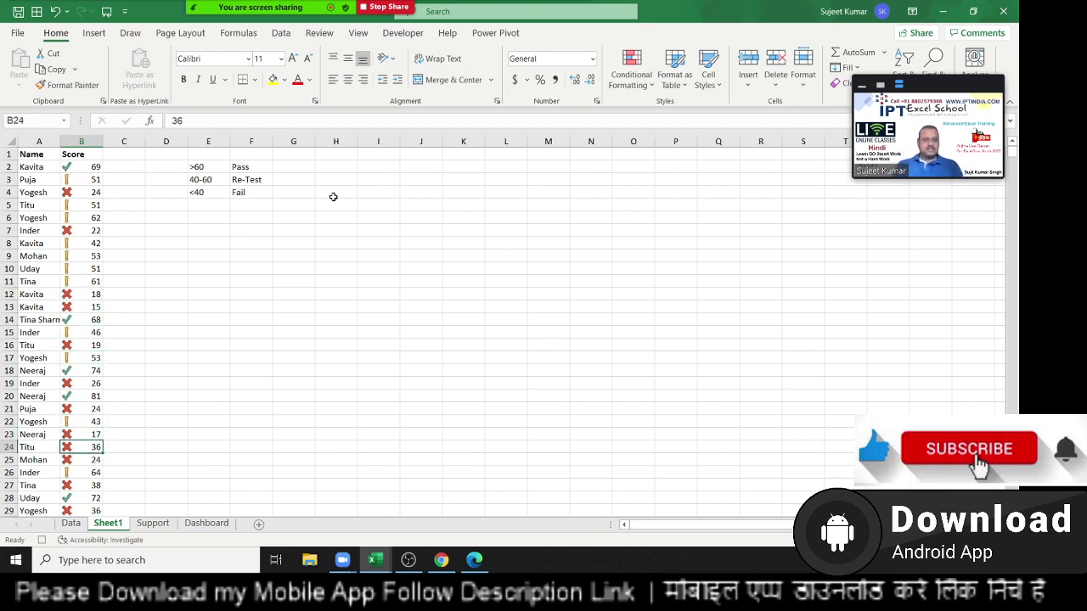
key(Down)
key(Down)
key(ctrl+Down)
key(ctrl+Up)
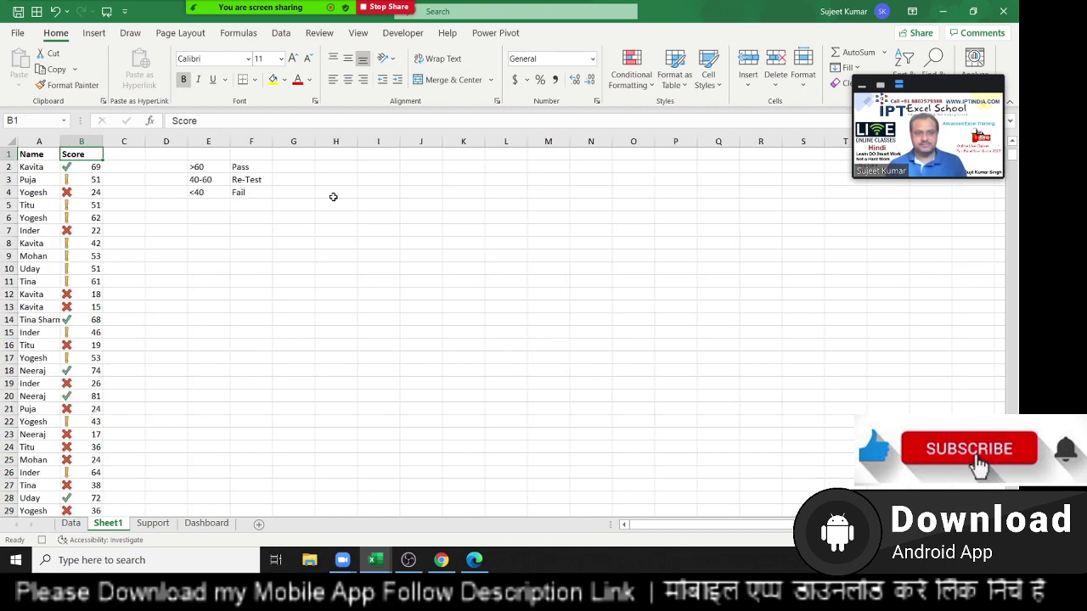
key(Right)
key(Right)
key(Down)
text(2)
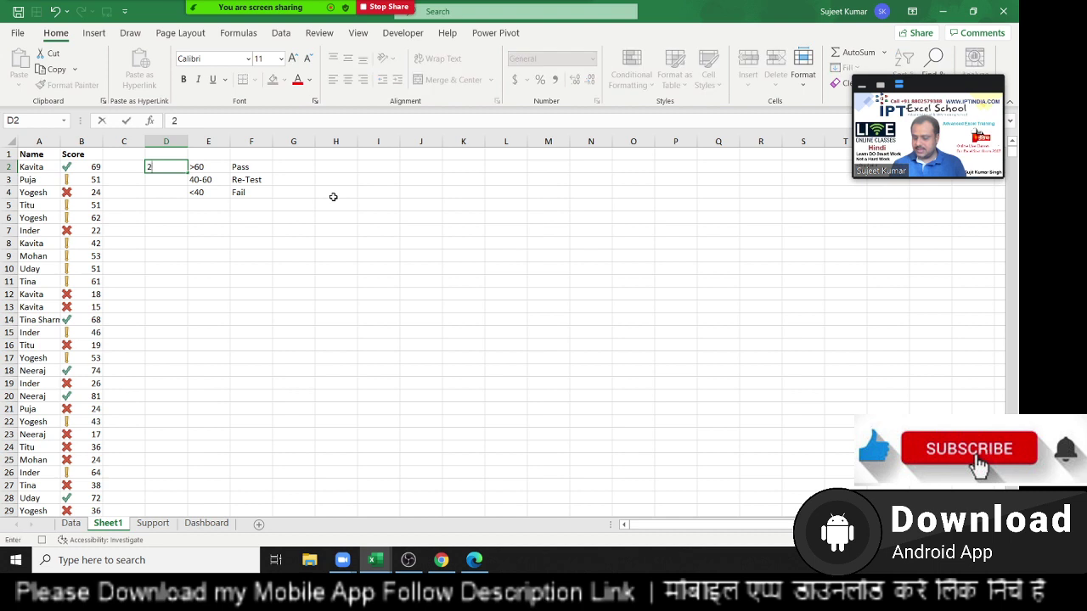
key(Return)
text(2)
key(Return)
text(1)
key(Return)
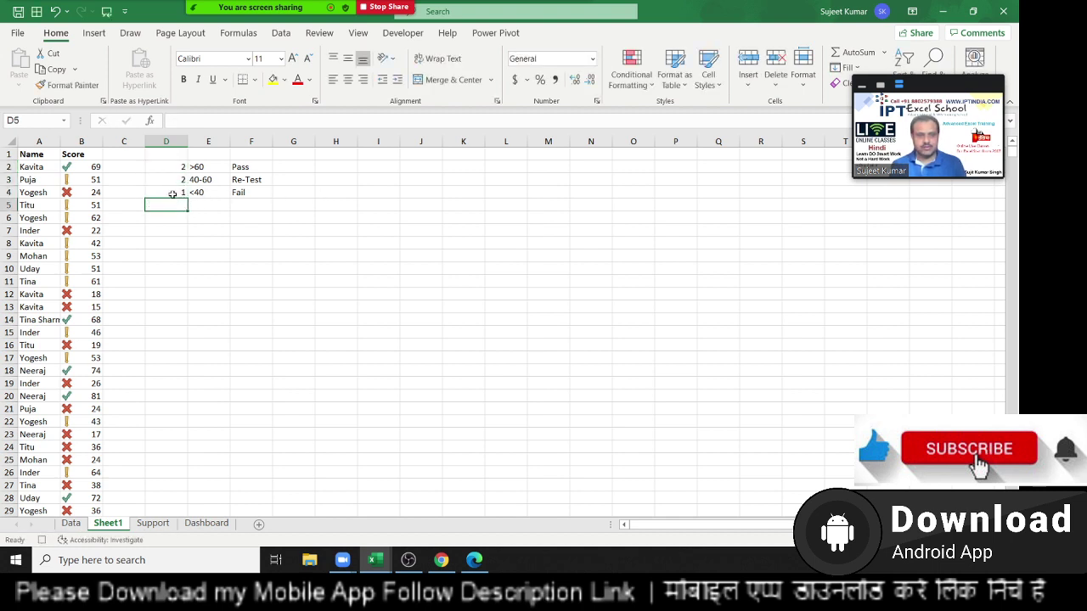
Apply the Indicators (3 Symbols) icon set to D2:D4.
drag(172, 191, 172, 167)
click(632, 85)
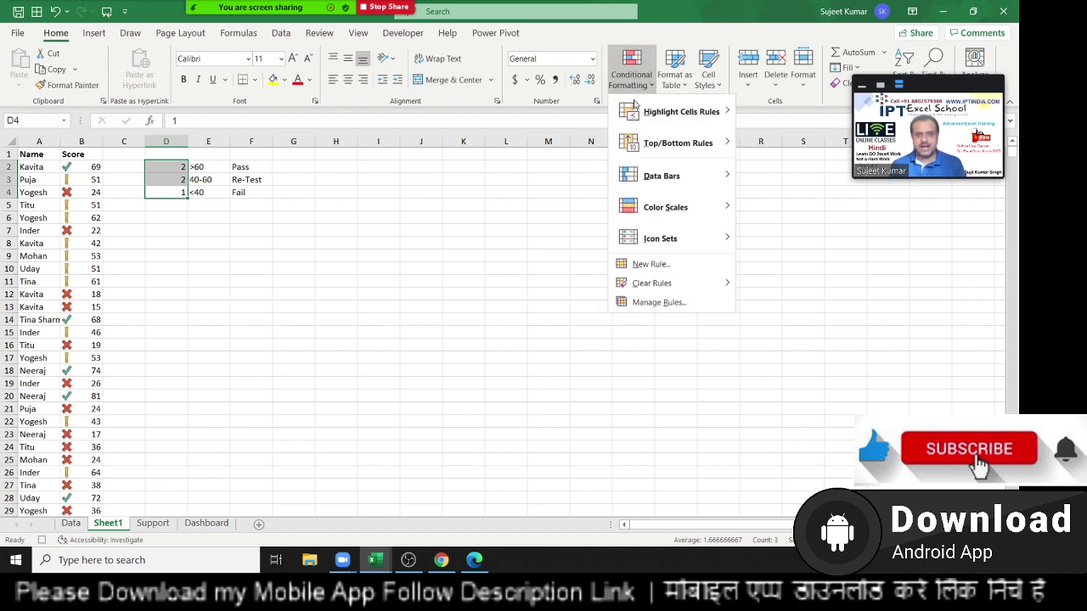
mouse_move(659, 246)
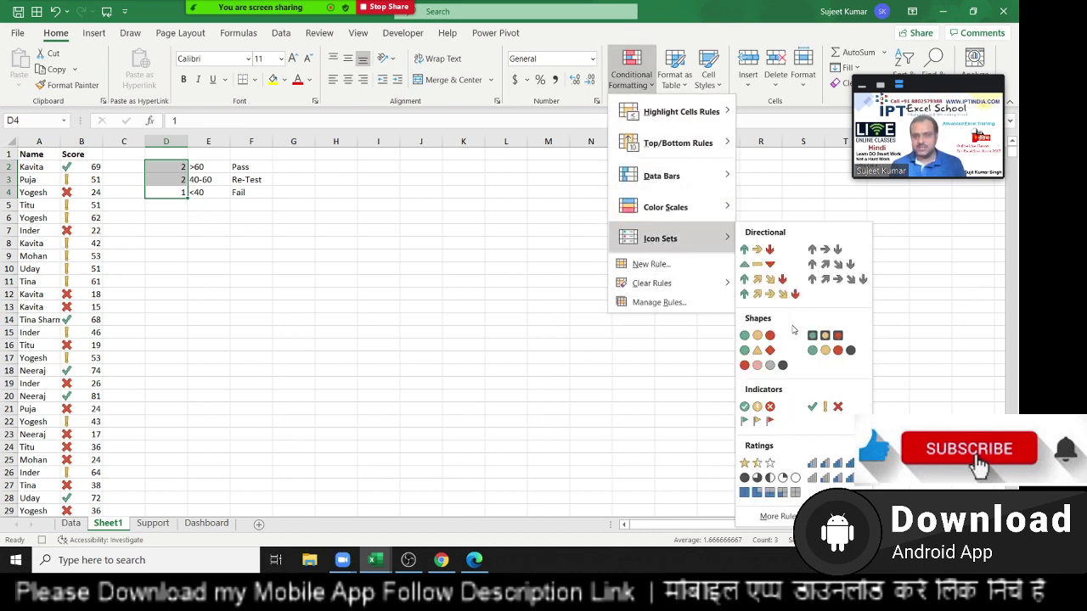
click(818, 407)
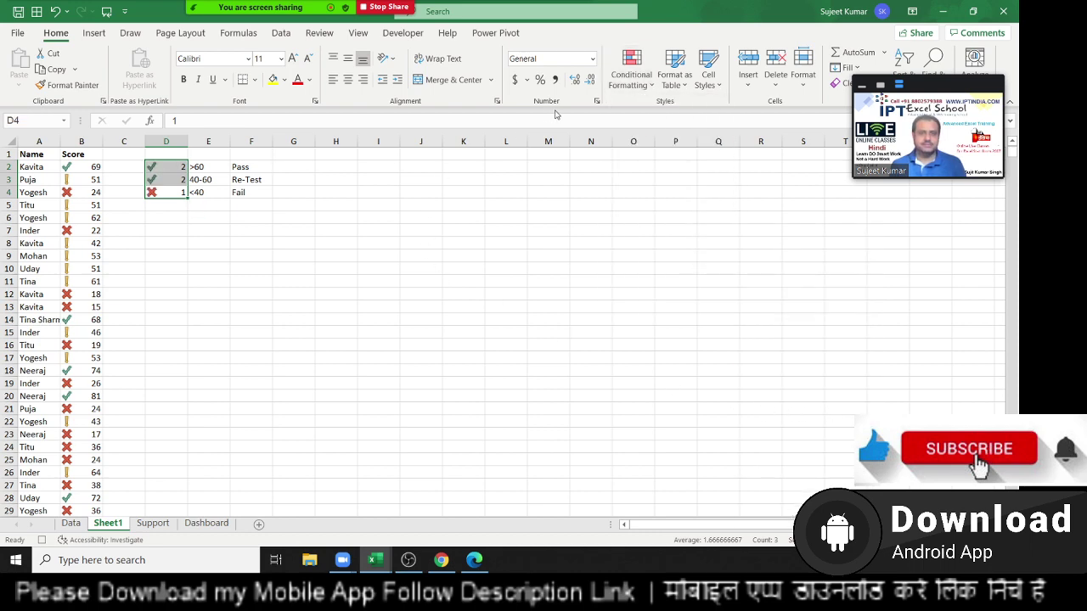
Turn on Show Icon Only in the D2:D4 icon set rule to hide the numbers.
click(633, 76)
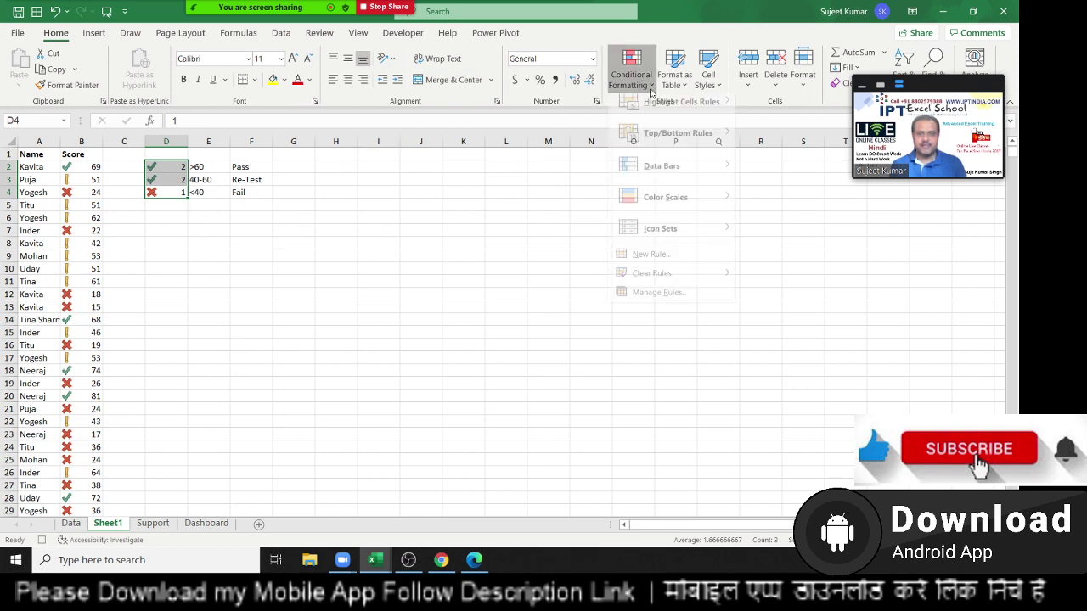
click(659, 302)
double_click(476, 242)
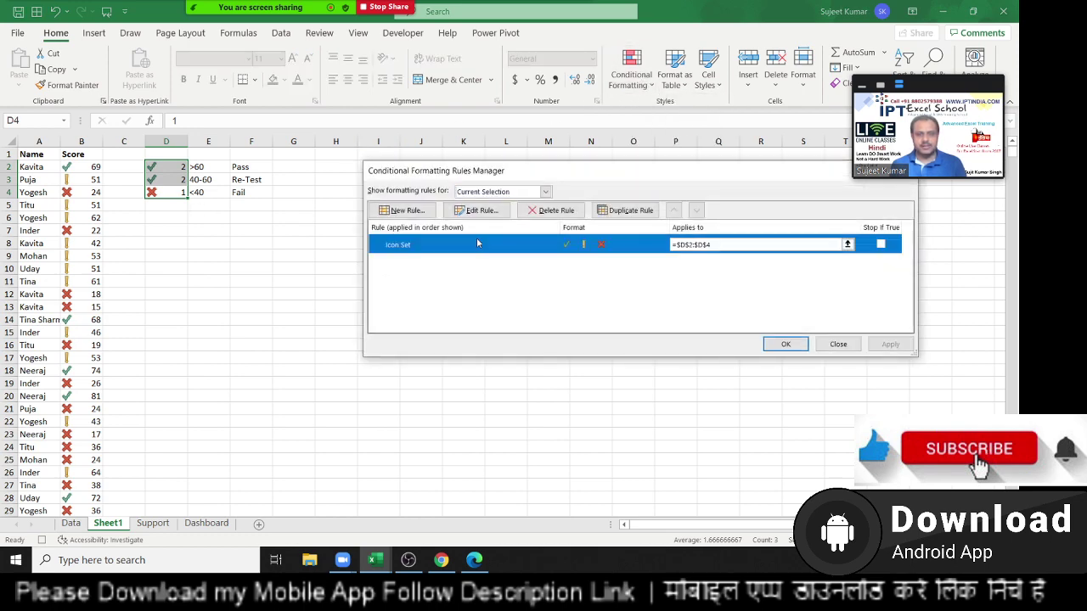
click(618, 281)
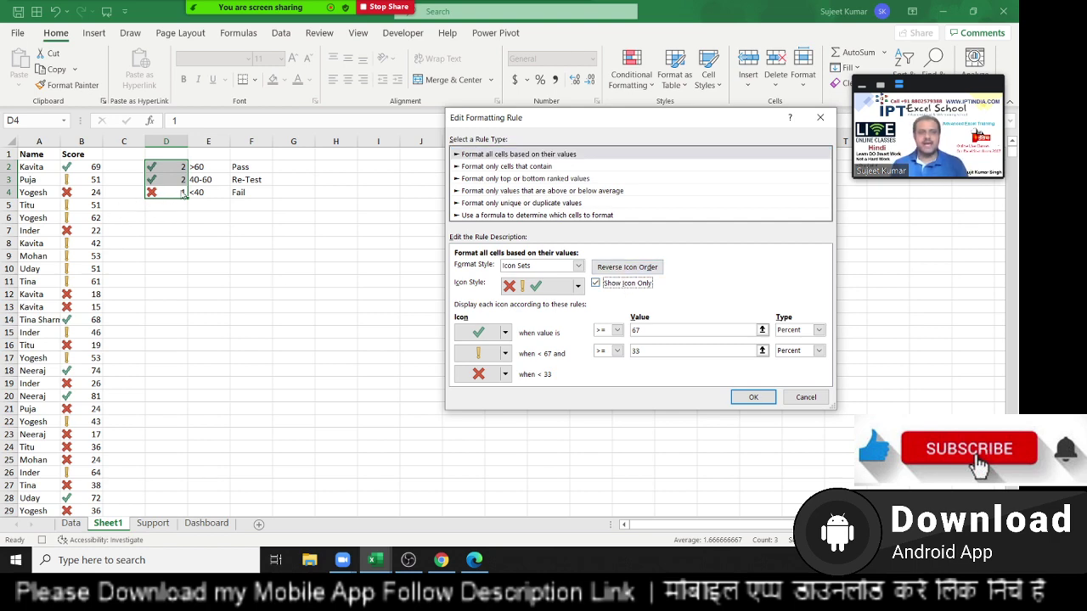
click(764, 399)
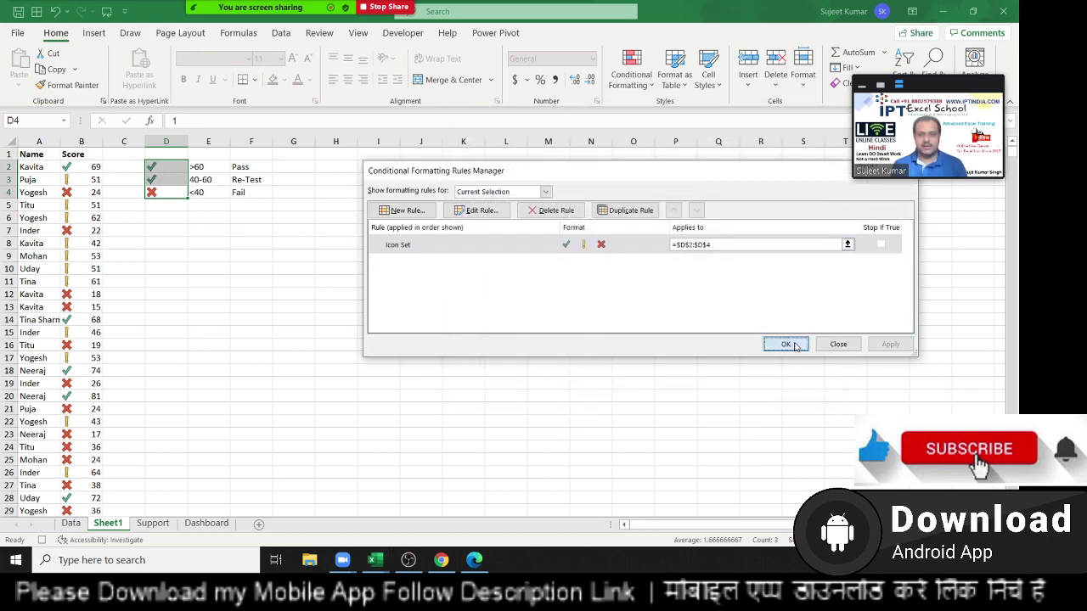
click(785, 344)
click(158, 165)
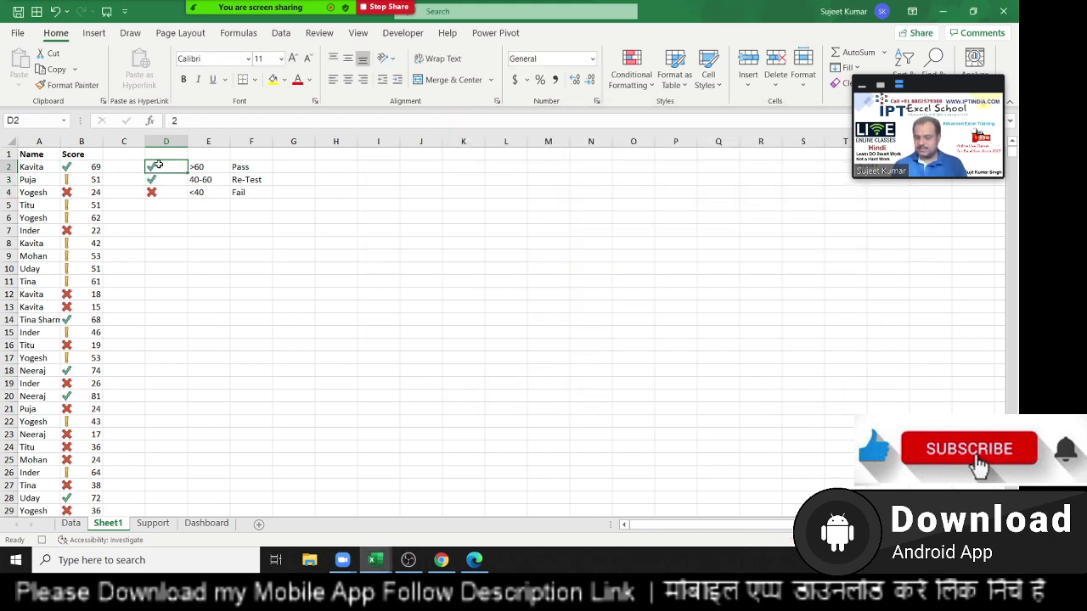
text(3)
key(Return)
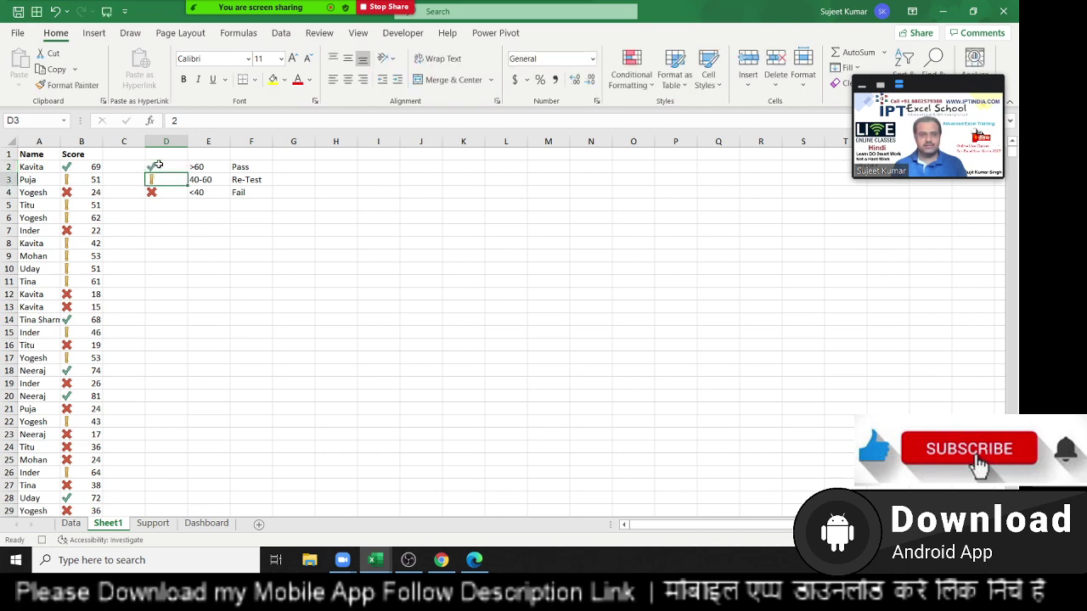
click(209, 245)
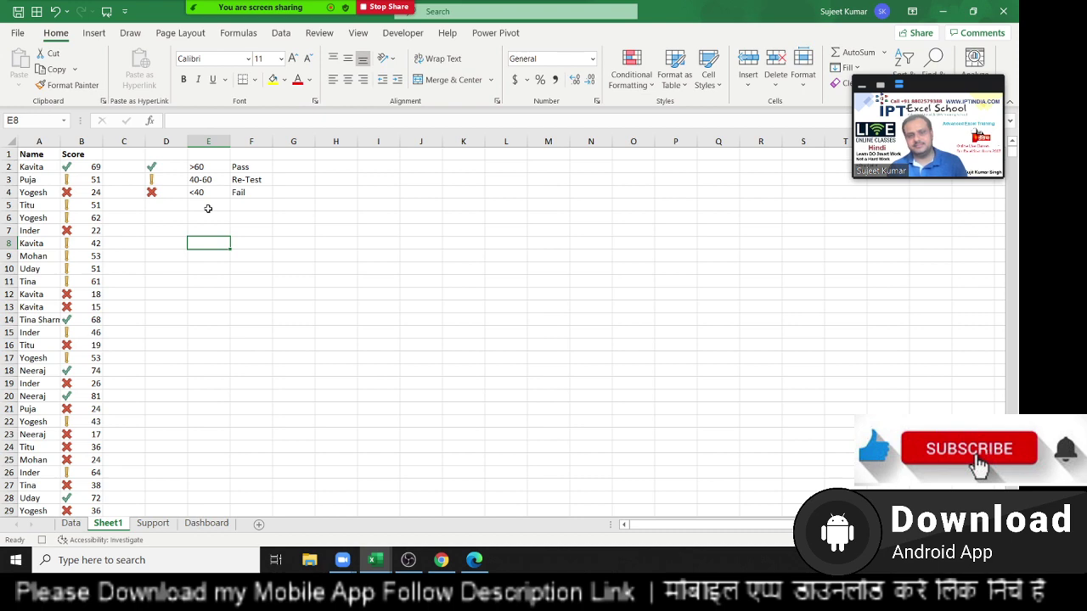
key(Up)
key(Left)
key(Left)
key(Left)
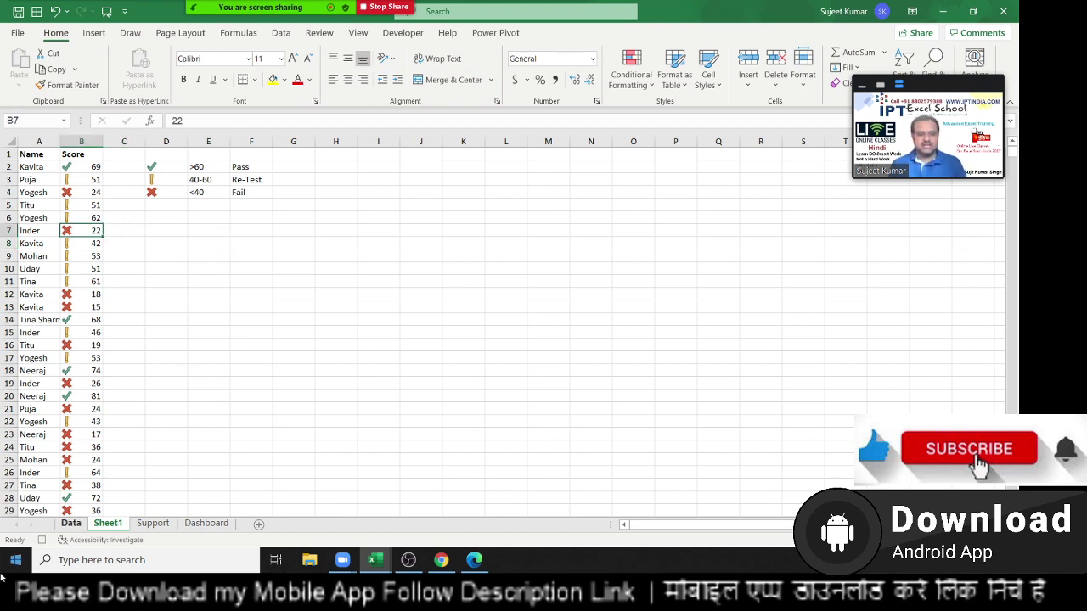
On the Data sheet, start a new rule for Qty column J using 'Format only cells that contain'.
click(68, 523)
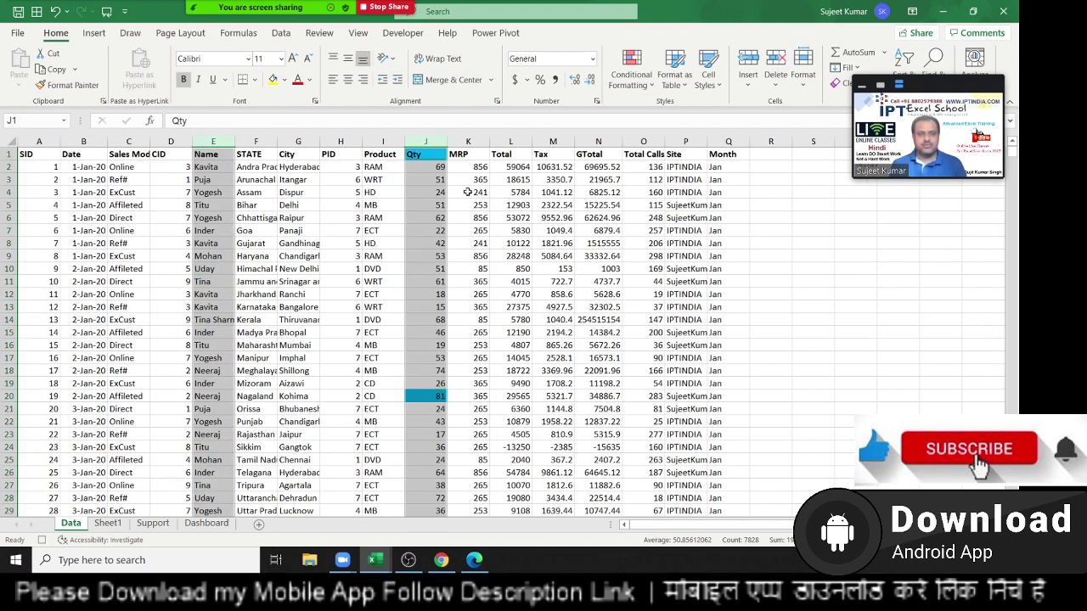
click(425, 142)
click(655, 85)
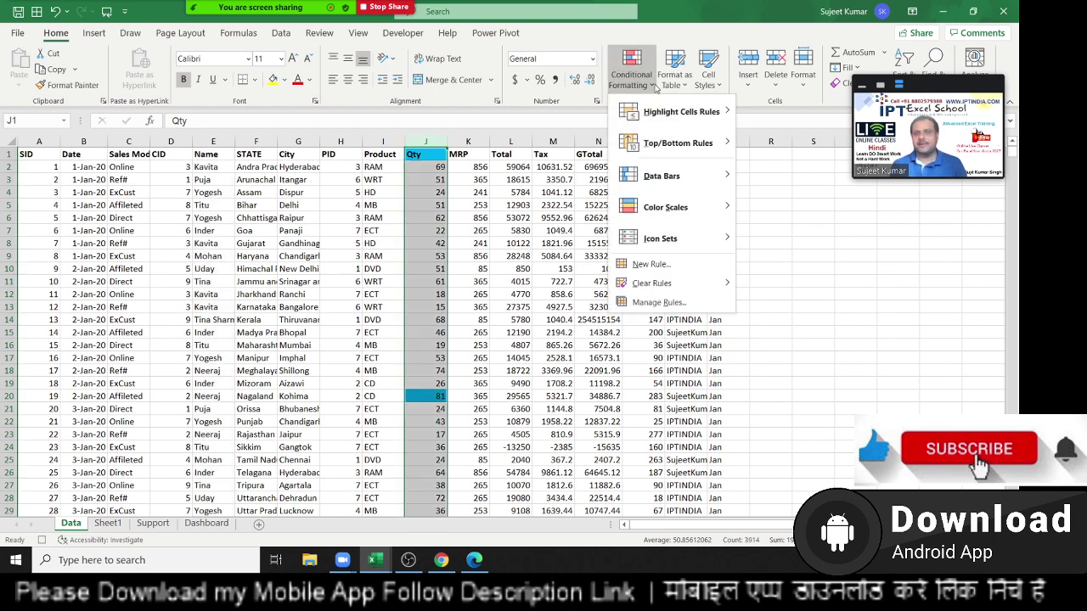
mouse_move(713, 112)
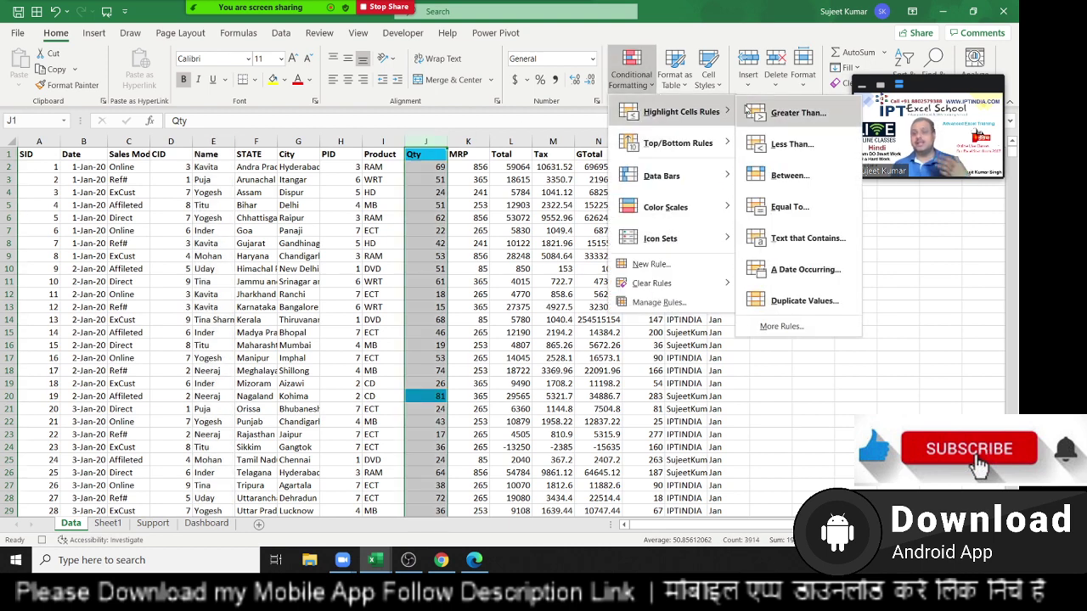
click(650, 264)
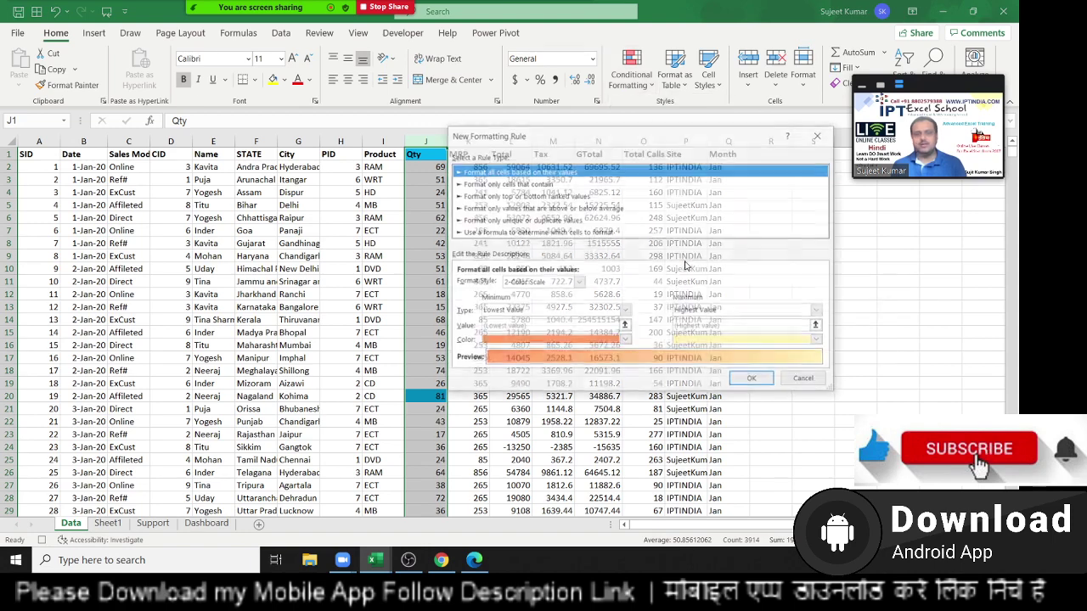
click(507, 184)
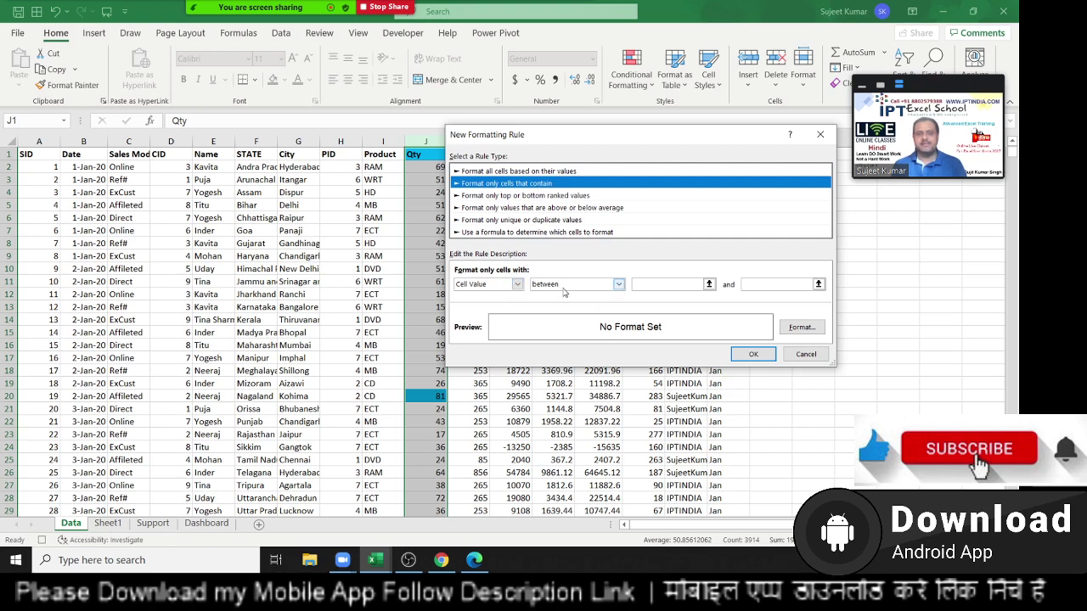
Set the Qty rule to cell values not between 50 and 65.
click(563, 287)
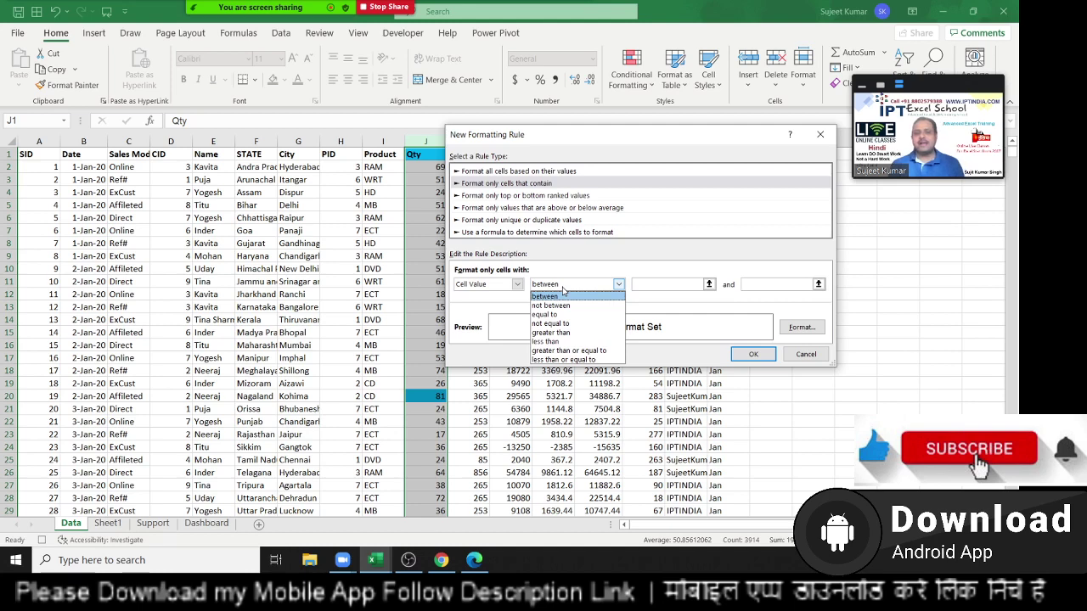
key(Down)
key(Return)
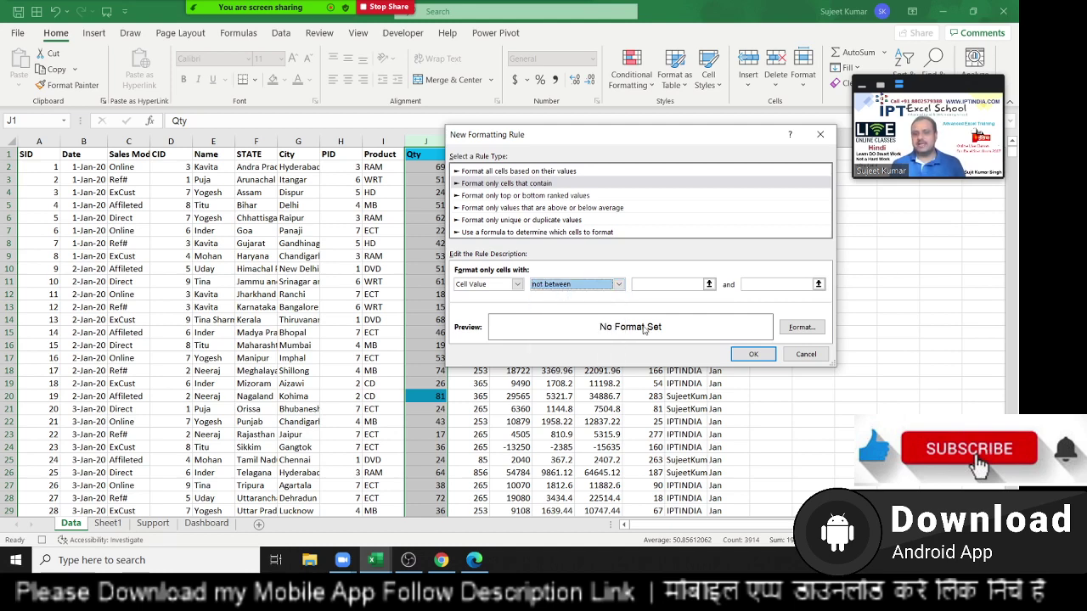
click(644, 286)
text(50)
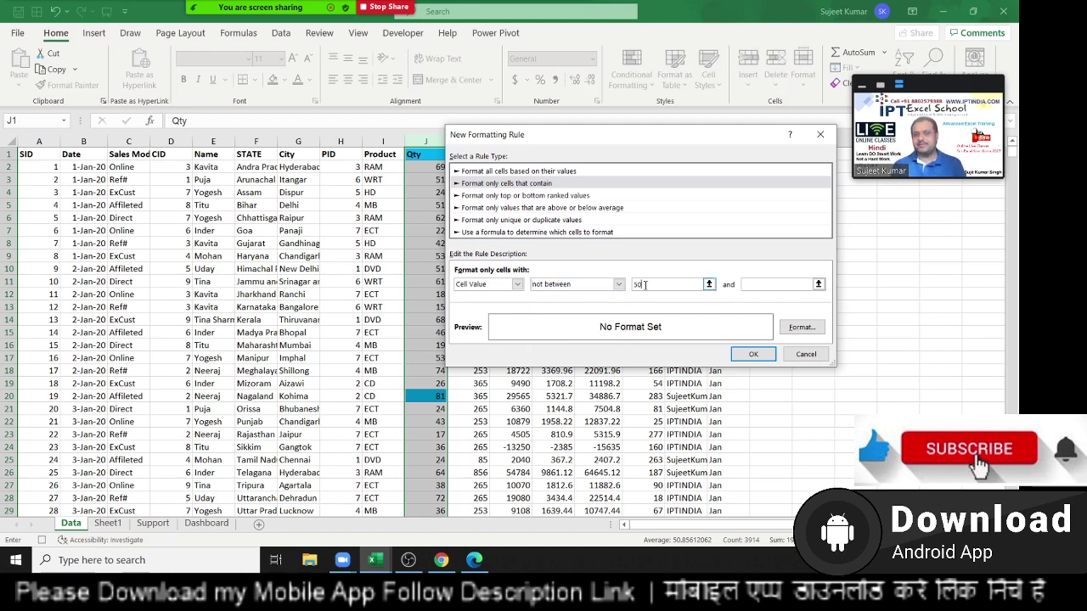
key(Tab)
text(65)
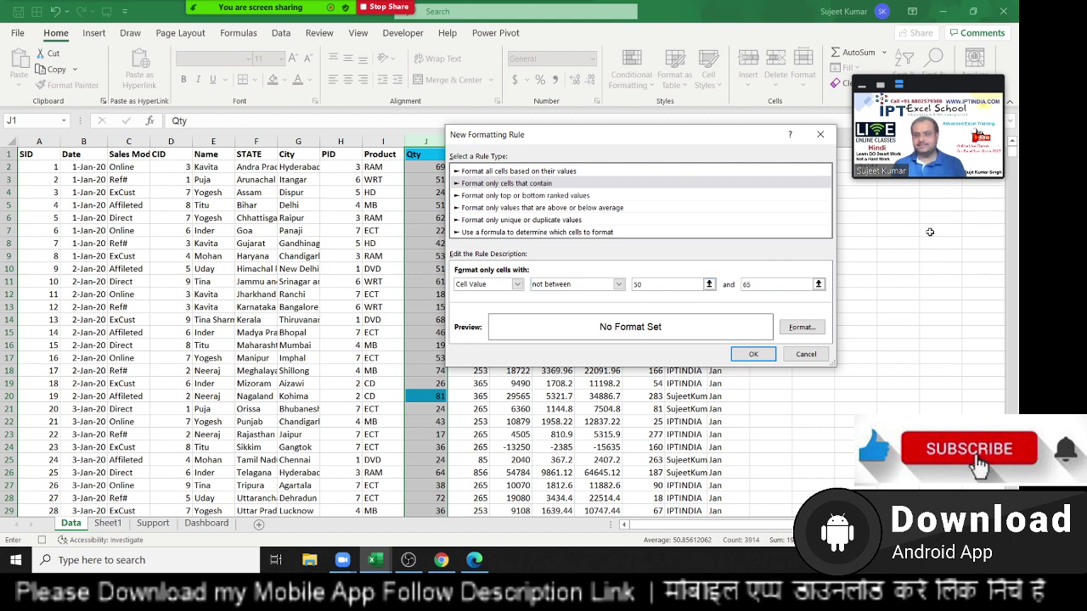
Give the rule a light green fill format.
click(798, 329)
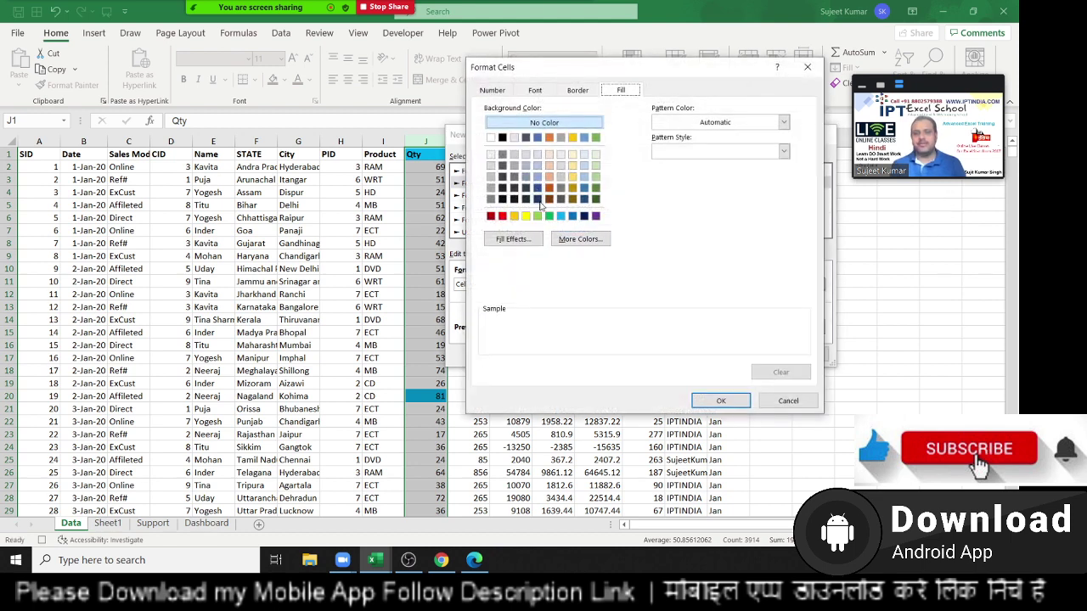
click(538, 216)
click(720, 401)
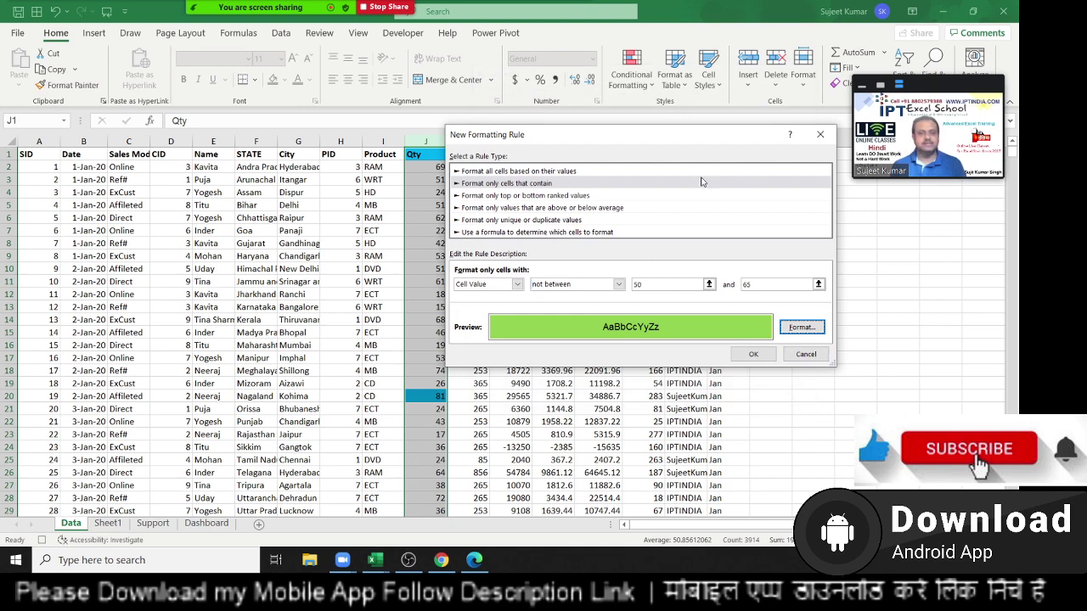
click(471, 285)
Switch the condition to Specific Text and try not containing, beginning with and ending with.
click(475, 305)
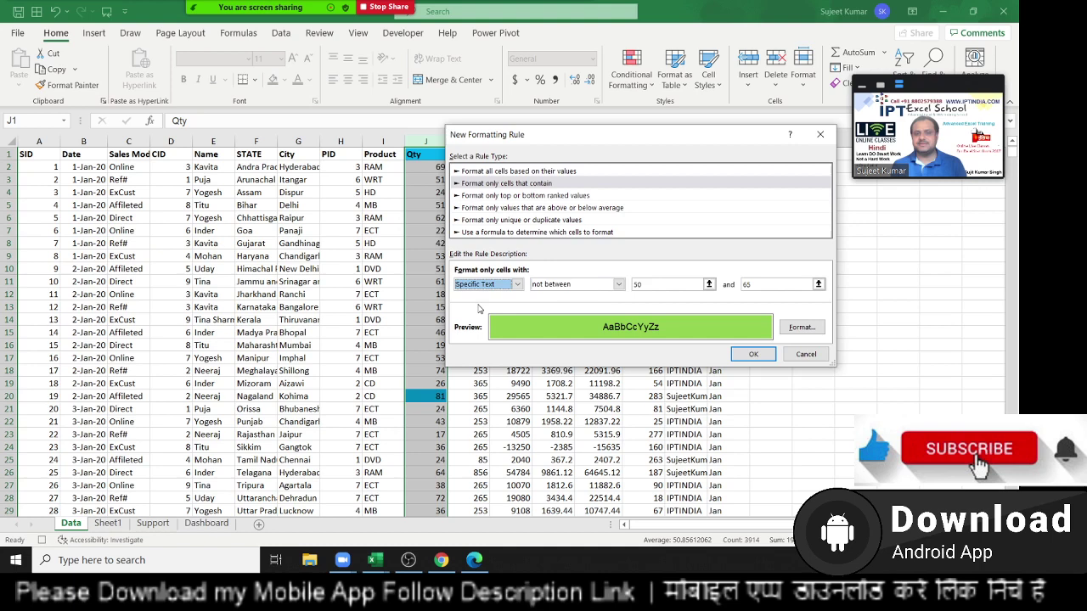
click(554, 286)
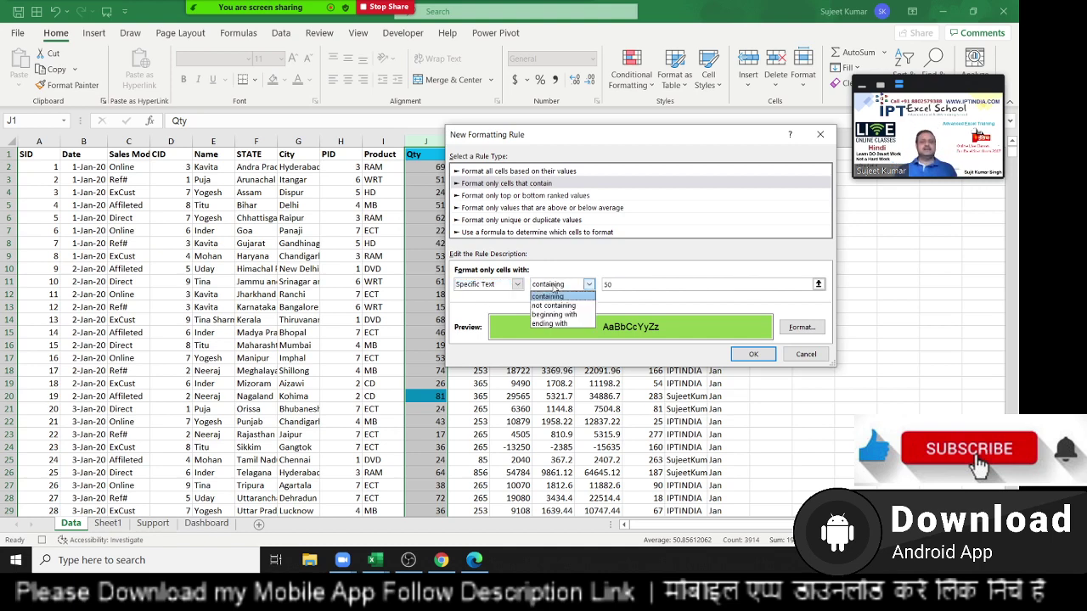
click(557, 310)
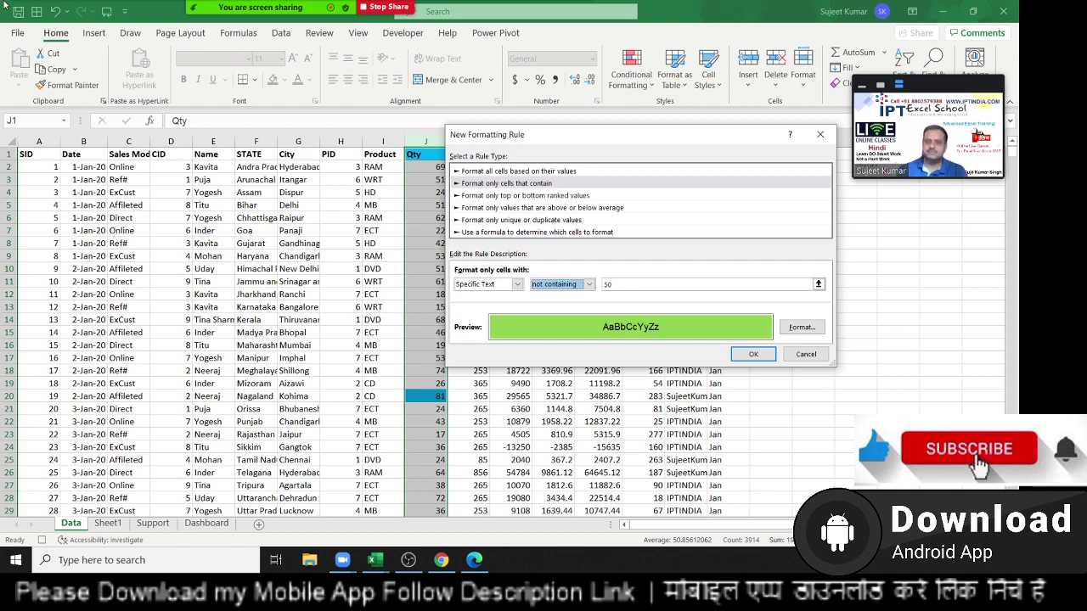
click(588, 285)
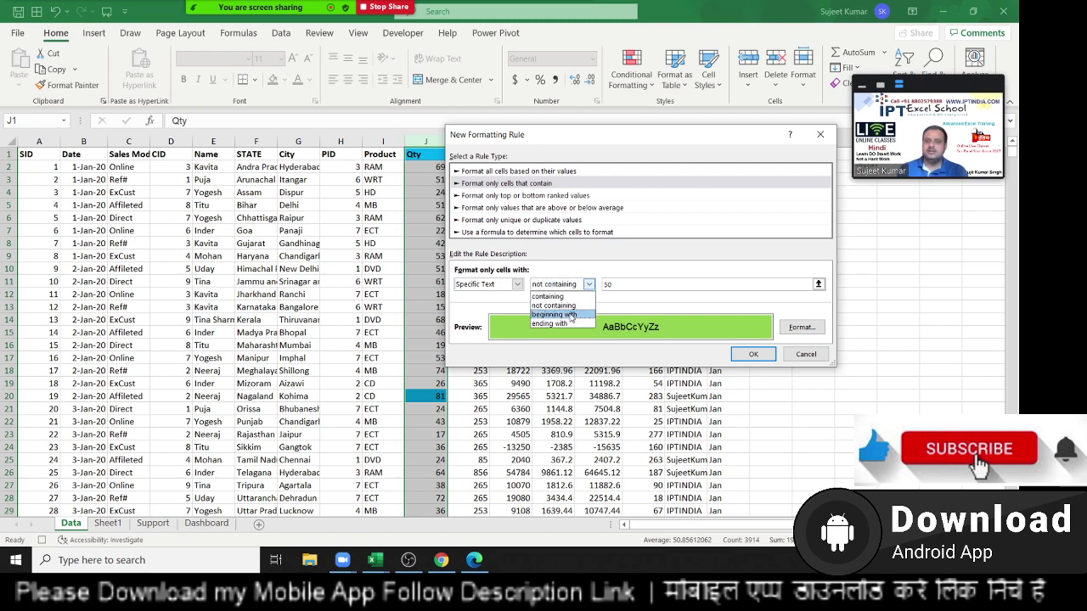
click(570, 315)
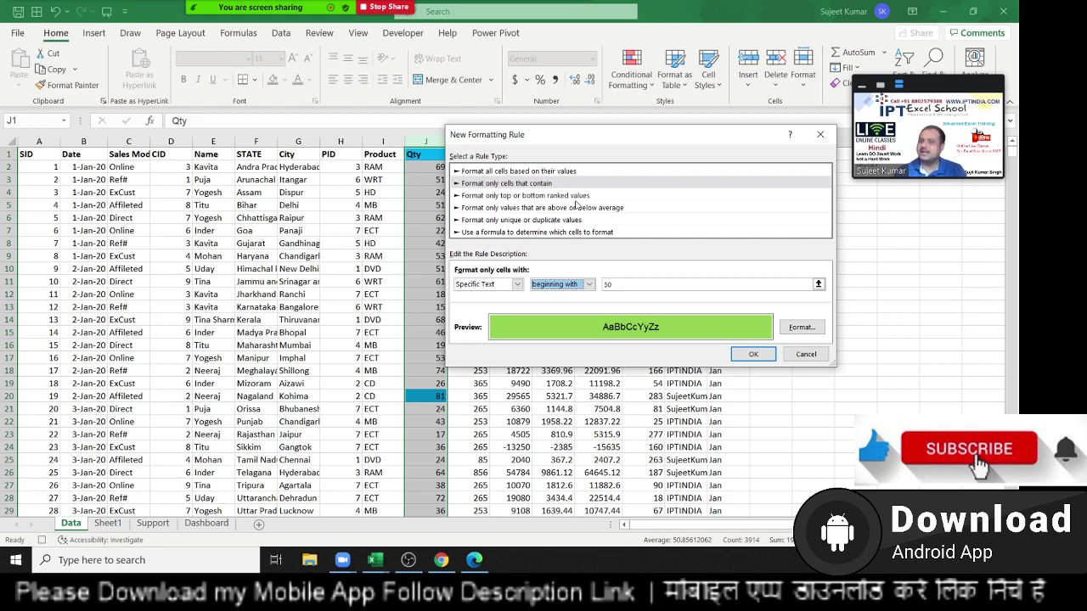
click(547, 284)
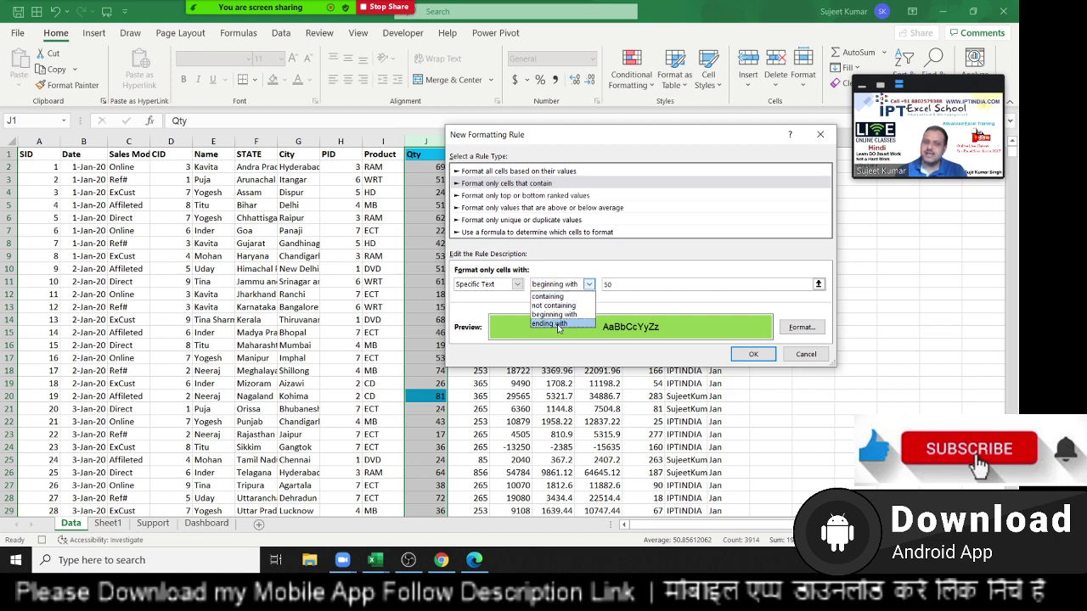
click(549, 324)
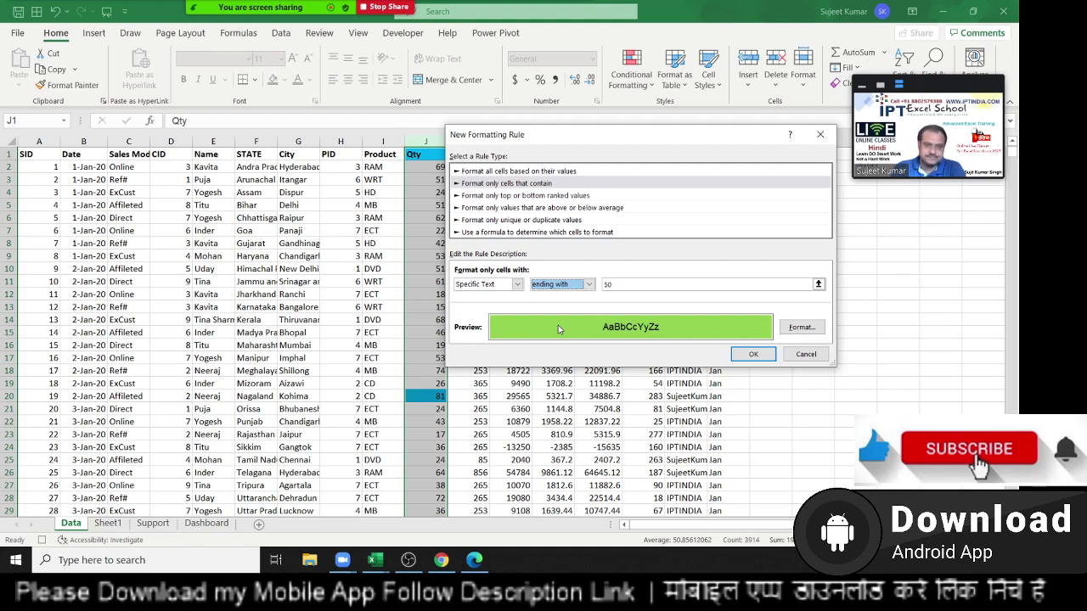
Change the condition type to Dates Occurring, Blanks, No Blanks, then Errors.
click(487, 283)
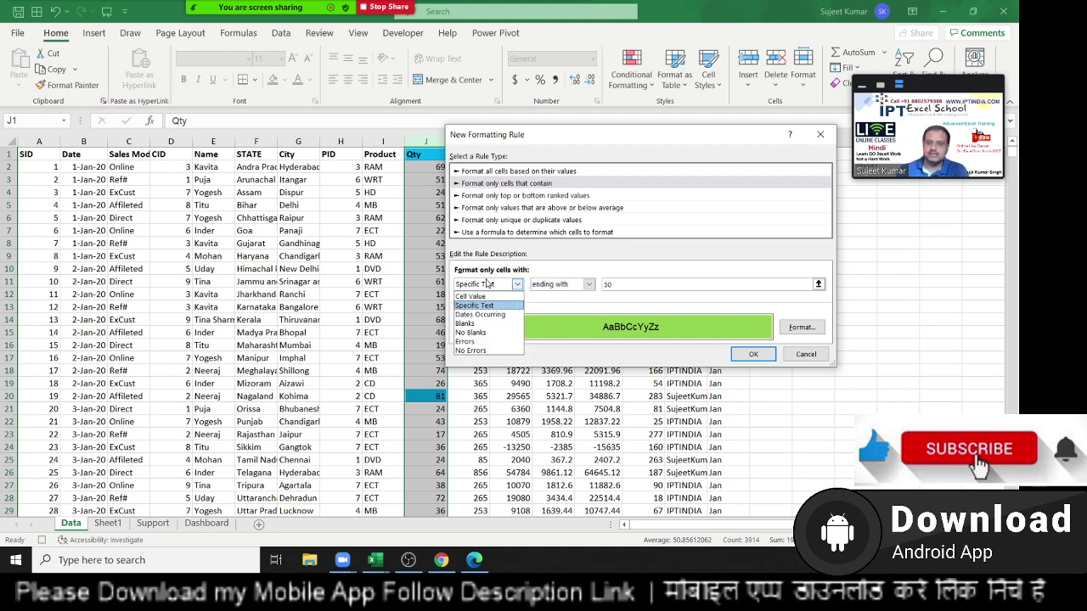
click(499, 314)
click(489, 286)
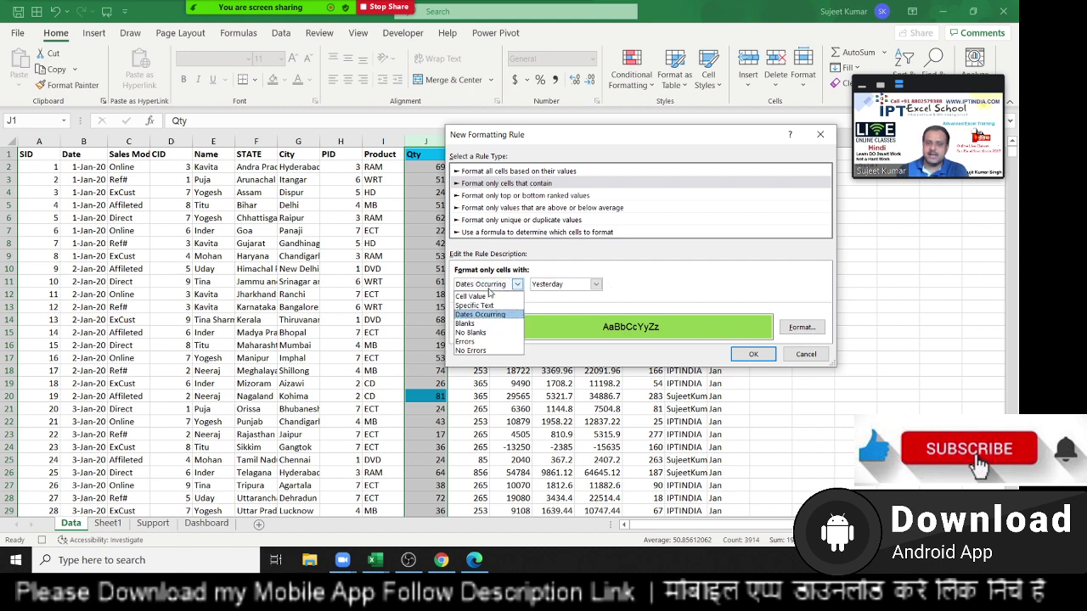
click(484, 324)
click(485, 289)
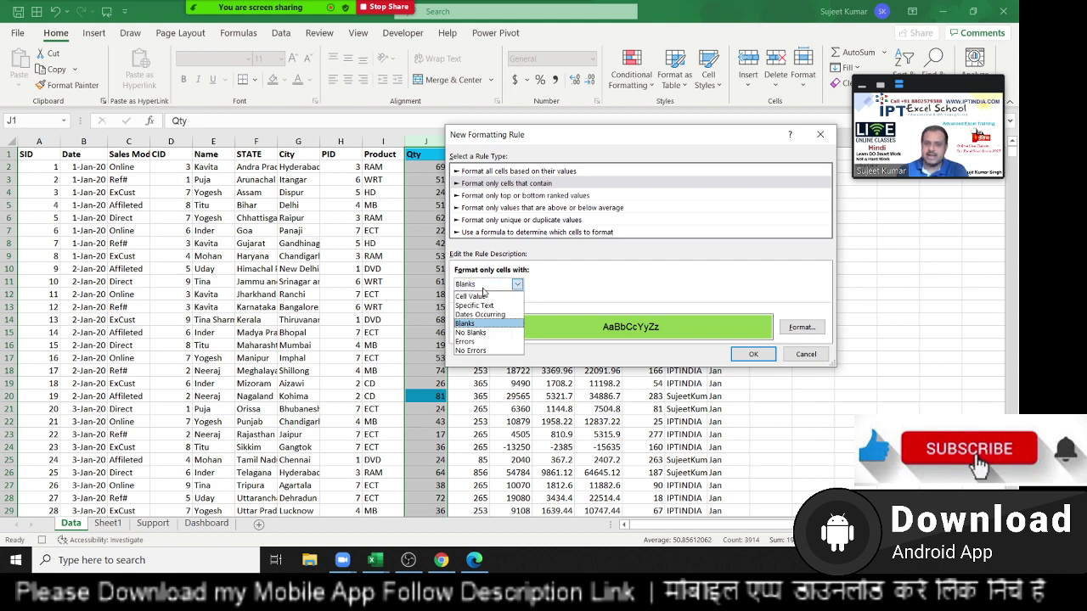
click(488, 332)
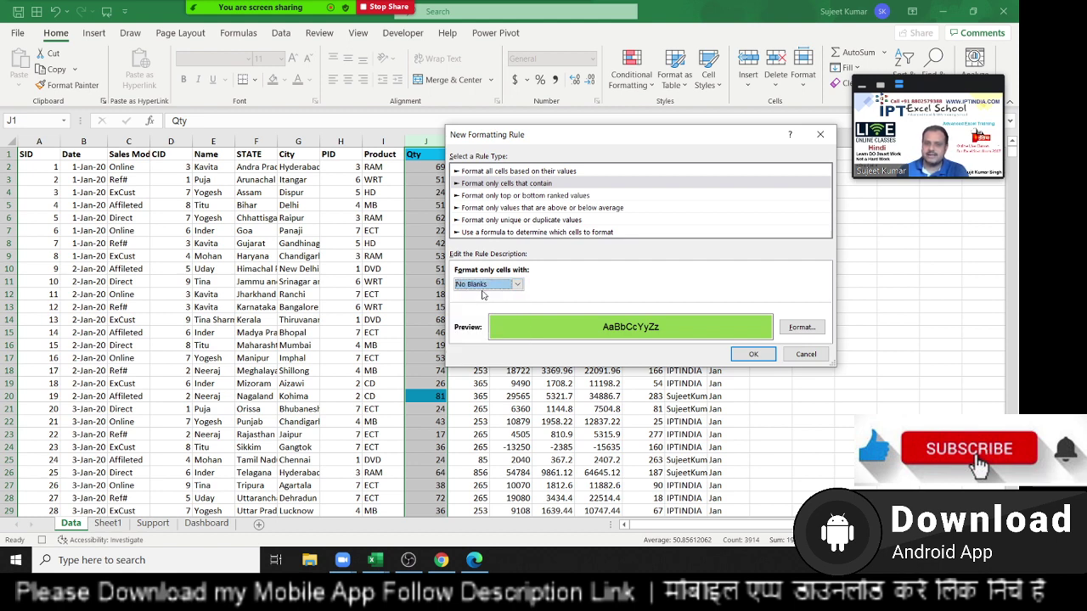
click(485, 287)
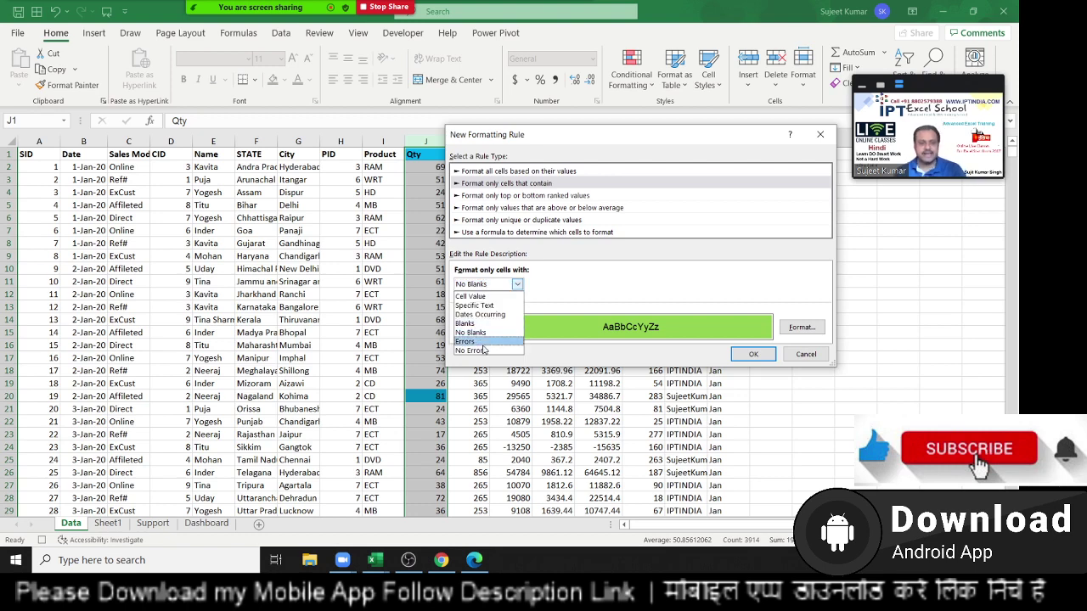
click(484, 348)
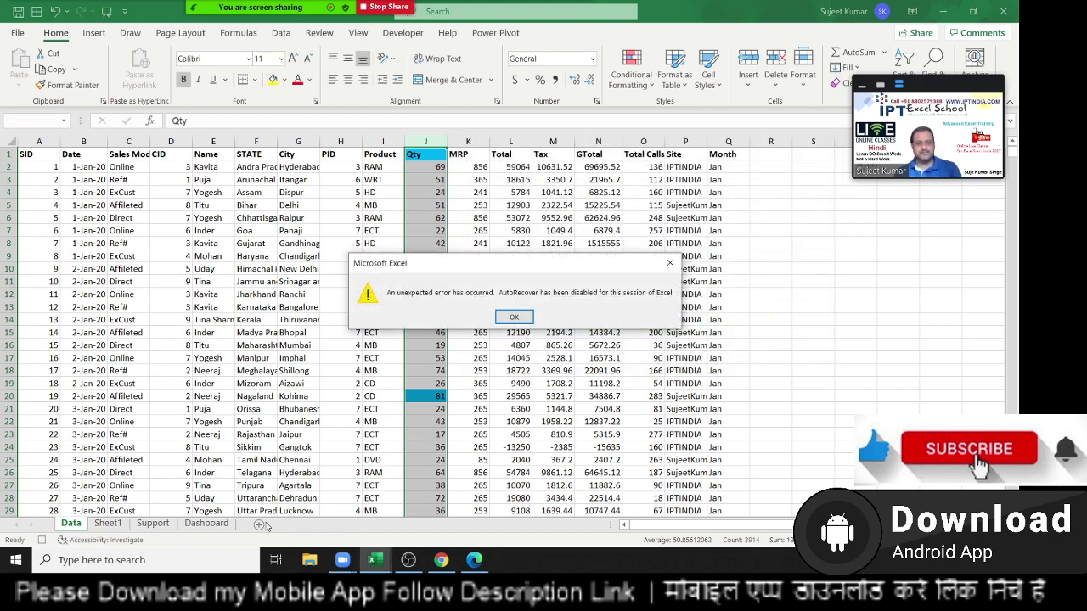
Dismiss the error, add a new sheet and fill A1:L22 with =NA().
key(Return)
click(258, 525)
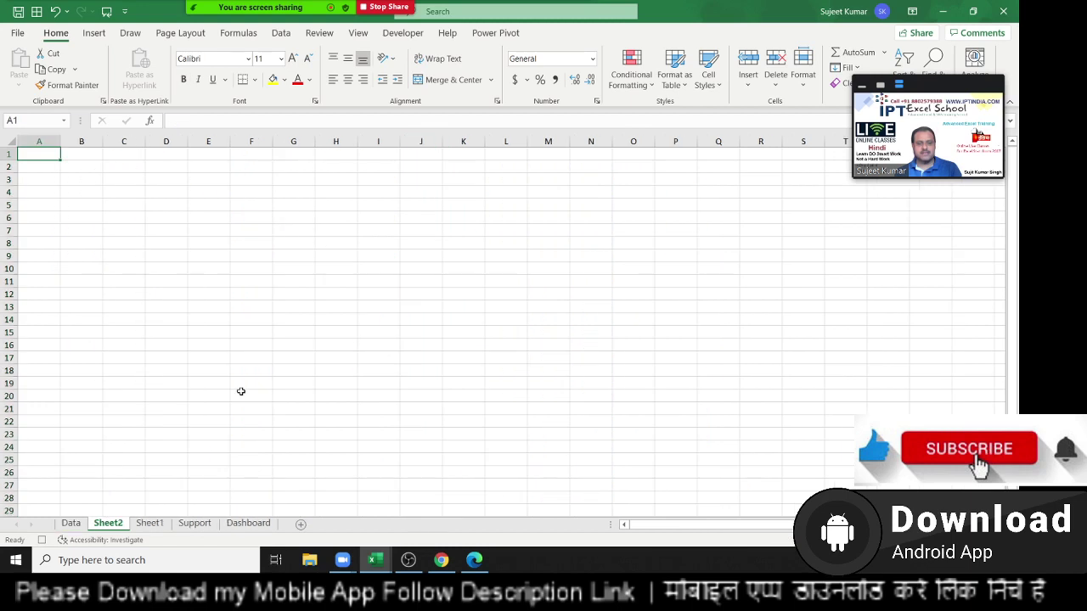
text(=n)
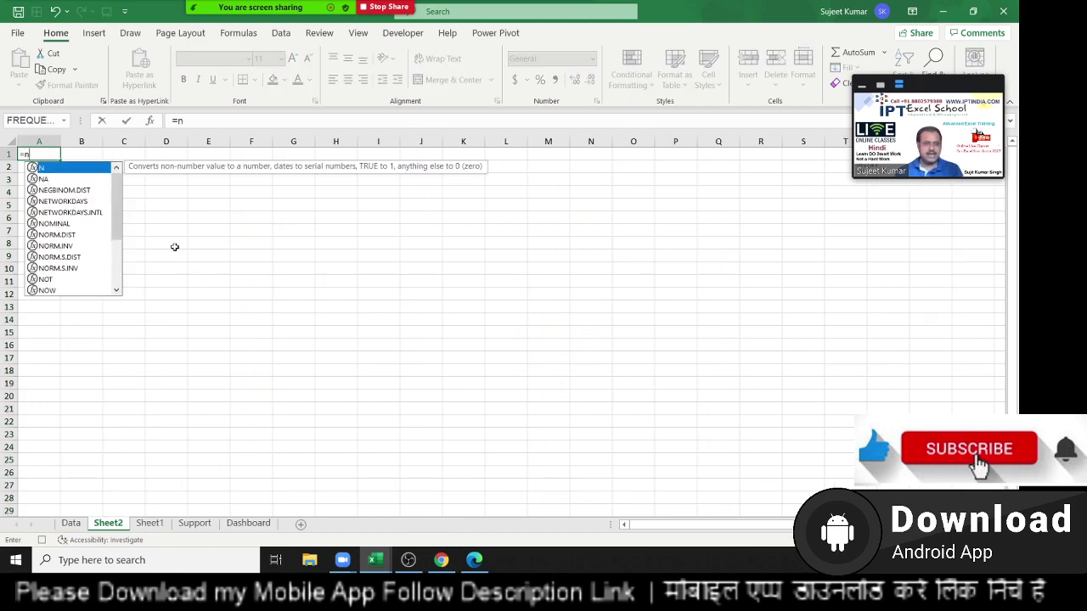
text(a)
key(Tab)
key(Return)
key(Up)
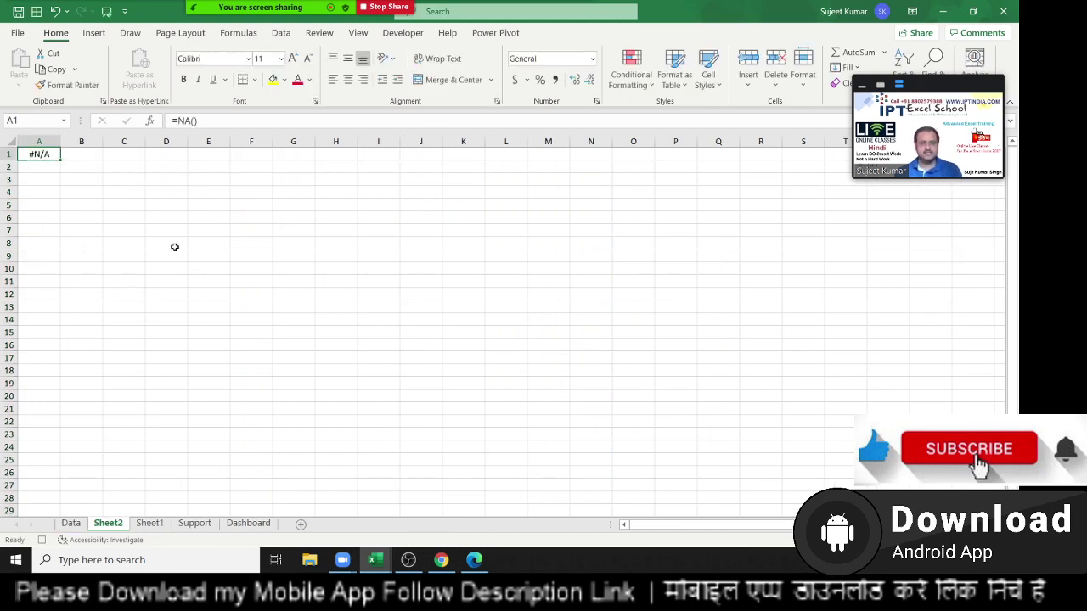
key(shift+Right)
key(shift+Right)
key(shift+Right)
key(shift+Right)
key(F2)
key(ctrl+Return)
key(shift+Down)
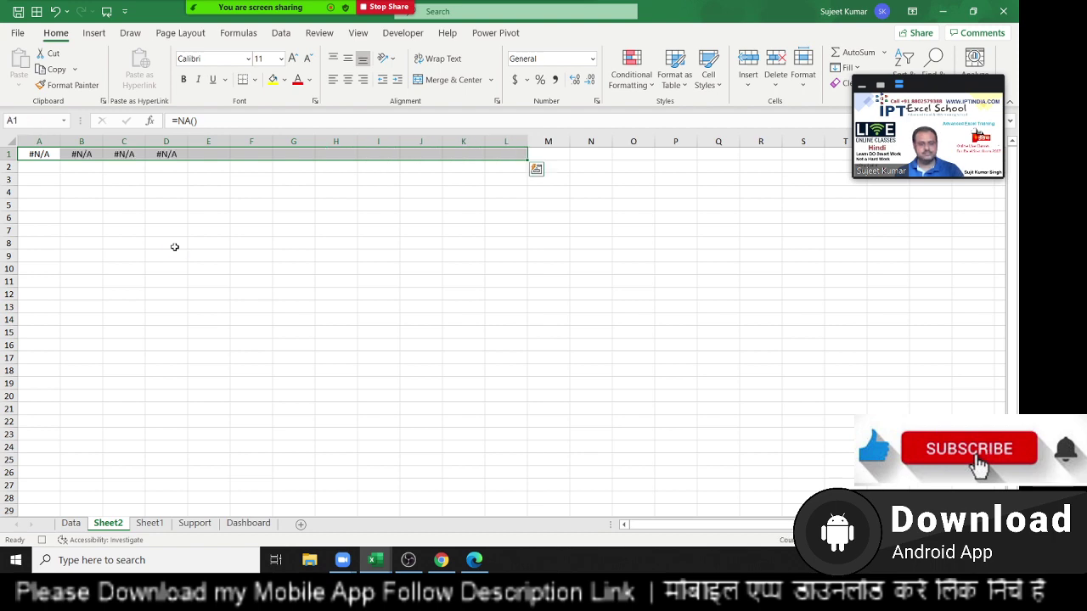
key(shift+Down)
key(shift+Down)
key(shift+Down)
key(shift+Down)
key(shift+Down)
key(shift+Down)
key(shift+Down)
key(shift+Down)
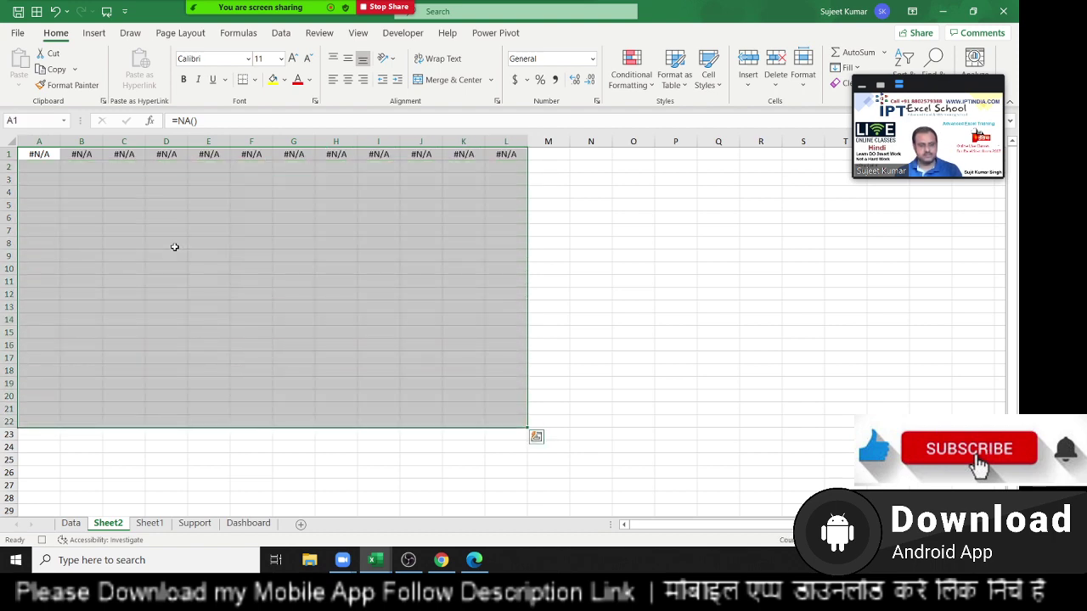
key(F2)
key(ctrl+Return)
Type 65, 145, 52, 25, 14 and 54 into scattered cells, then select A1:L22.
key(Down)
text(65)
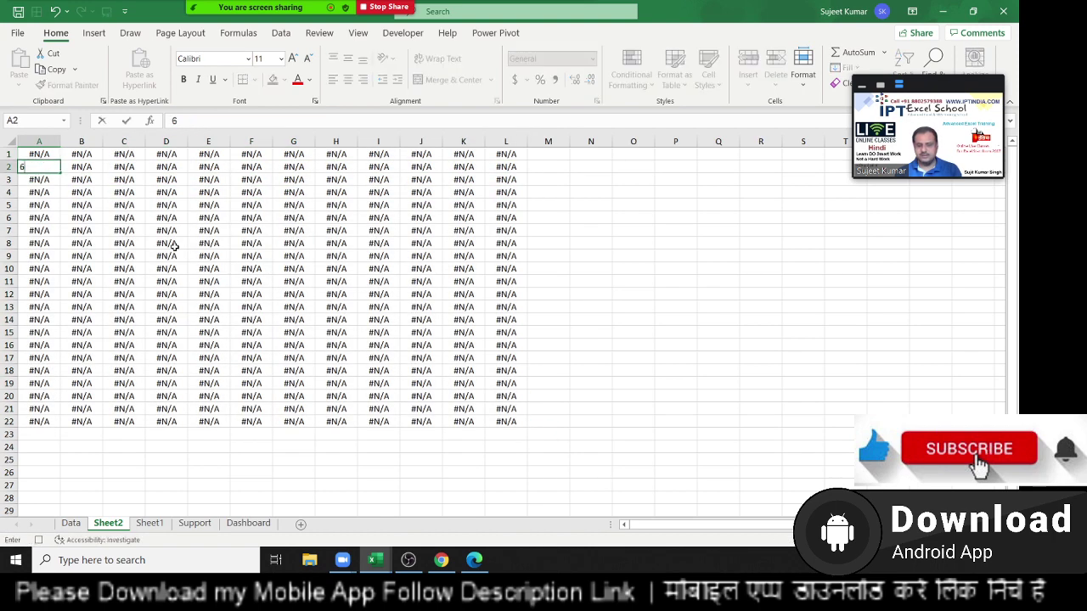
key(ctrl+Return)
key(Right)
key(Down)
key(Down)
text(145)
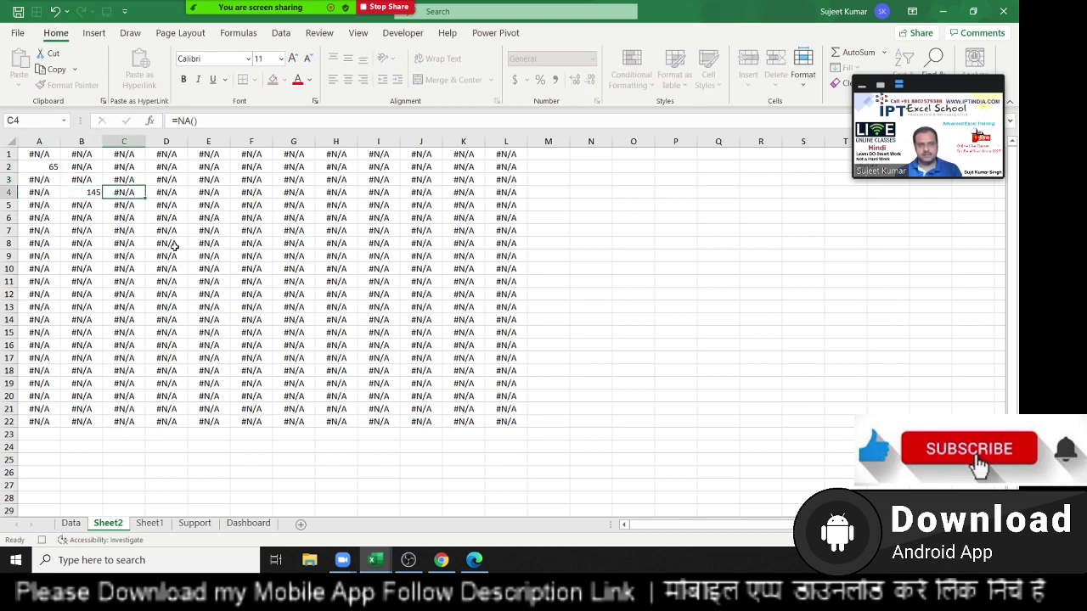
key(Right)
key(Right)
key(Right)
key(Down)
text(52)
key(Right)
key(Right)
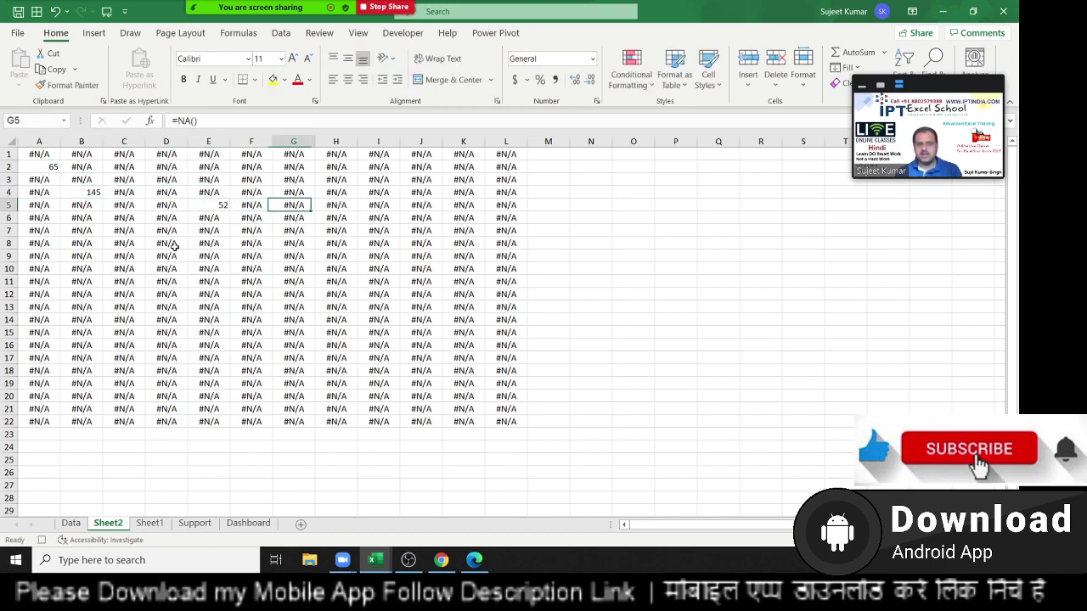
key(Down)
key(Down)
key(Down)
text(25)
key(Right)
key(Right)
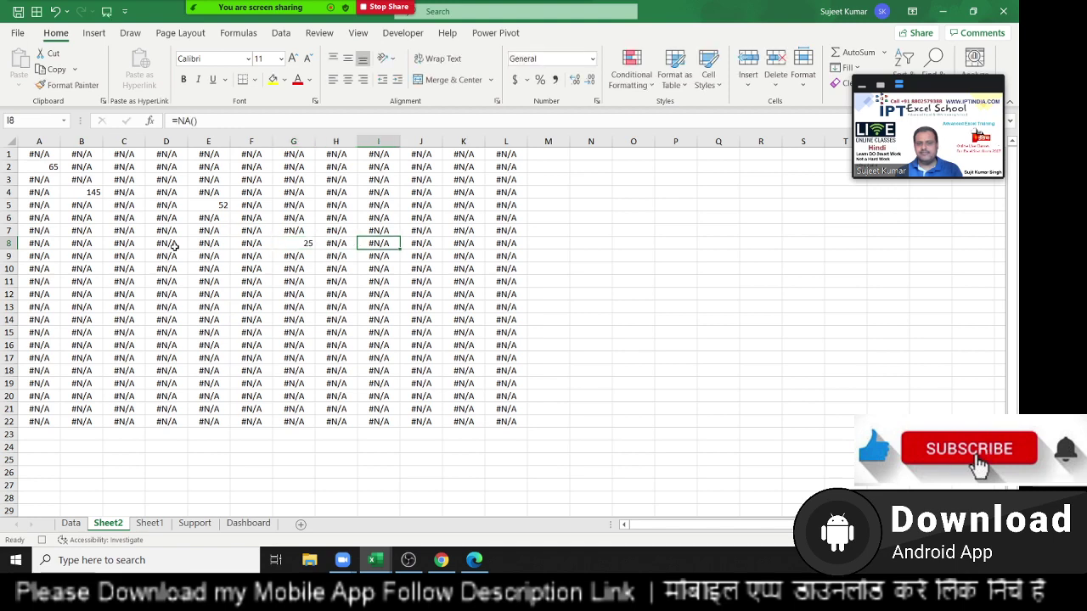
key(Right)
key(Down)
key(Down)
key(Down)
text(14)
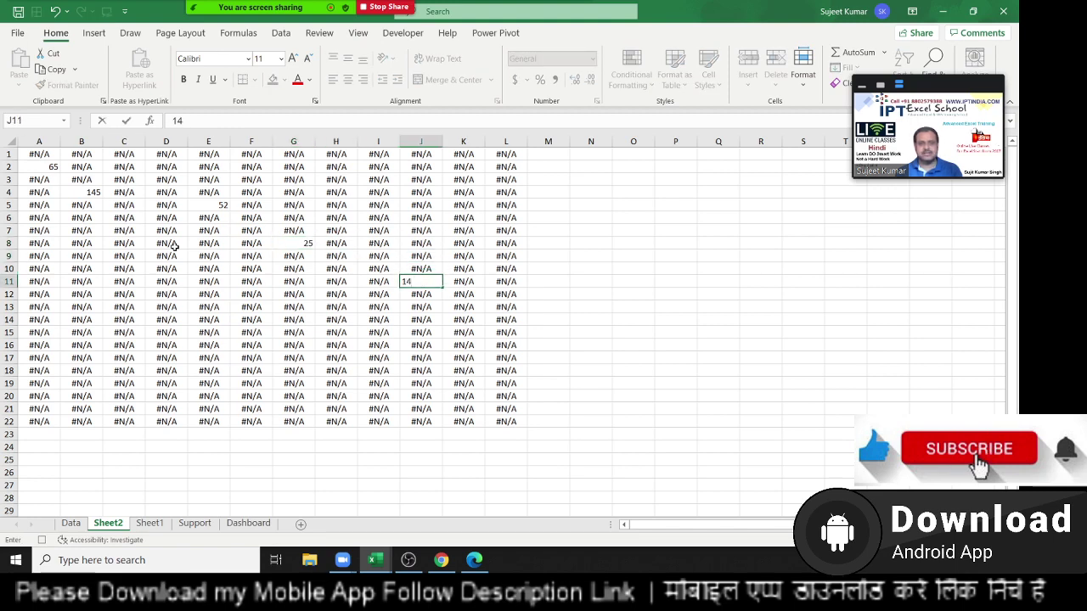
key(Down)
key(Down)
key(Down)
key(Down)
key(Left)
key(Left)
text(54)
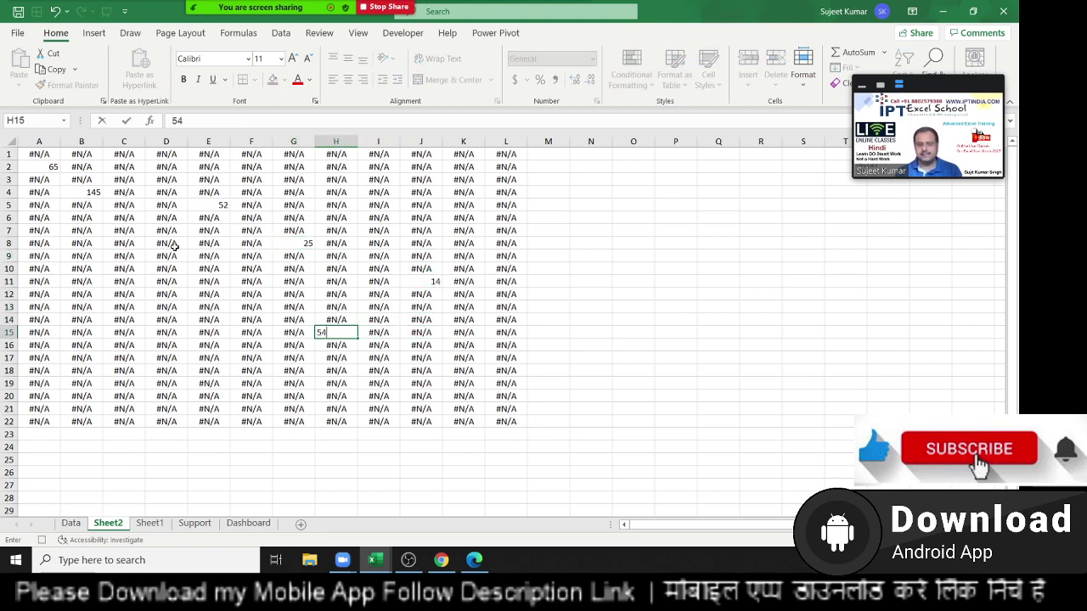
click(259, 318)
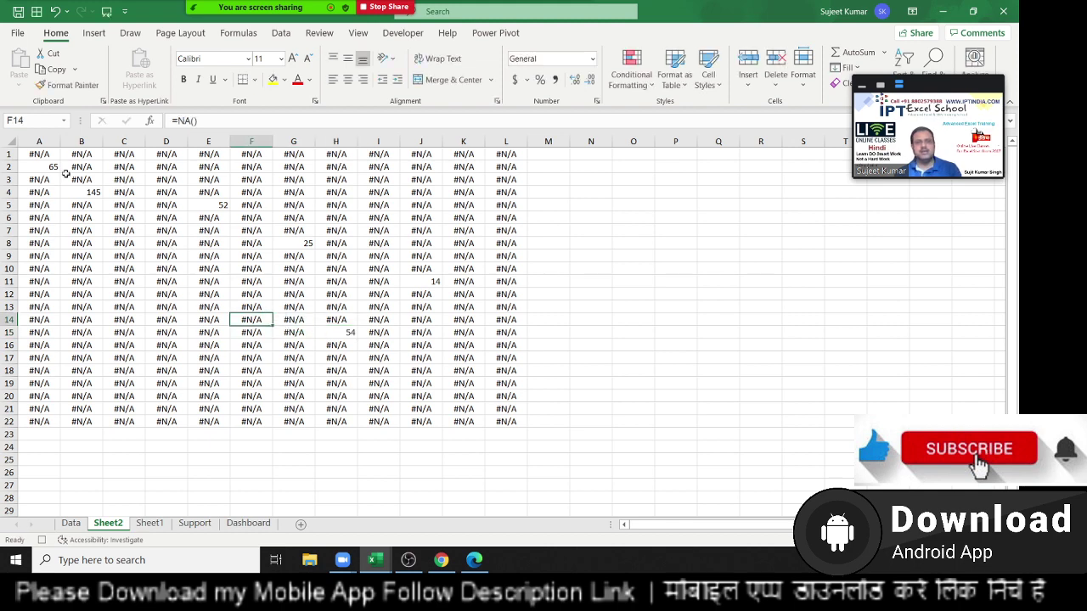
click(41, 156)
drag(41, 155, 516, 421)
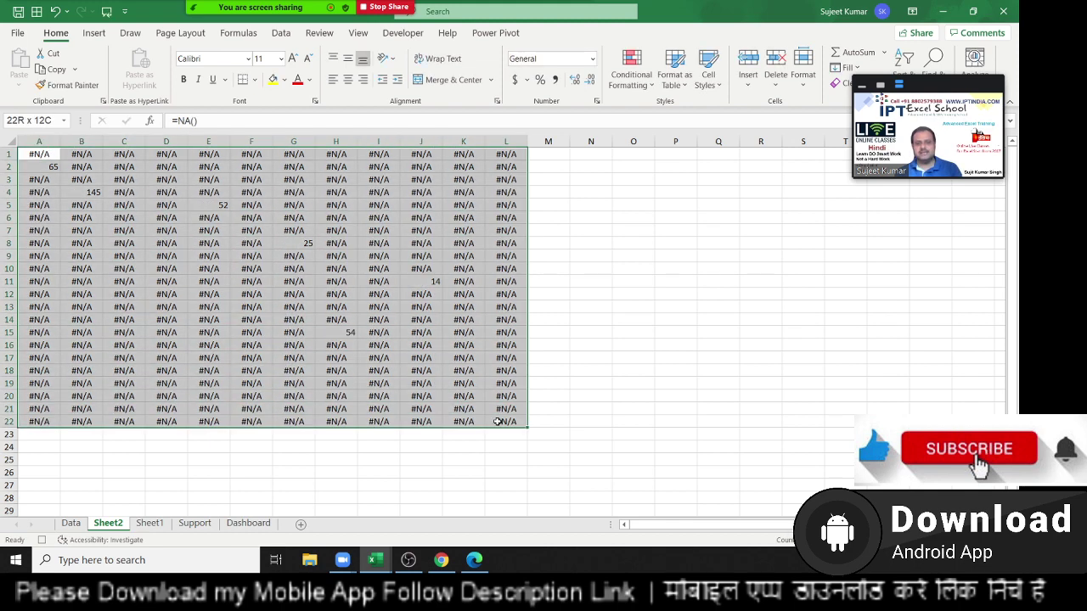
Create a new conditional formatting rule for cells that contain errors.
click(631, 74)
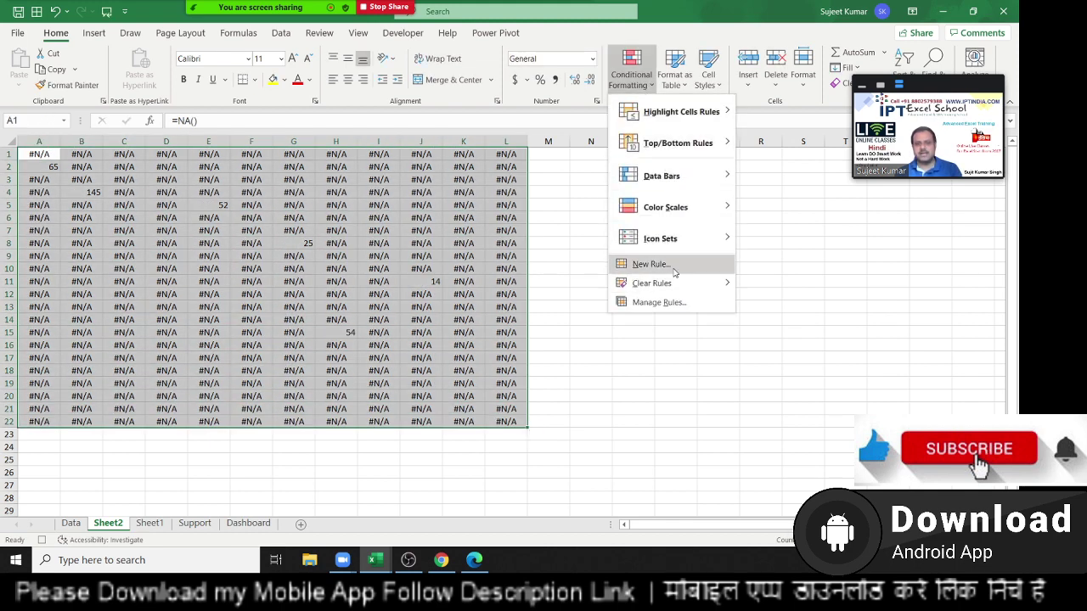
click(647, 260)
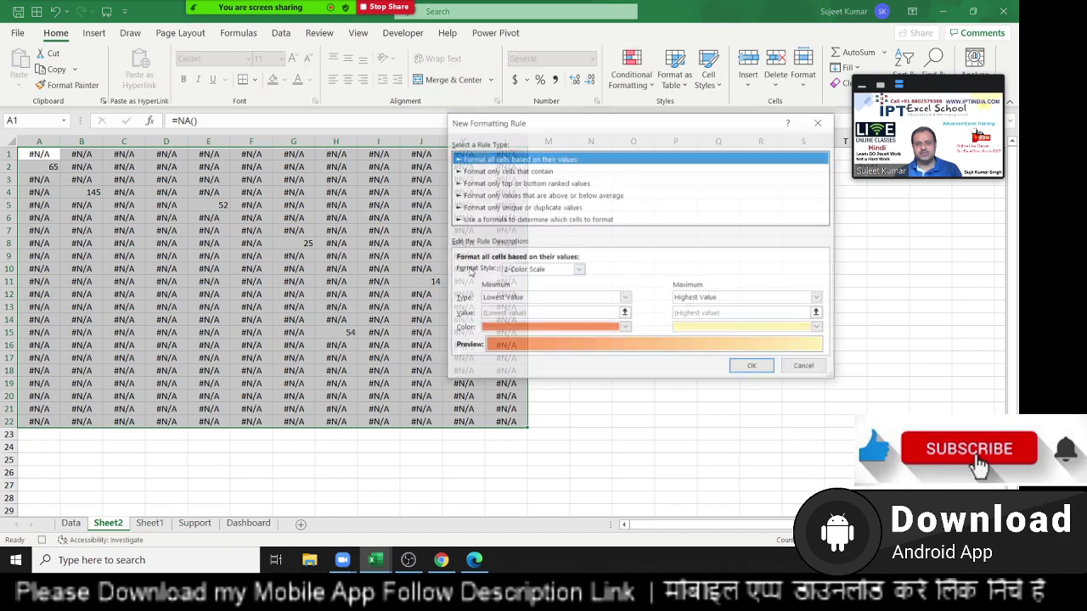
click(482, 171)
click(499, 271)
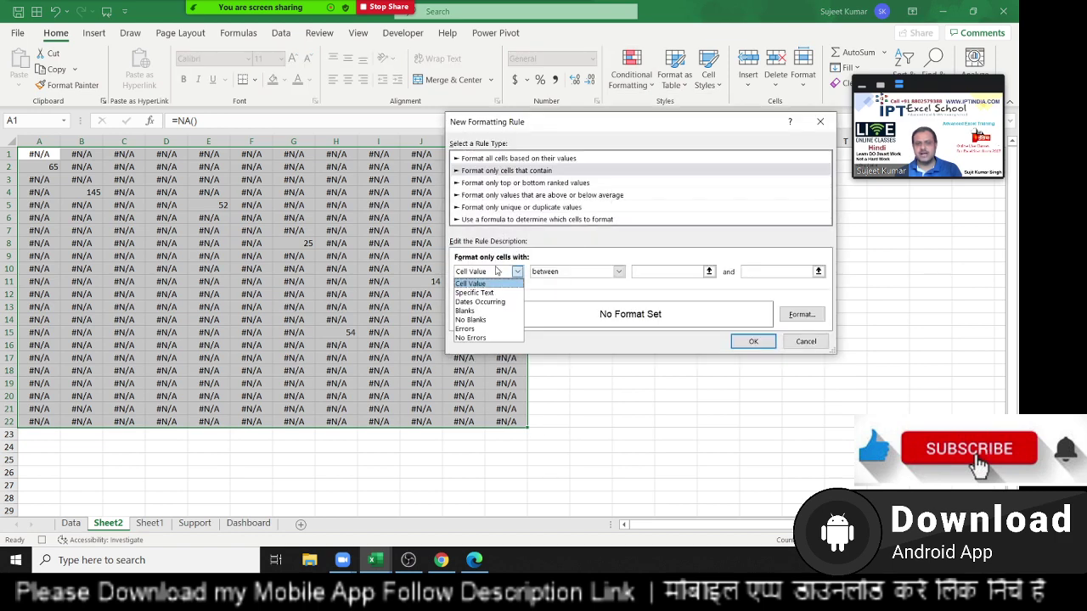
click(486, 329)
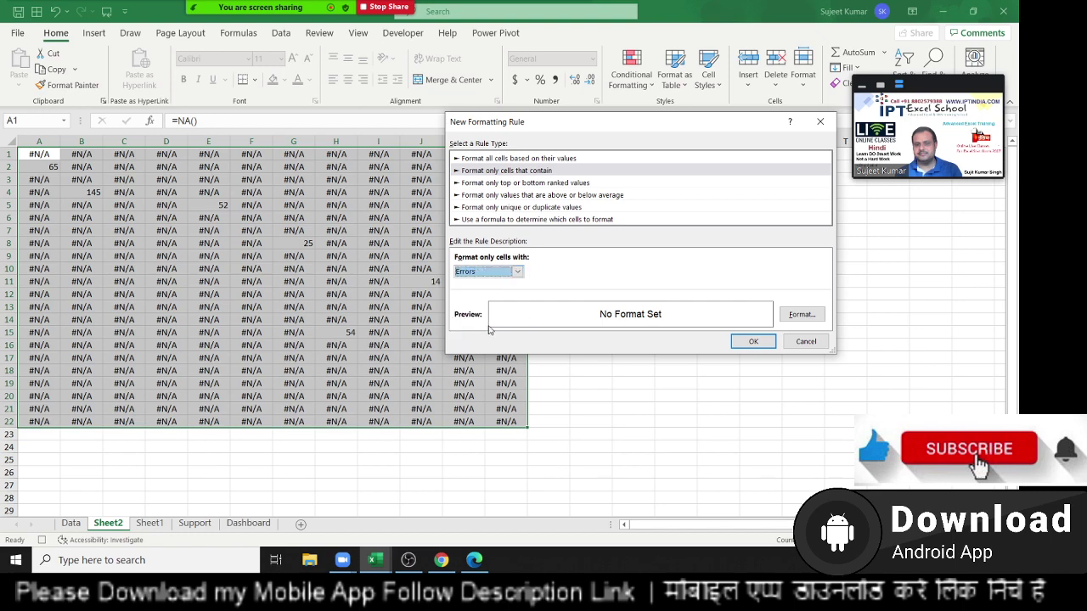
Set the rule's font colour to white and apply it to A1:L22.
click(800, 316)
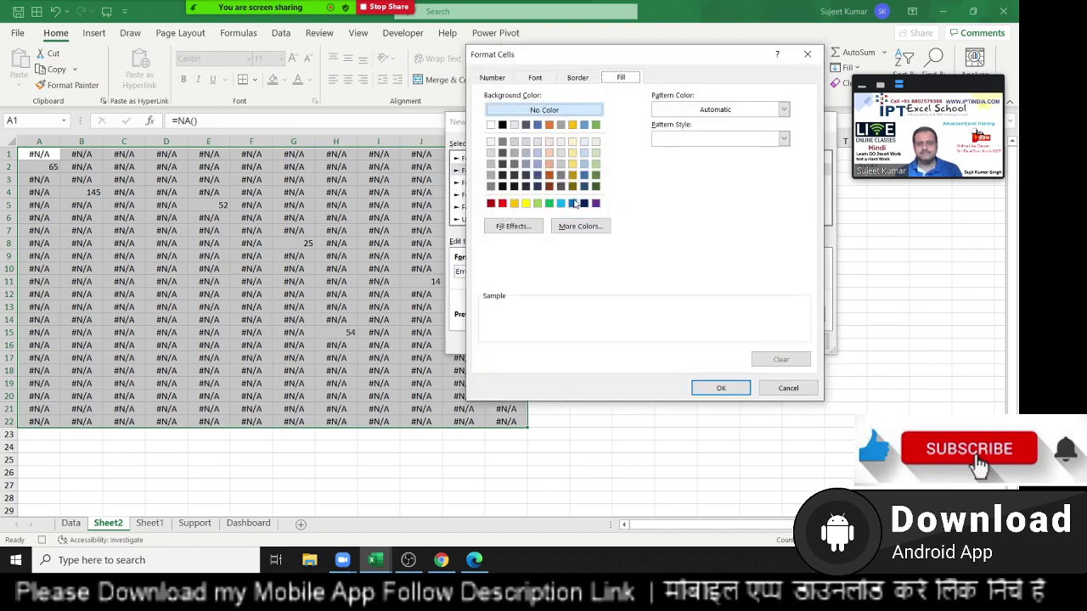
click(542, 78)
click(677, 195)
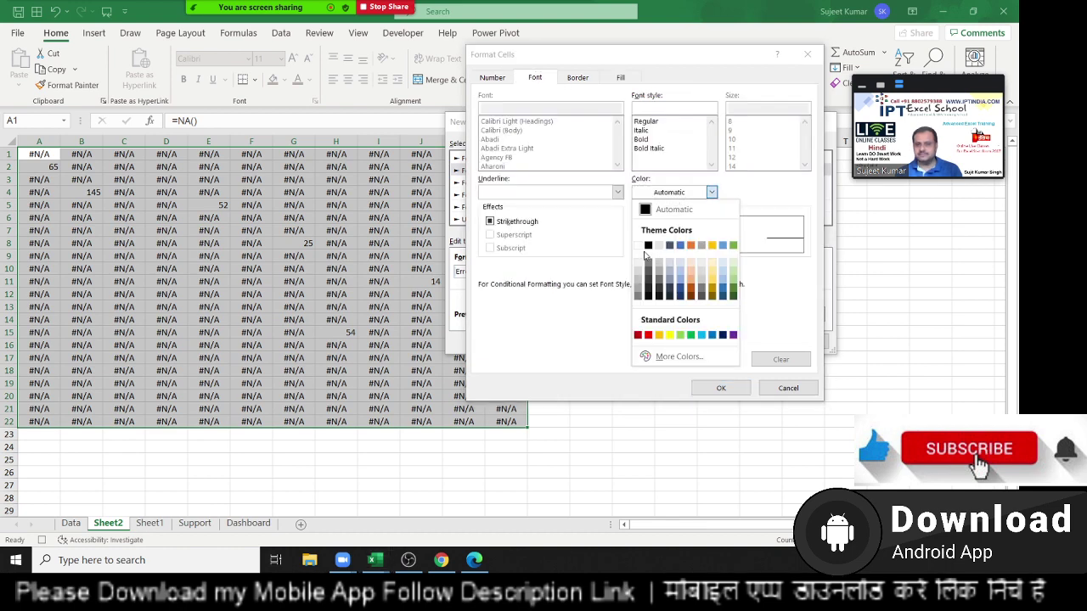
click(638, 252)
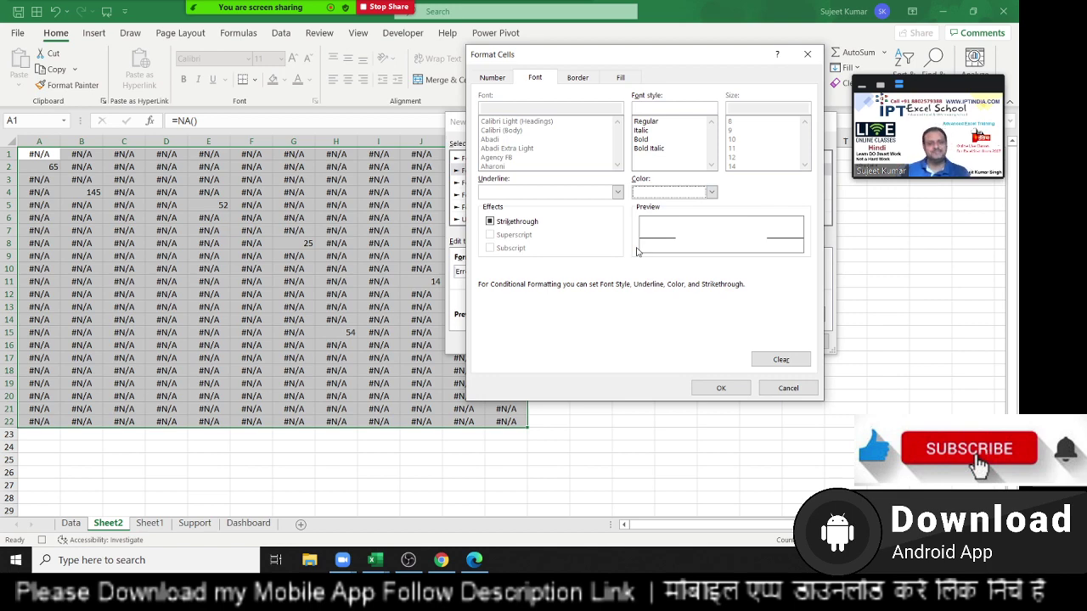
click(720, 388)
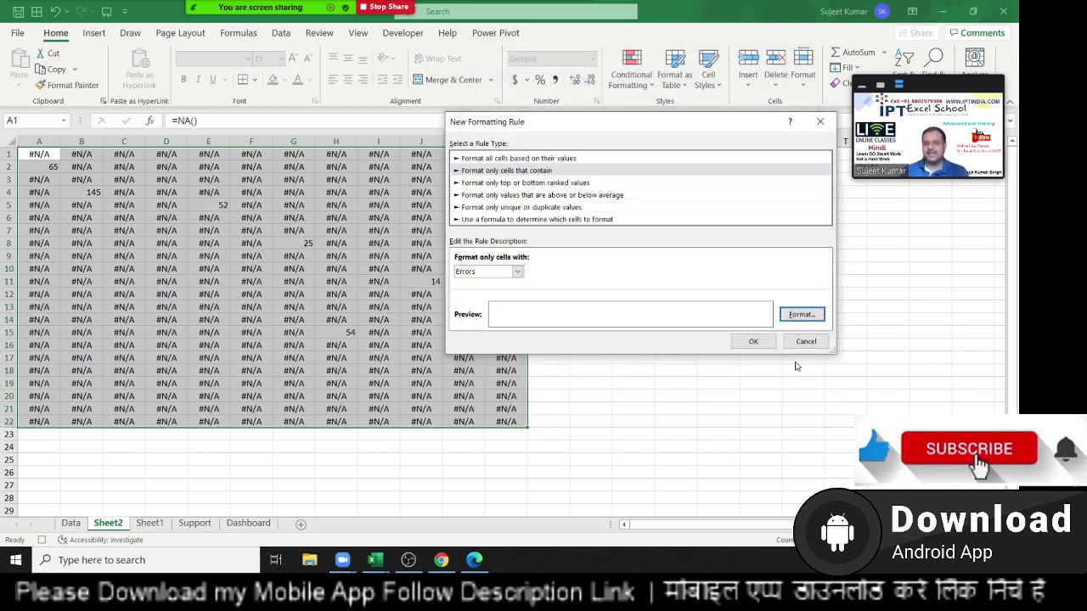
click(755, 342)
click(609, 307)
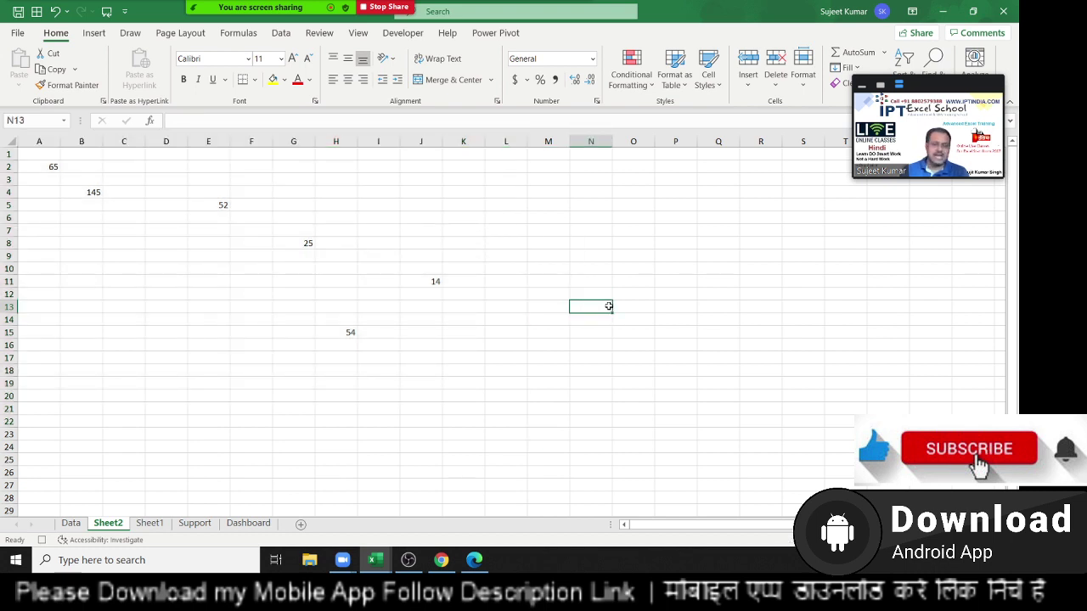
double_click(138, 169)
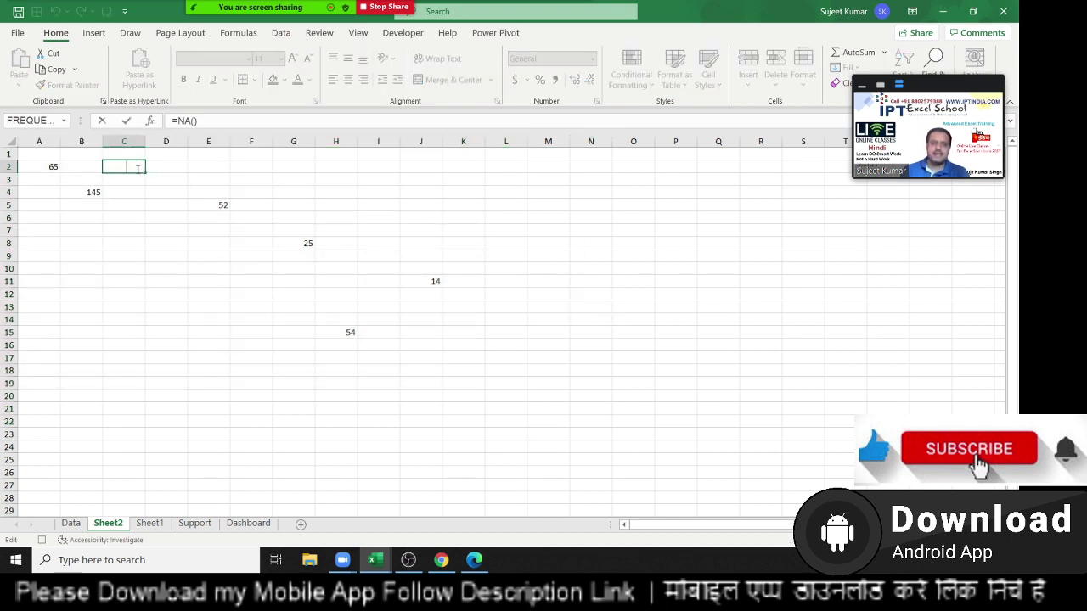
drag(138, 169, 91, 170)
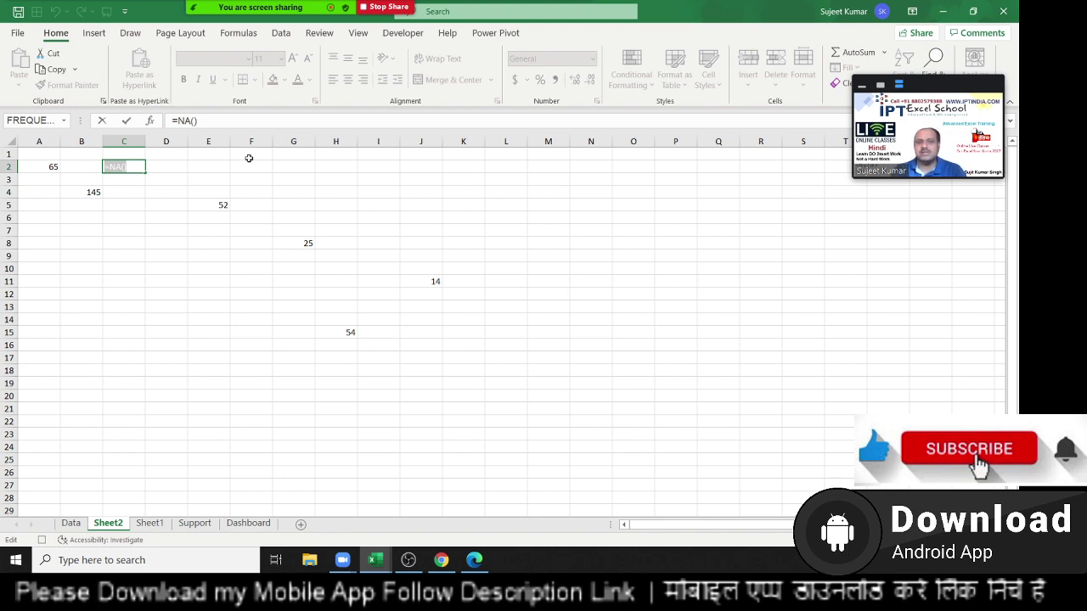
key(Escape)
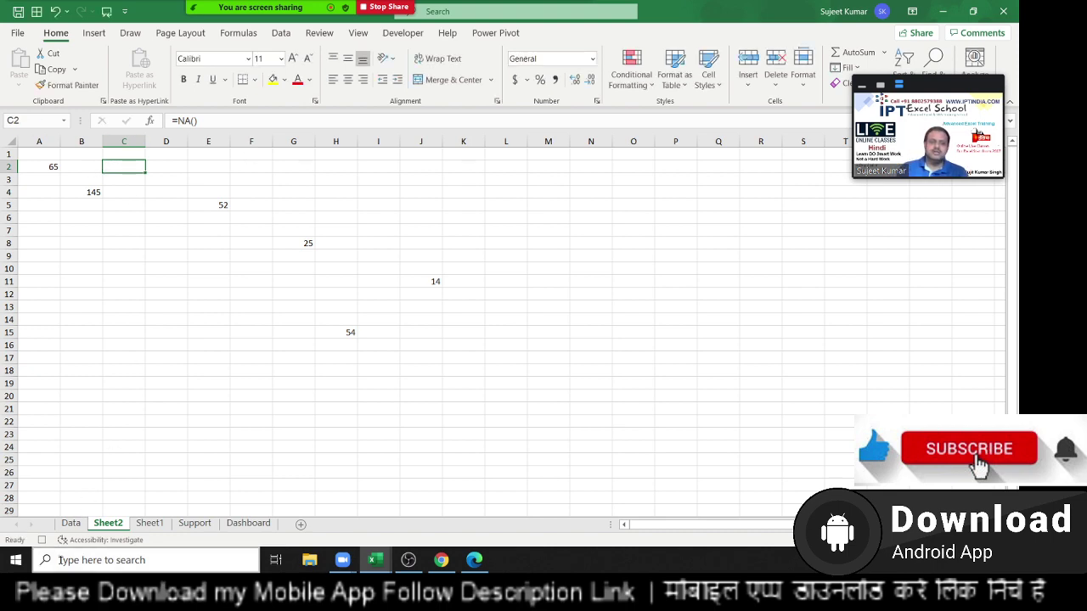
click(72, 524)
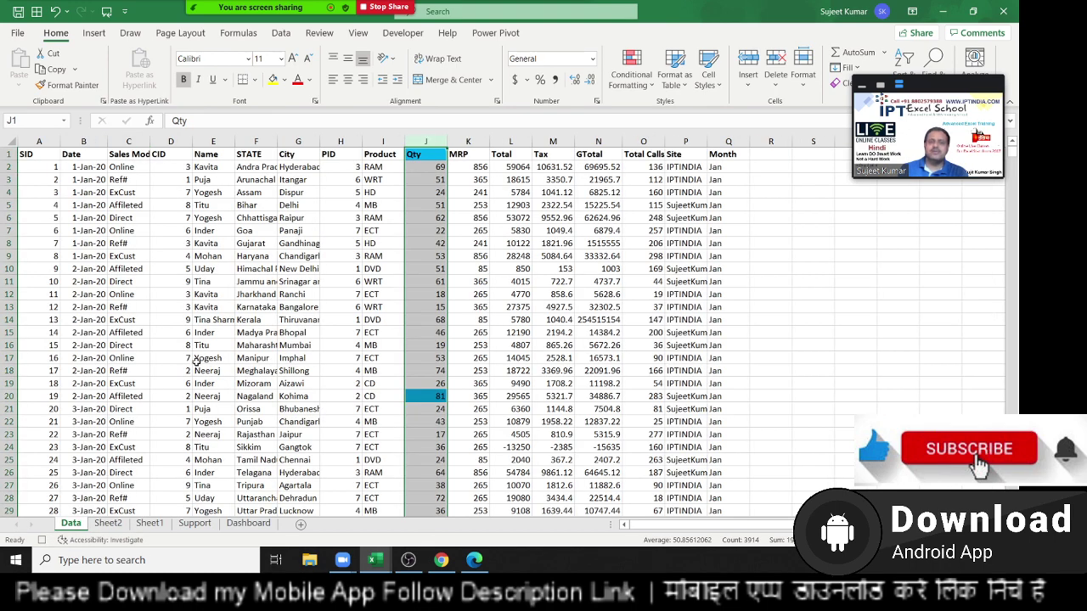
click(119, 526)
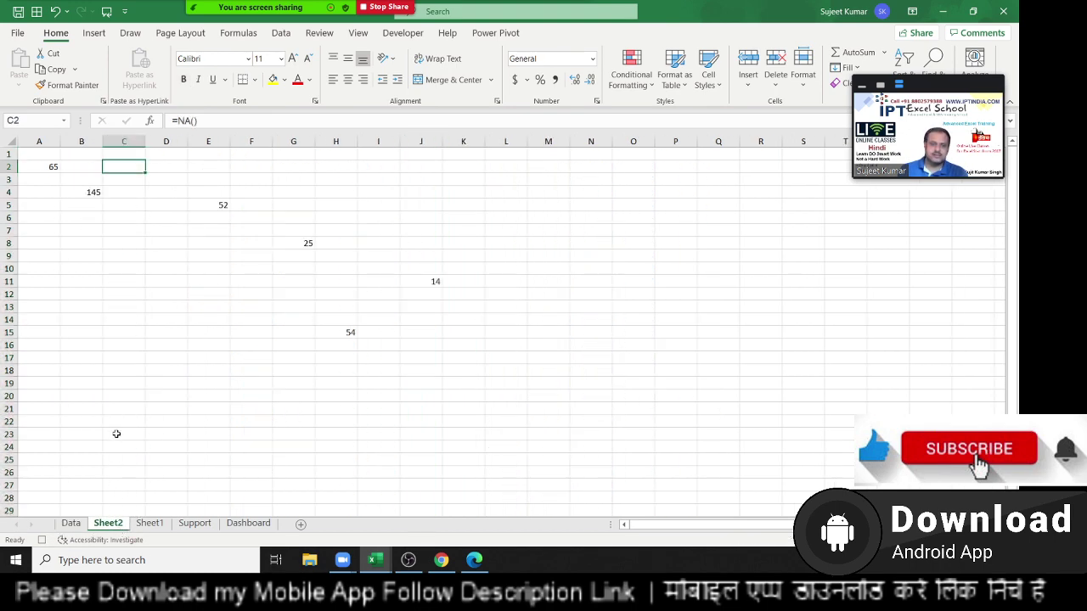
click(183, 228)
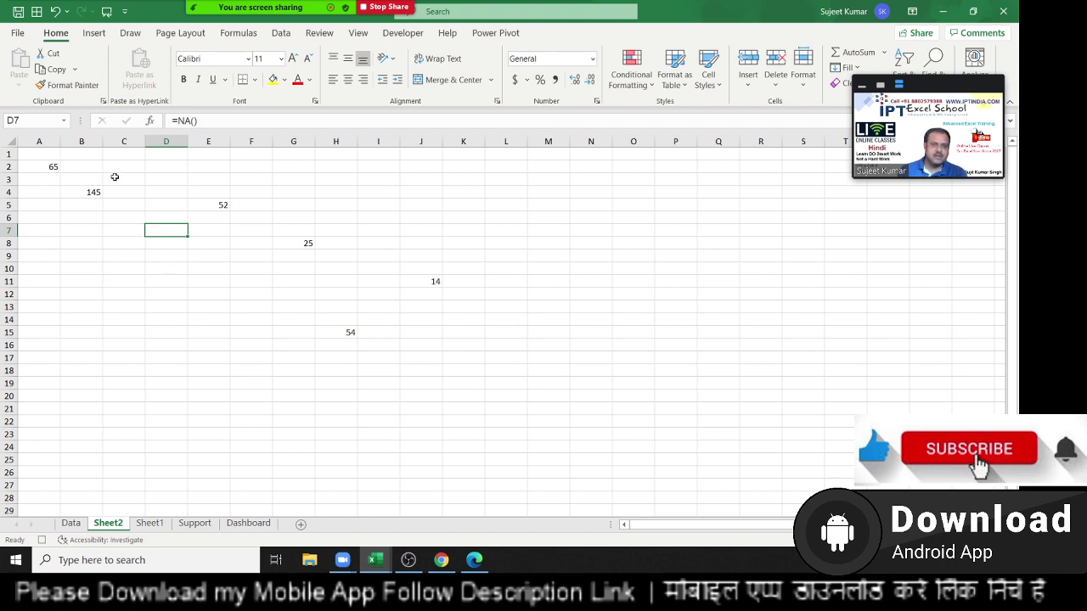
click(94, 202)
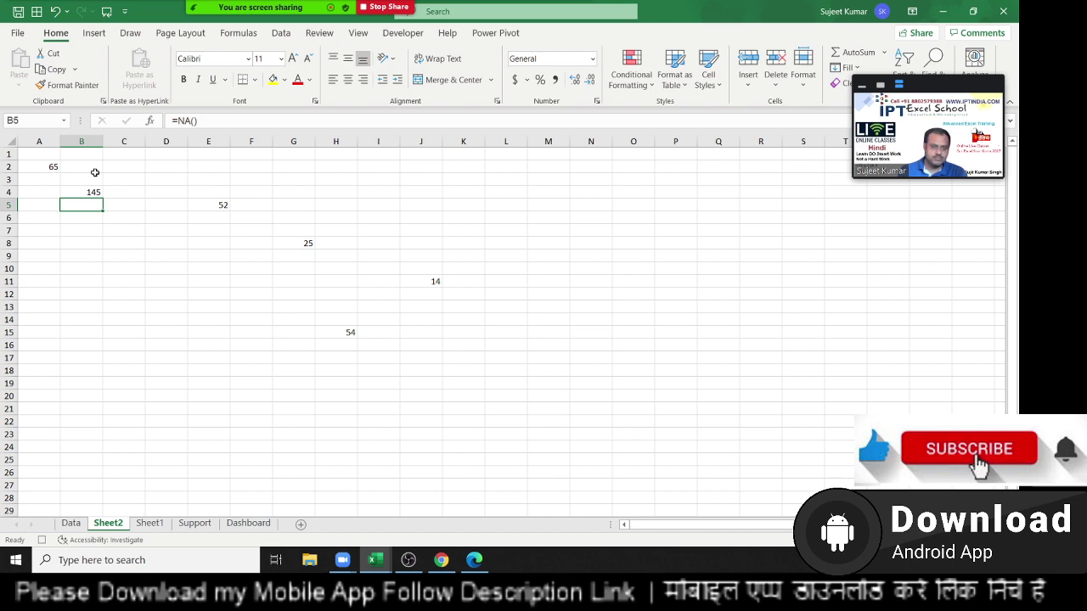
drag(39, 142, 151, 156)
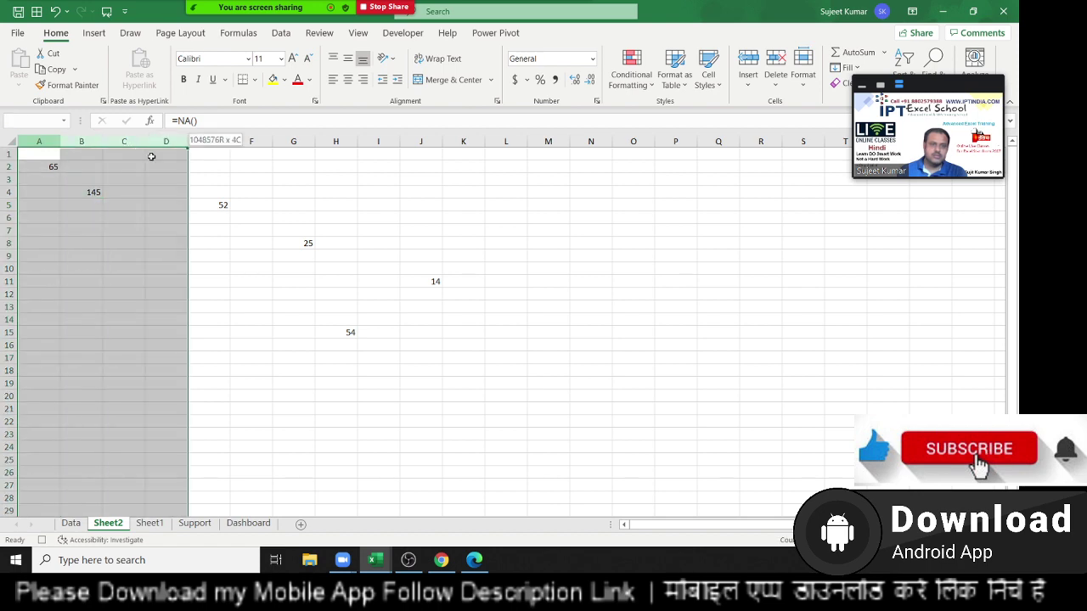
click(28, 191)
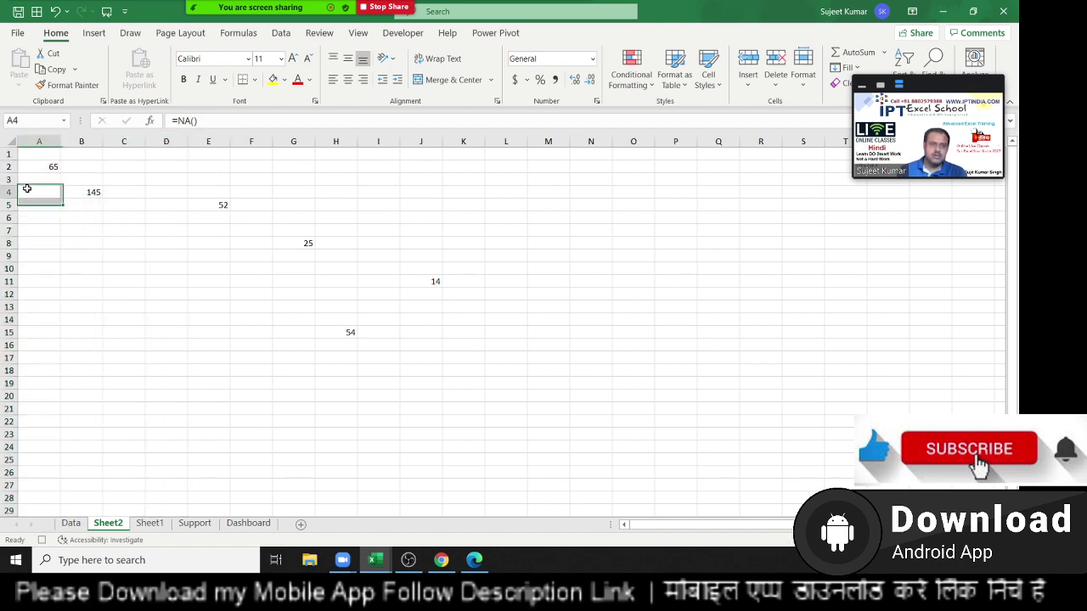
drag(41, 142, 147, 150)
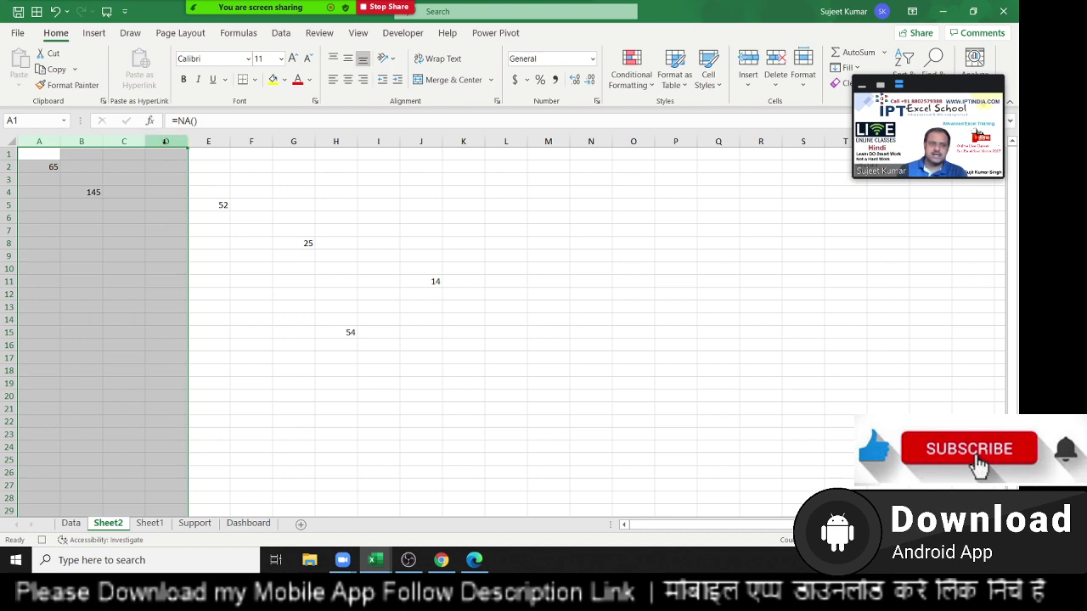
right_click(166, 147)
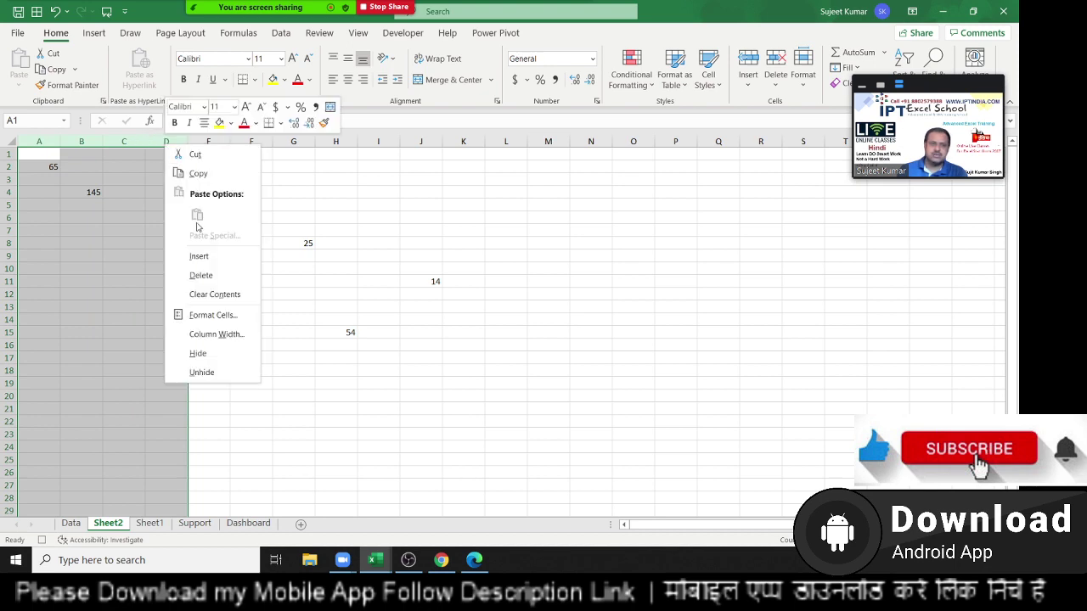
click(195, 275)
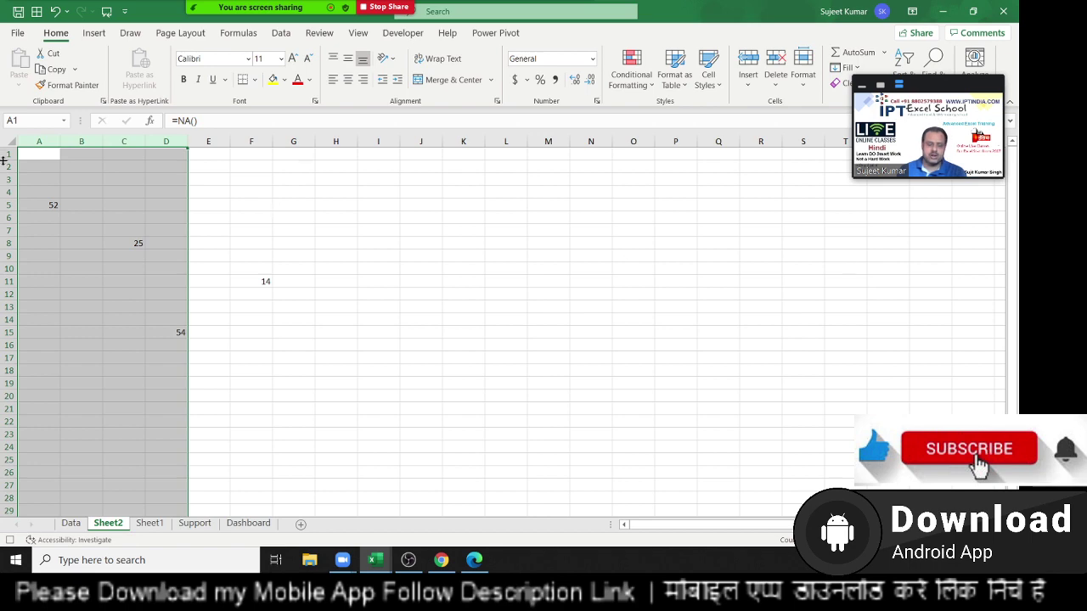
key(ctrl+z)
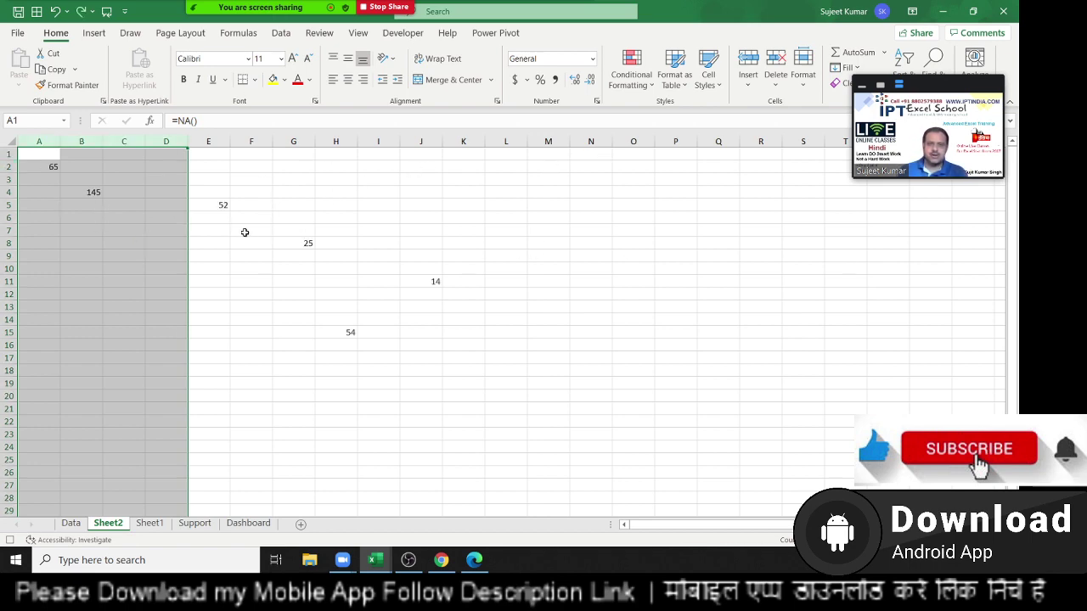
drag(49, 158, 166, 411)
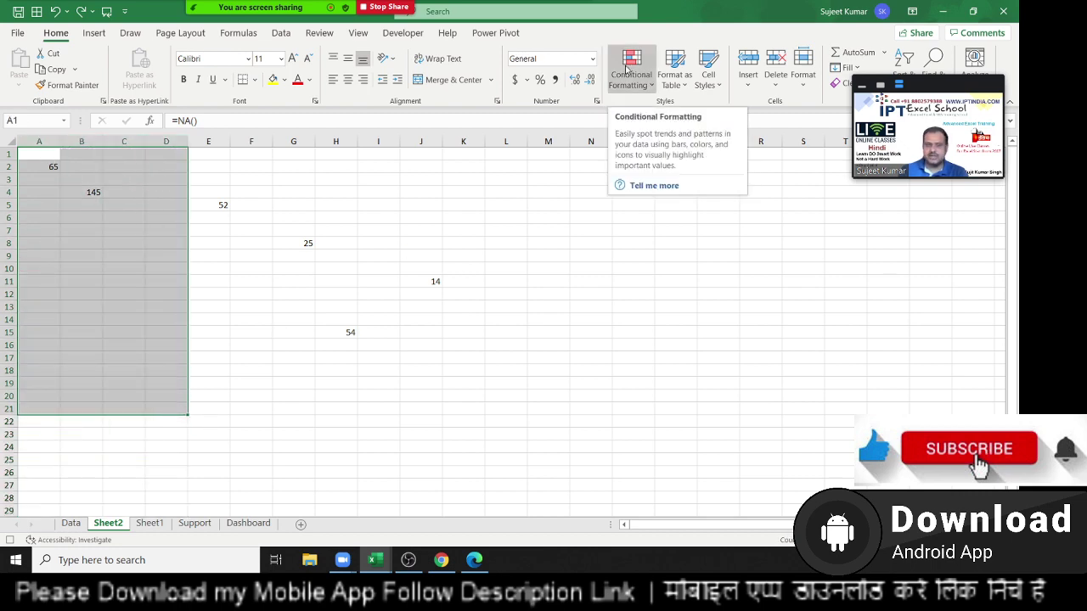
key(Delete)
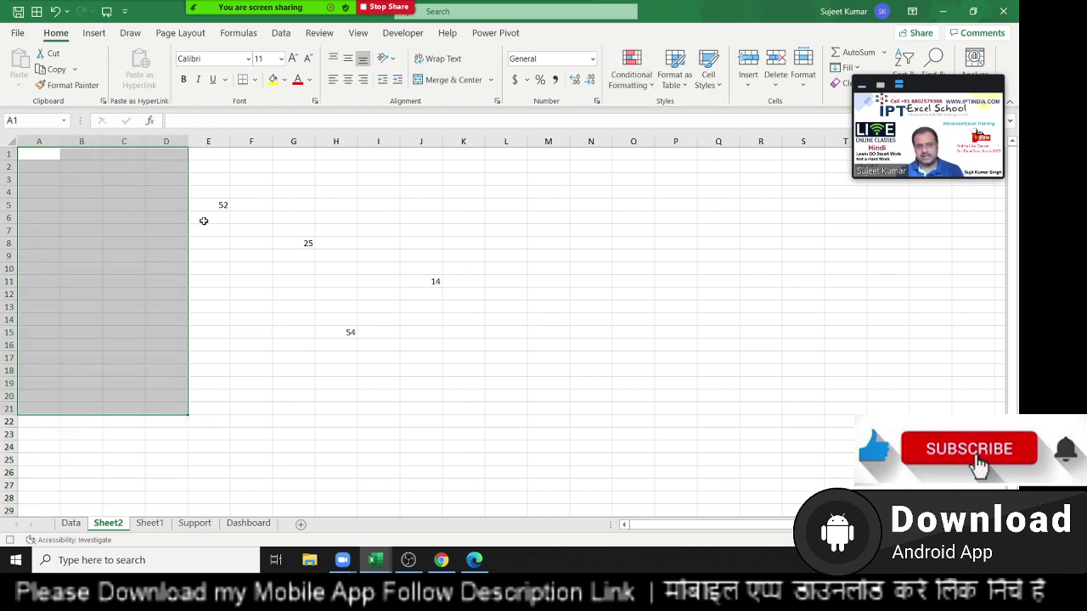
key(ctrl+z)
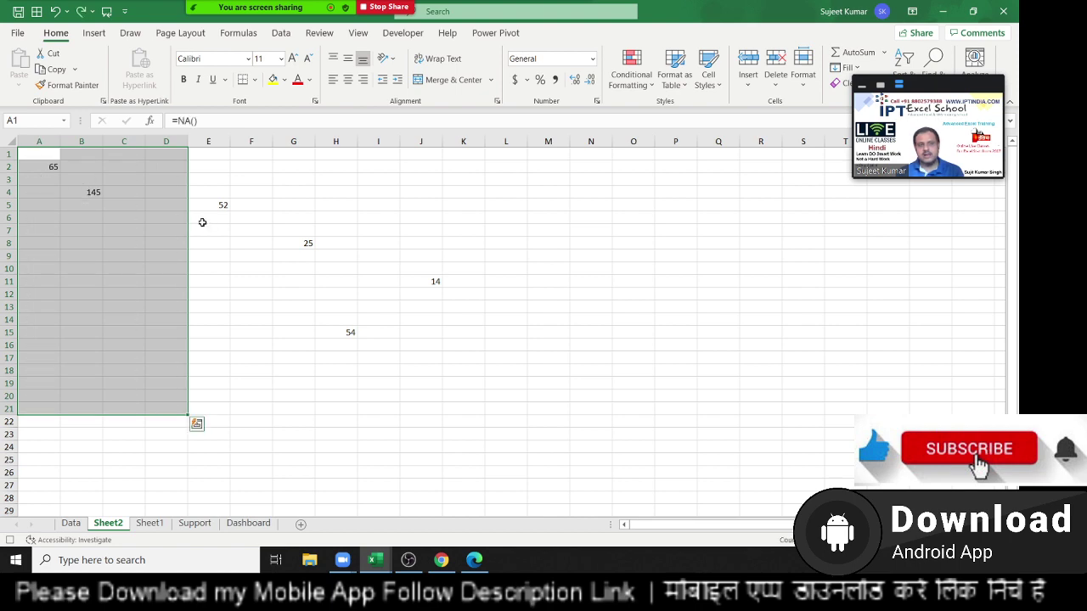
click(274, 86)
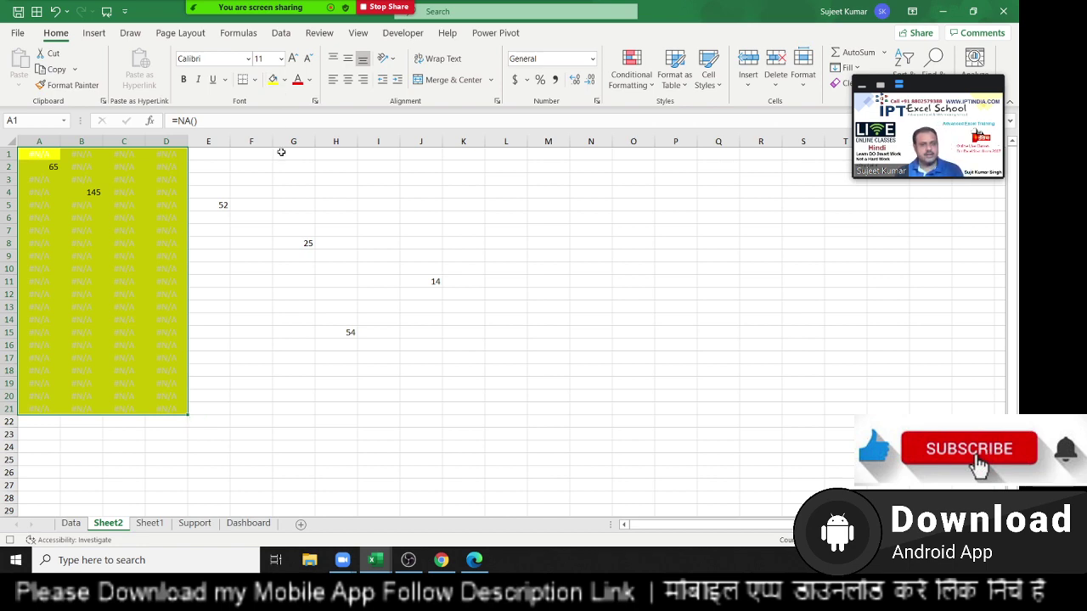
key(ctrl+z)
key(ctrl+q)
Select the range C3:E9, then clear the selection.
click(153, 218)
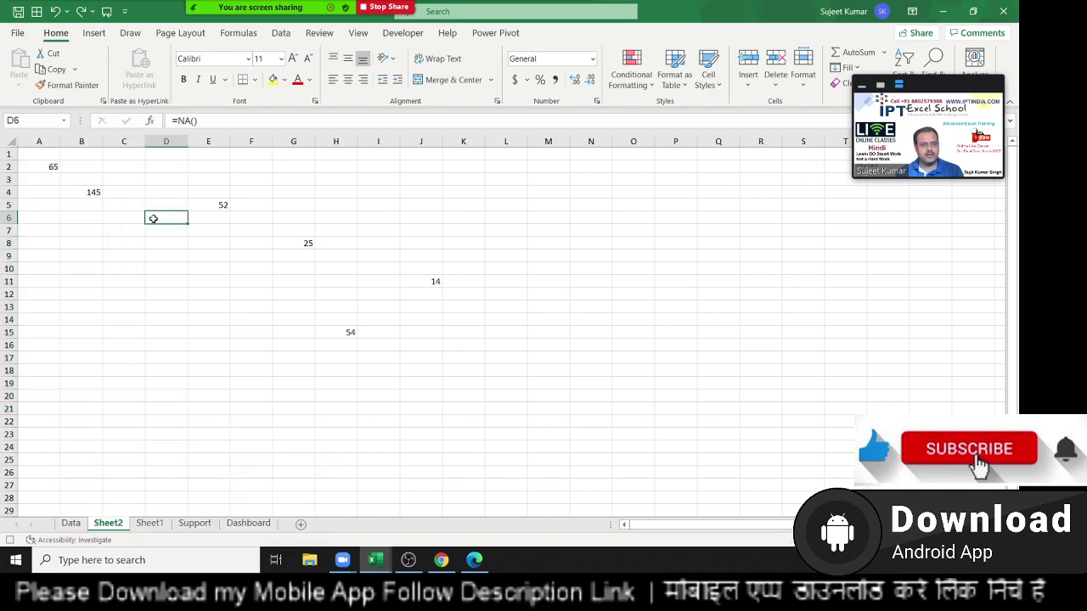
drag(114, 183, 214, 257)
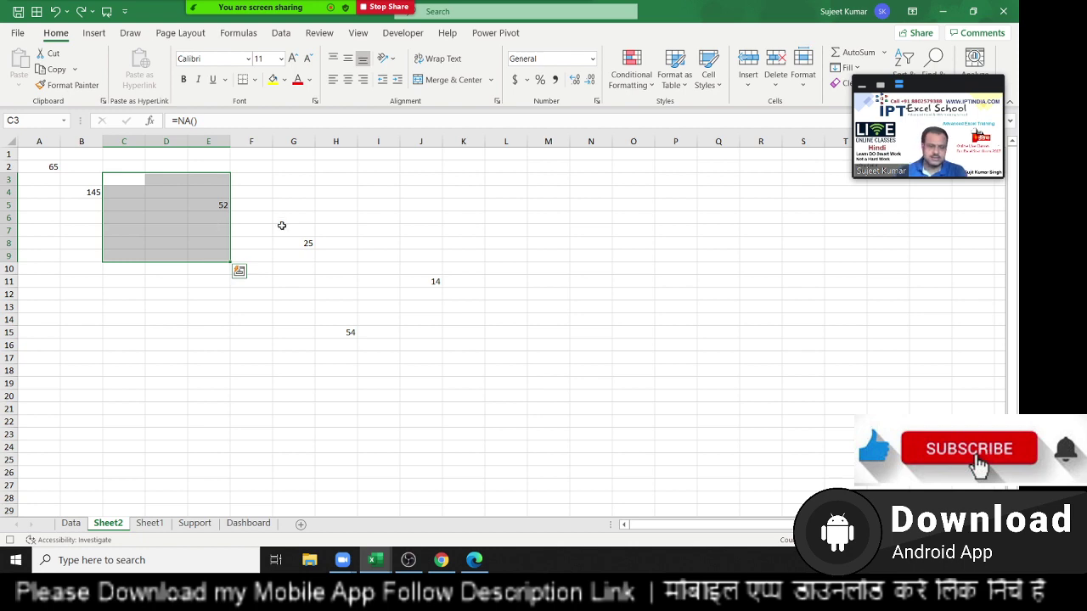
click(171, 254)
Delete the Sheet2 worksheet permanently.
right_click(127, 526)
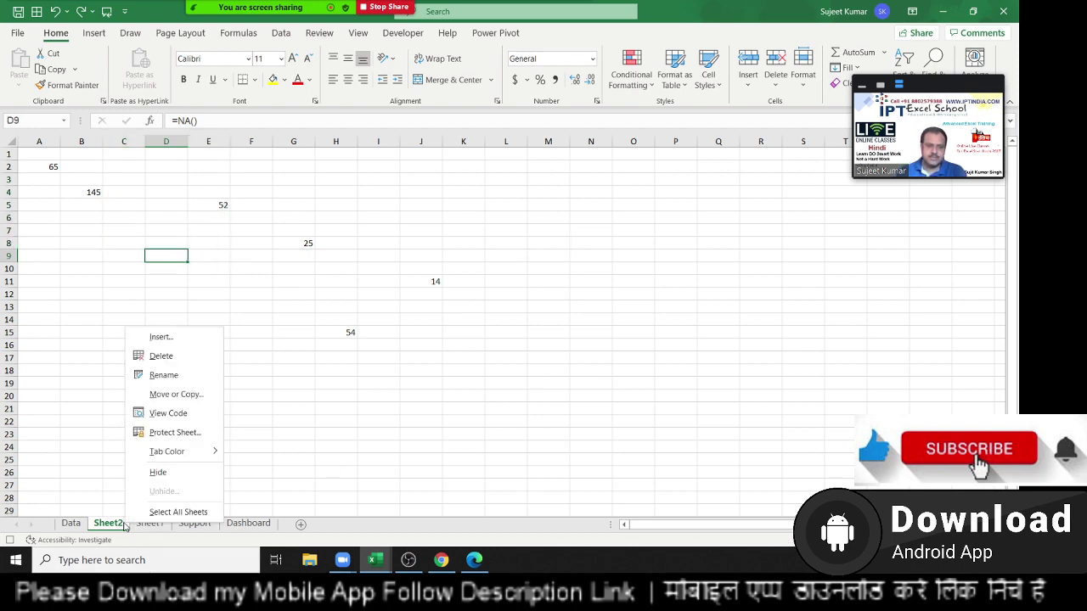
click(173, 364)
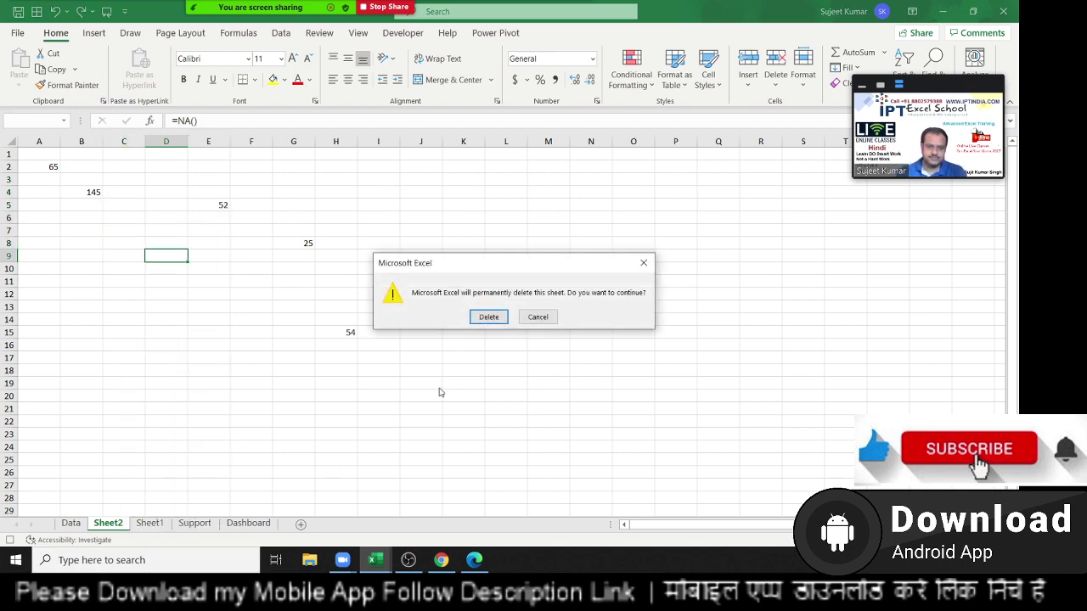
click(486, 317)
Add a new sheet and enter 85, 25, 63, a blank, then 25, 63, 25, 25 in A1:A8.
click(259, 525)
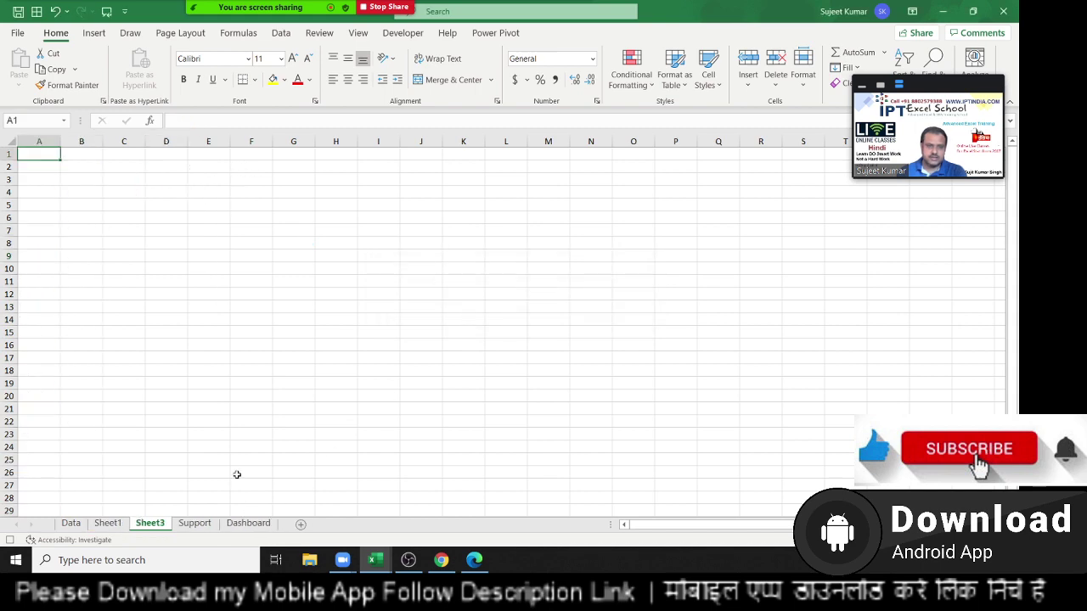
text(85)
key(Return)
text(25)
key(Return)
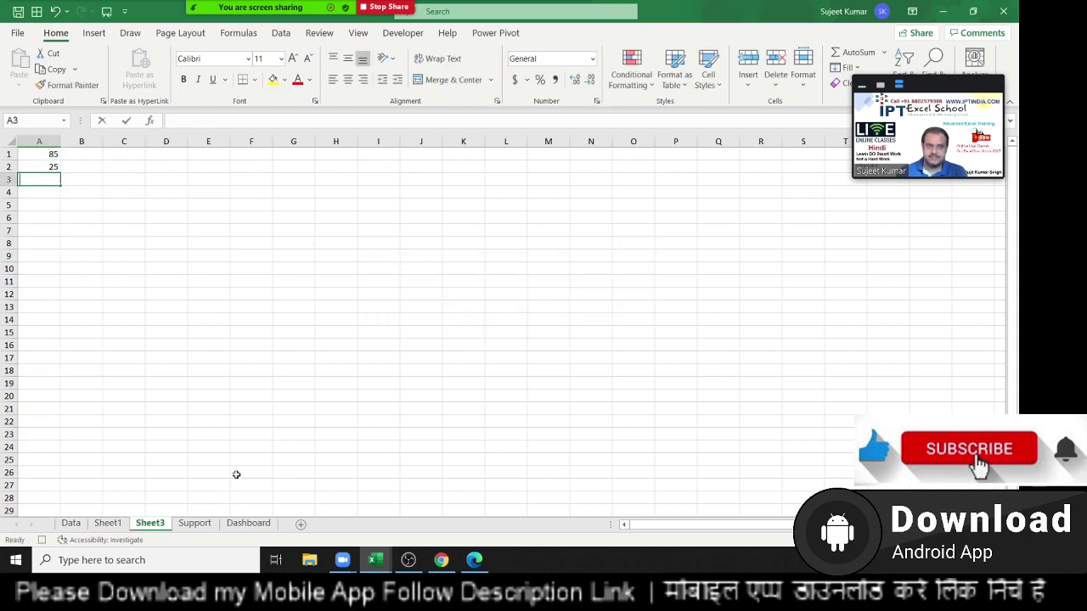
text(63)
key(Return)
key(Return)
text(25)
key(Return)
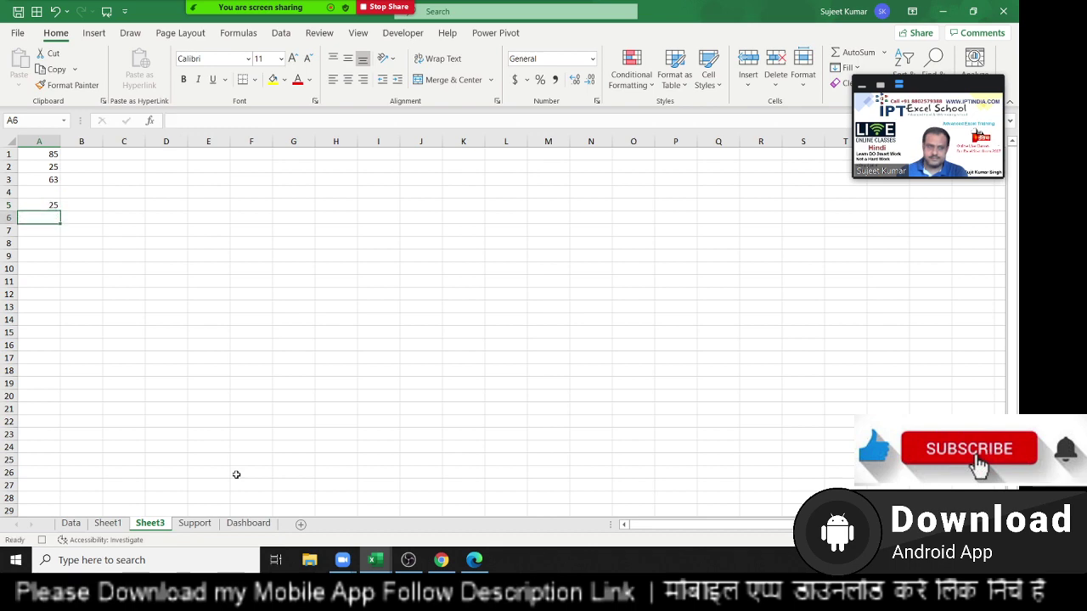
text(63)
key(Return)
text(25)
key(Return)
text(2)
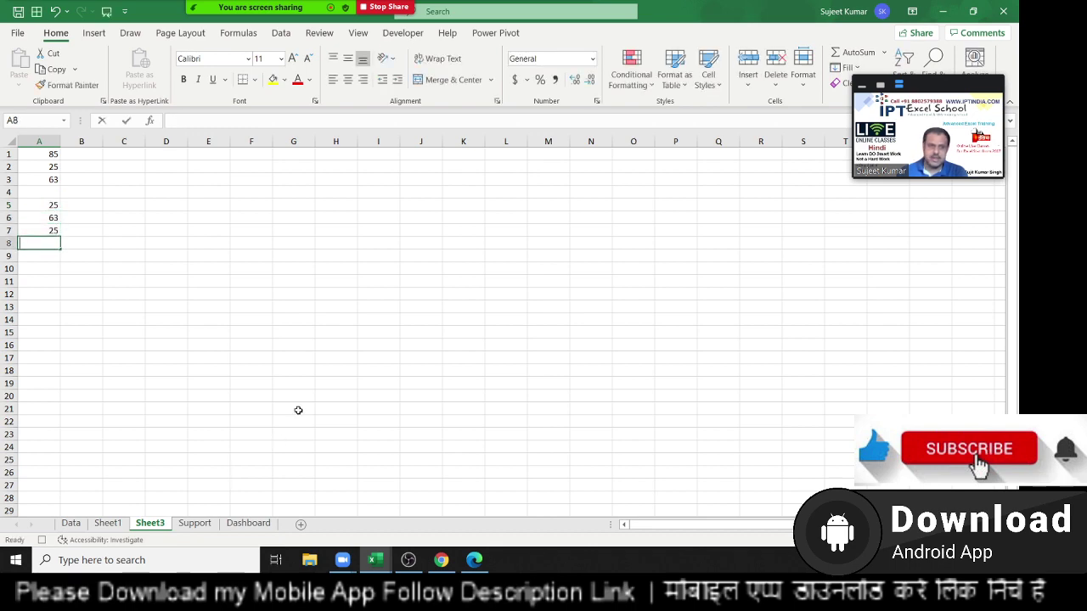
text(5)
key(Return)
Leave A9 blank and enter 65, 85, 25, 65 in A10:A13.
key(Return)
text(65)
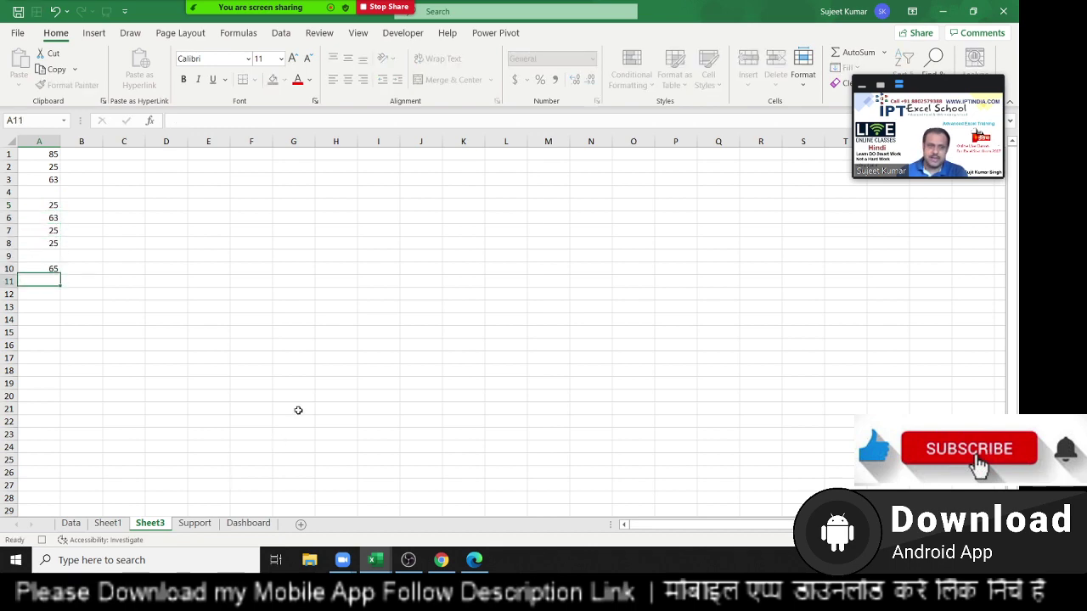
key(Return)
text(85)
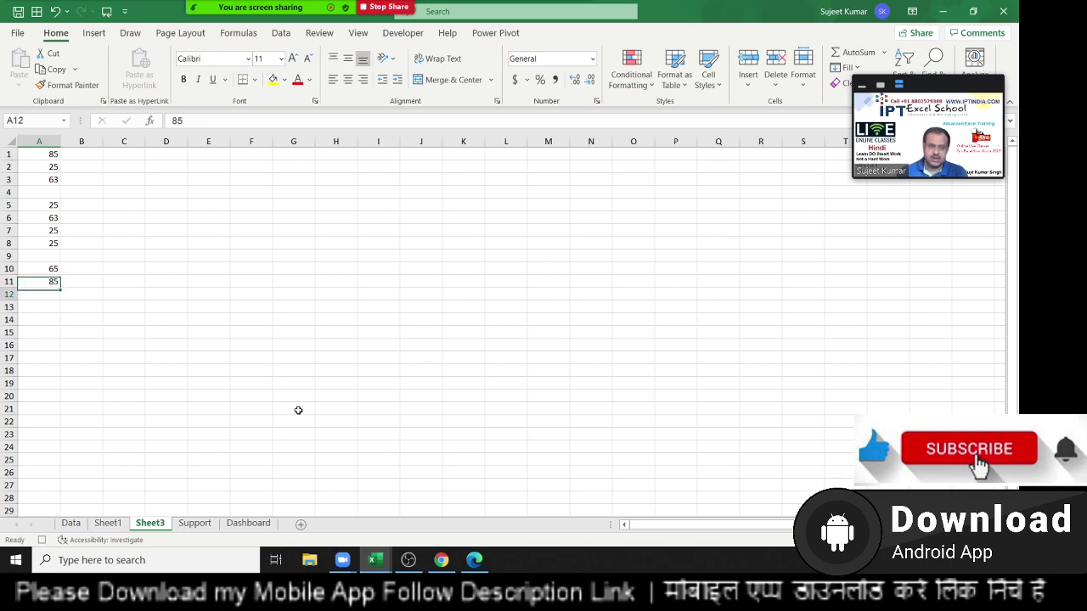
key(Return)
text(25)
key(Return)
text(65)
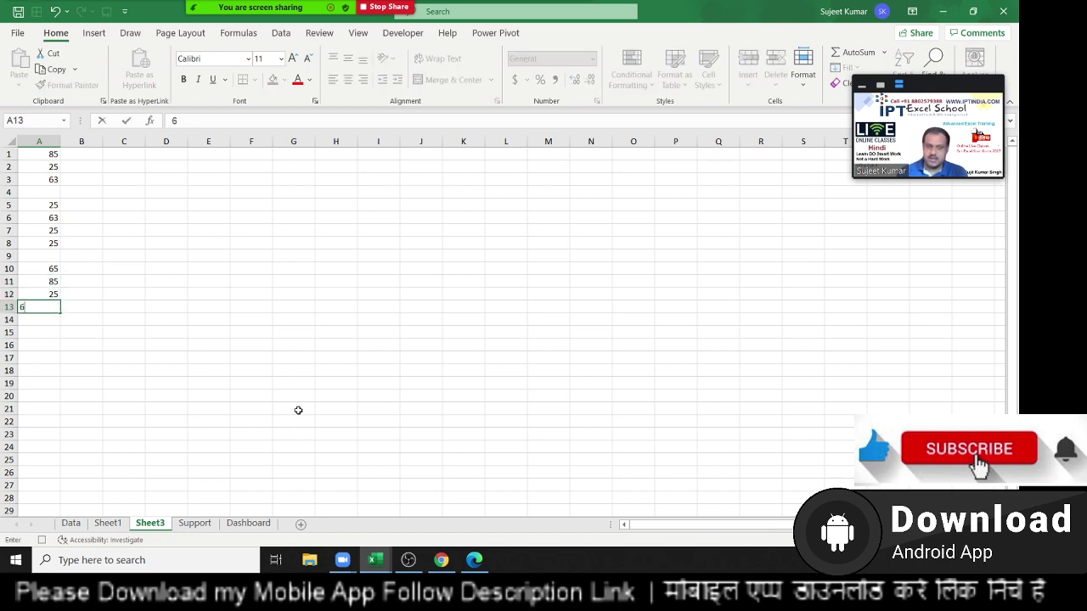
key(Return)
text(2)
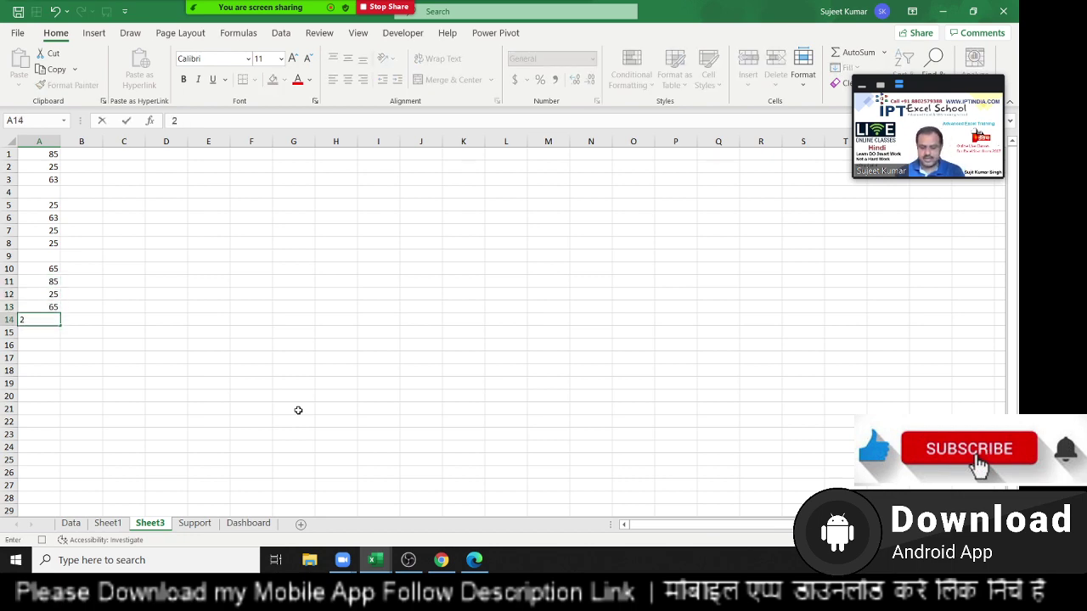
Leave A14 blank and enter 352, 25, 251 in A15:A17.
key(Return)
text(352)
key(Return)
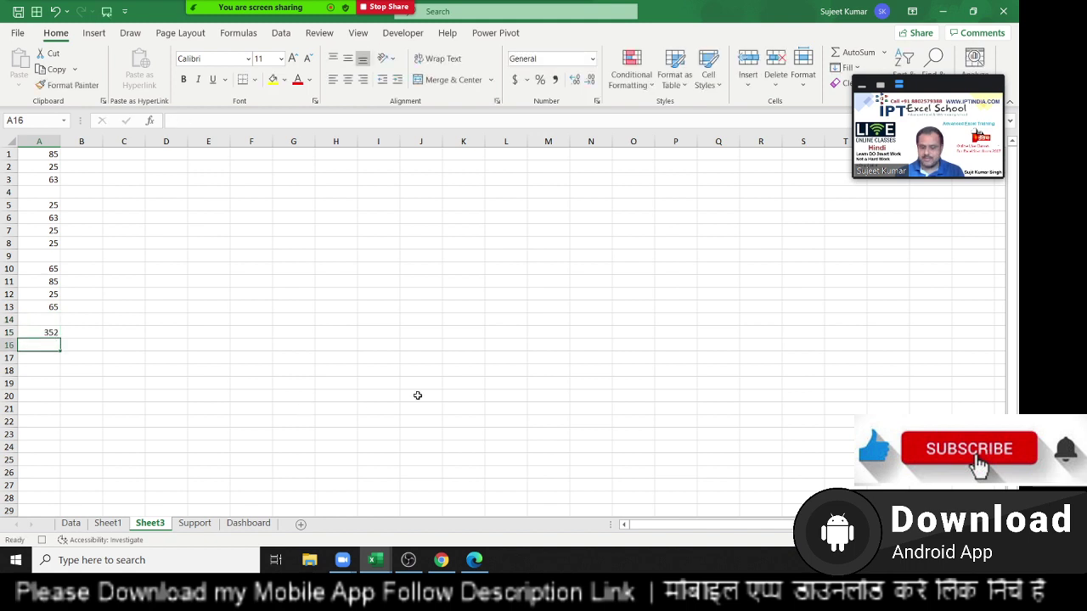
text(25)
key(Return)
text(251)
key(Return)
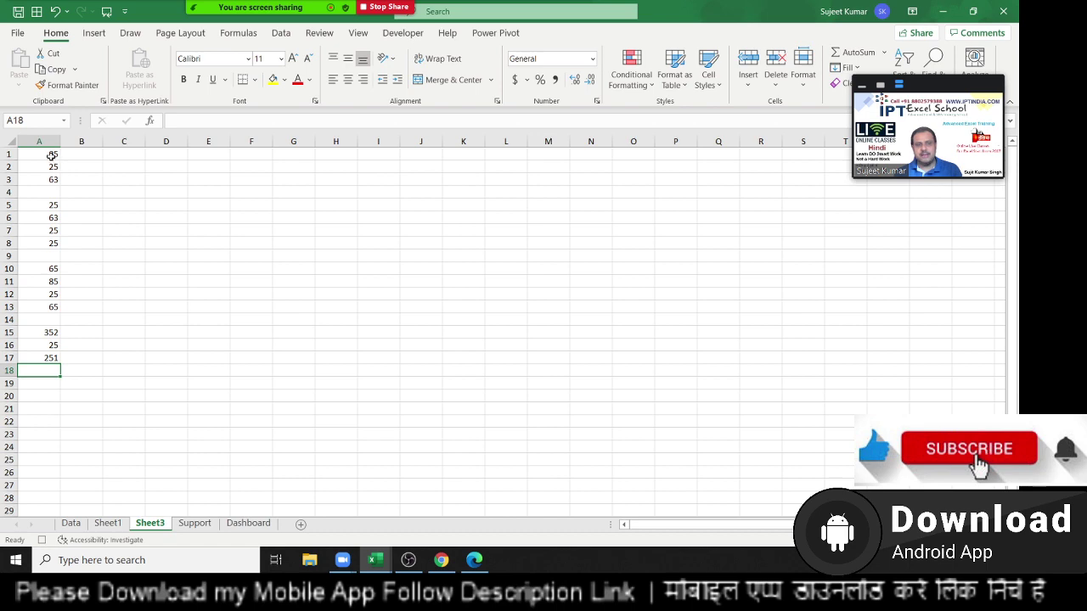
Select A1:A17 and open Go To Special from Find & Select, then cancel it.
drag(51, 154, 27, 354)
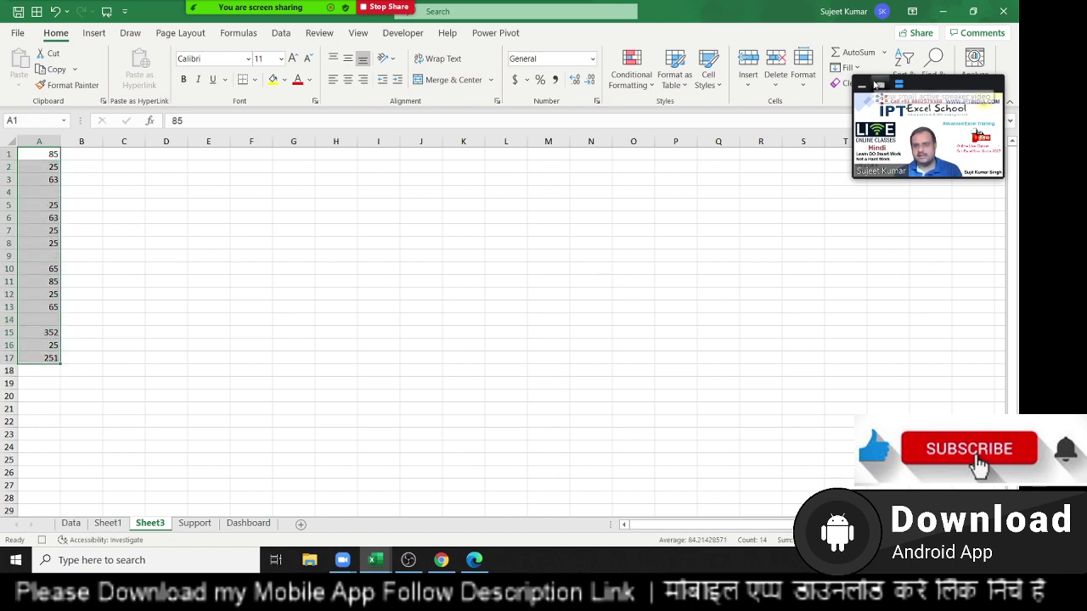
mouse_move(876, 84)
mouse_down()
mouse_move(893, 65)
mouse_move(925, 225)
mouse_up()
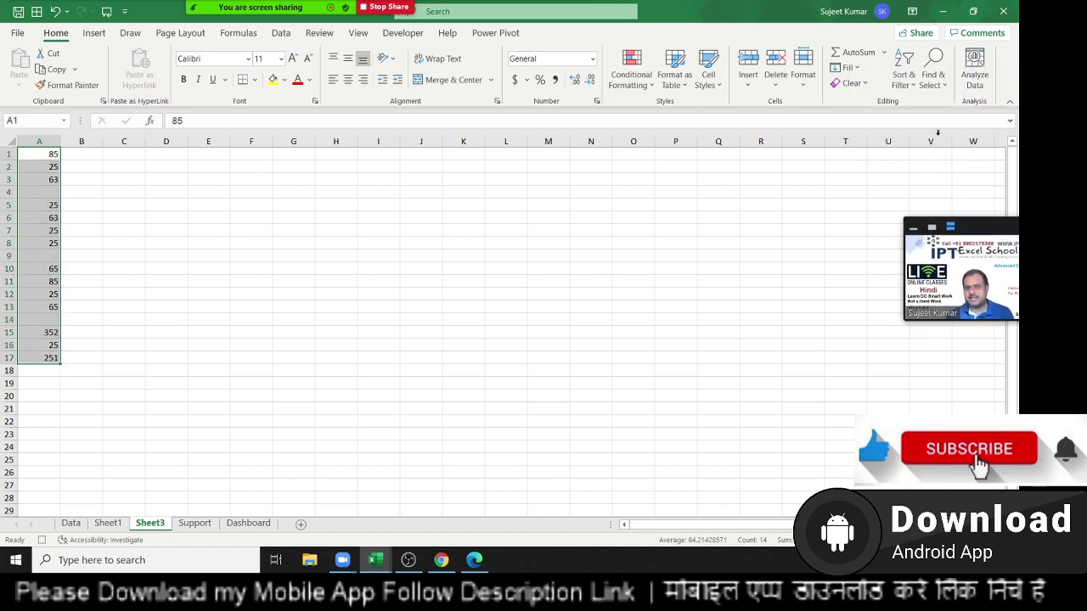
click(934, 68)
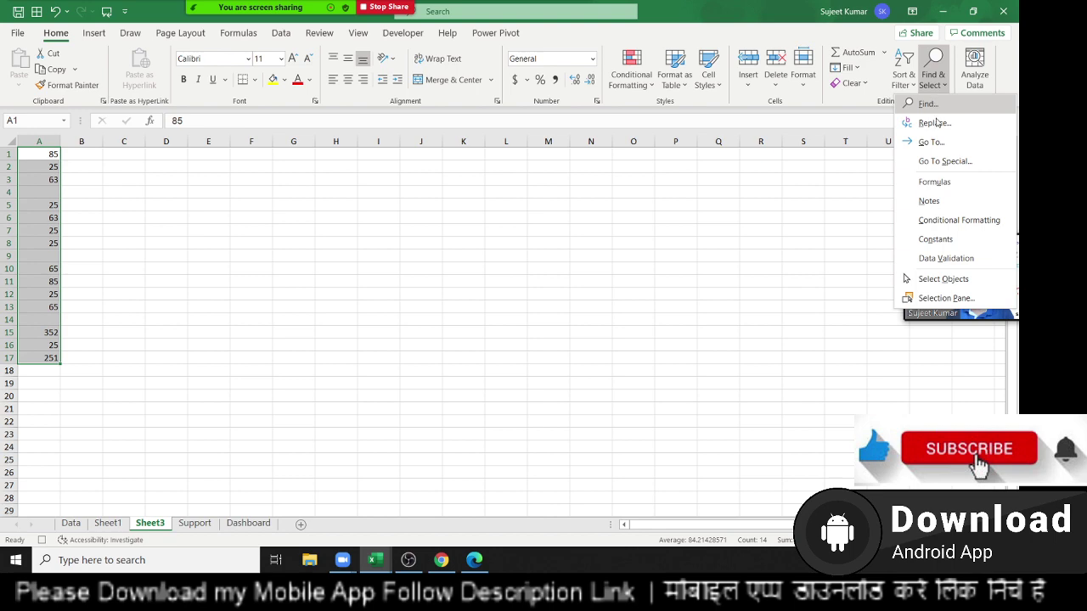
click(947, 162)
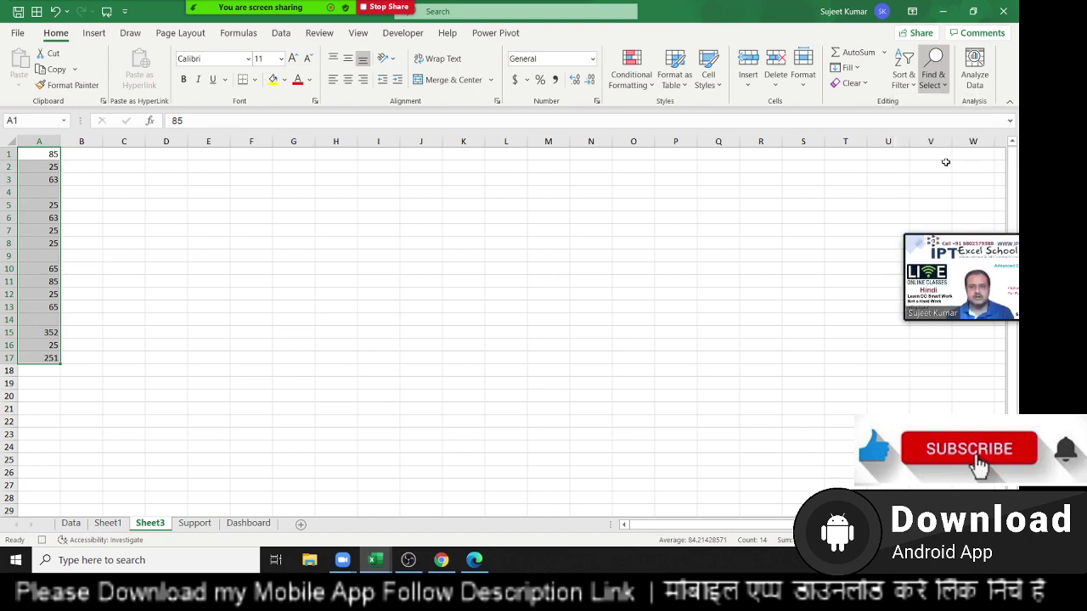
drag(633, 111, 473, 160)
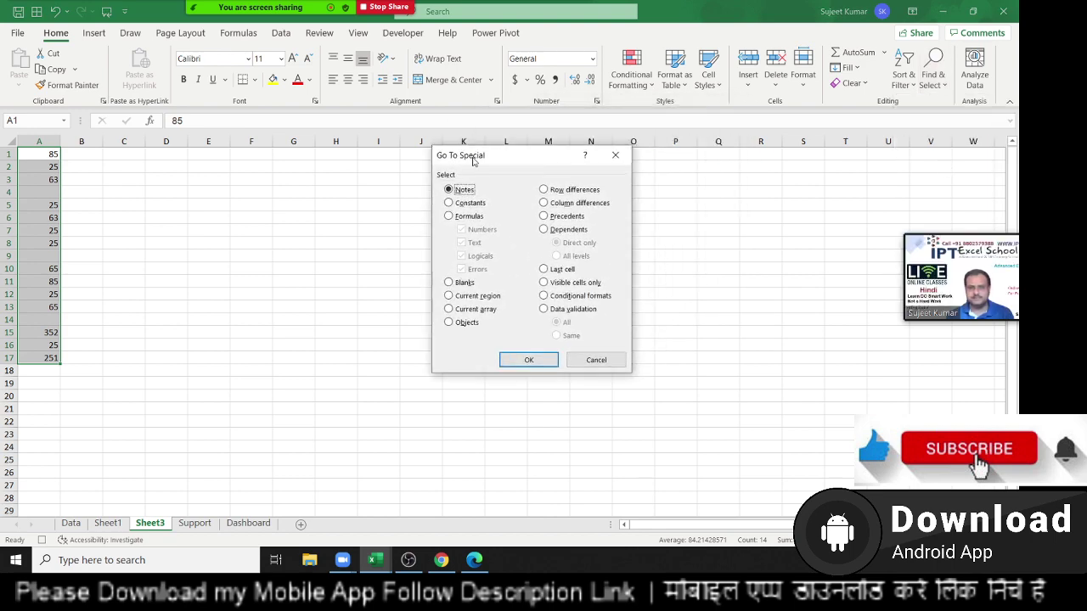
key(Escape)
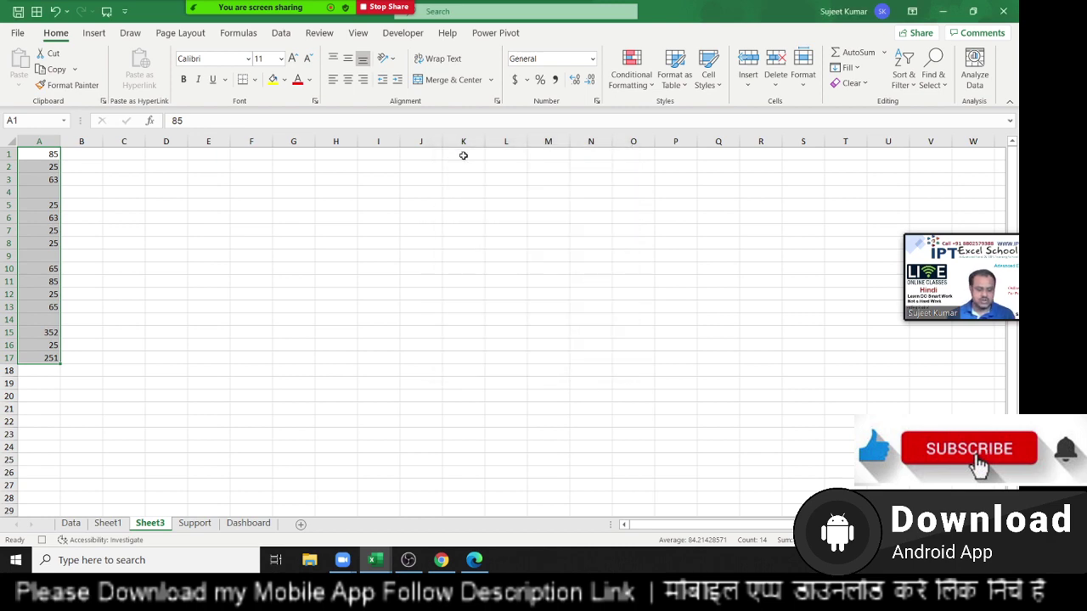
Select the blank cells A4, A9, A14 via Go To Special > Blanks and choose to delete entire rows.
key(ctrl+g)
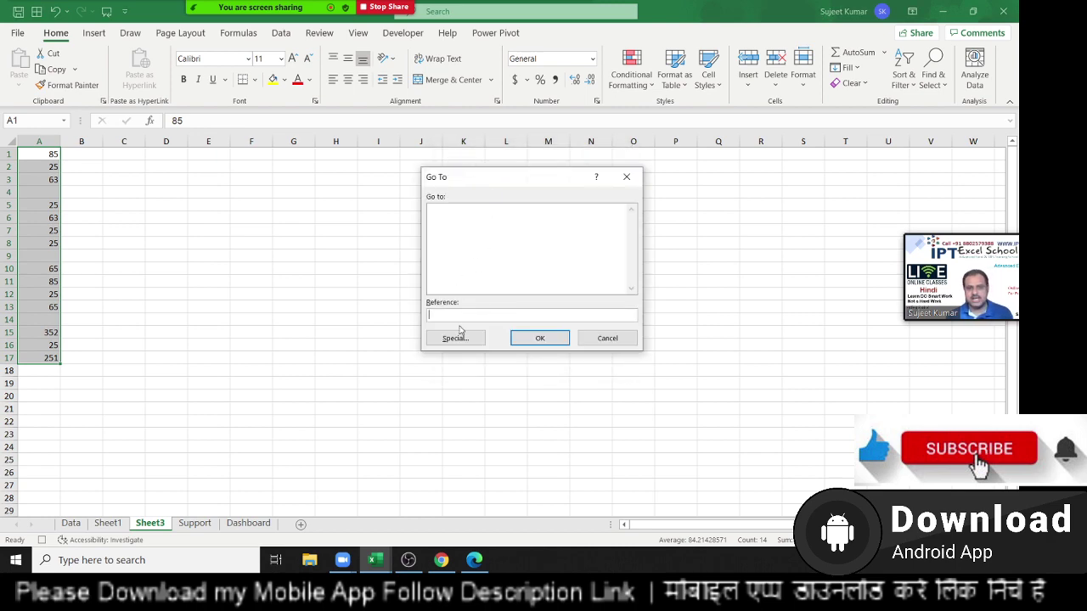
click(460, 339)
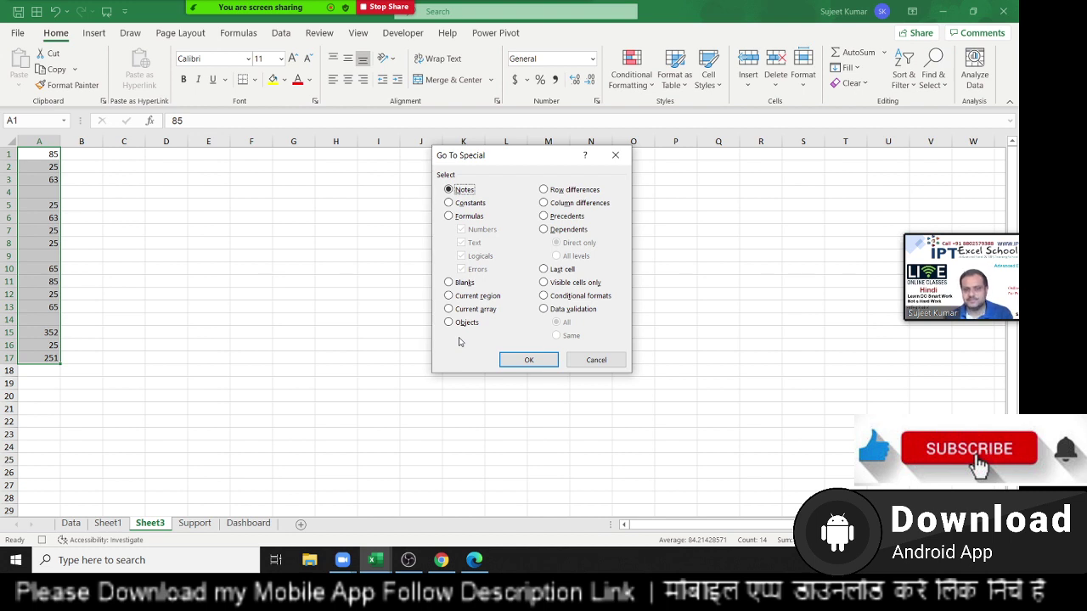
click(448, 282)
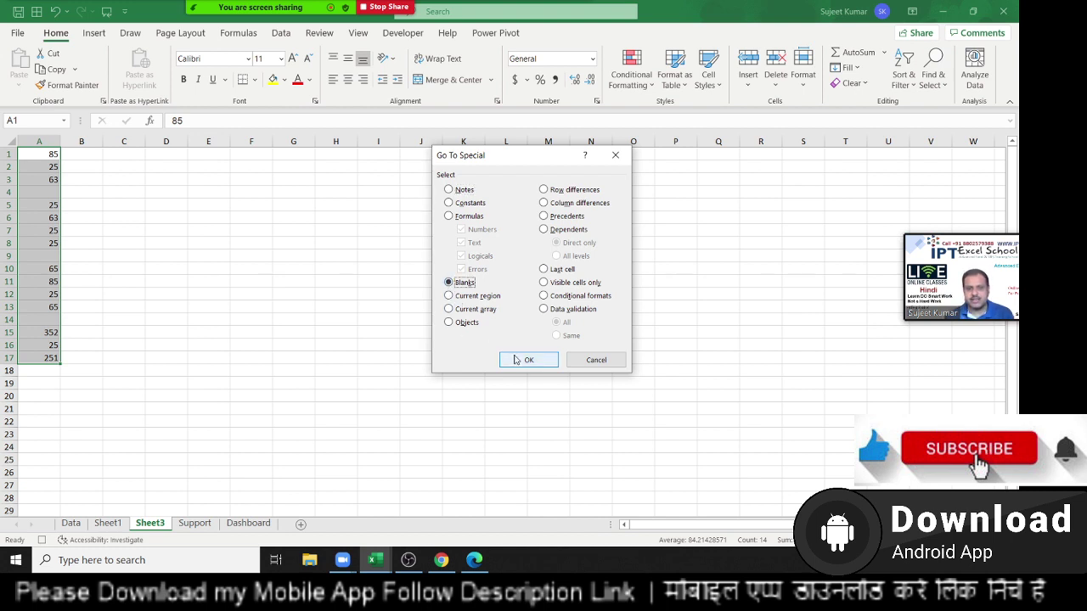
click(519, 360)
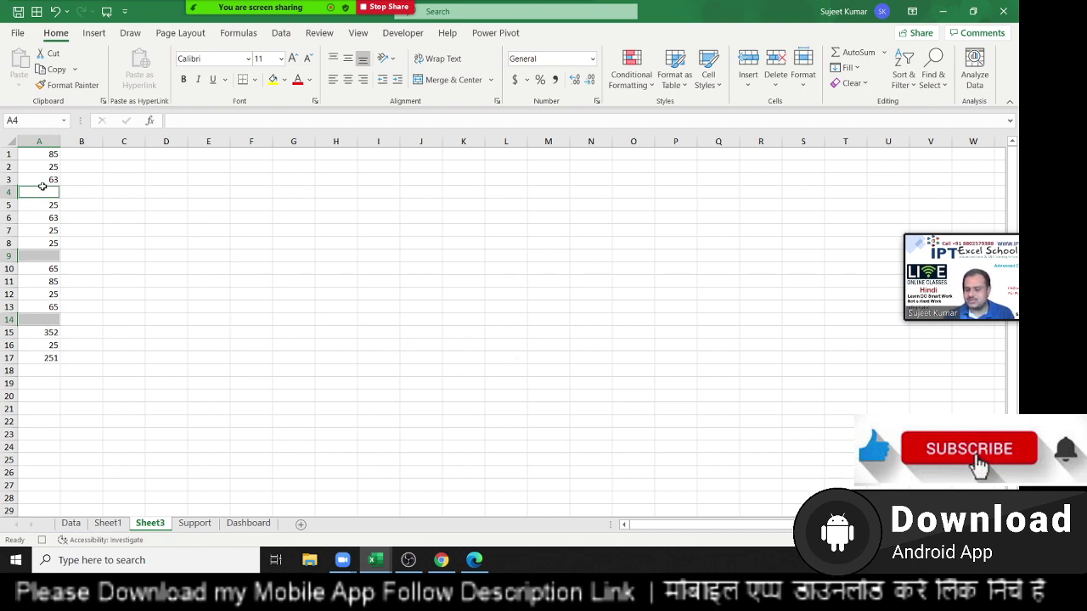
key(ctrl+minus)
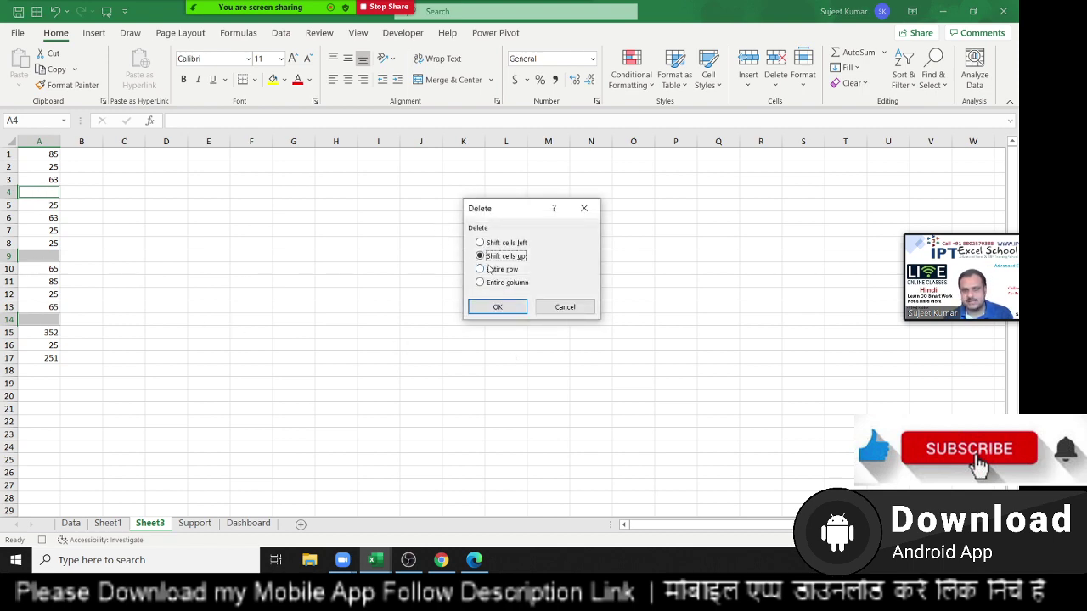
click(489, 269)
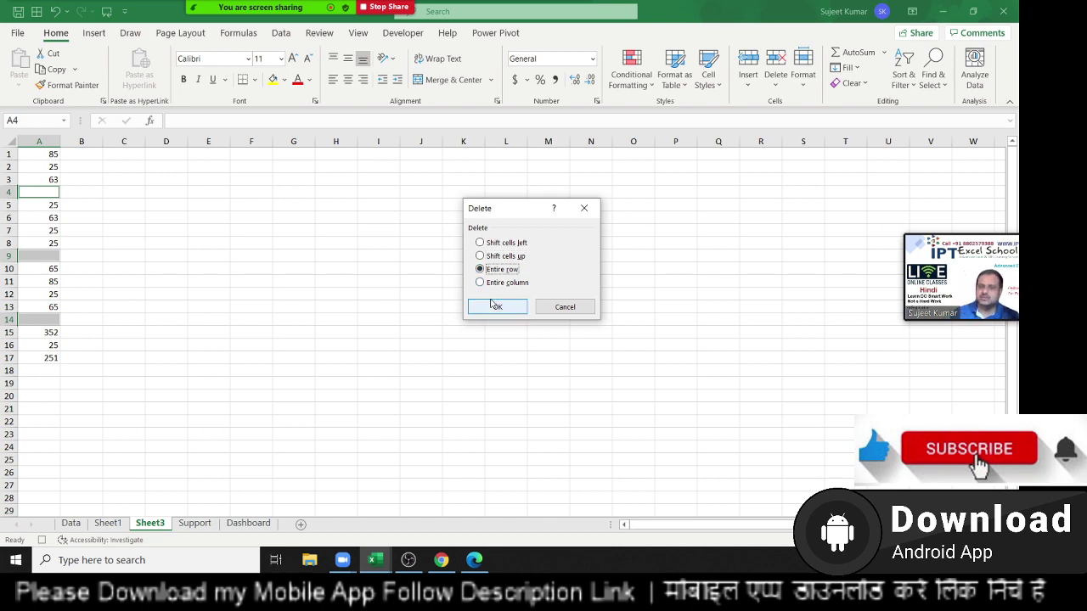
click(492, 303)
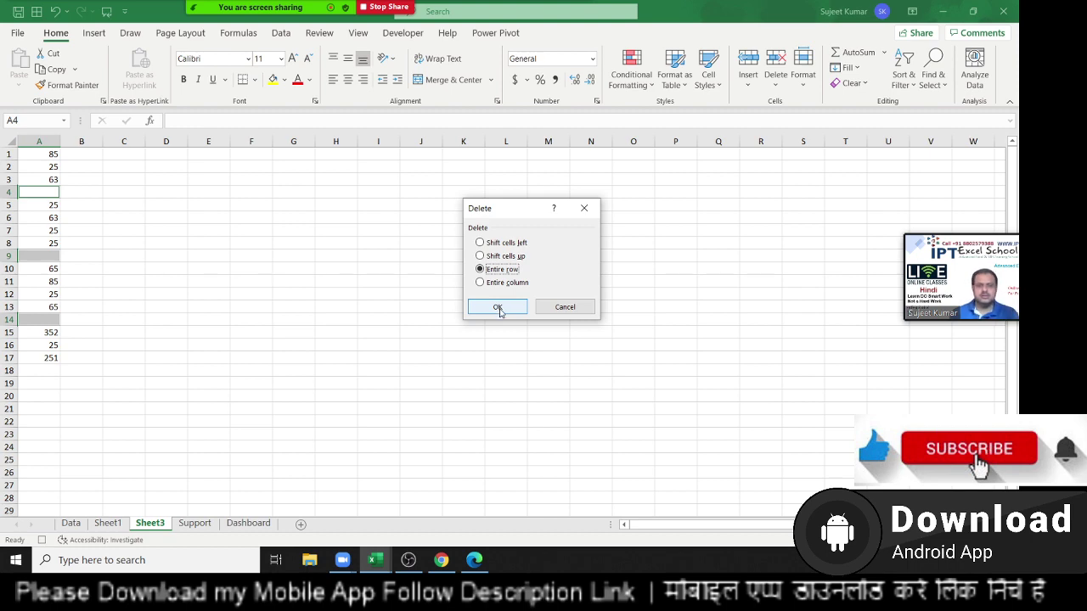
Delete blank rows 4, 9 and 14, clear the selection, and open then close Find & Select.
click(498, 308)
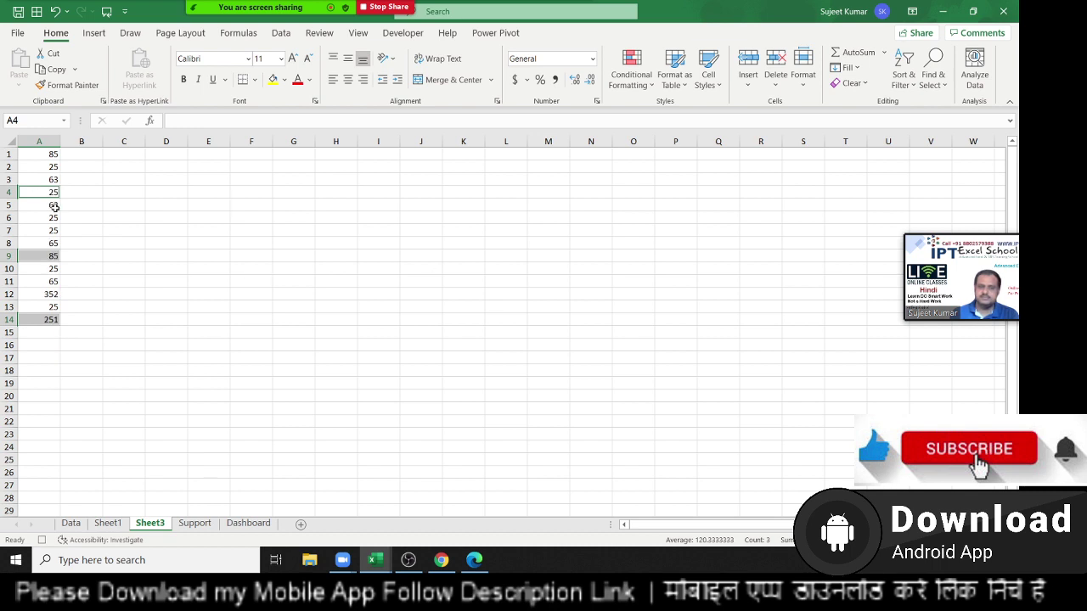
click(54, 205)
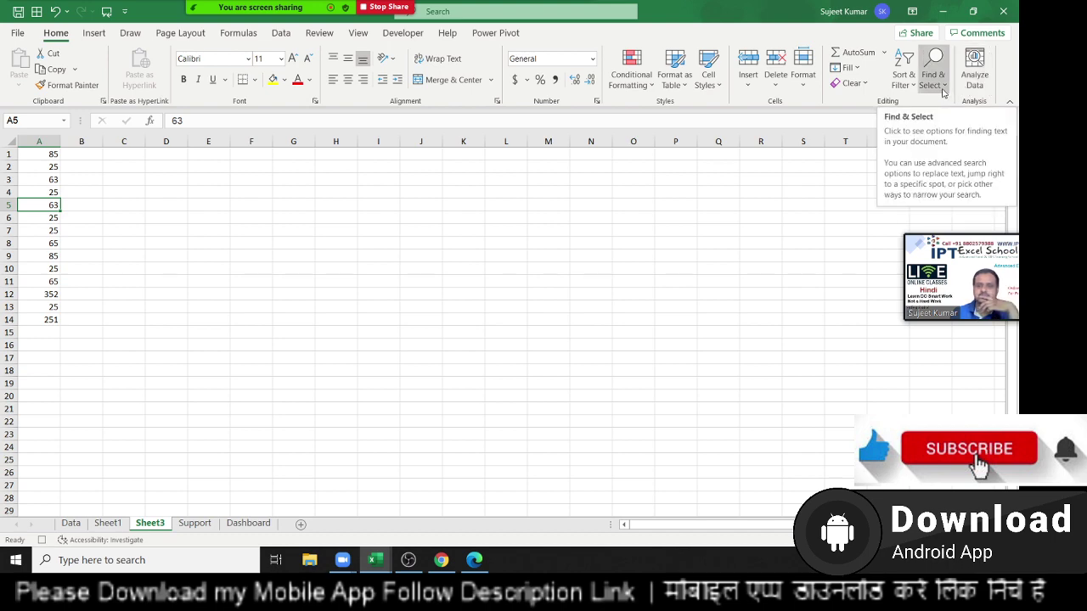
click(941, 92)
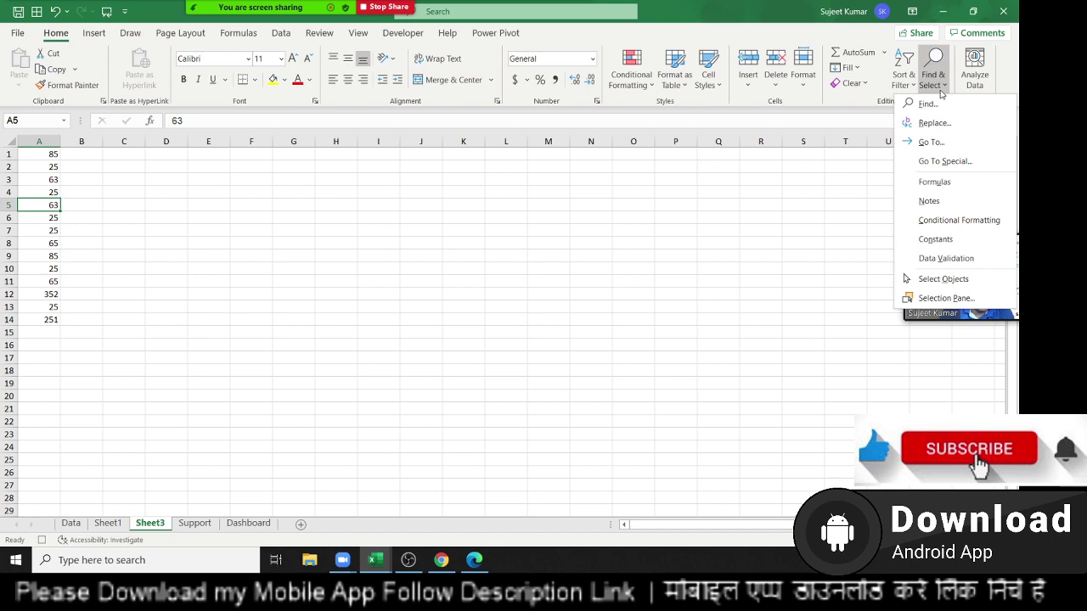
click(941, 91)
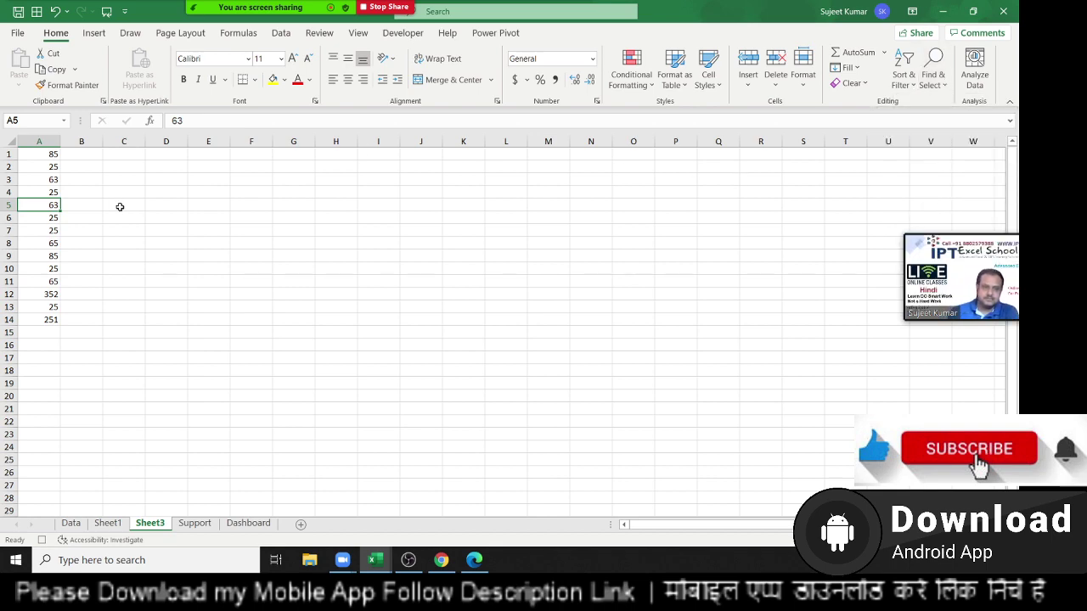
Return to the Data sheet and select the first Qty cell, J2.
click(70, 522)
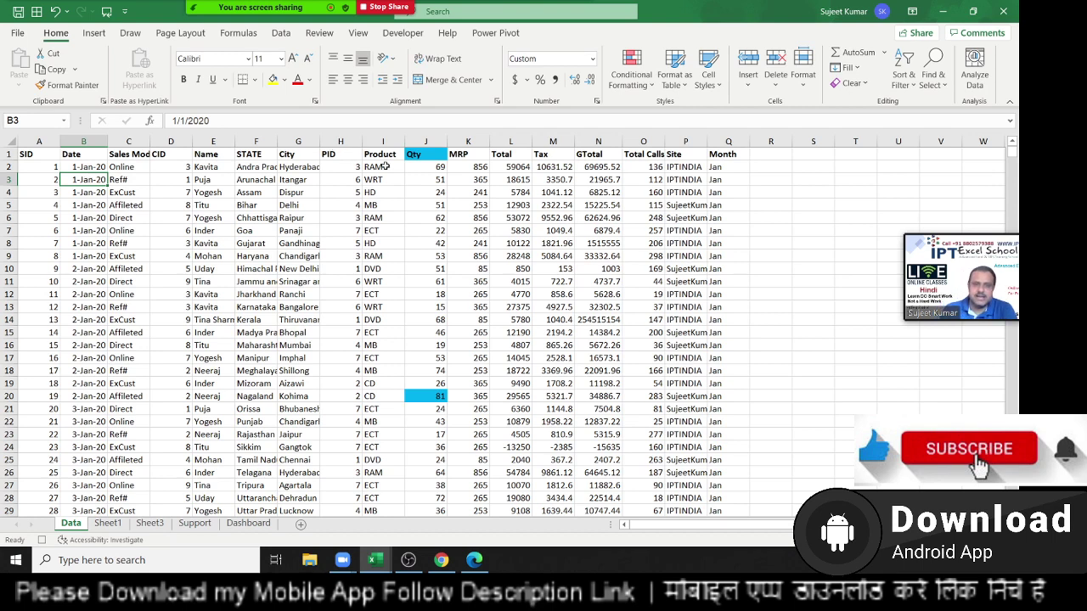
click(427, 165)
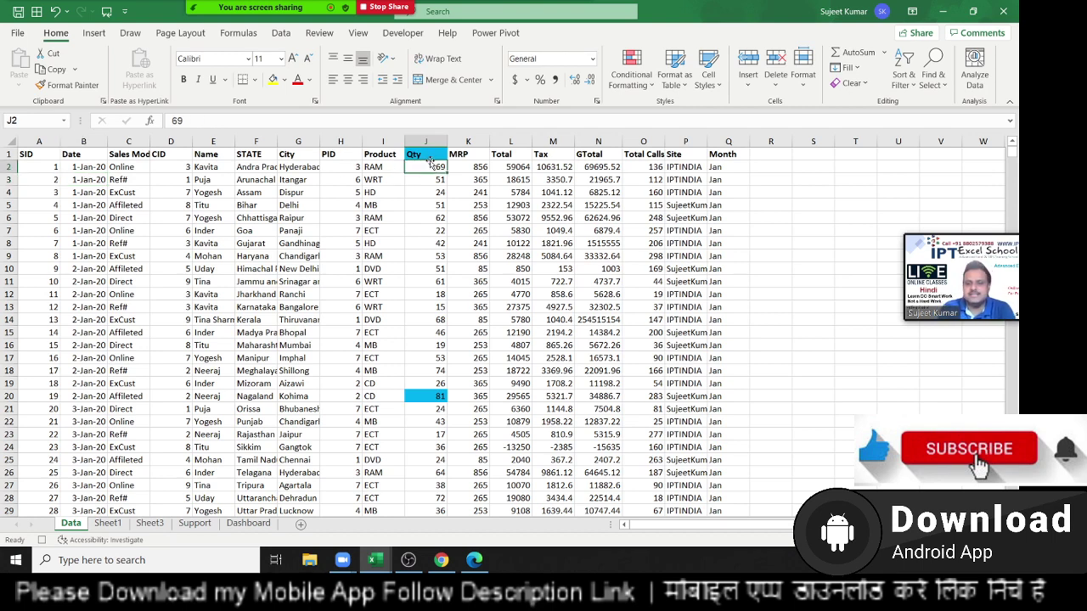
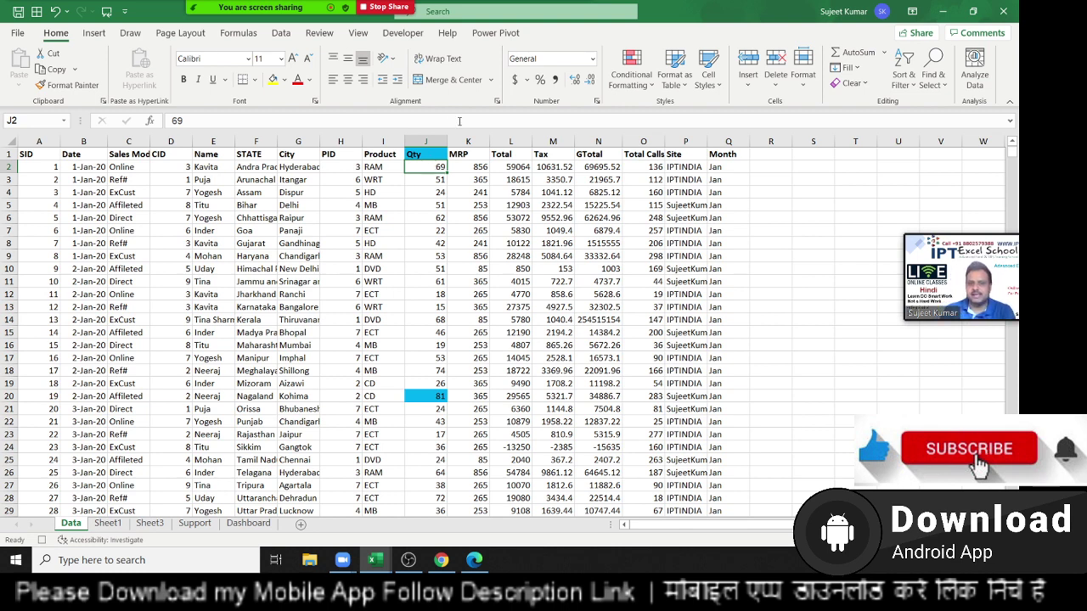
Delete the Tax column (M) so GTotal shifts into column M.
click(564, 142)
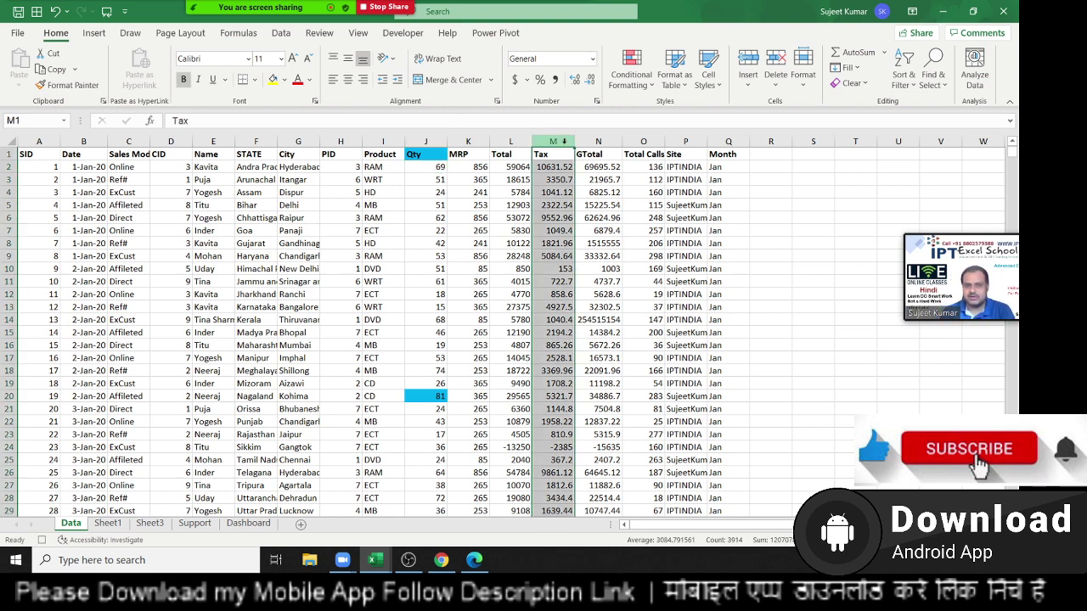
right_click(564, 143)
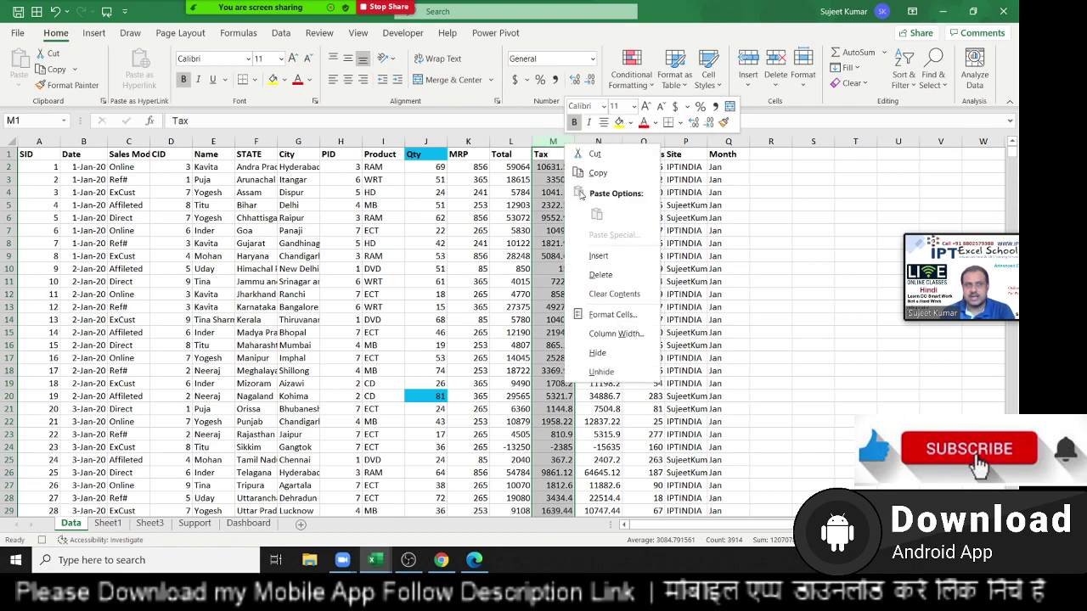
click(600, 274)
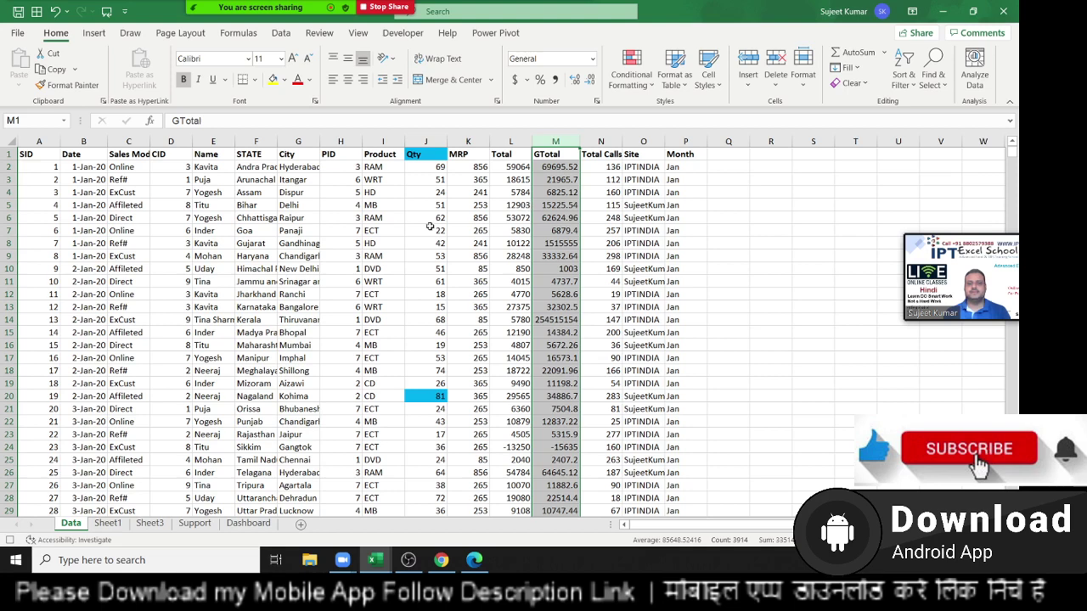
From B2, start a formula-based conditional formatting rule, cancel it, then reopen Conditional Formatting from A2.
click(539, 170)
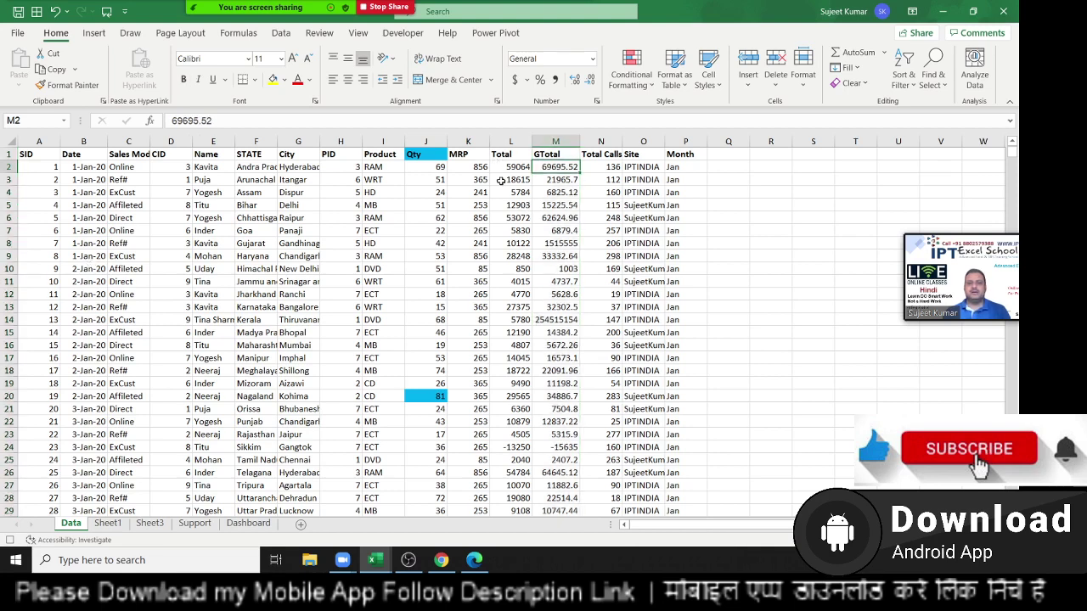
click(73, 169)
click(631, 72)
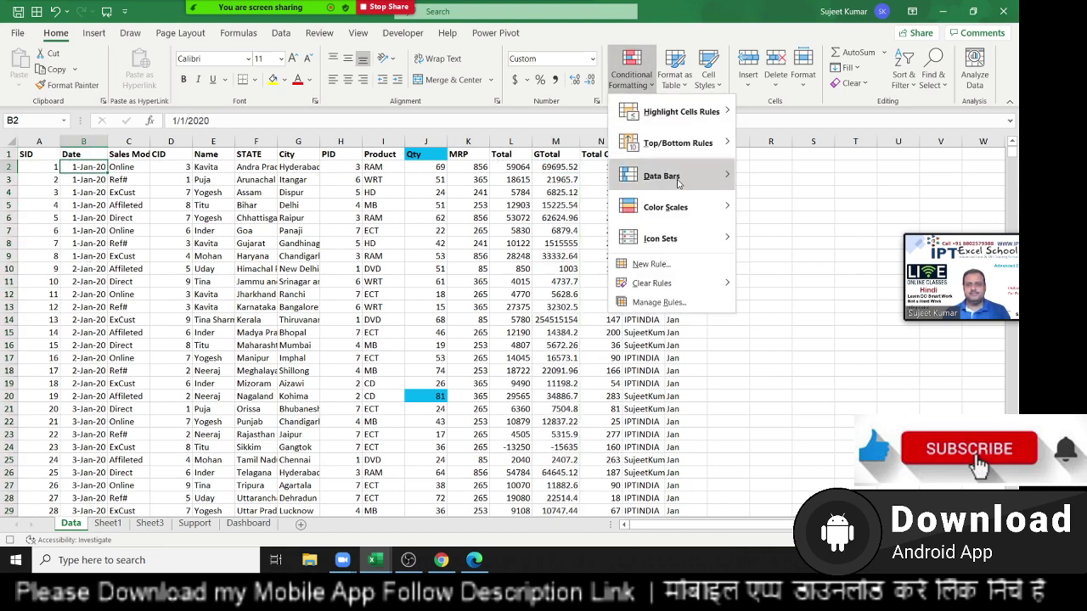
mouse_move(662, 242)
click(652, 264)
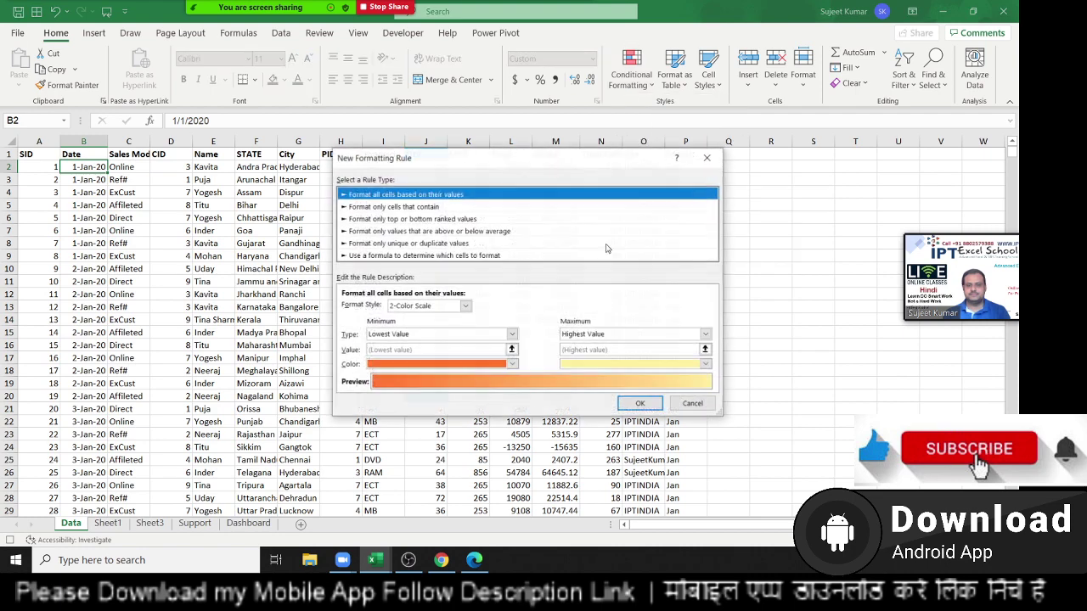
click(398, 255)
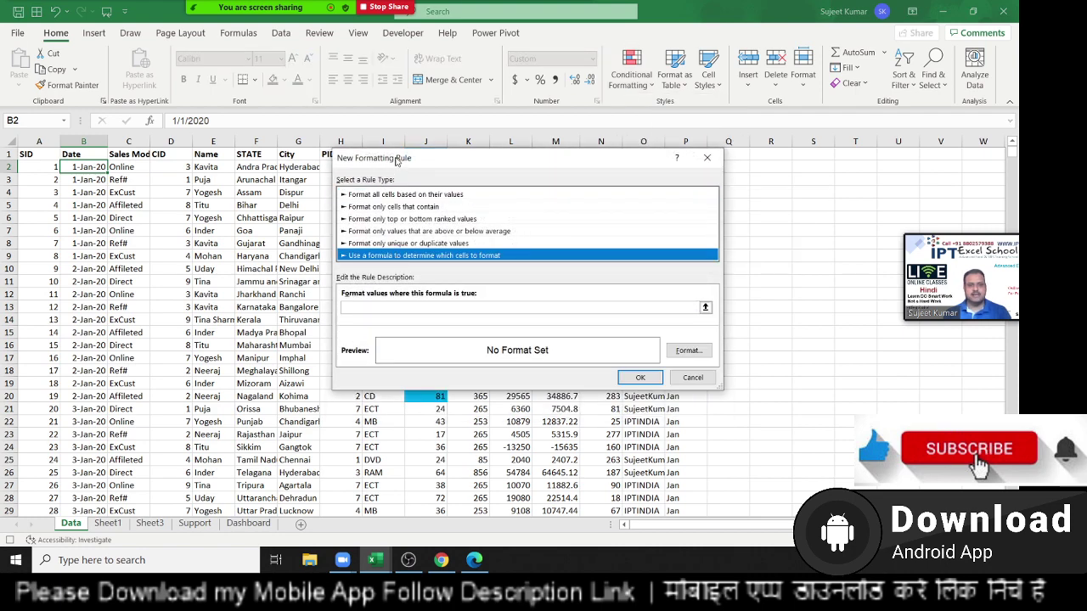
key(Escape)
click(56, 166)
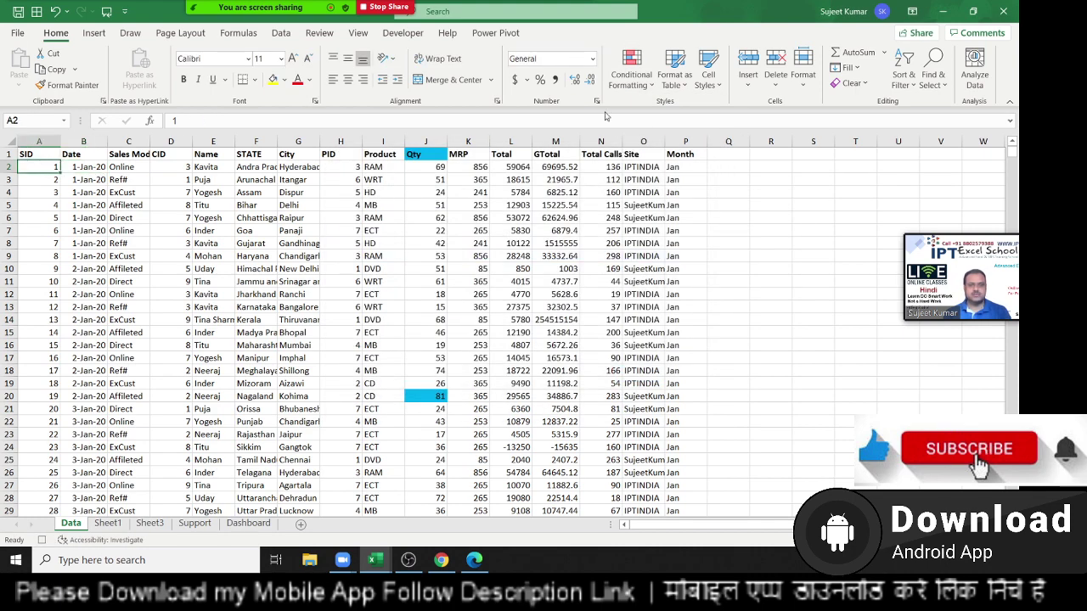
click(625, 79)
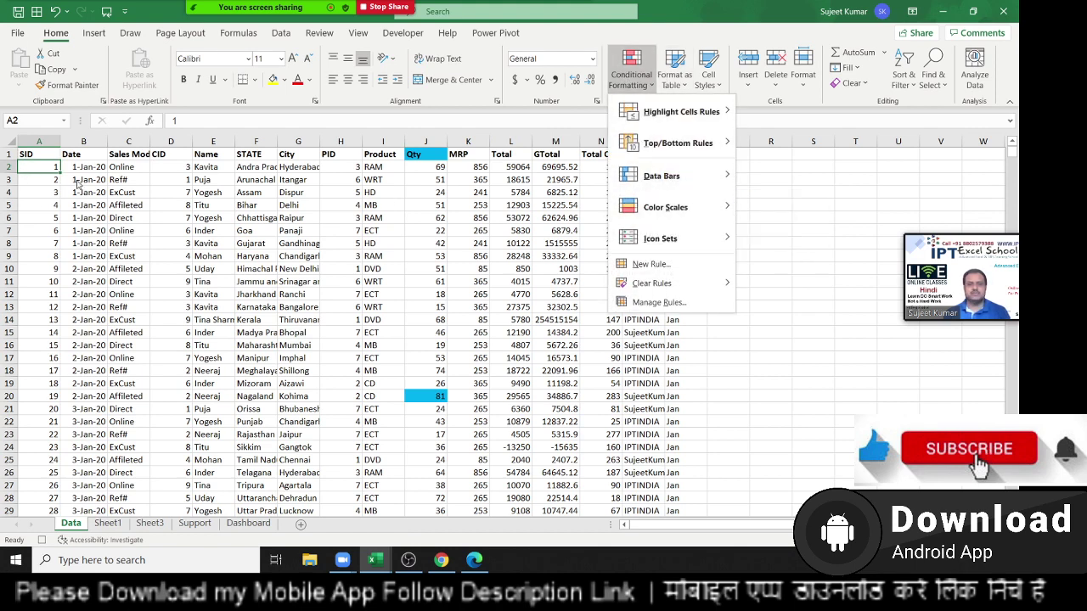
Create a formula rule =$M2*18%>10000, keeping the M2 row reference relative.
click(649, 264)
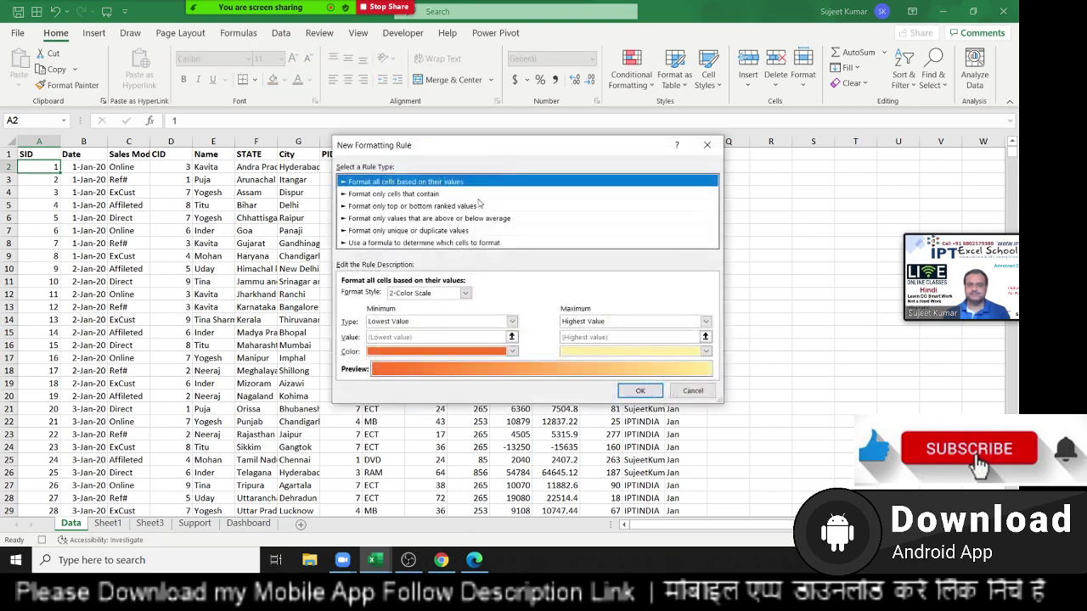
drag(507, 151, 275, 240)
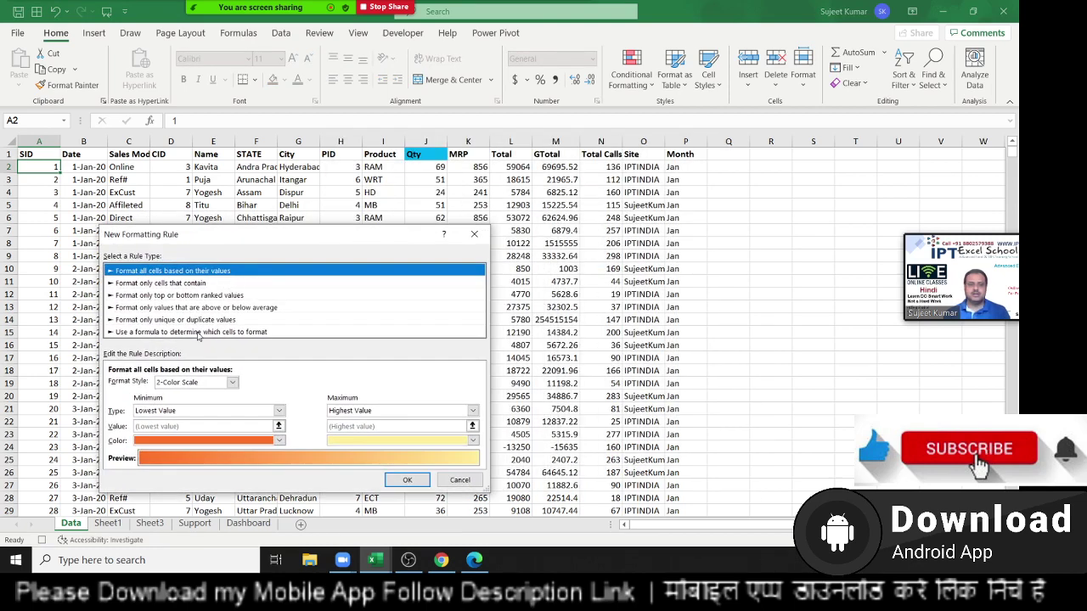
click(197, 332)
click(134, 384)
text(=)
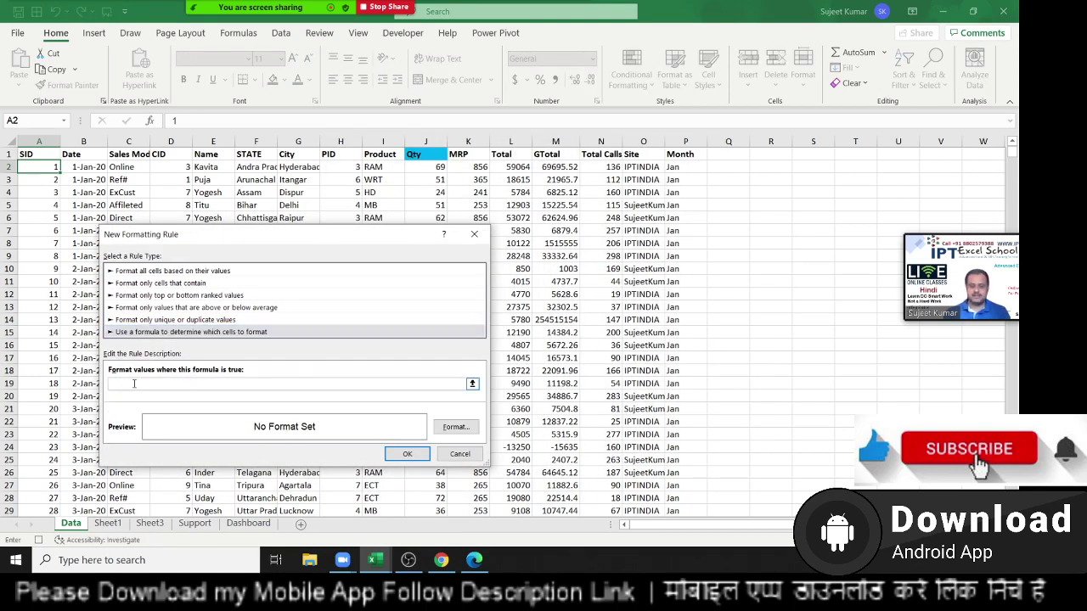
click(558, 164)
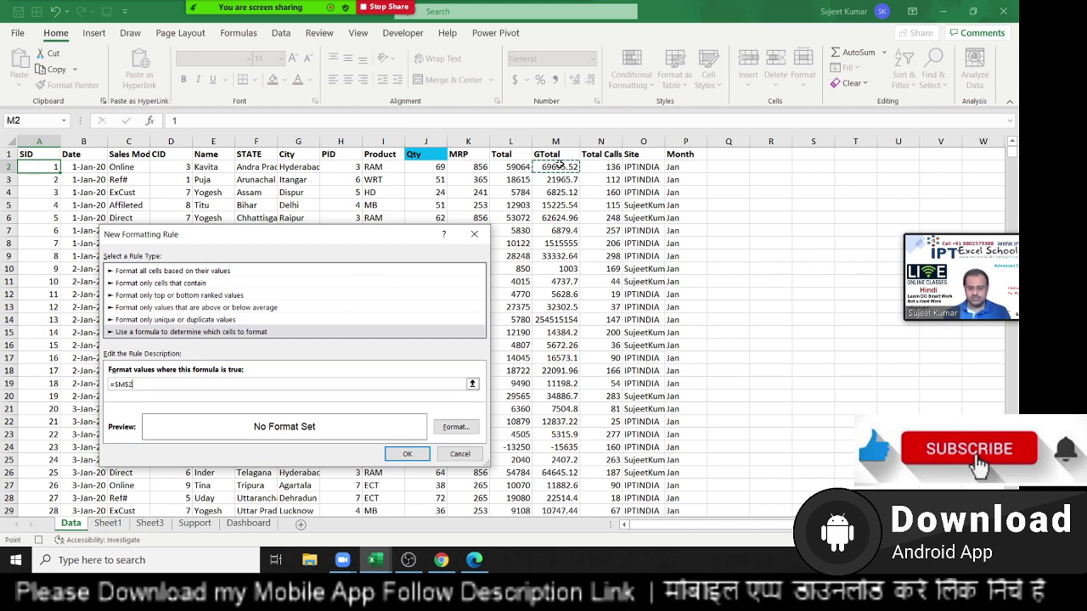
text(%>10000)
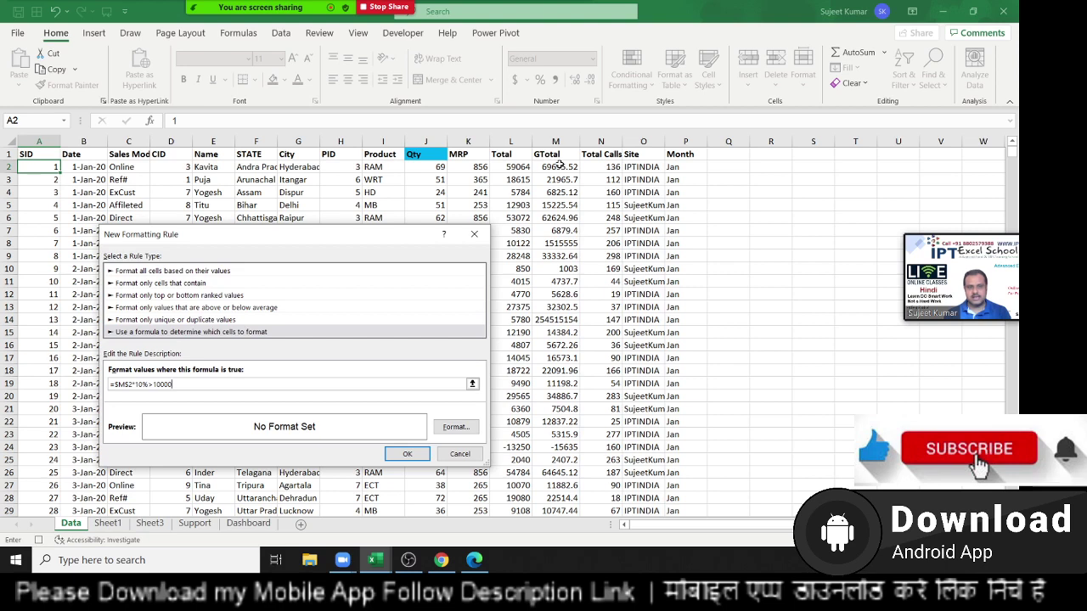
double_click(141, 384)
text(18)
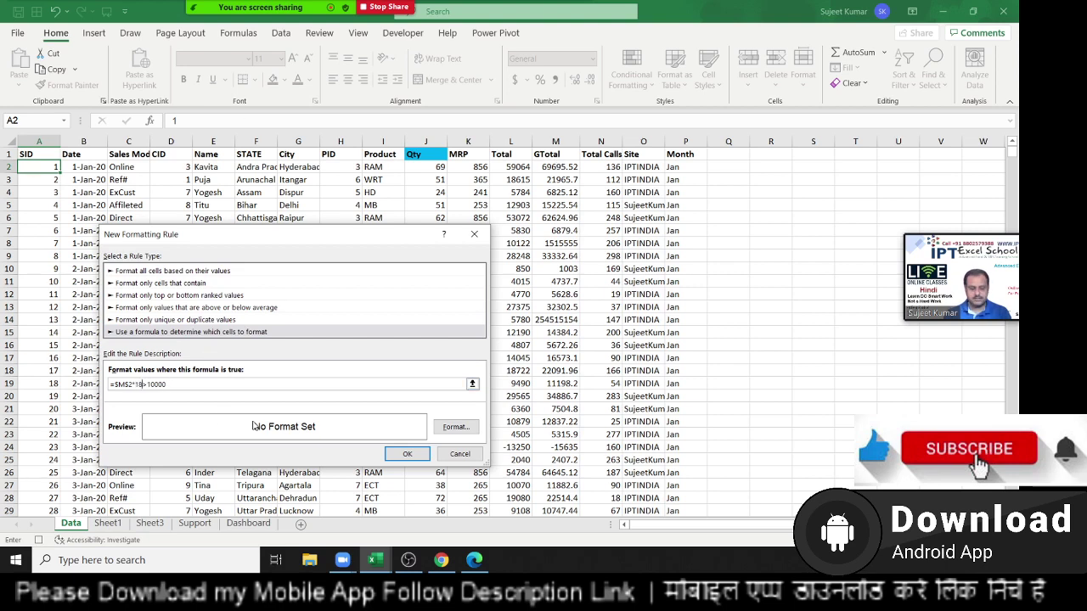
text(%)
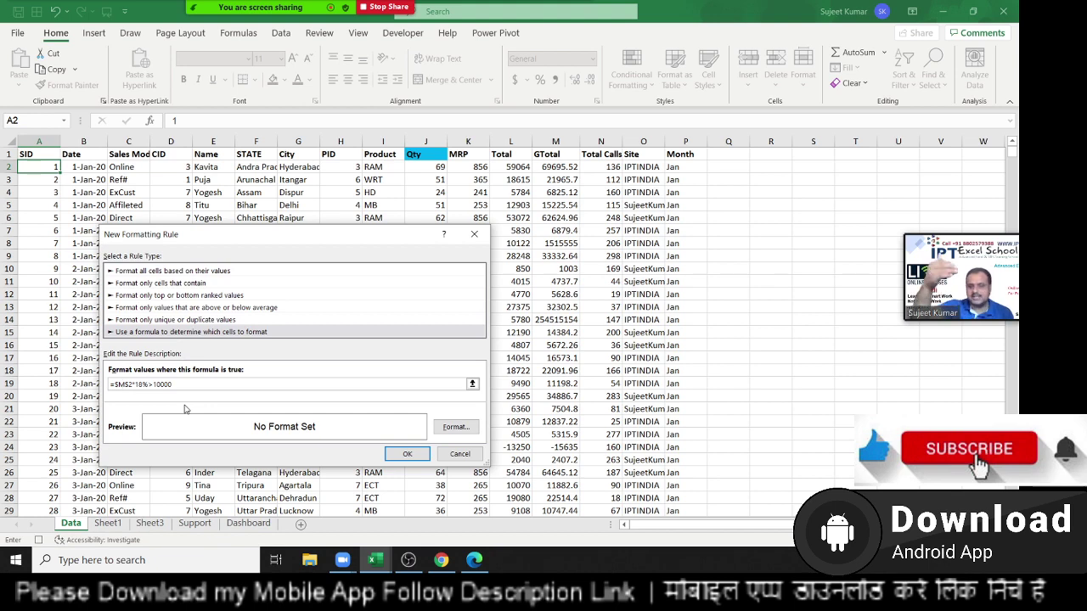
key(BackSpace)
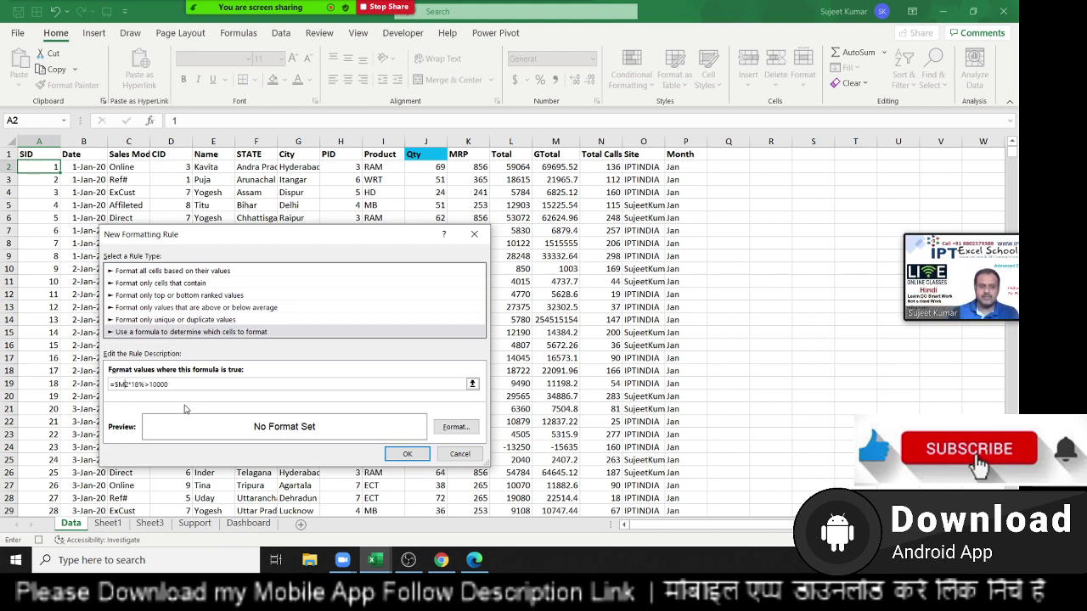
Give the GTotal rule a yellow fill and save it.
click(456, 427)
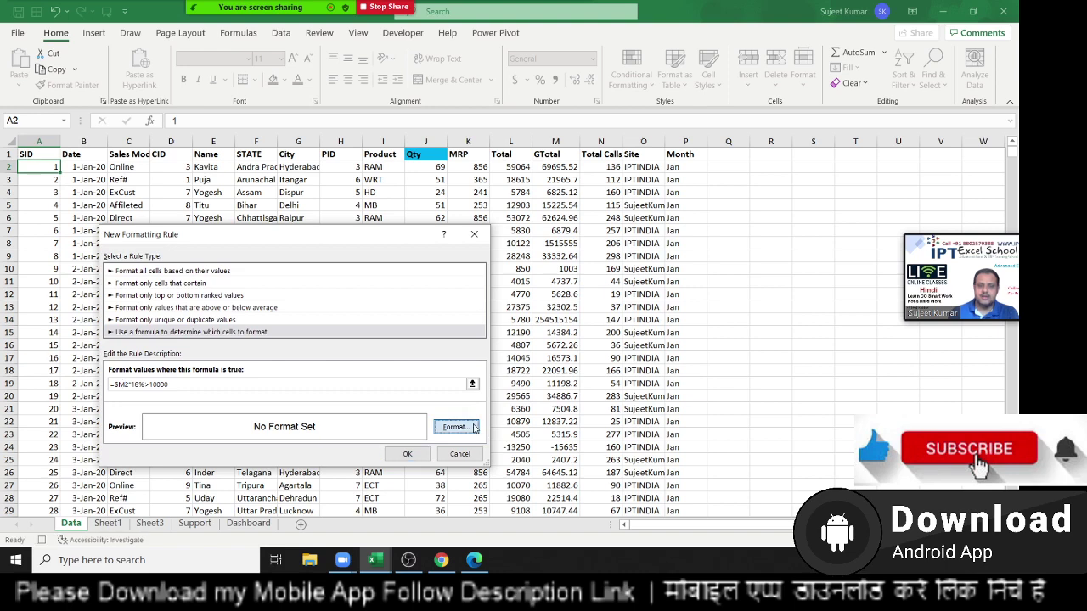
click(513, 106)
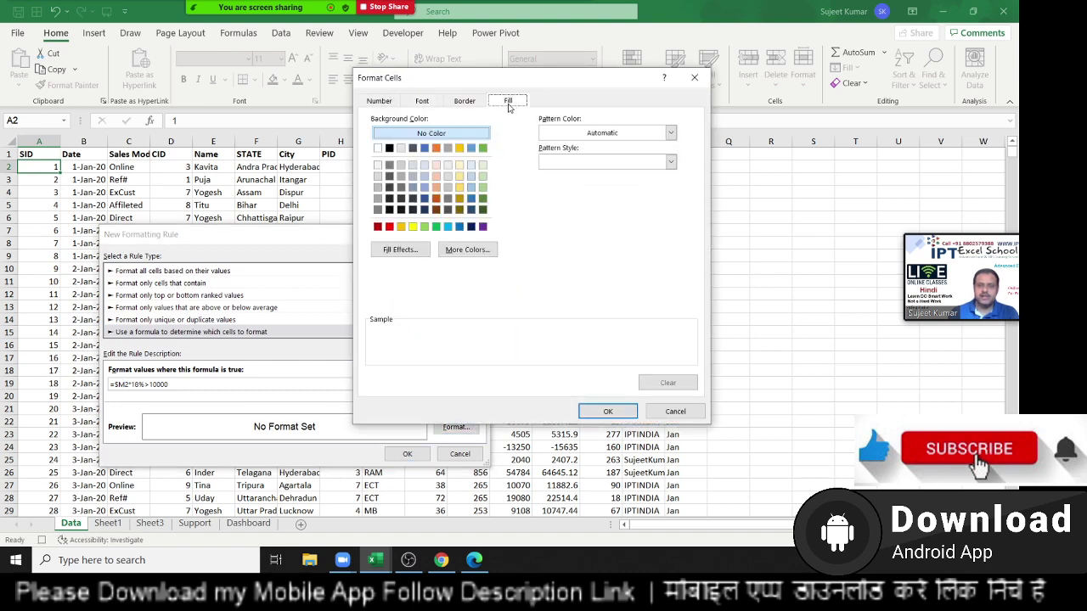
click(414, 226)
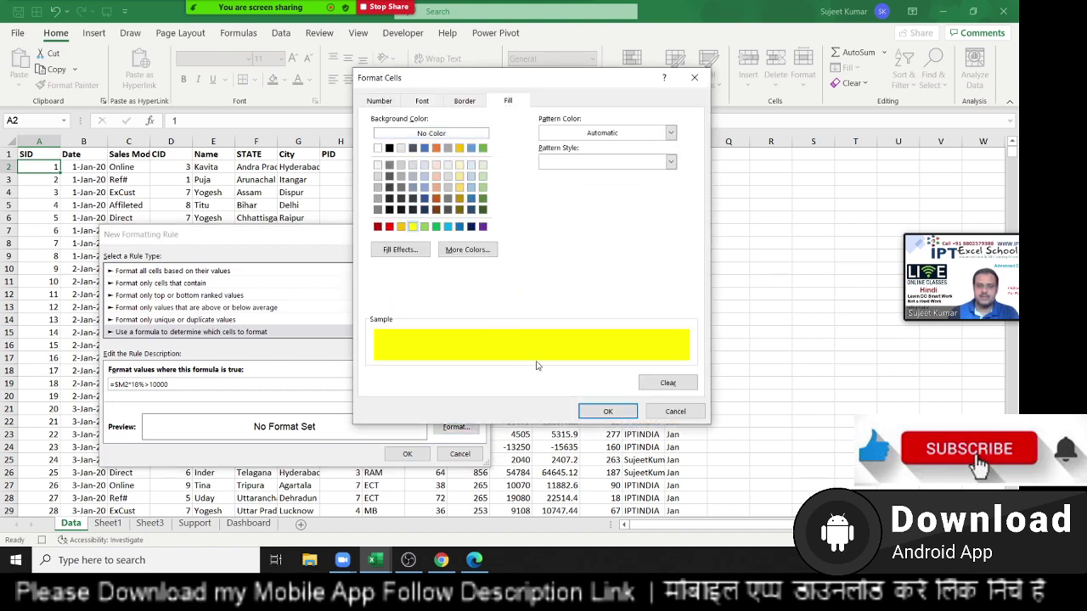
click(606, 412)
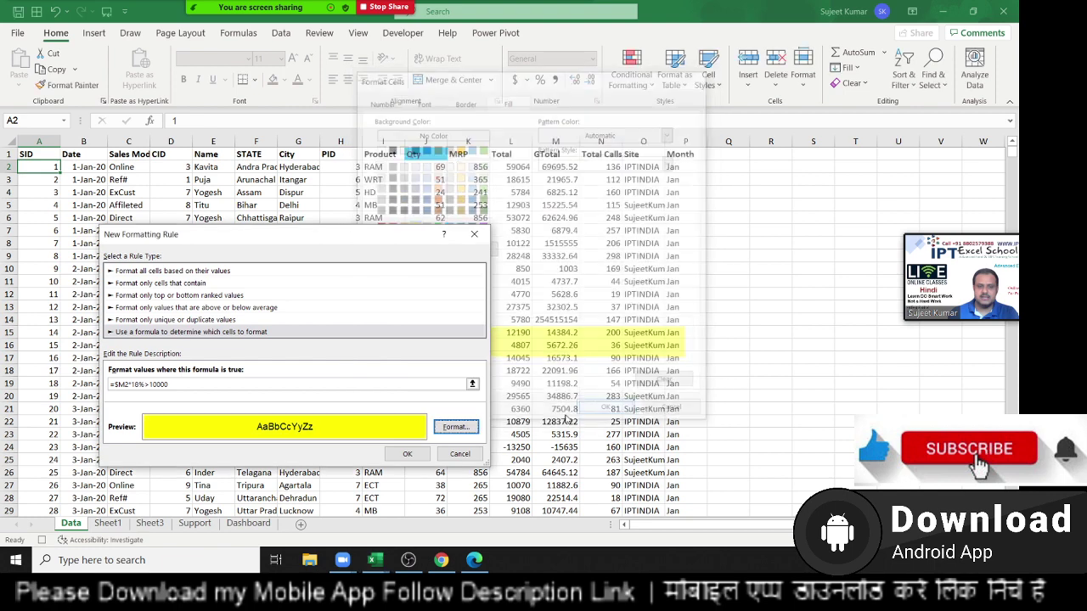
click(408, 454)
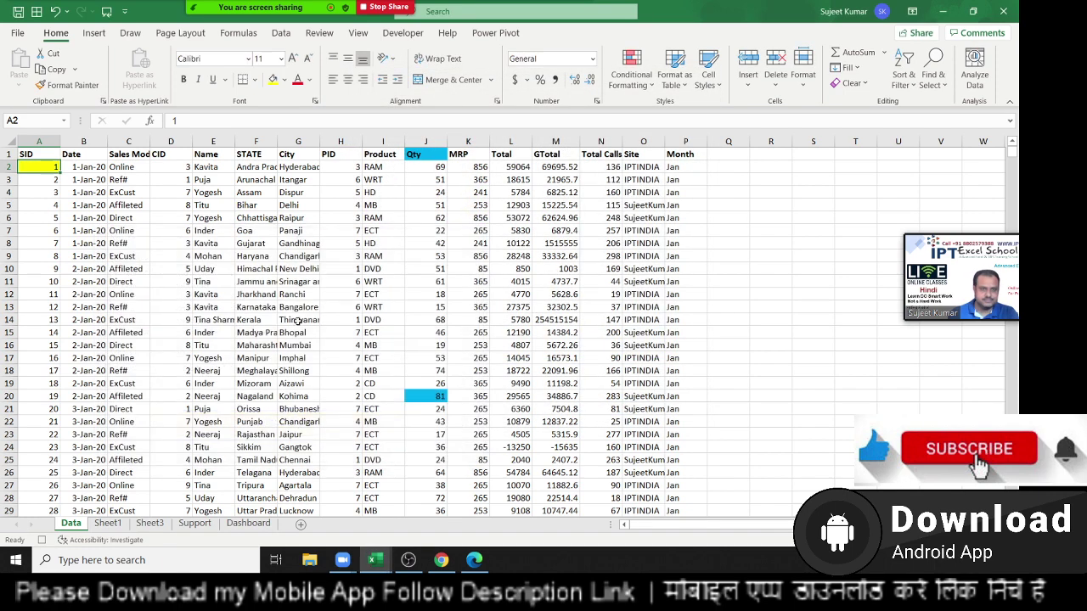
Copy A2's formatting across A2:P46 with Format Painter.
click(68, 85)
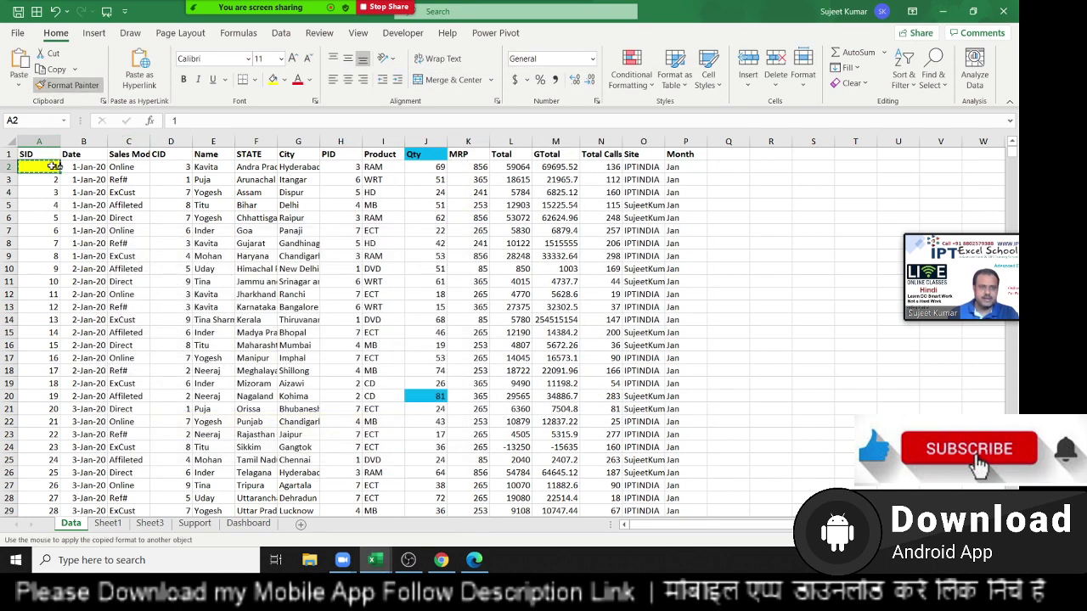
drag(38, 166, 649, 538)
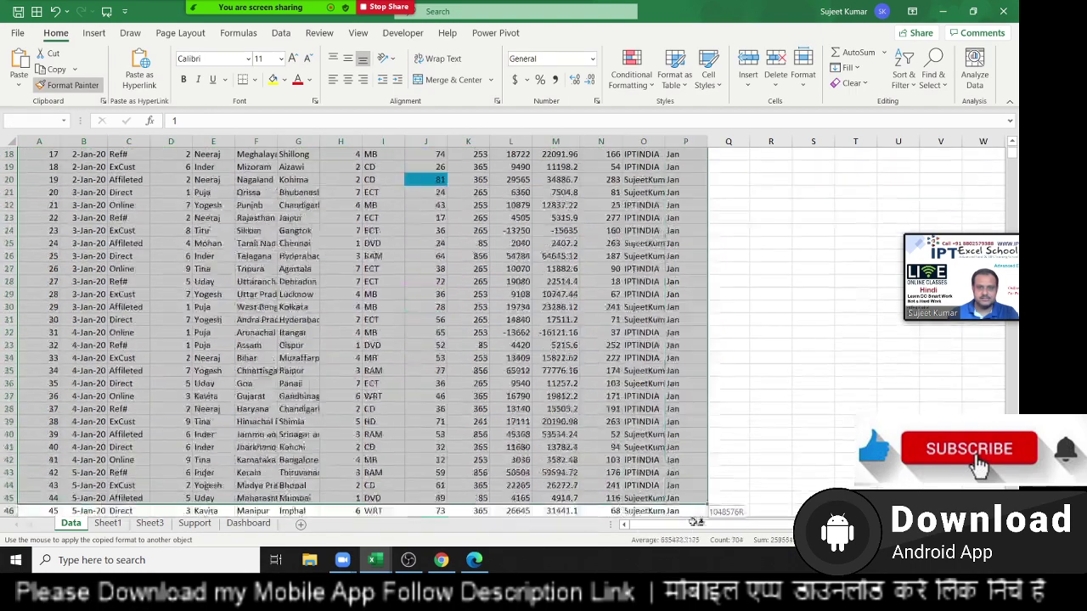
drag(649, 538, 683, 484)
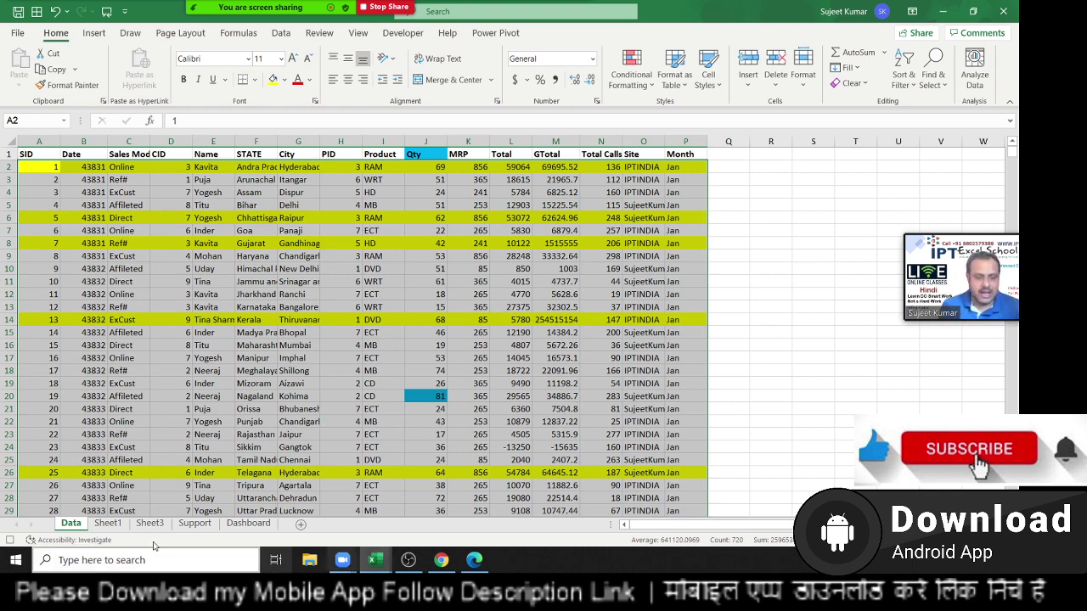
click(123, 523)
click(461, 166)
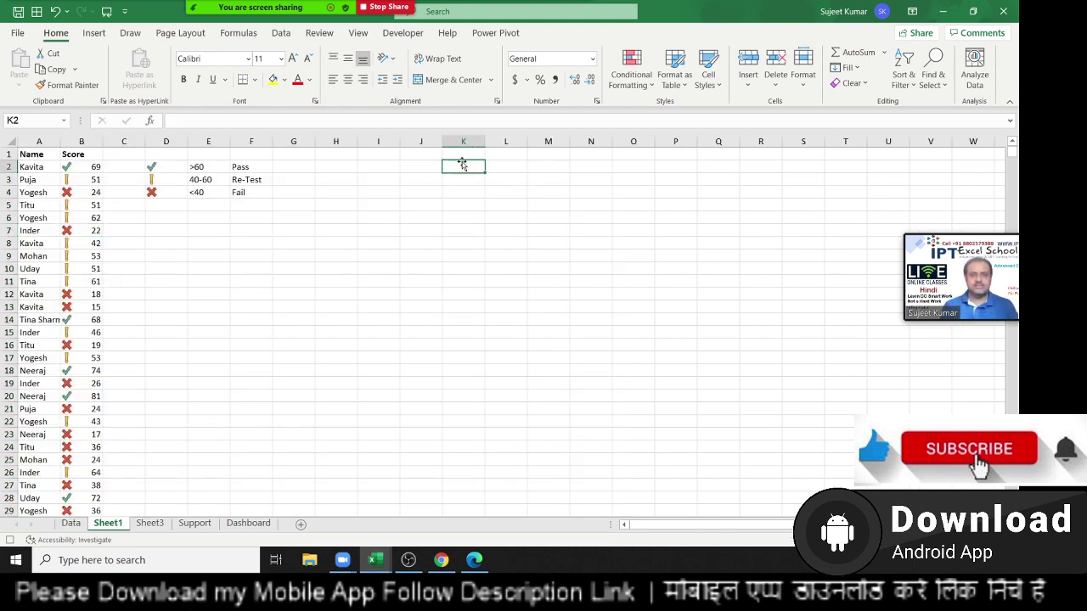
scroll(462, 173, up, 3)
scroll(595, 322, up, 1)
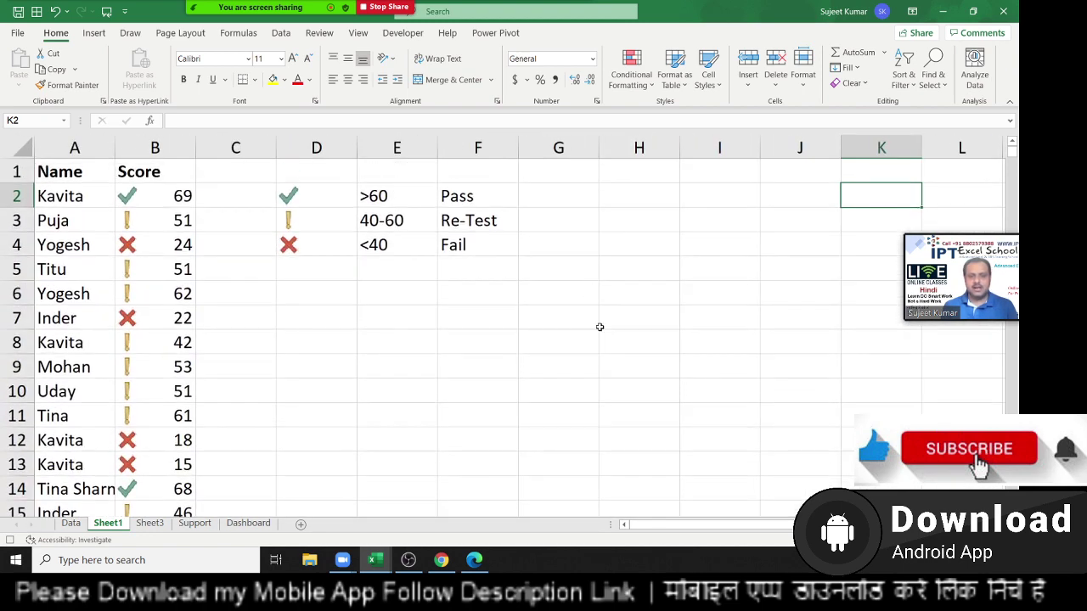
drag(640, 530, 742, 531)
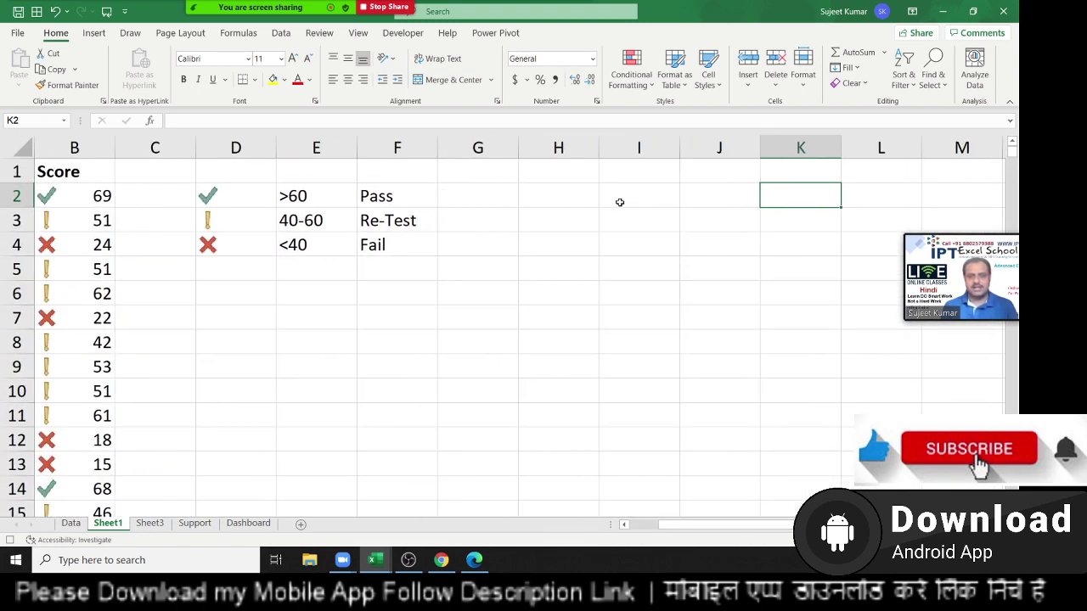
click(581, 180)
text(Amt)
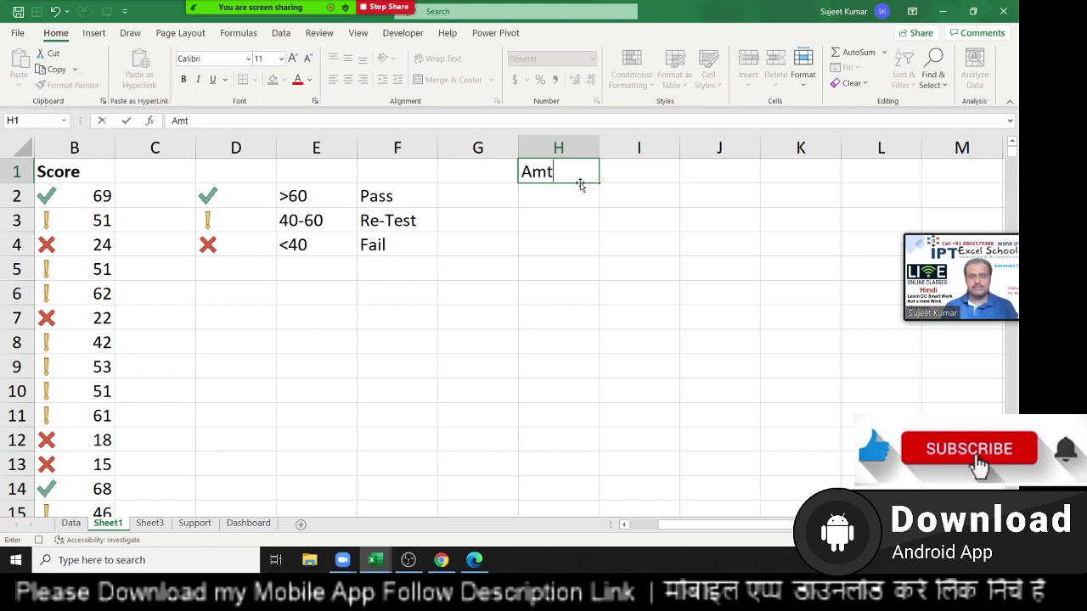
key(Return)
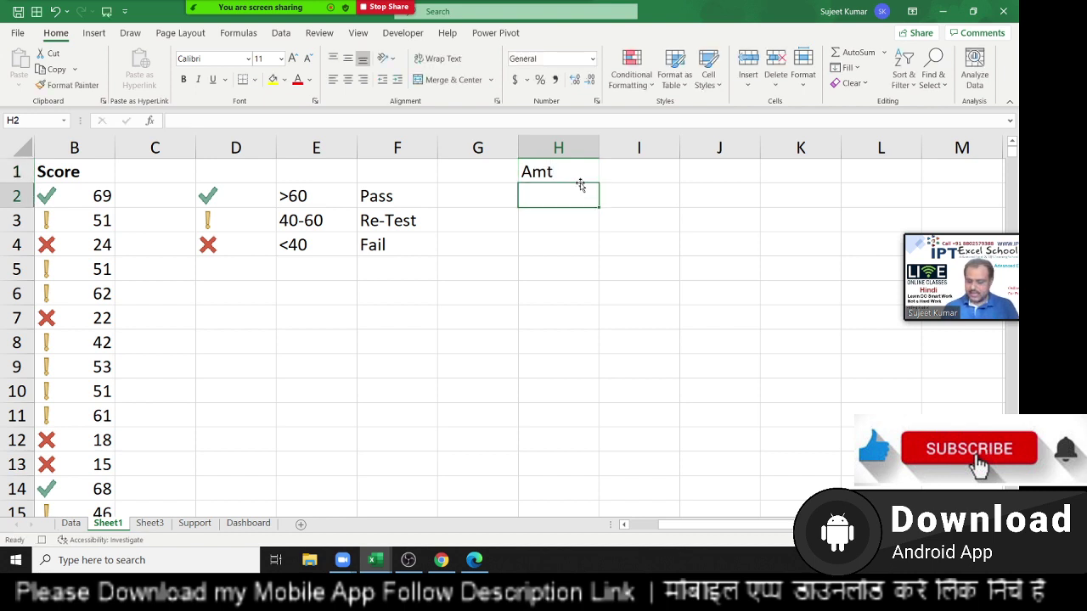
text(1)
key(BackSpace)
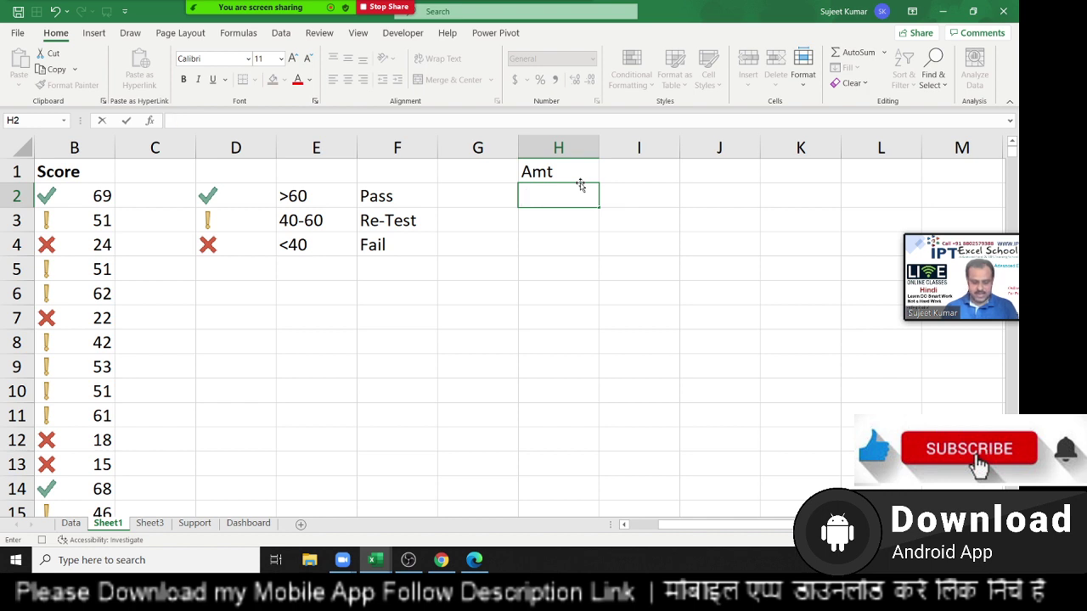
text(MRP 15)
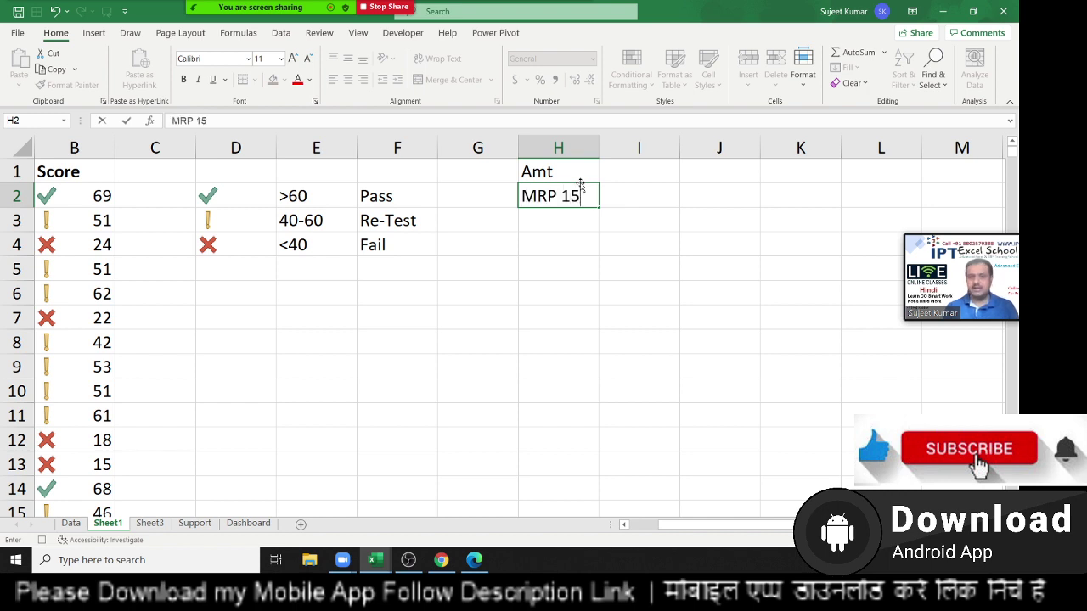
text(00)
key(Return)
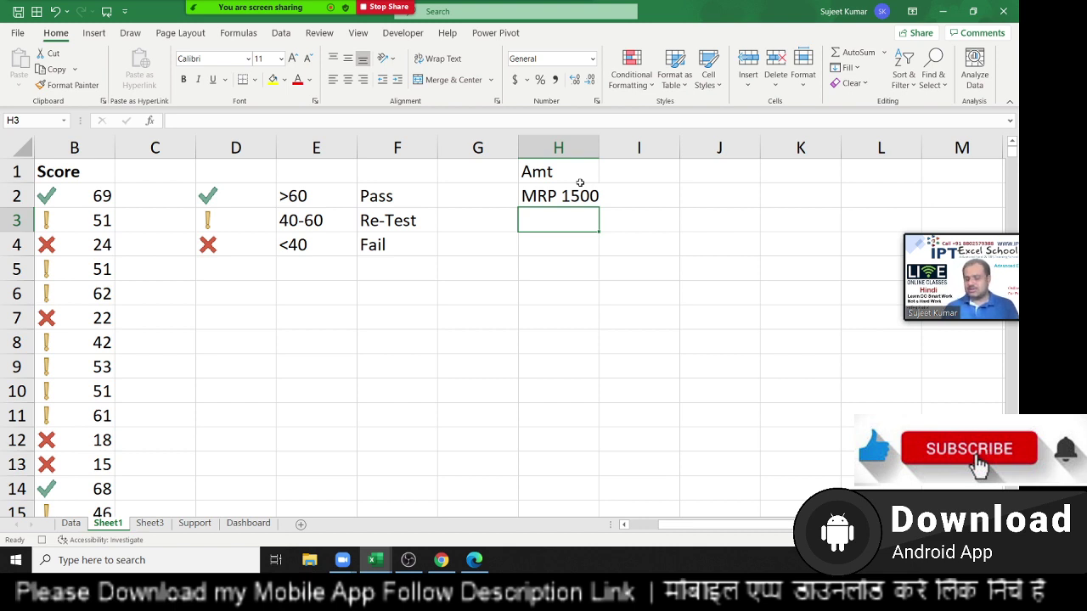
click(581, 185)
key(Delete)
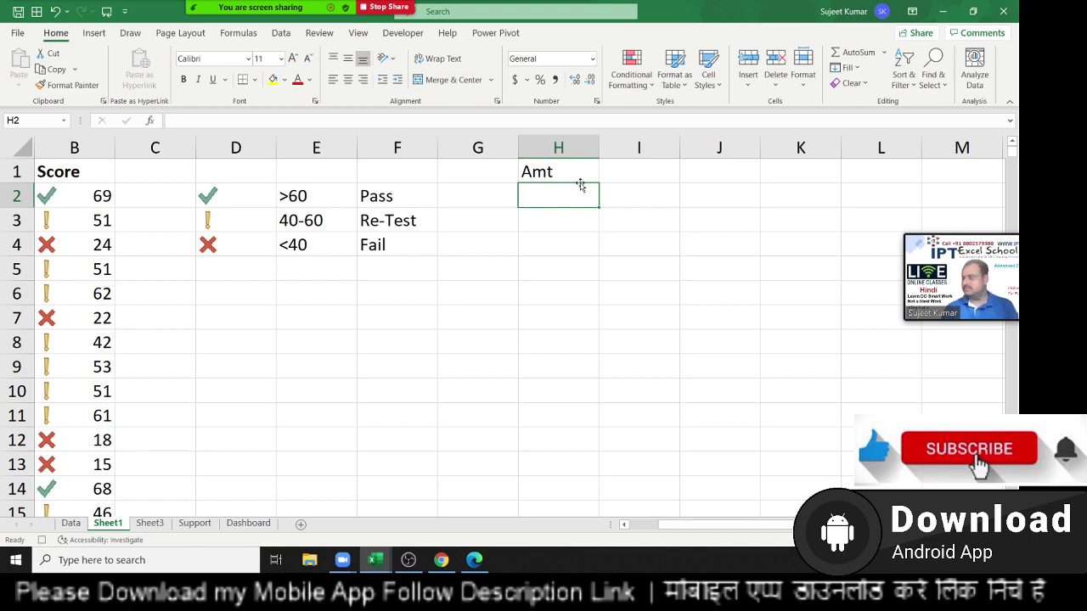
key(Right)
text(=)
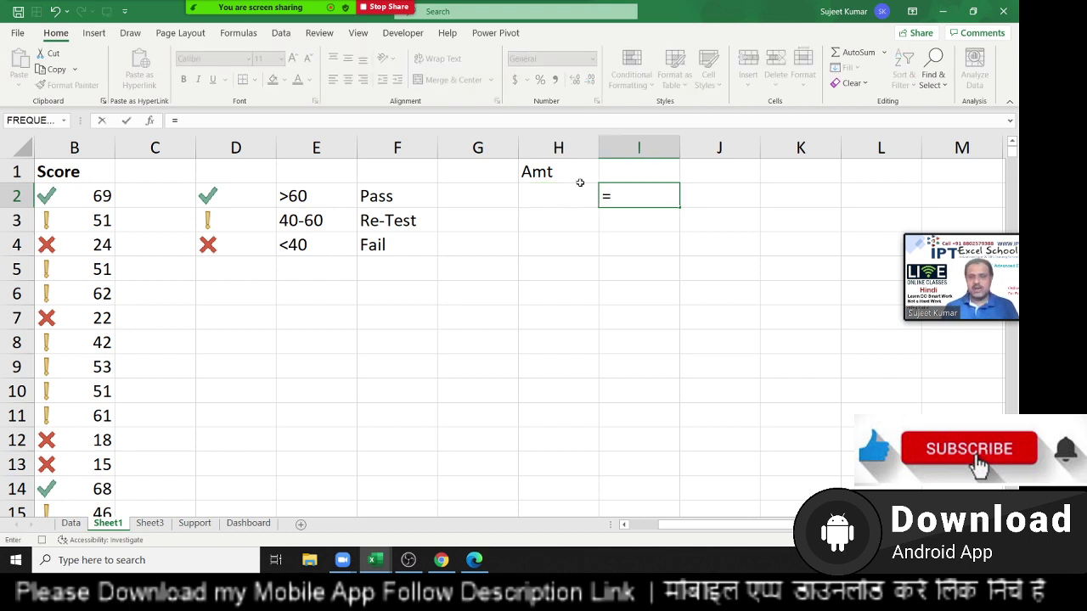
text(i)
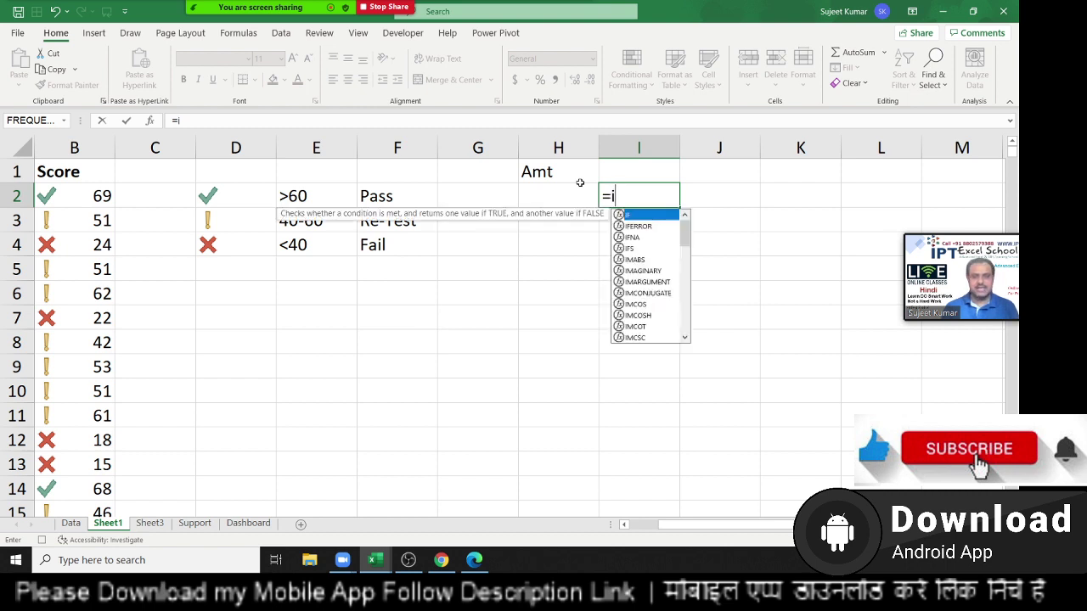
text(st)
key(Tab)
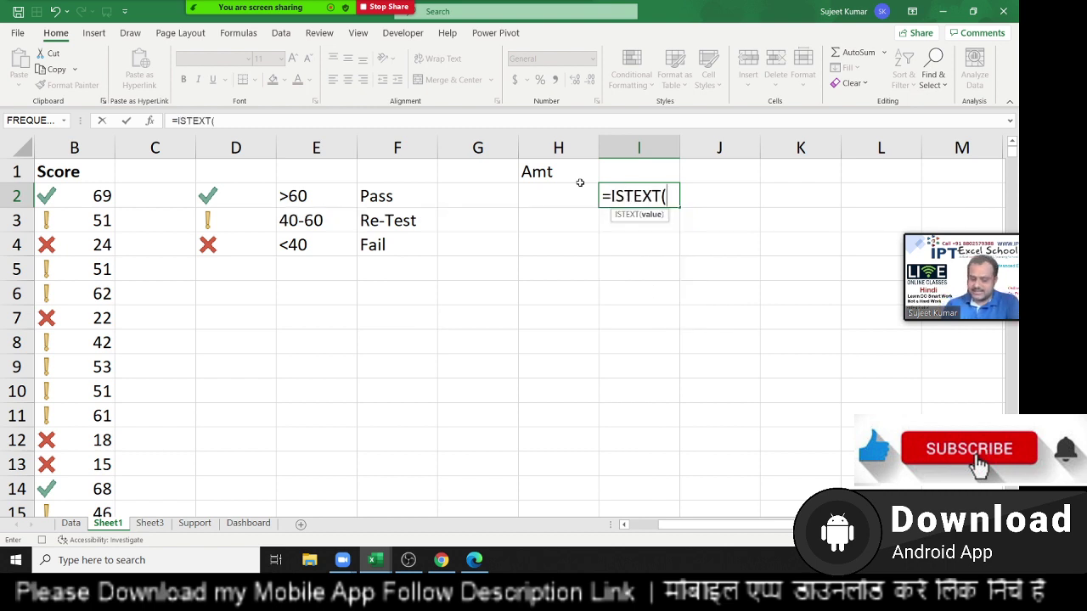
click(580, 184)
key(Return)
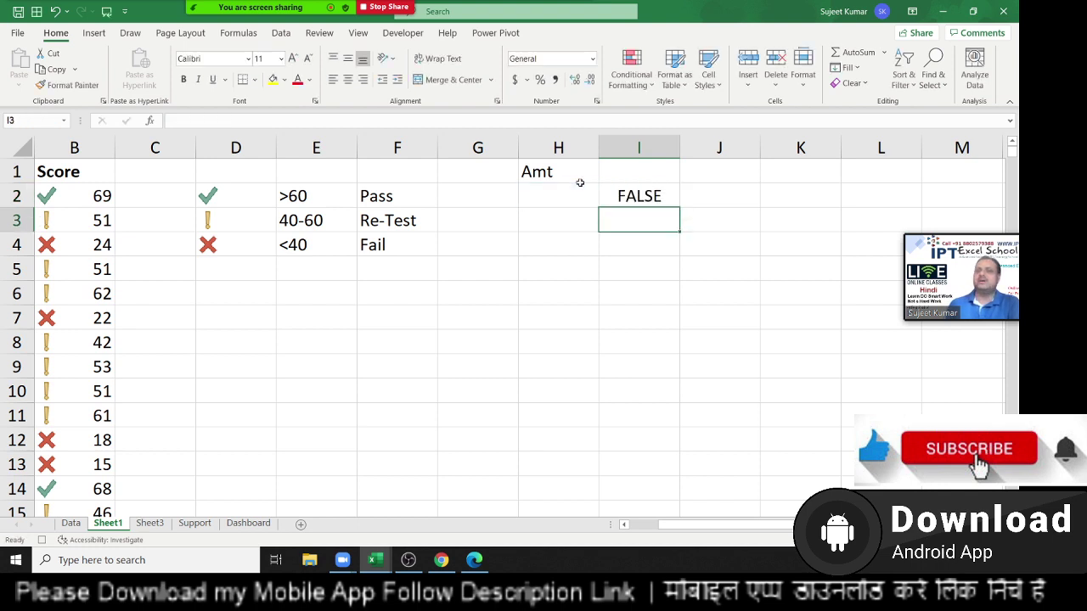
click(581, 185)
text(fdg)
key(Return)
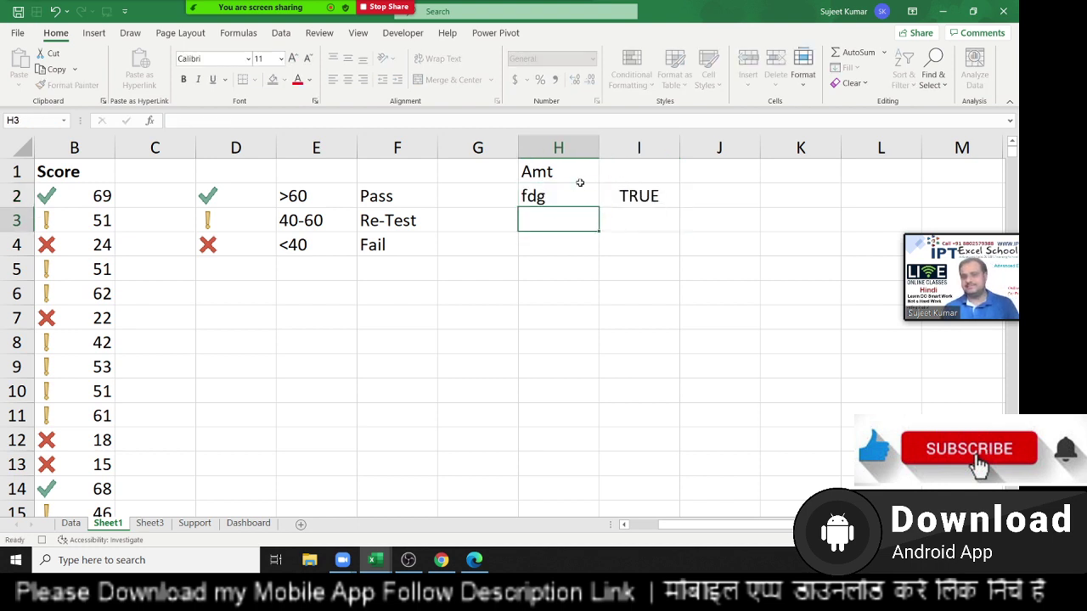
click(580, 185)
key(Delete)
key(Right)
key(Delete)
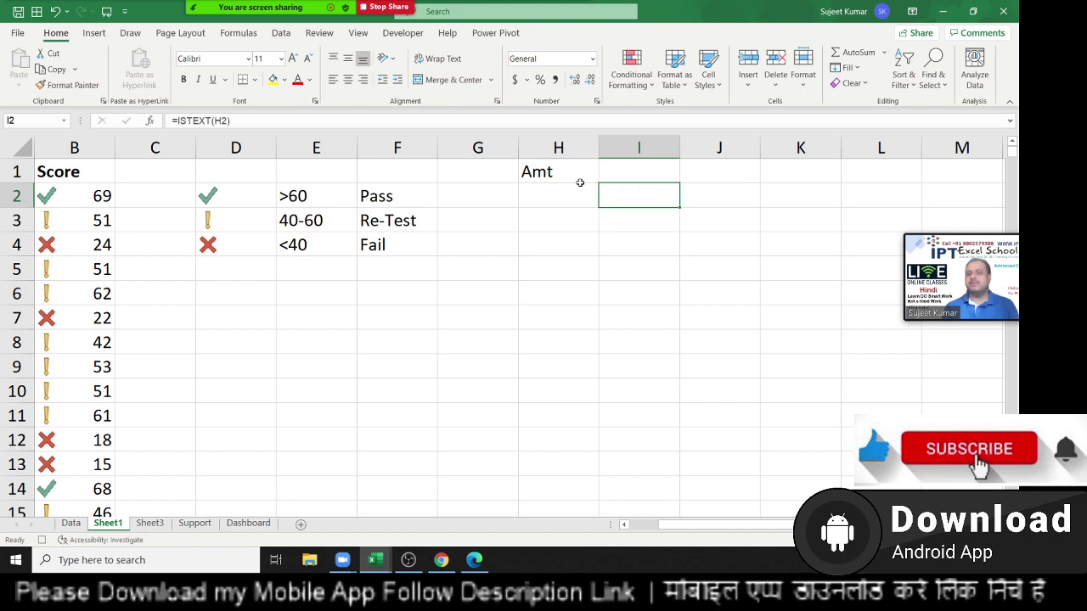
click(581, 185)
Create an =ISTEXT(H2) formula rule on H2 with a red fill.
click(630, 72)
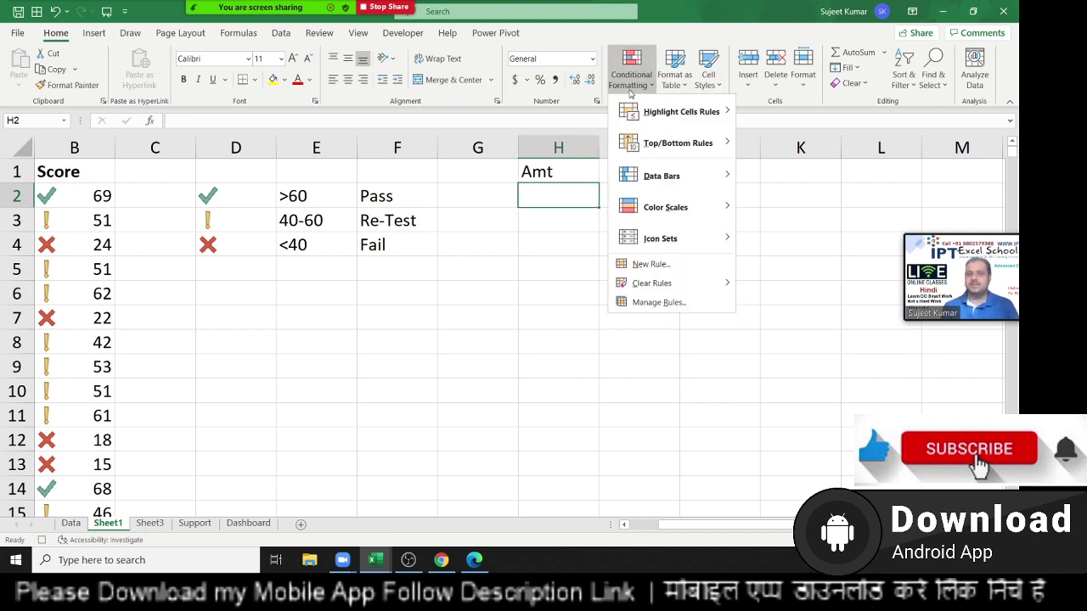
mouse_move(660, 238)
click(651, 264)
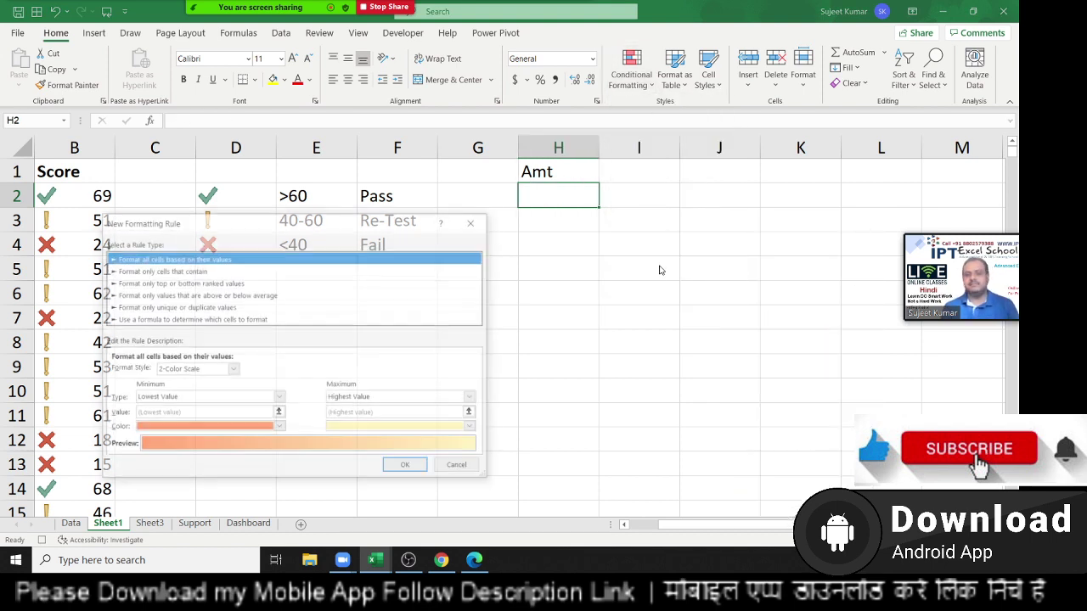
click(142, 320)
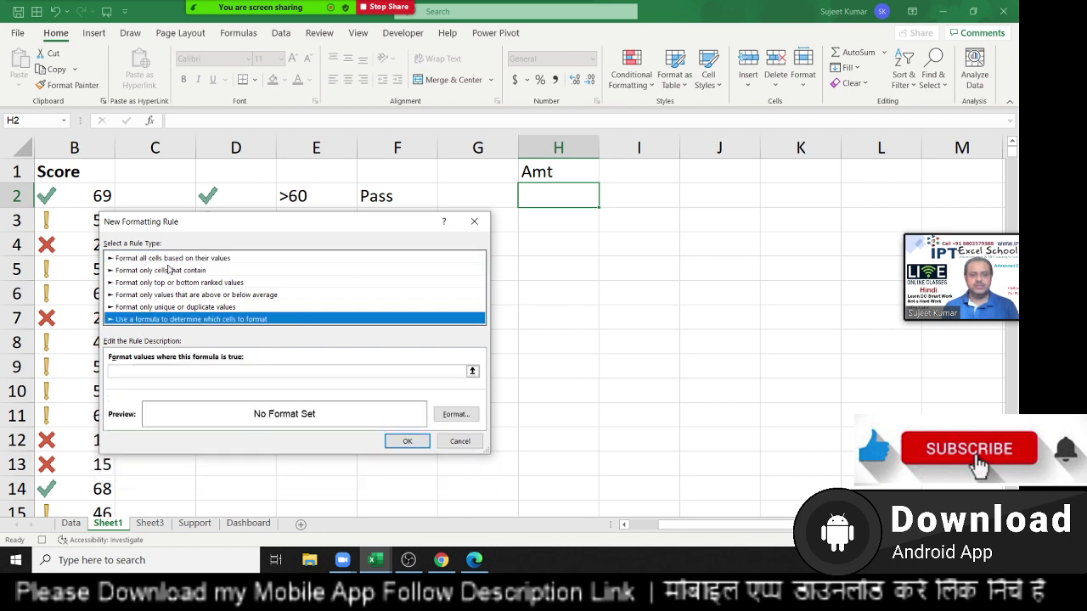
drag(210, 230, 189, 140)
click(108, 280)
text(=istext()
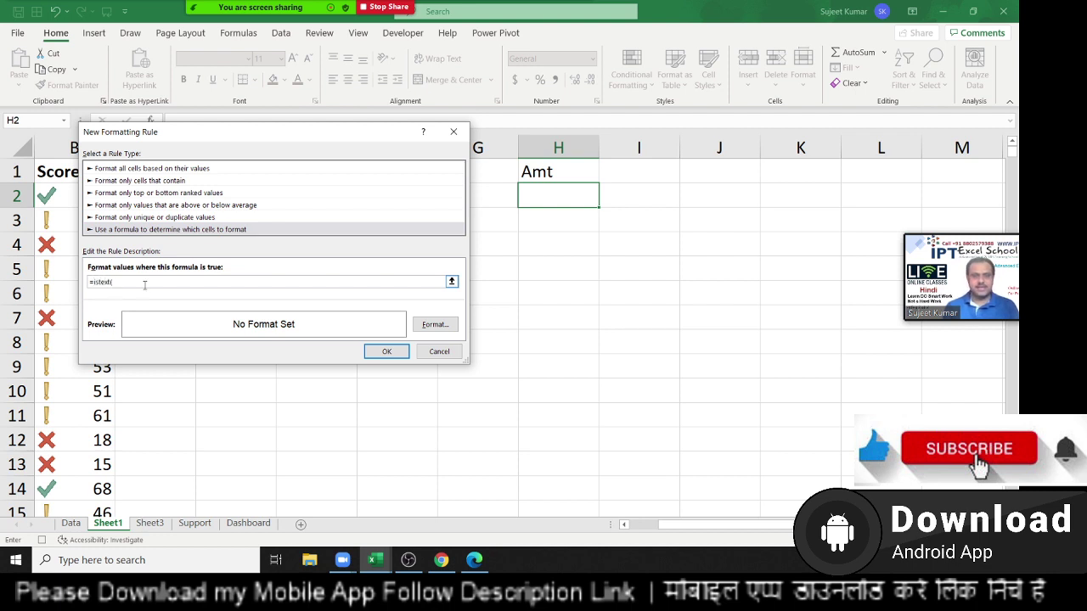
text())
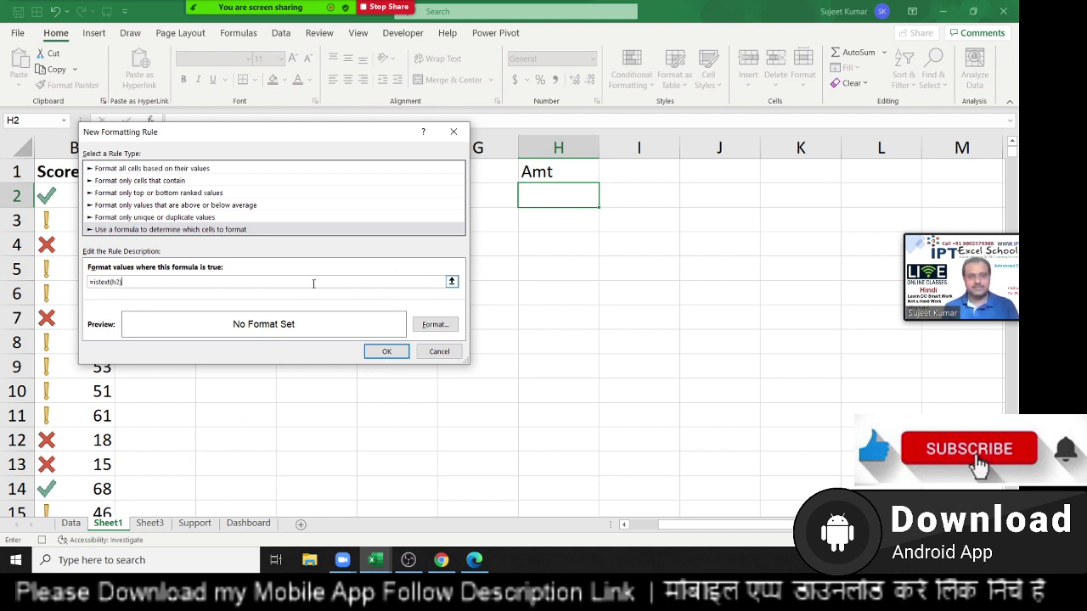
click(435, 324)
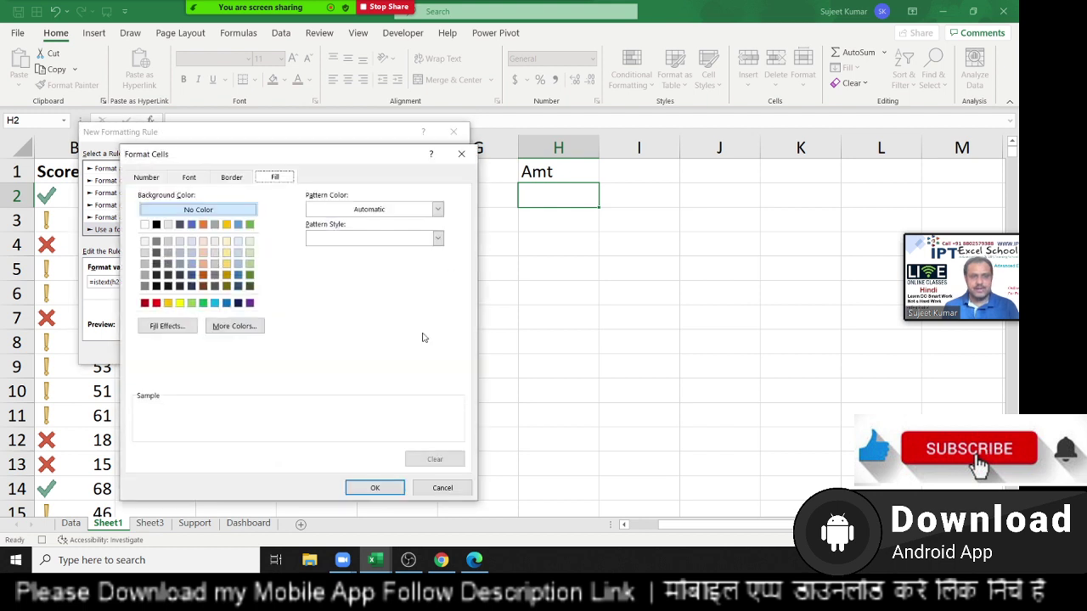
click(156, 303)
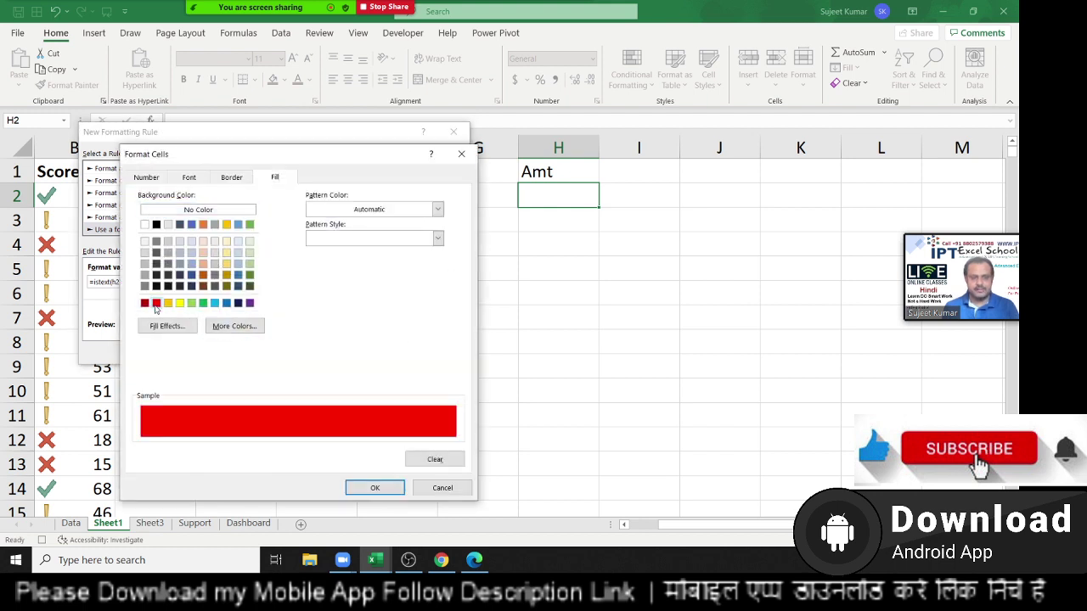
click(374, 488)
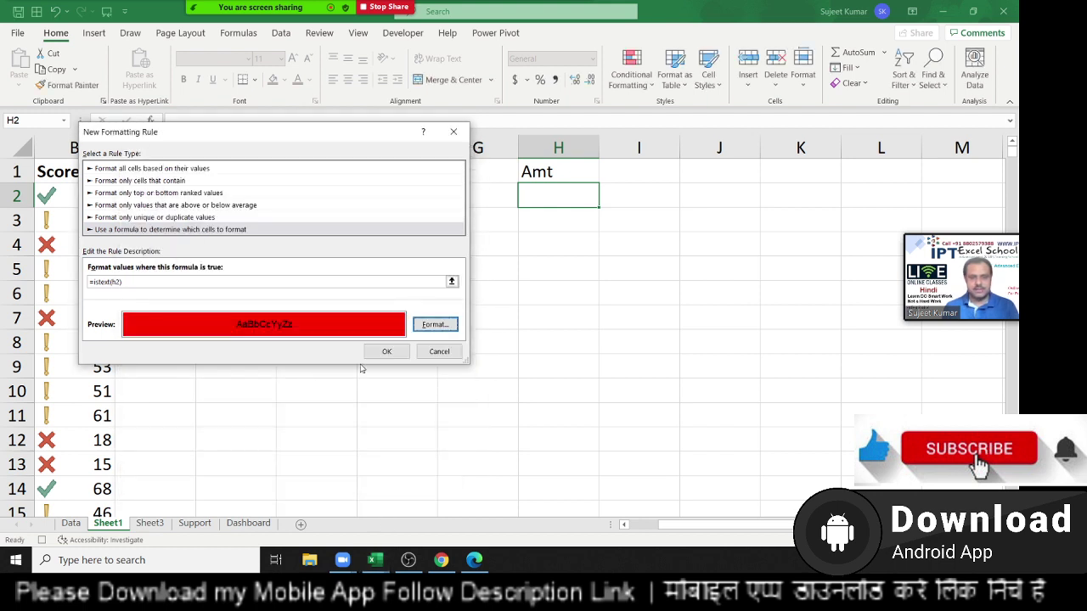
click(386, 351)
Paint H2's rule onto H3:H14 and test it by typing dsf in H5.
click(68, 85)
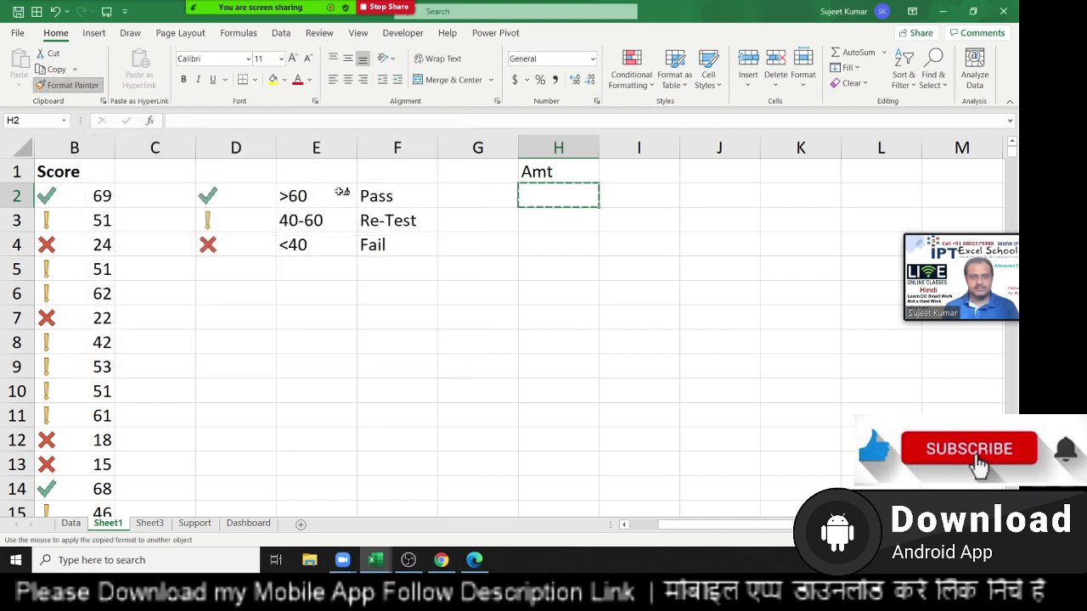
drag(565, 221, 585, 488)
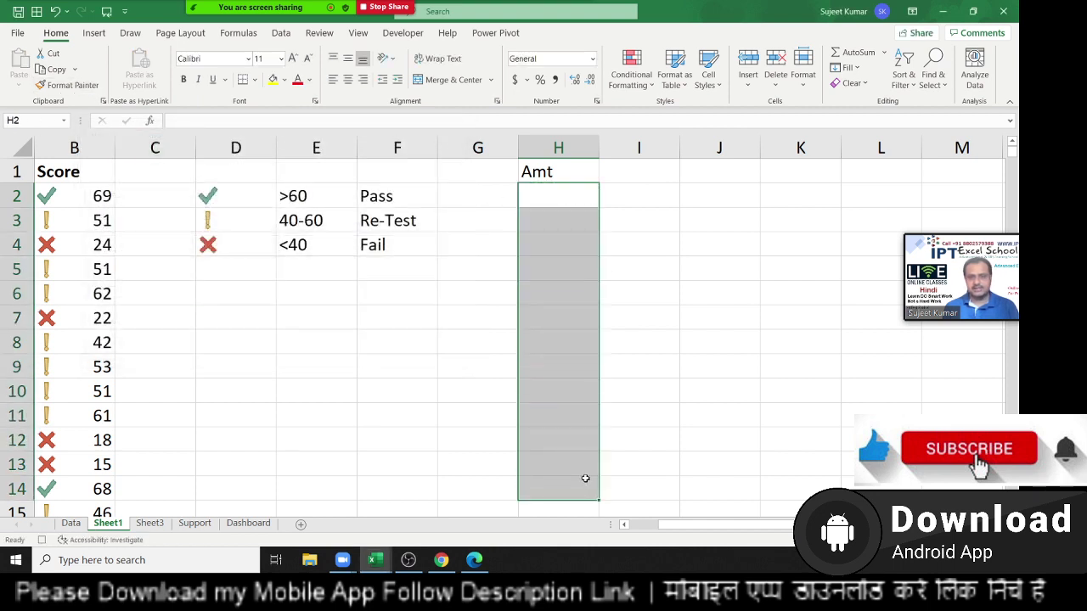
click(565, 259)
text(dsf)
click(554, 313)
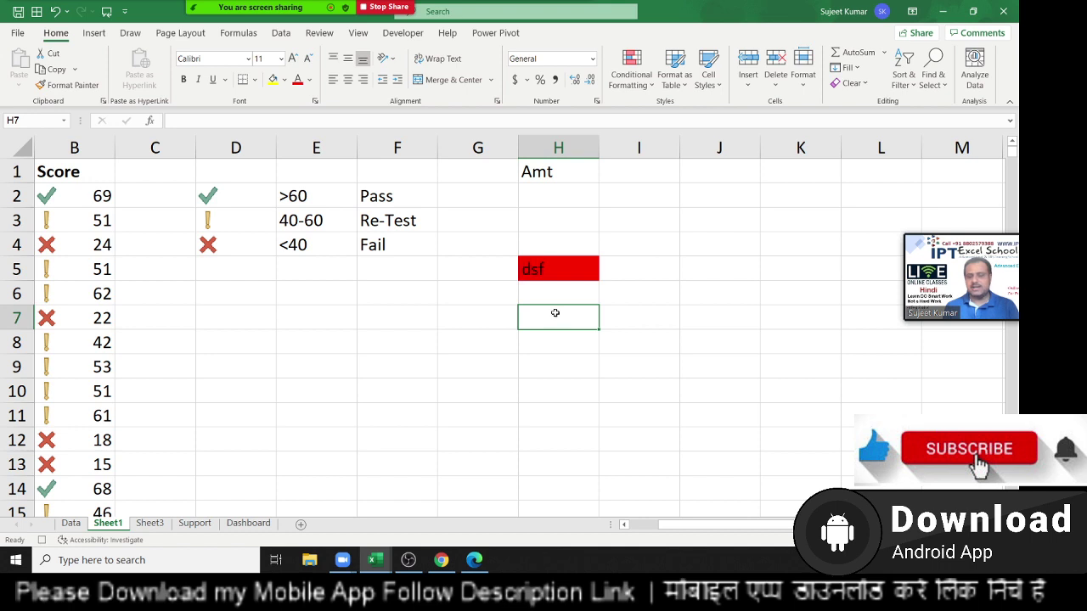
click(563, 194)
key(Right)
key(Right)
key(Right)
key(Right)
key(Right)
key(Right)
key(Right)
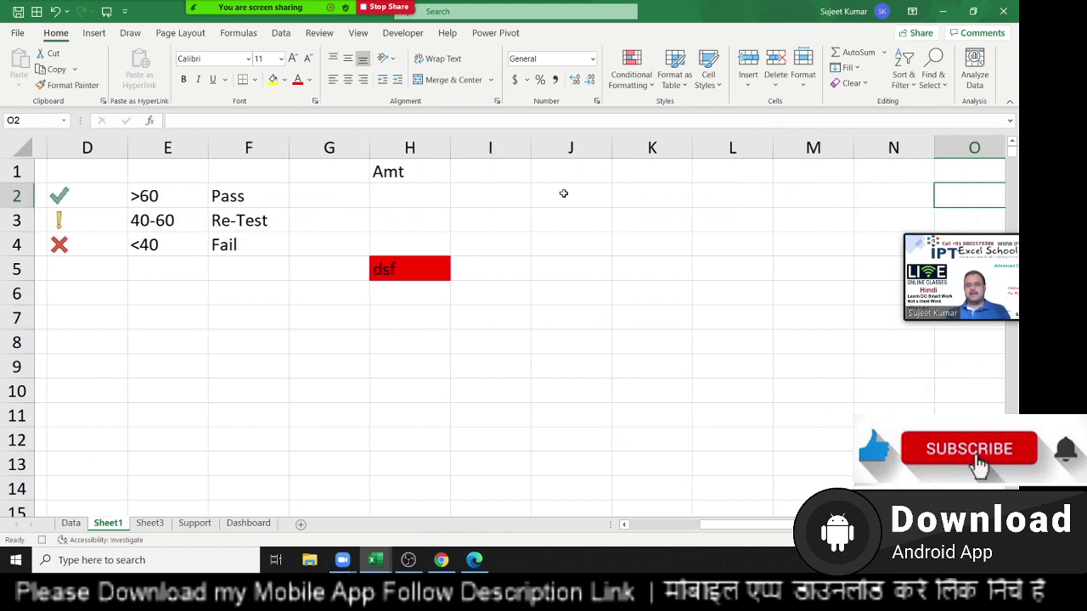
key(Right)
key(Right)
click(422, 172)
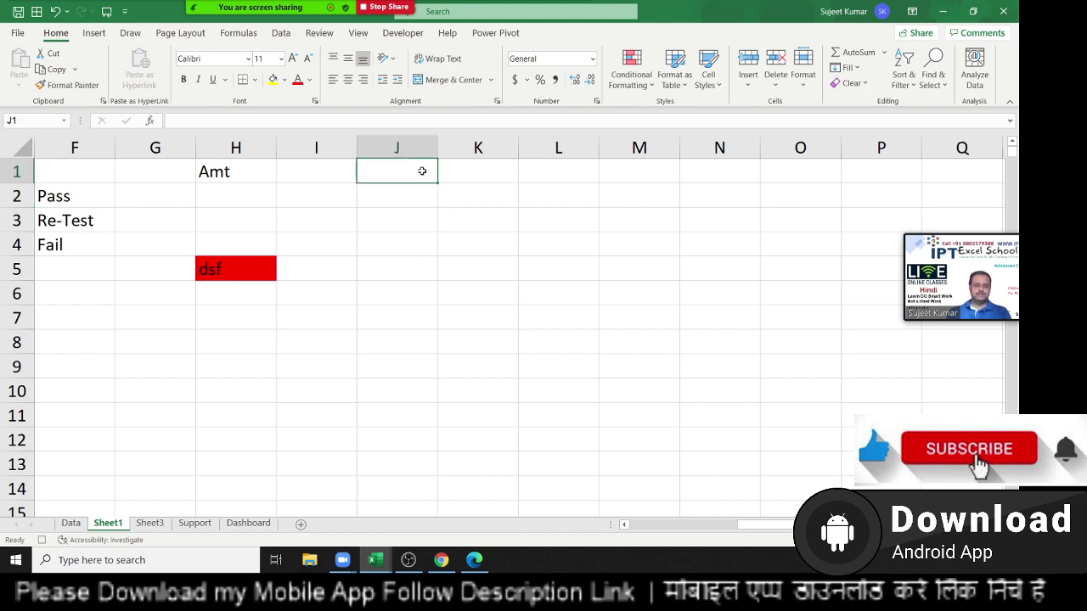
text(Mobile)
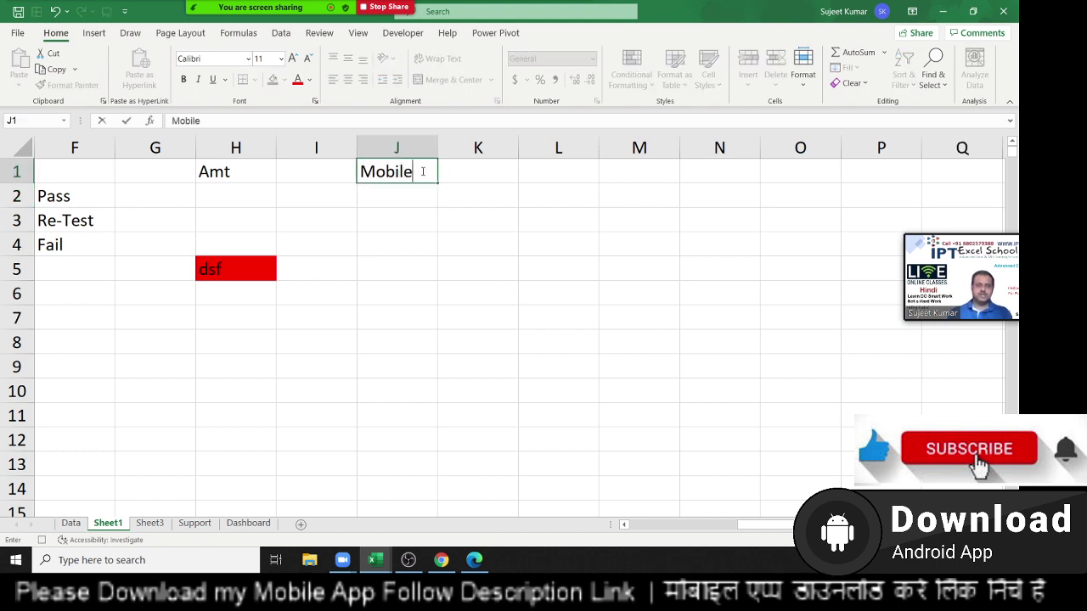
key(Return)
text(\)
key(Escape)
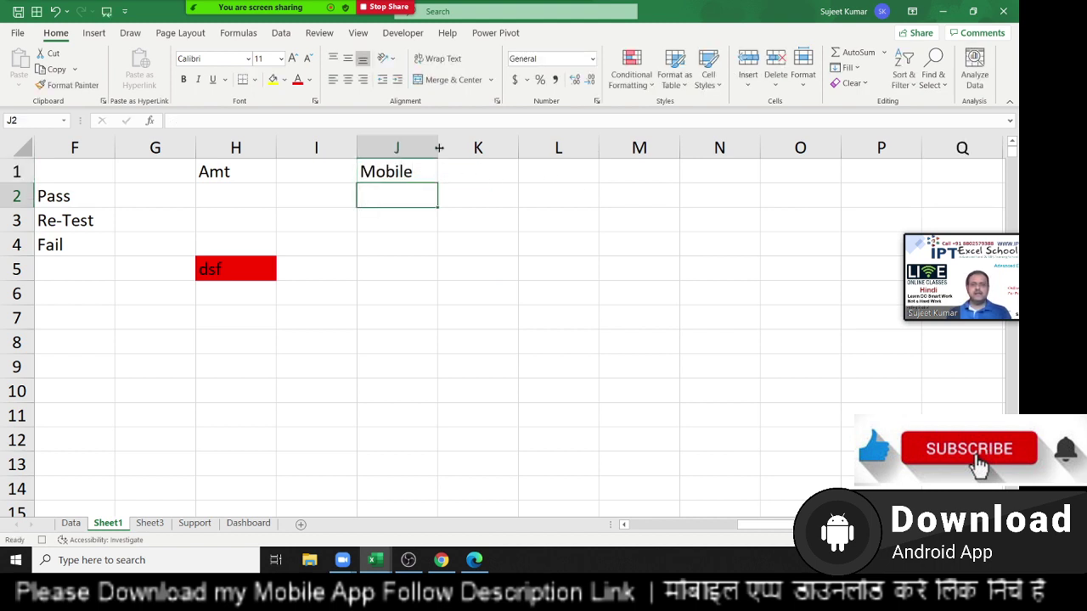
drag(437, 147, 517, 145)
drag(433, 196, 427, 462)
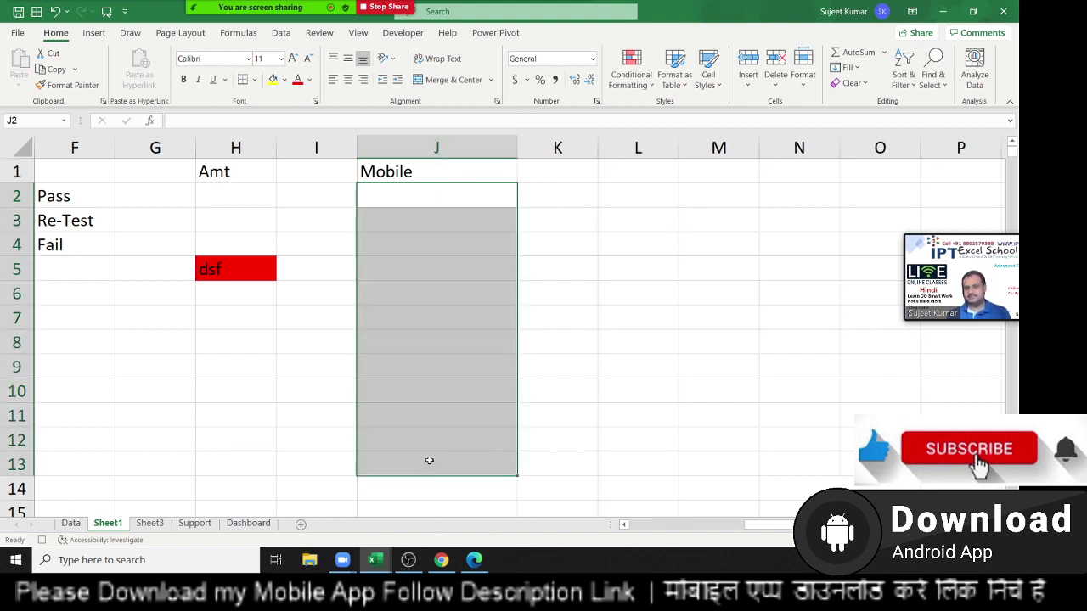
click(443, 199)
text(88)
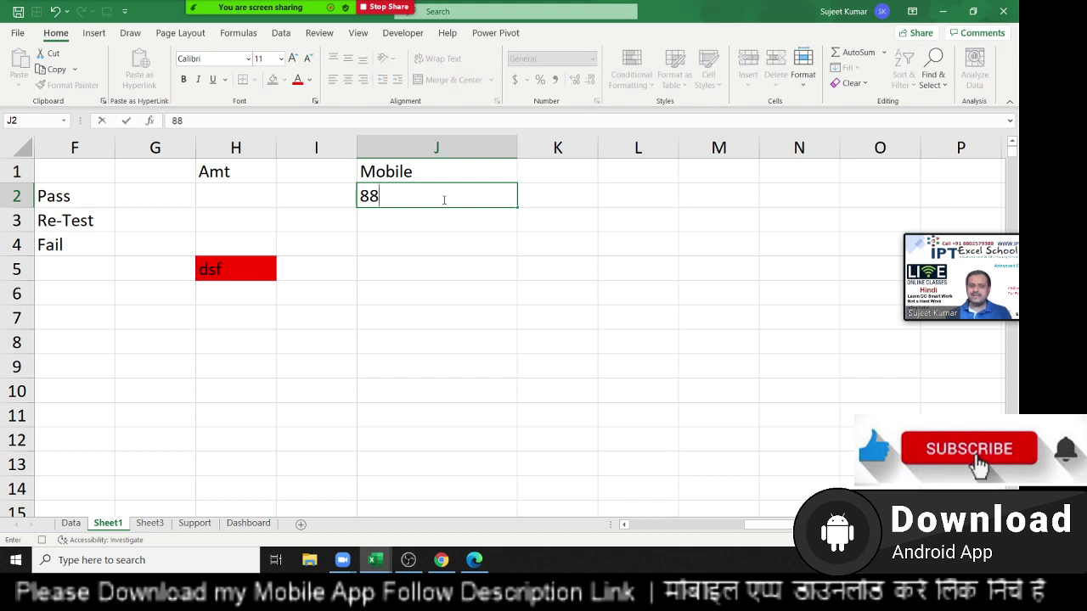
text(02573)
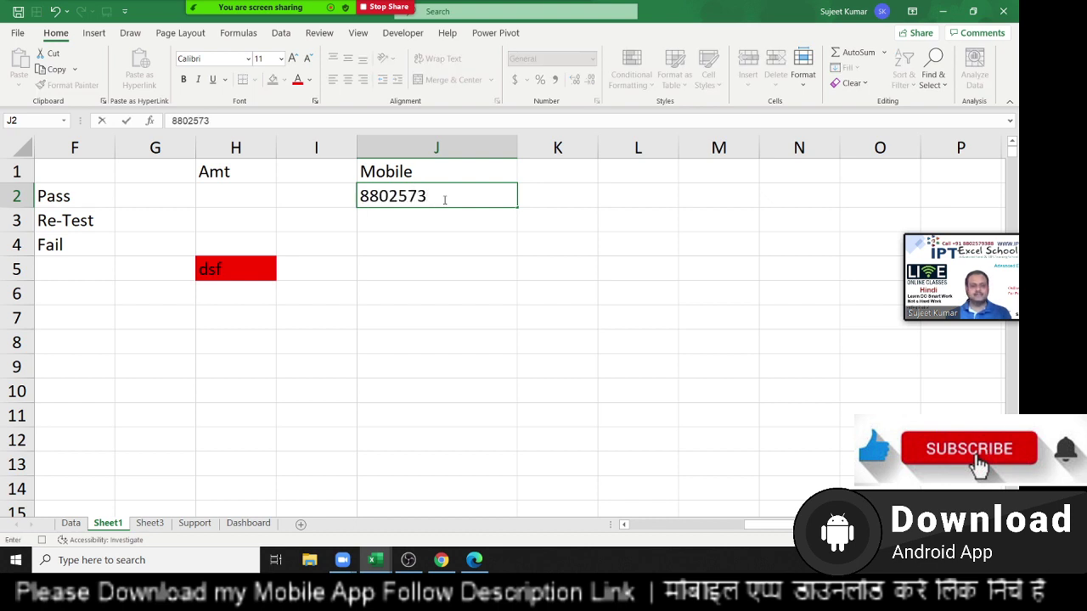
key(Tab)
Check J2's length with =LEN(J2) in K2 (7), then clear K2.
text(=)
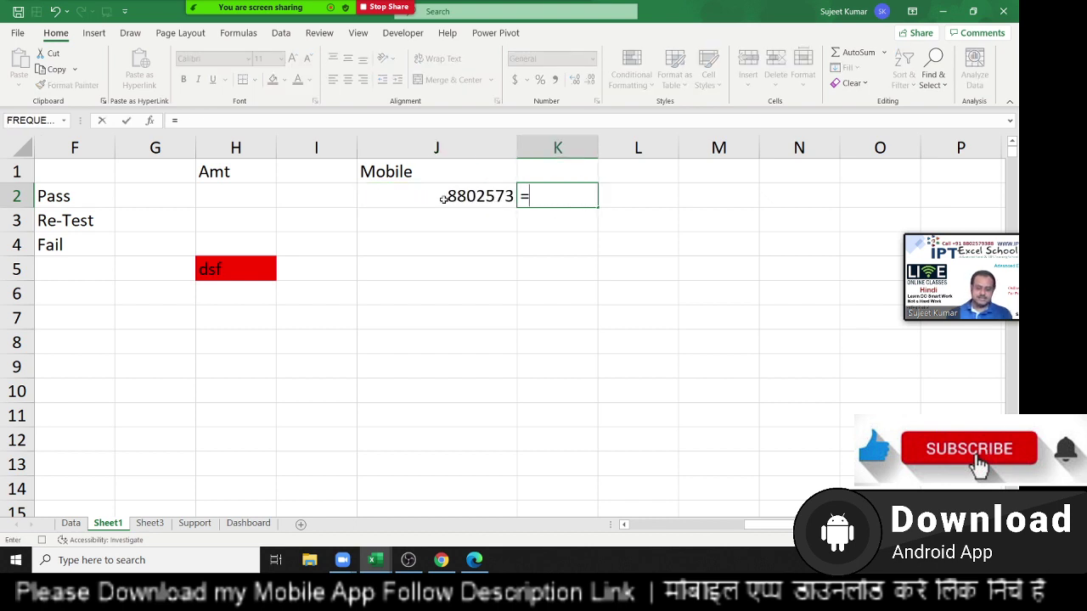
text(let)
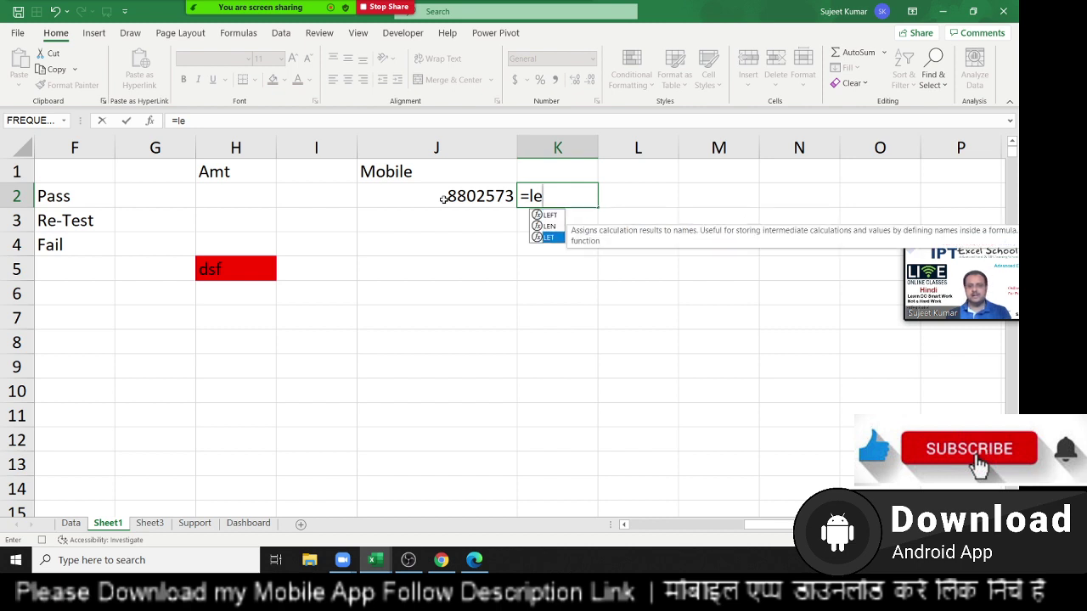
key(Tab)
key(BackSpace)
key(BackSpace)
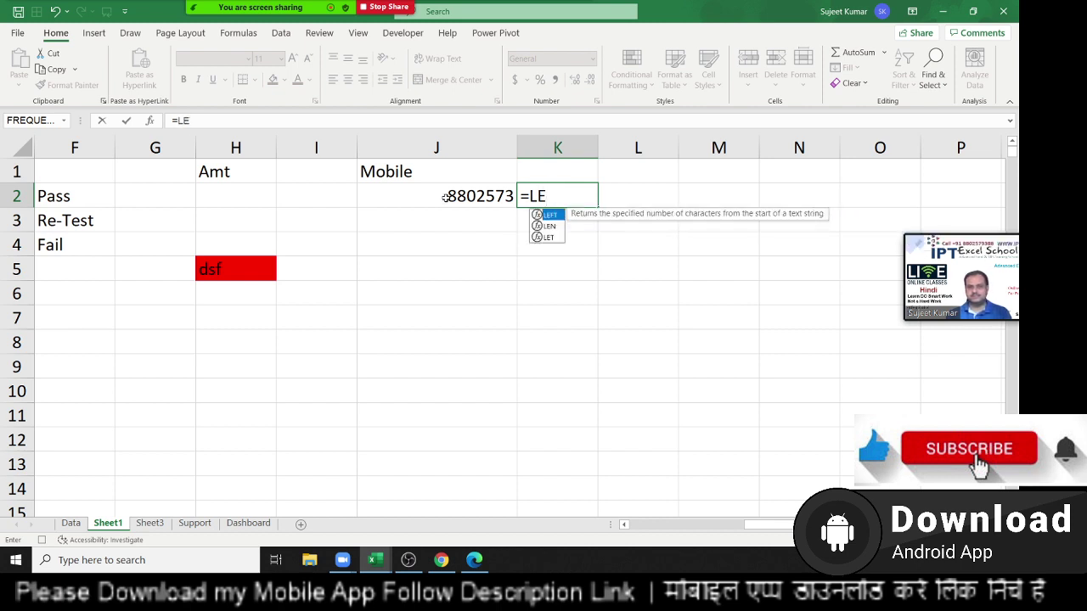
text(n)
key(Tab)
click(444, 197)
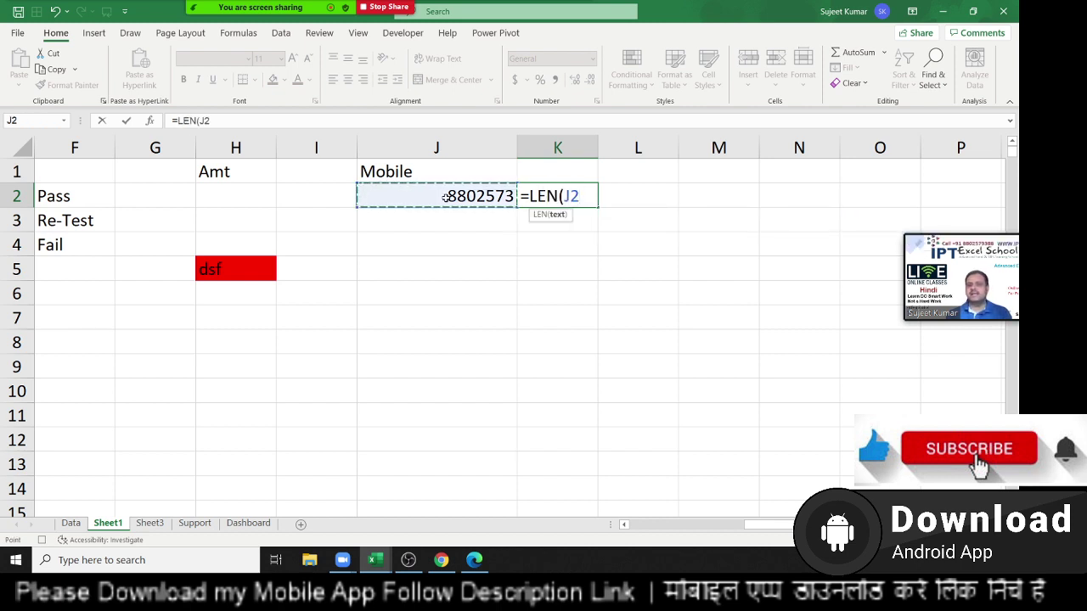
key(Return)
key(Up)
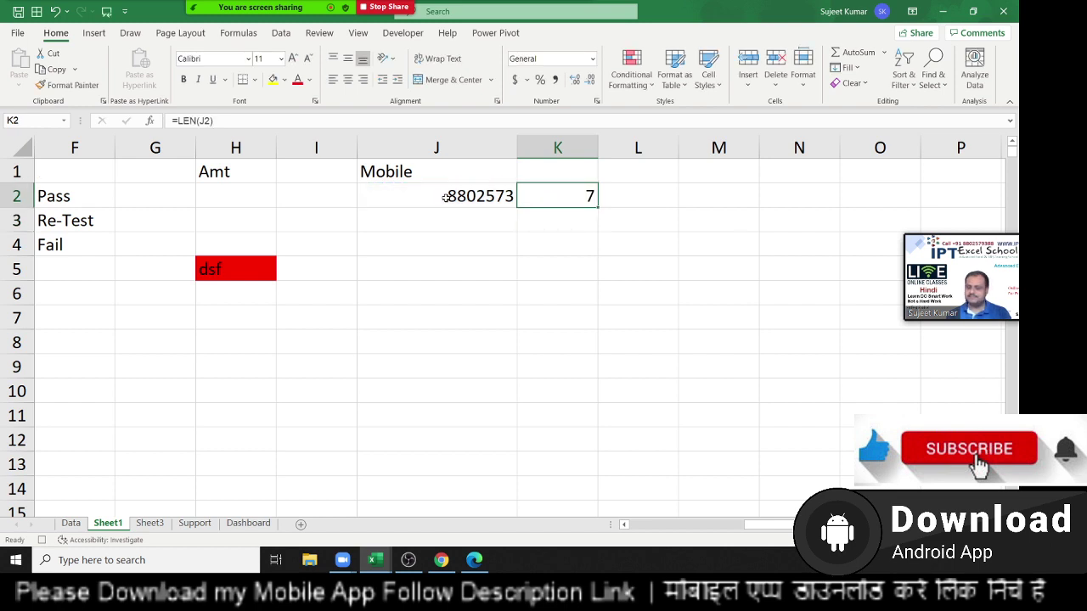
key(Delete)
click(445, 197)
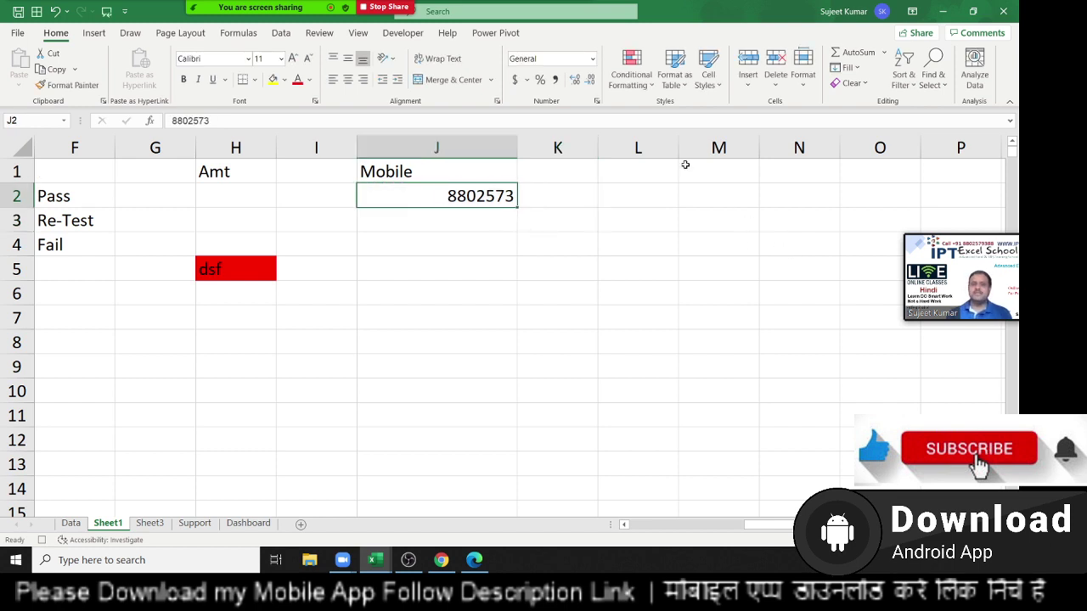
click(631, 68)
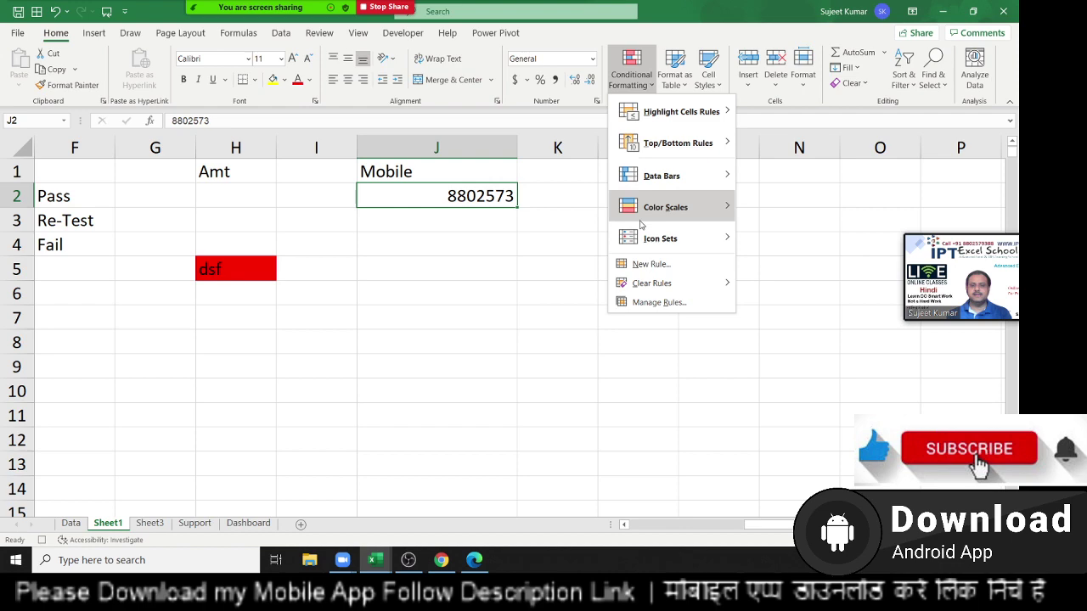
Start a formula rule =LEN($J2)<>10 with a relative row reference.
click(650, 263)
click(222, 217)
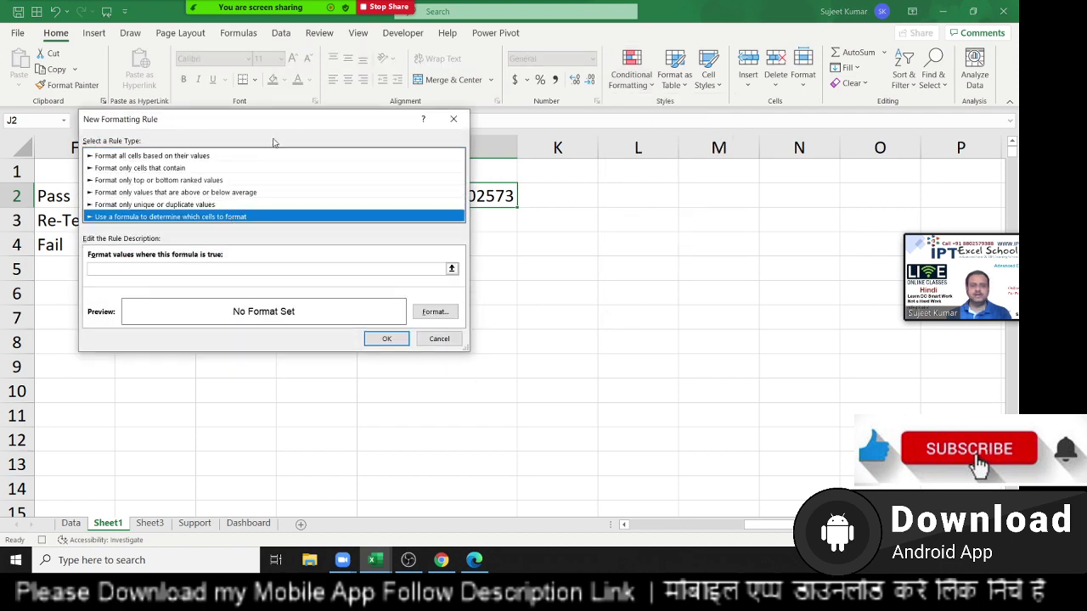
drag(285, 123, 665, 235)
click(487, 381)
text(=len()
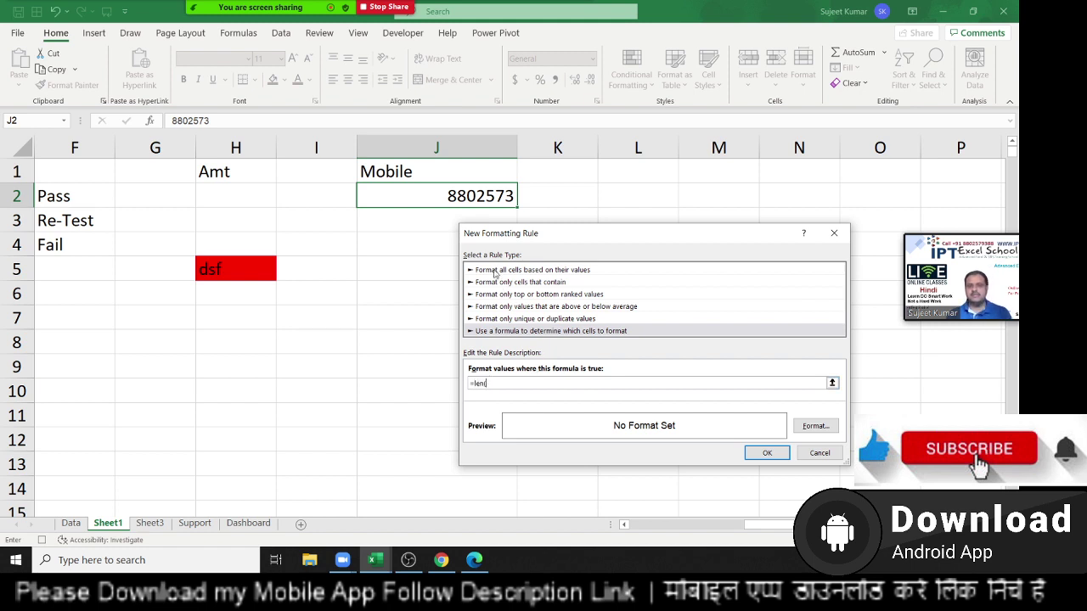
click(458, 196)
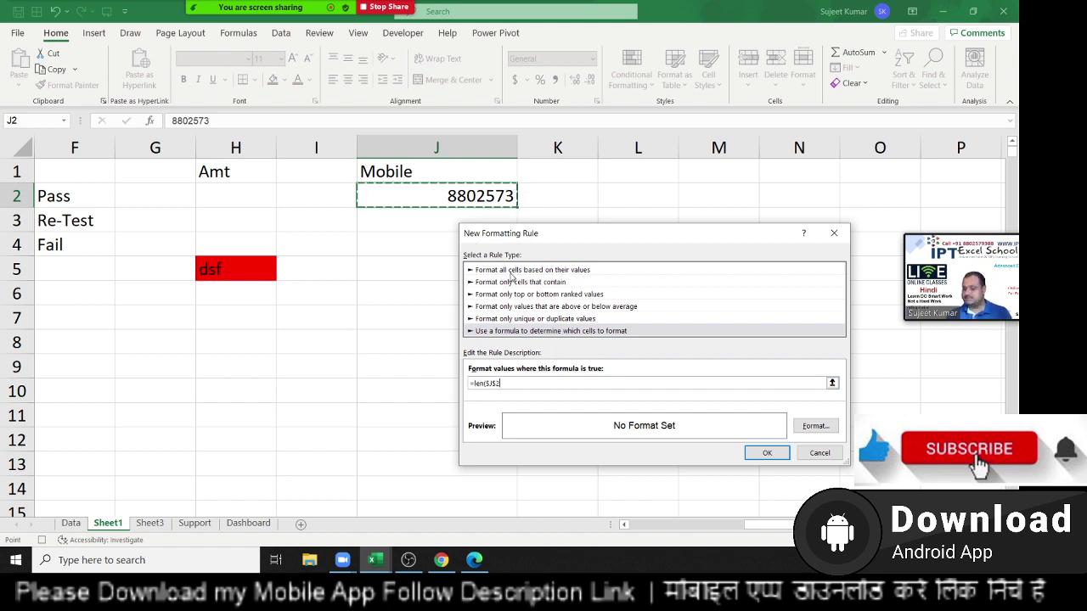
text()<>10)
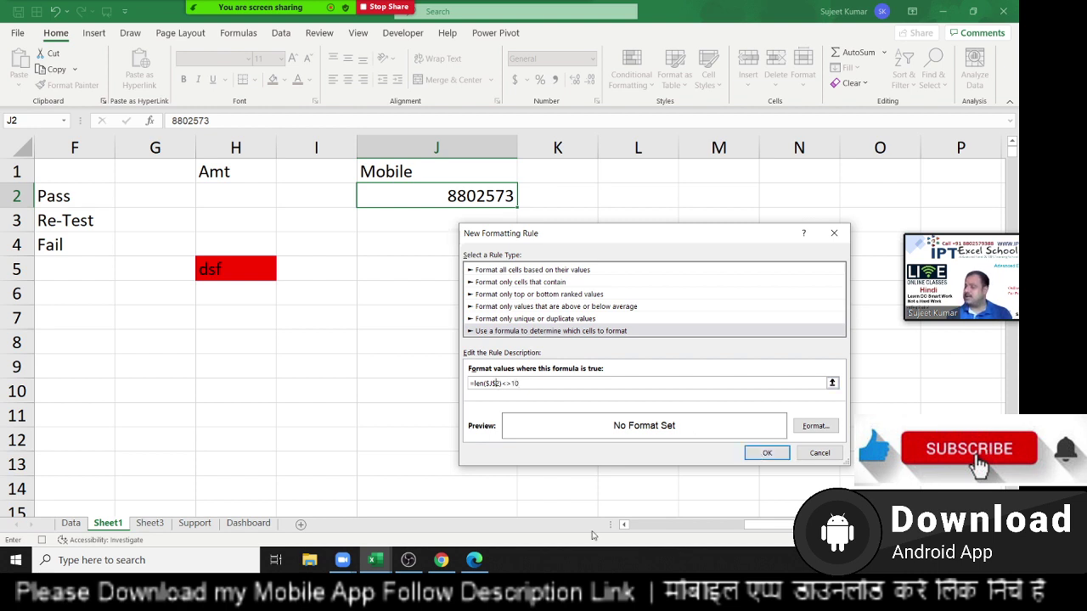
key(BackSpace)
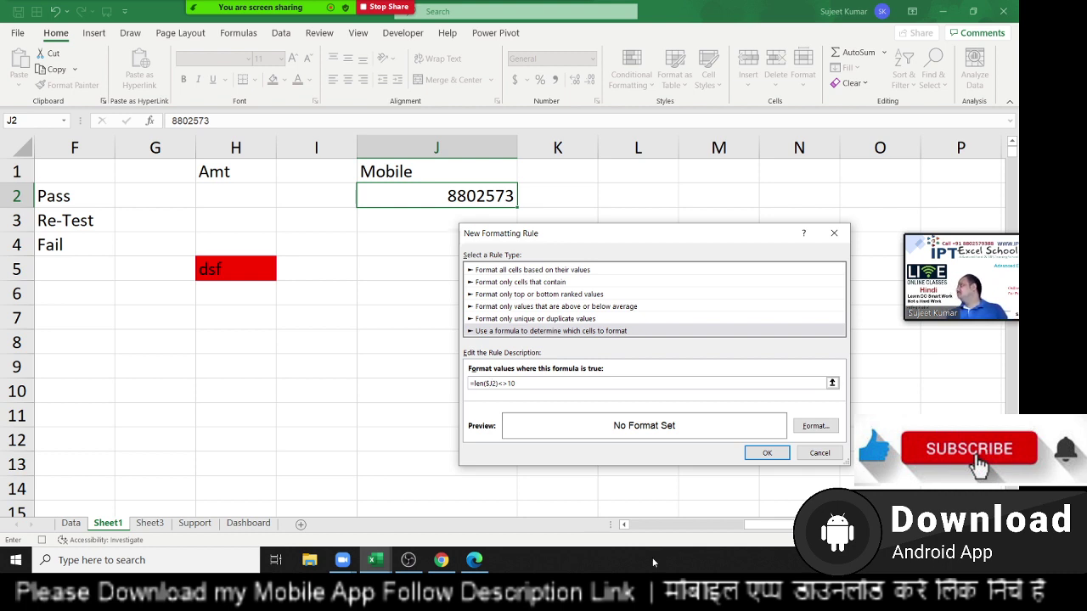
Set a red fill as the length rule's format.
mouse_move(165, 17)
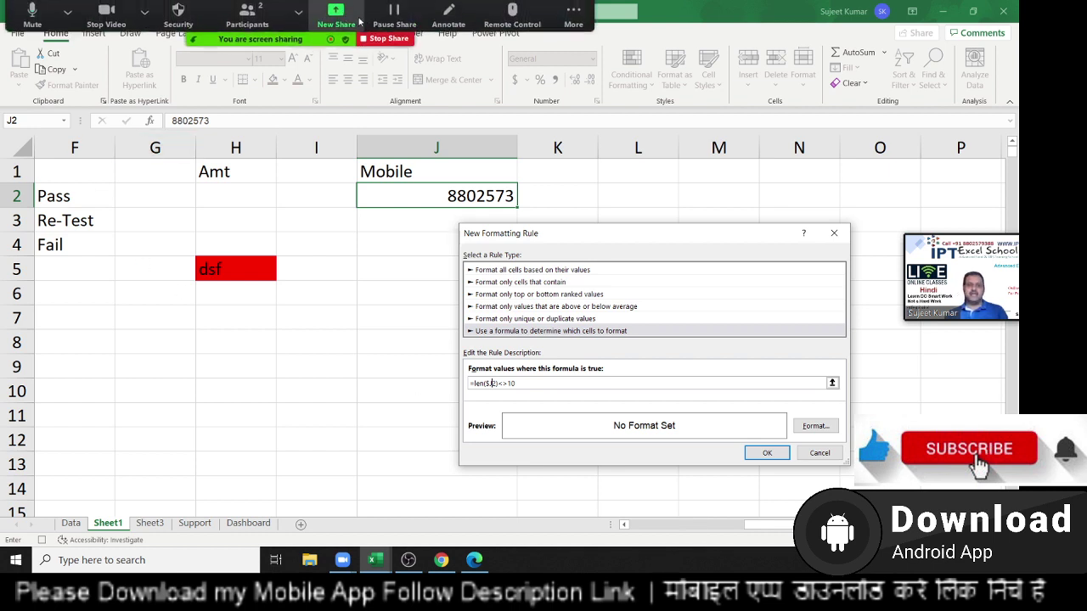
click(106, 15)
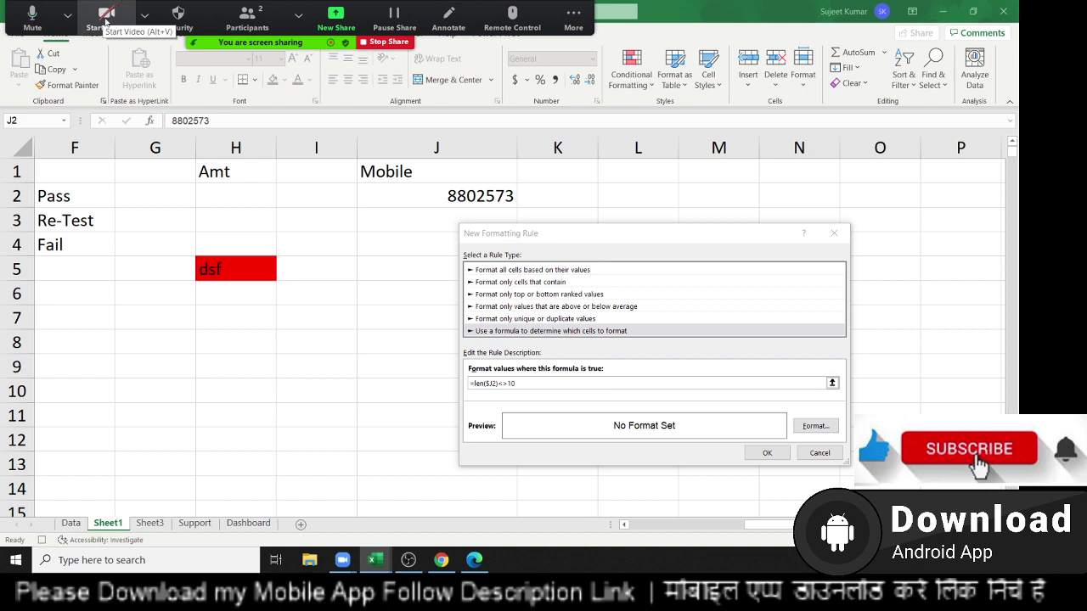
click(106, 18)
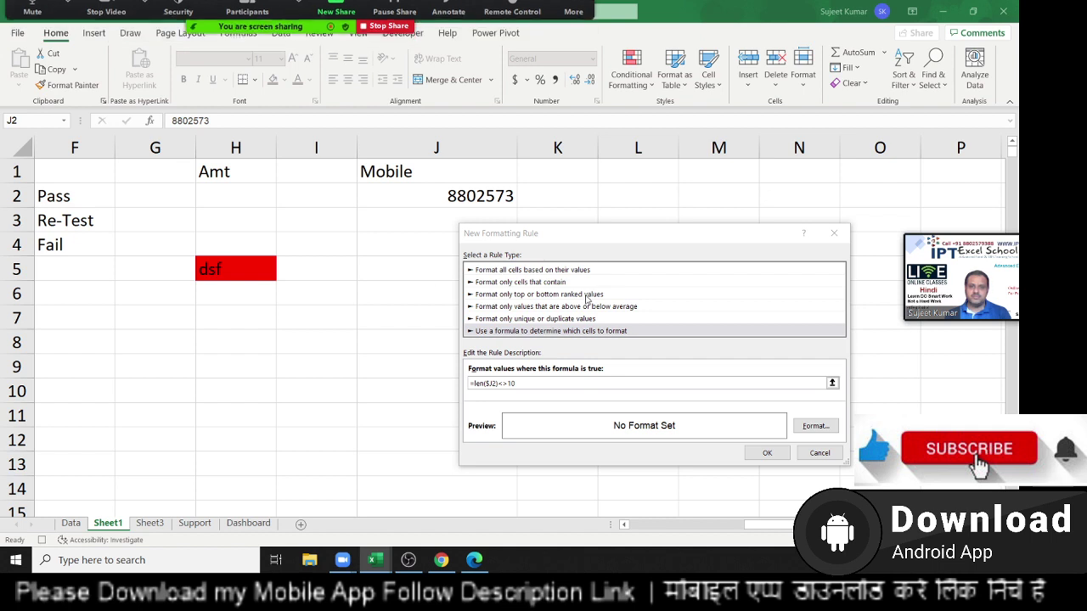
click(531, 383)
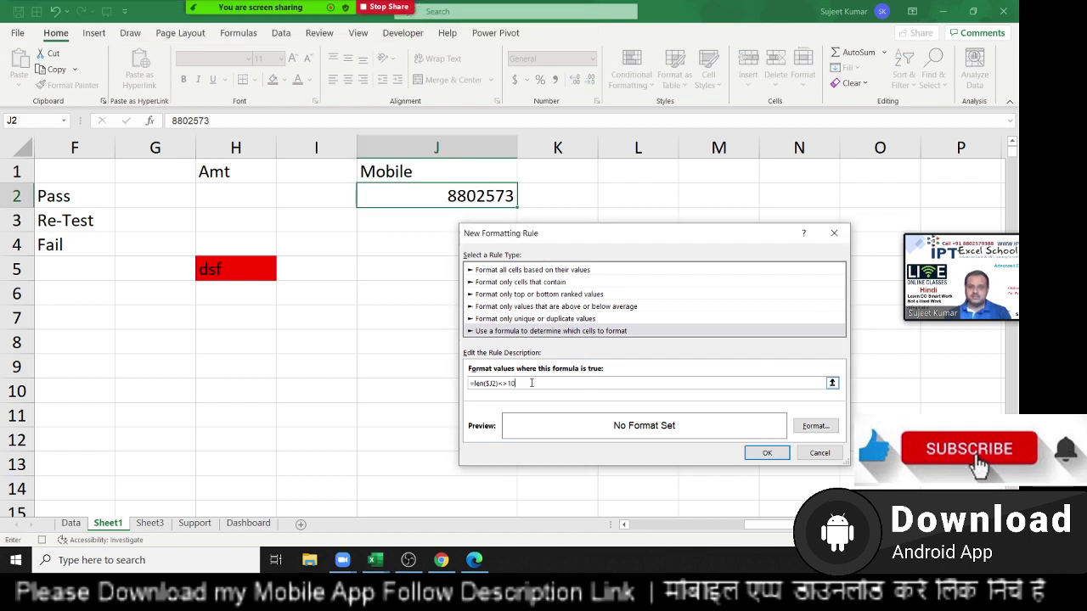
click(815, 428)
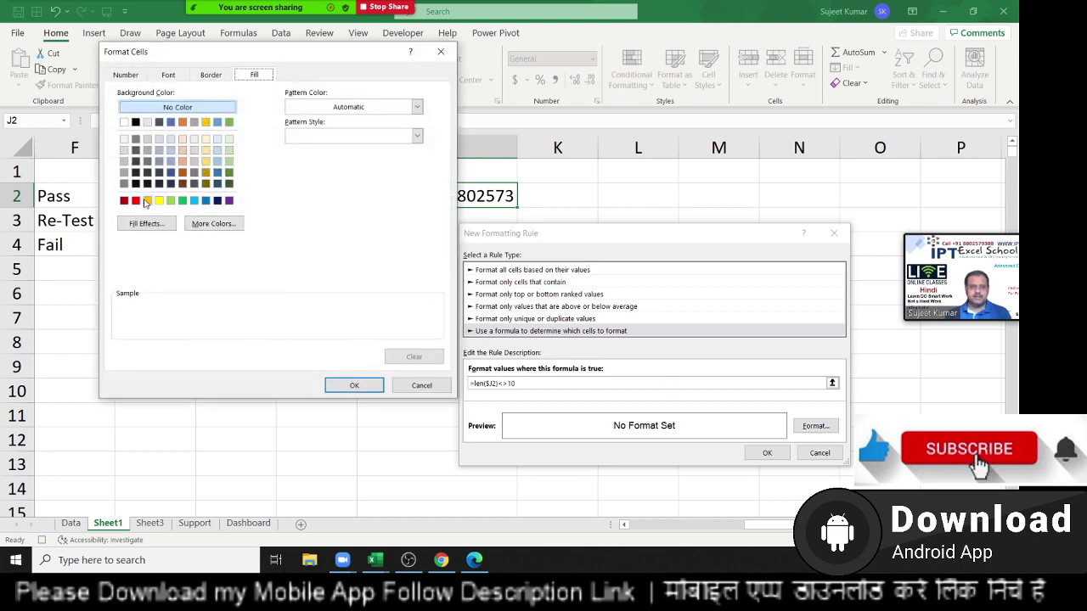
click(137, 200)
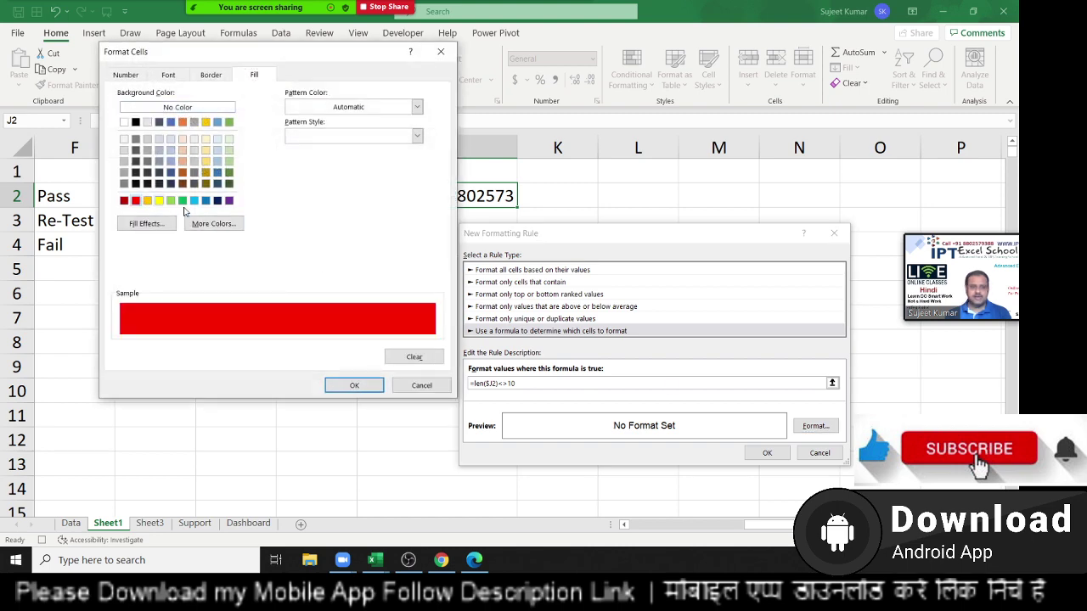
click(357, 383)
Save the length rule and paint J2's formatting down to J12.
click(766, 453)
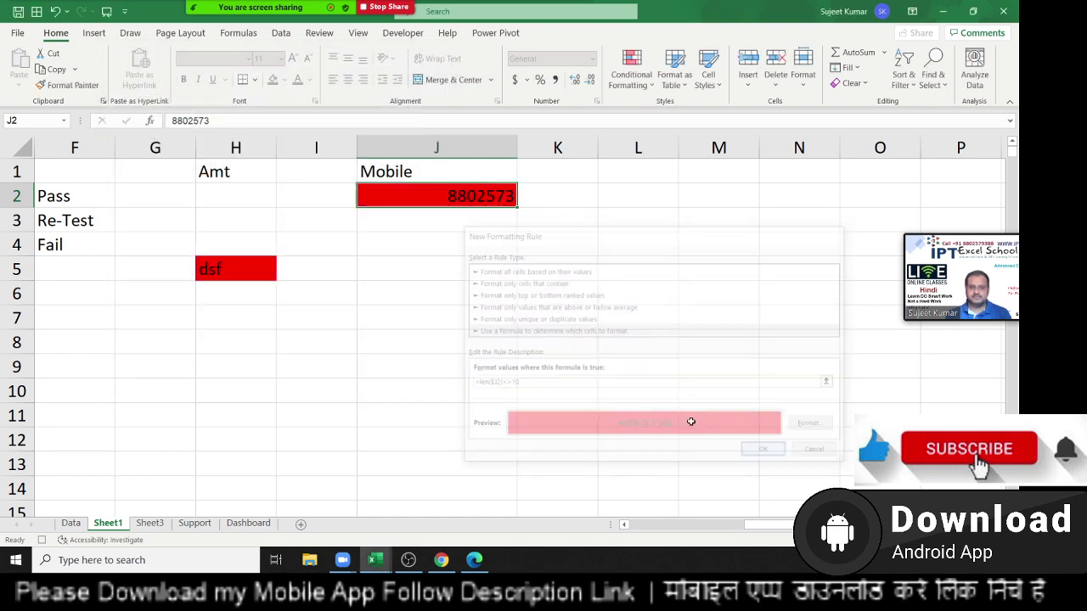
click(68, 85)
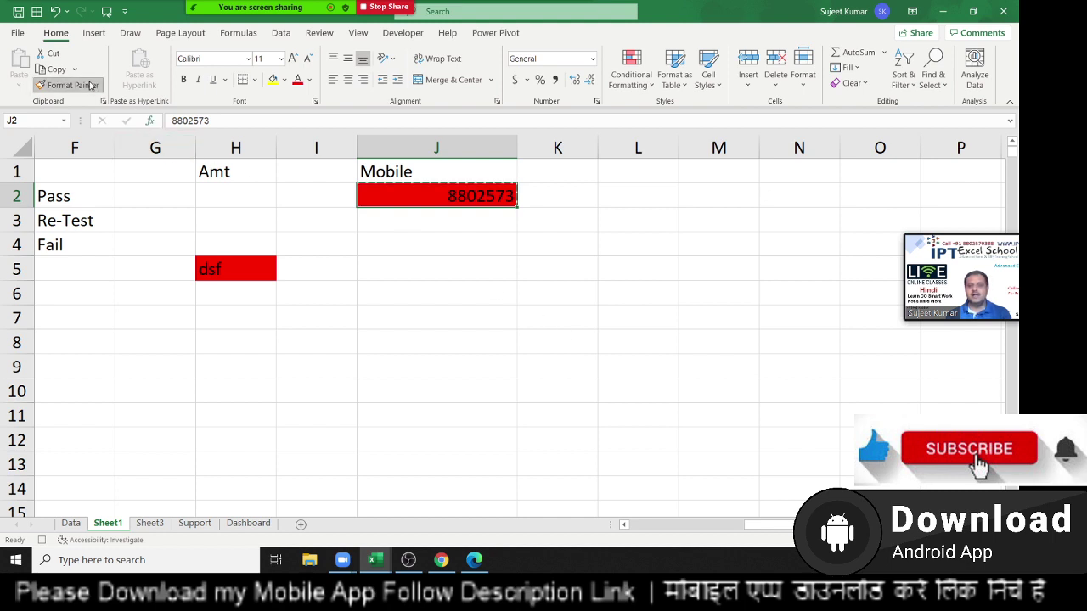
mouse_move(458, 197)
mouse_down()
mouse_move(453, 441)
mouse_move(452, 264)
mouse_up()
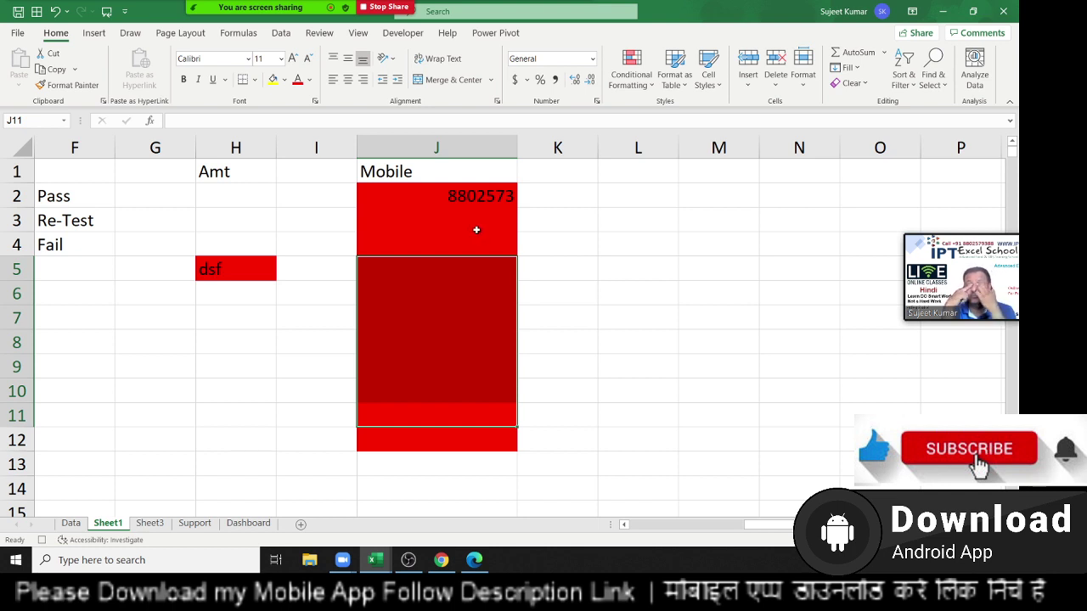
Test the blank J3's length with =LEN(J3) in K3, then clear it.
key(Up)
key(Up)
key(Up)
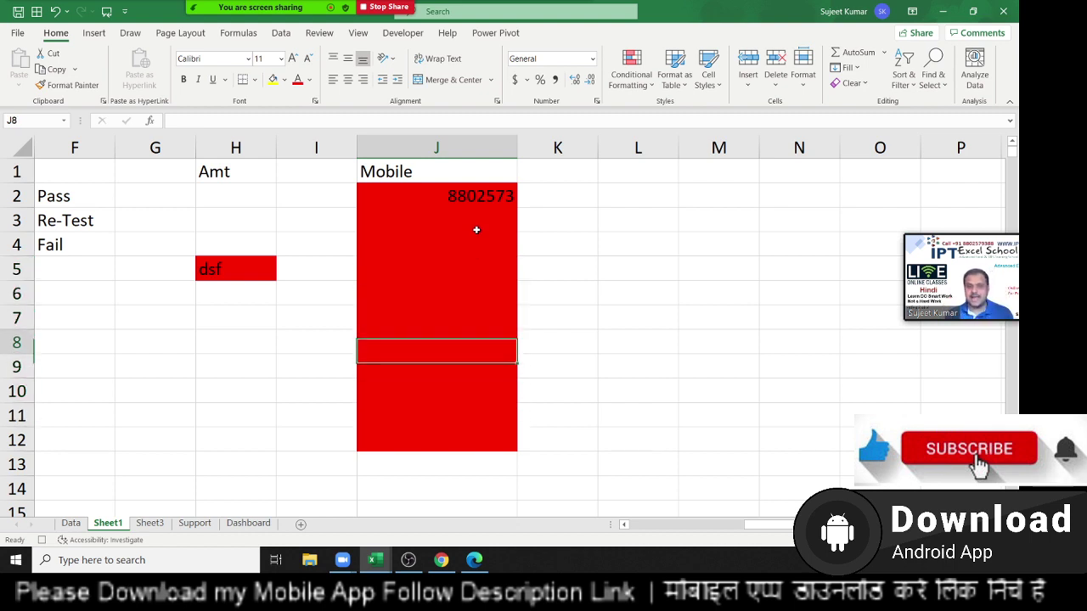
key(Up)
key(Up)
key(Up)
key(Up)
key(Down)
key(Right)
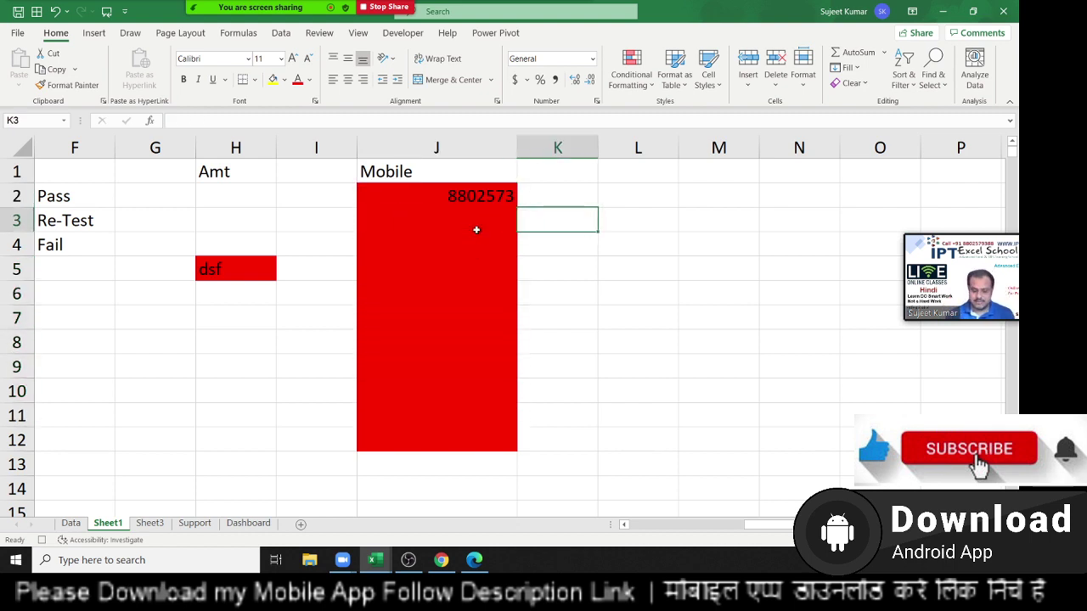
text(=le)
key(Down)
key(Tab)
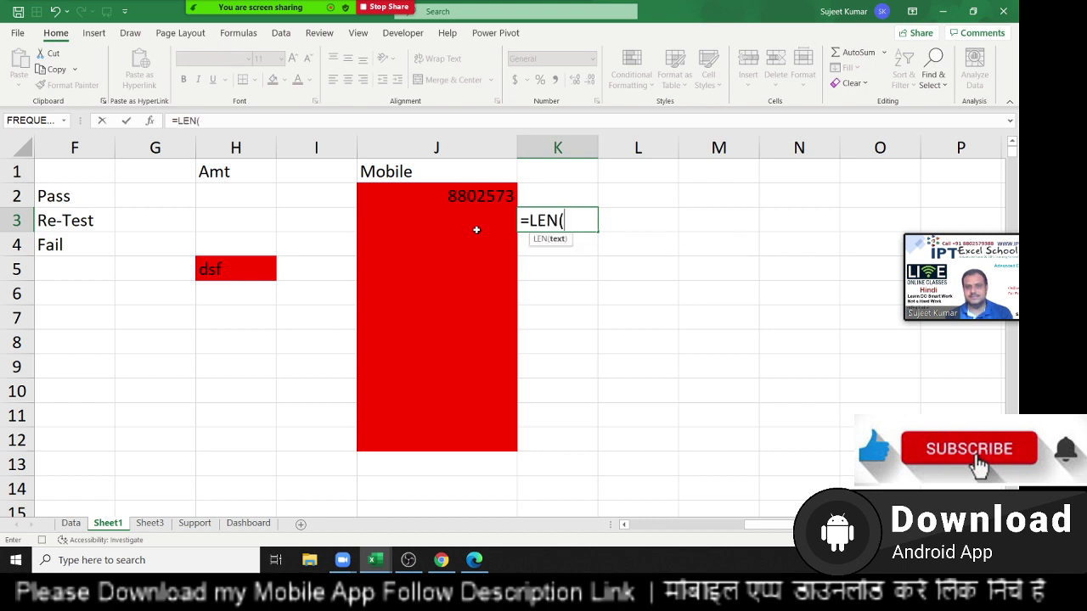
click(477, 230)
key(Return)
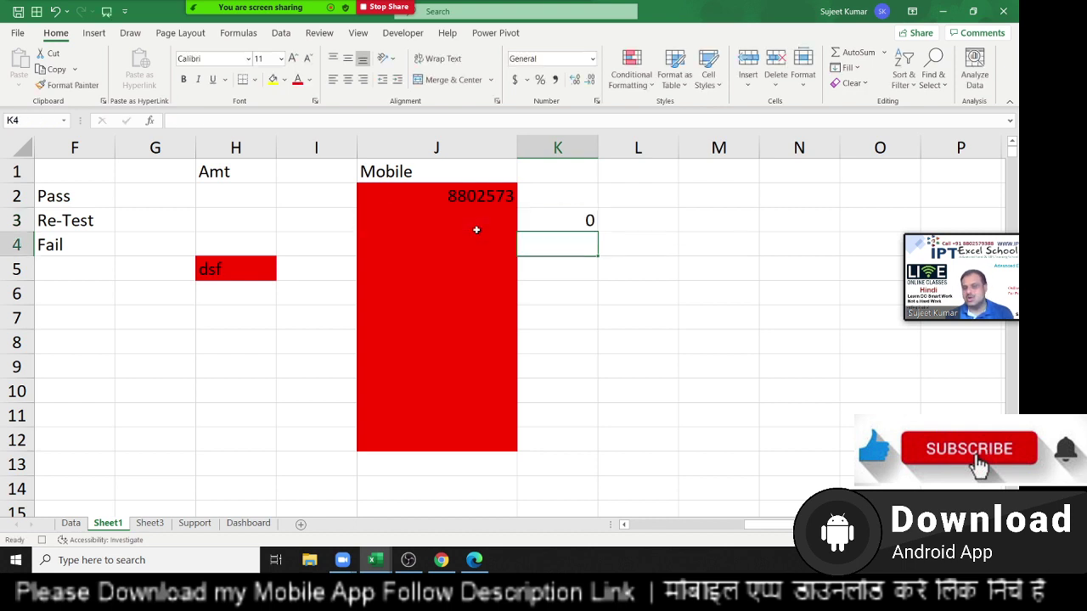
key(Up)
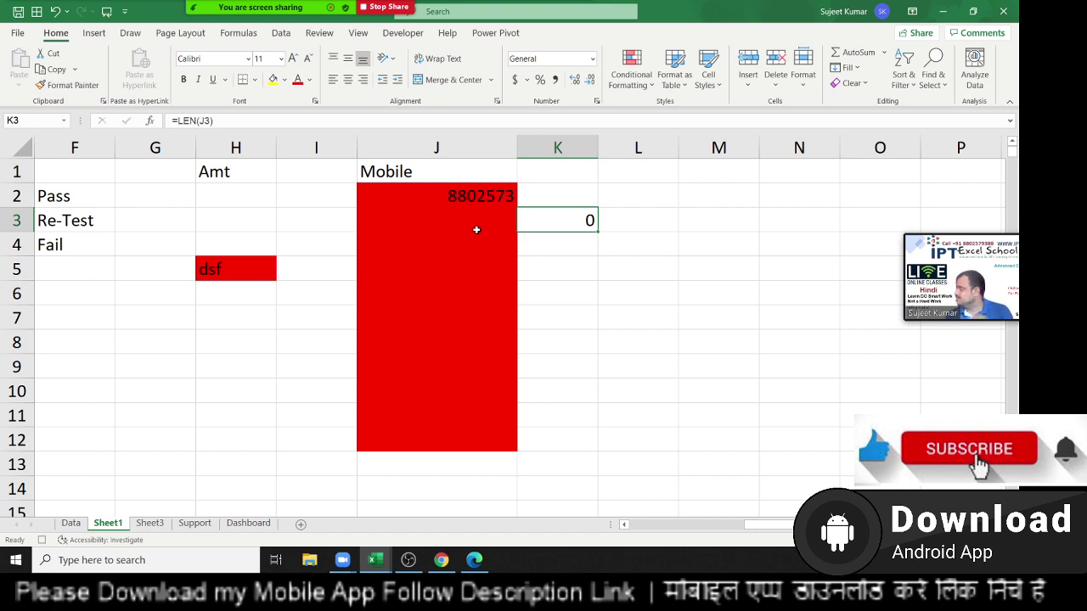
key(Up)
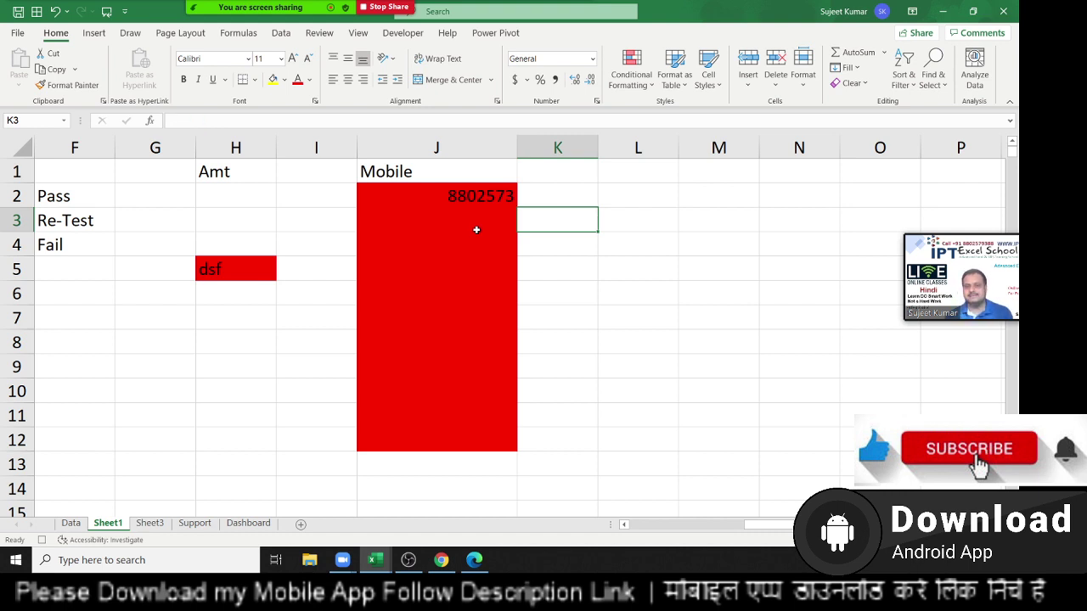
key(Left)
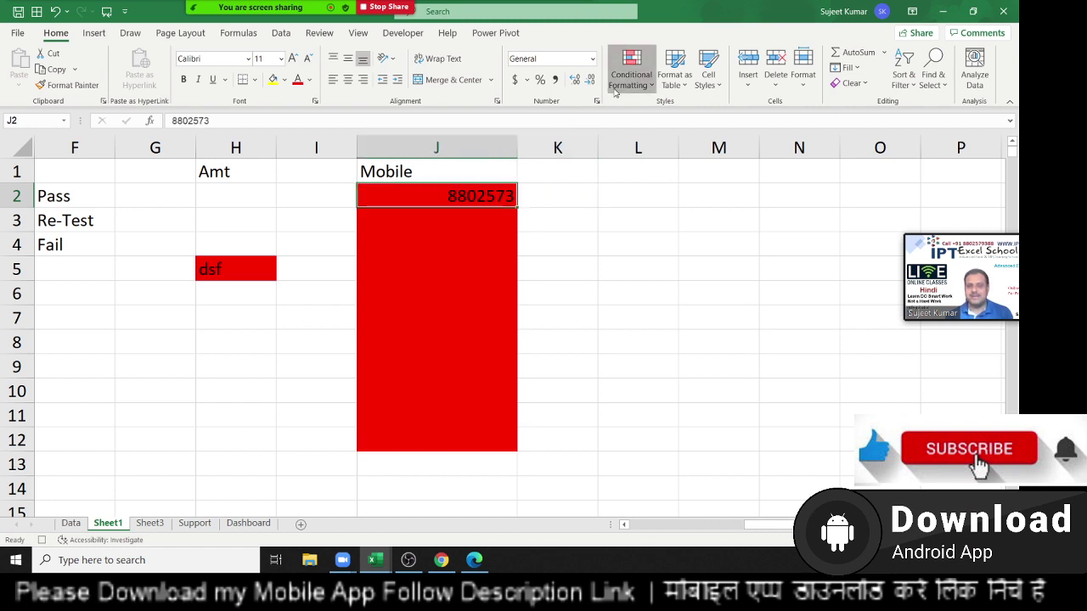
Discard an accidental new rule and bring up the Conditional Formatting Rules Manager.
click(631, 68)
click(644, 268)
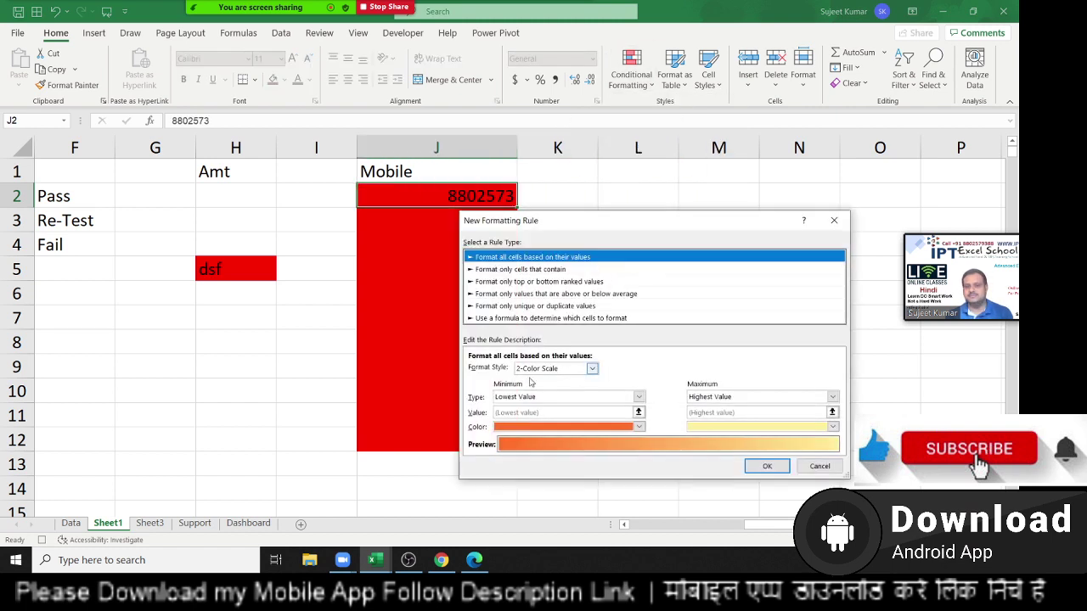
key(Escape)
click(618, 85)
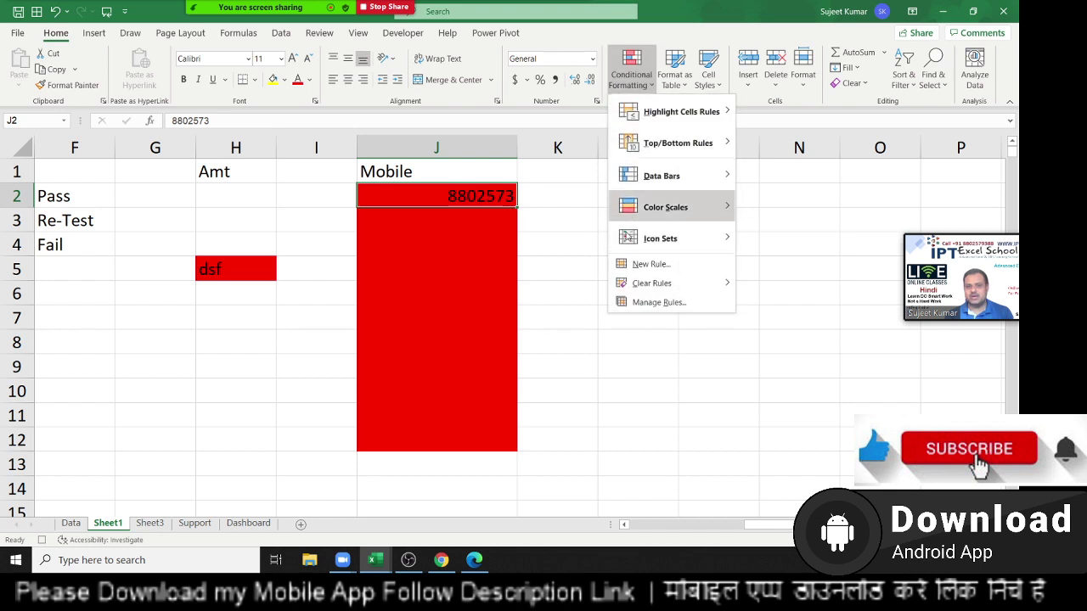
click(638, 306)
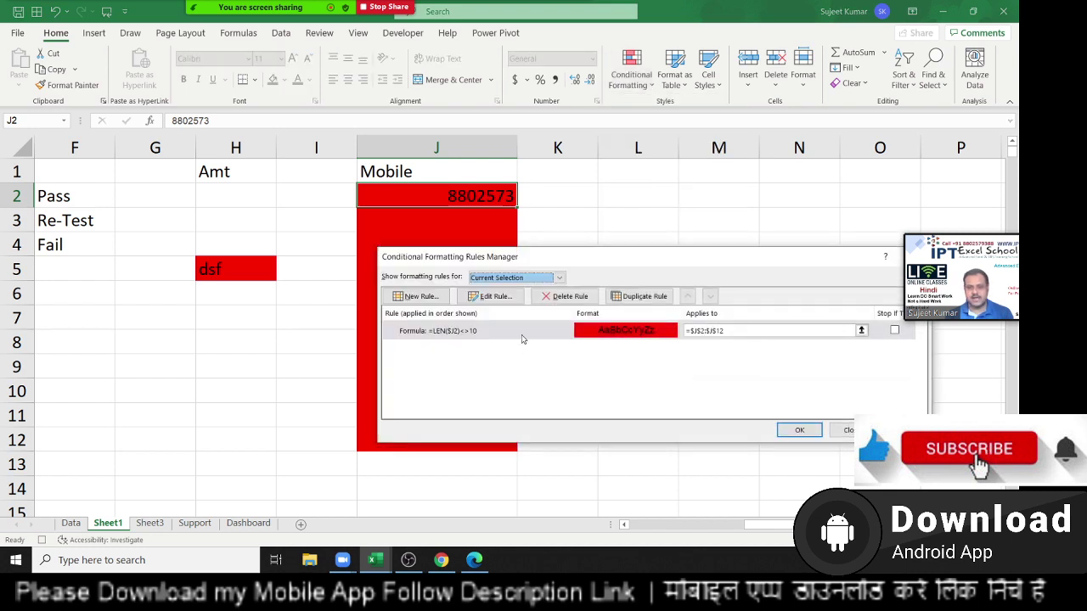
Change the length rule to =AND(LEN($J2)<>10,J2>0) and apply it.
double_click(524, 335)
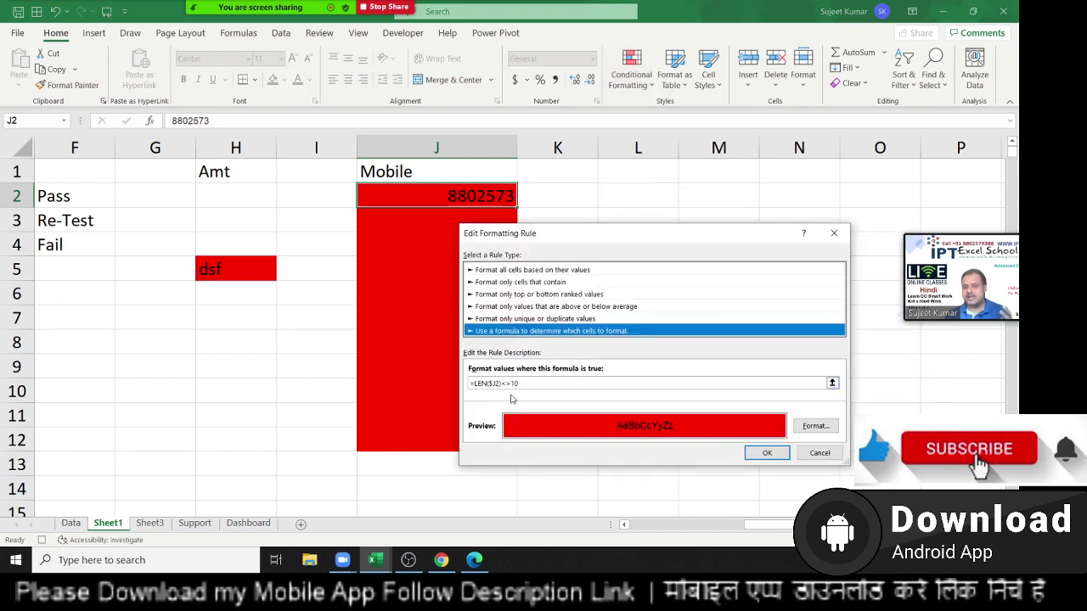
click(471, 383)
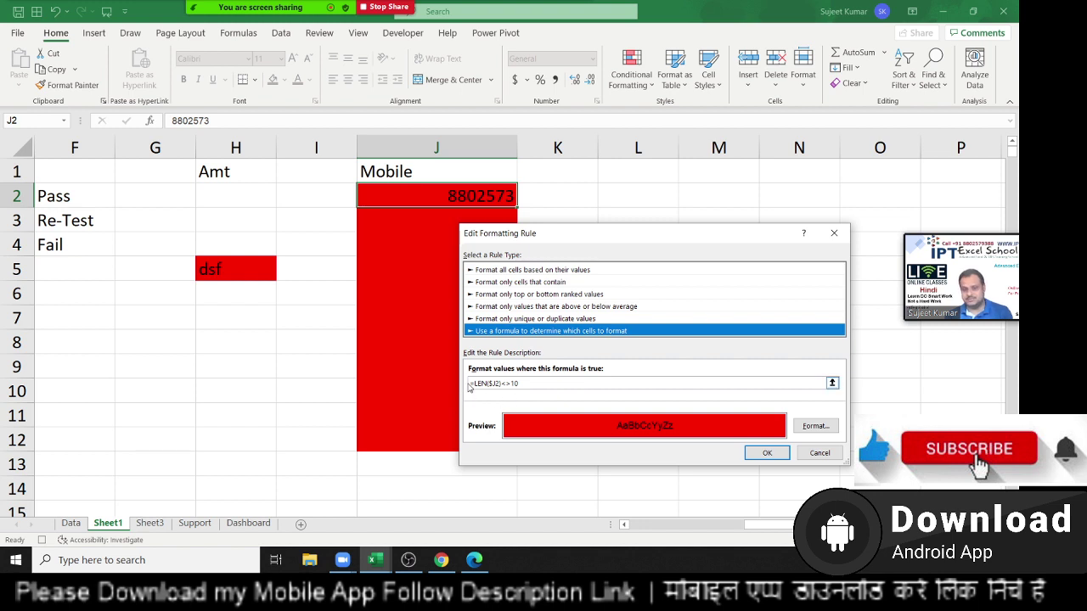
click(471, 383)
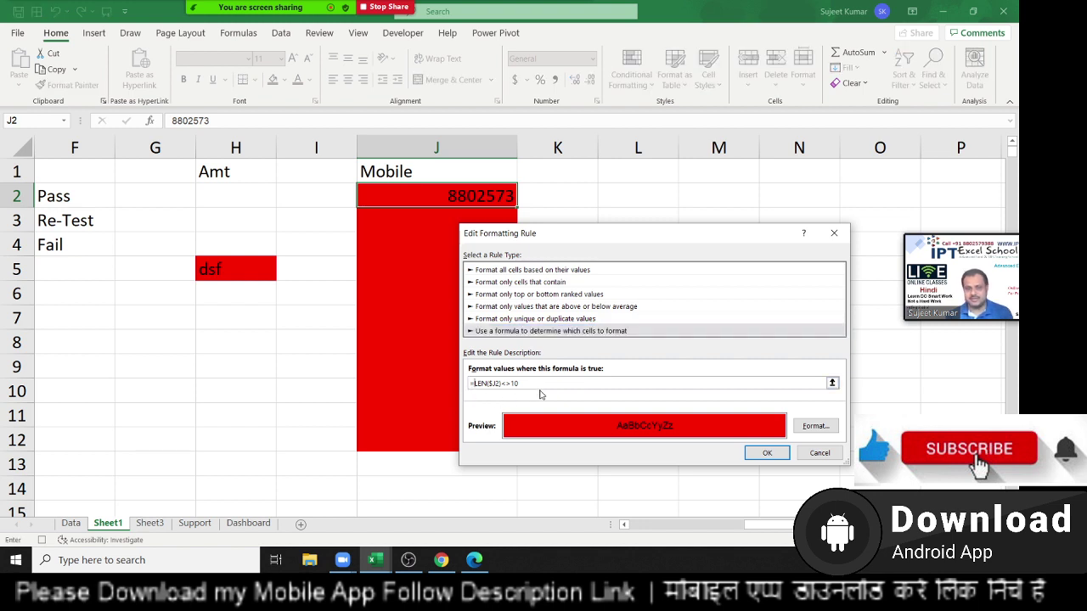
text(and)
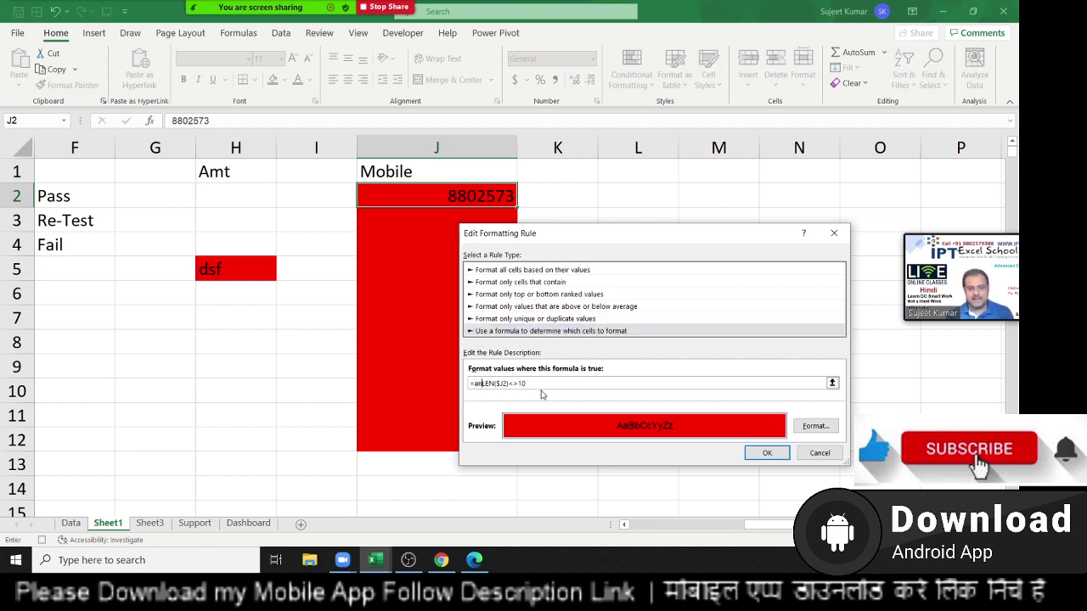
text(()
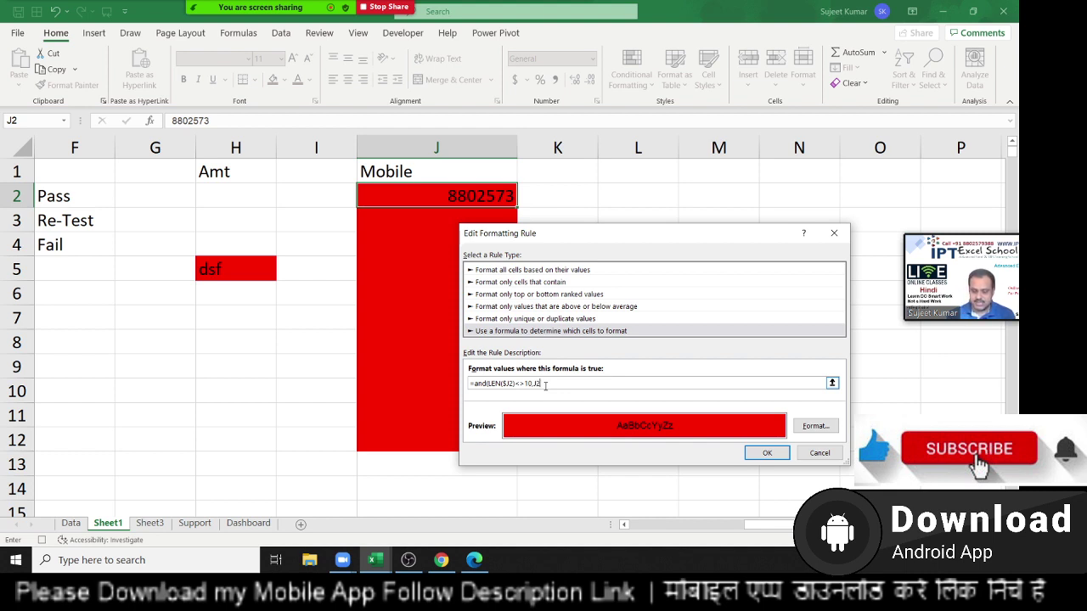
text(>0)
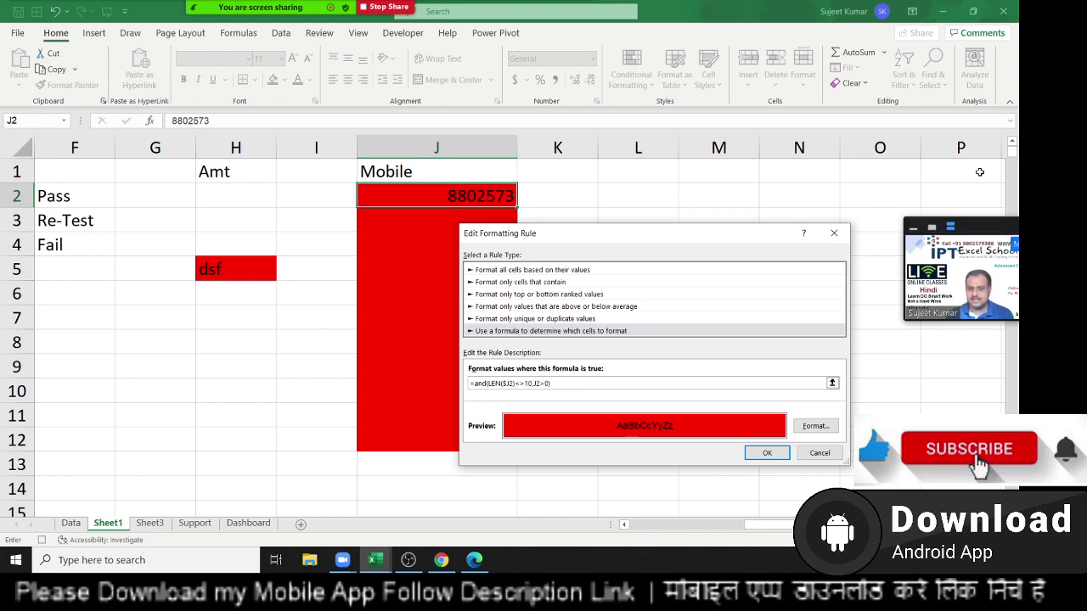
click(784, 453)
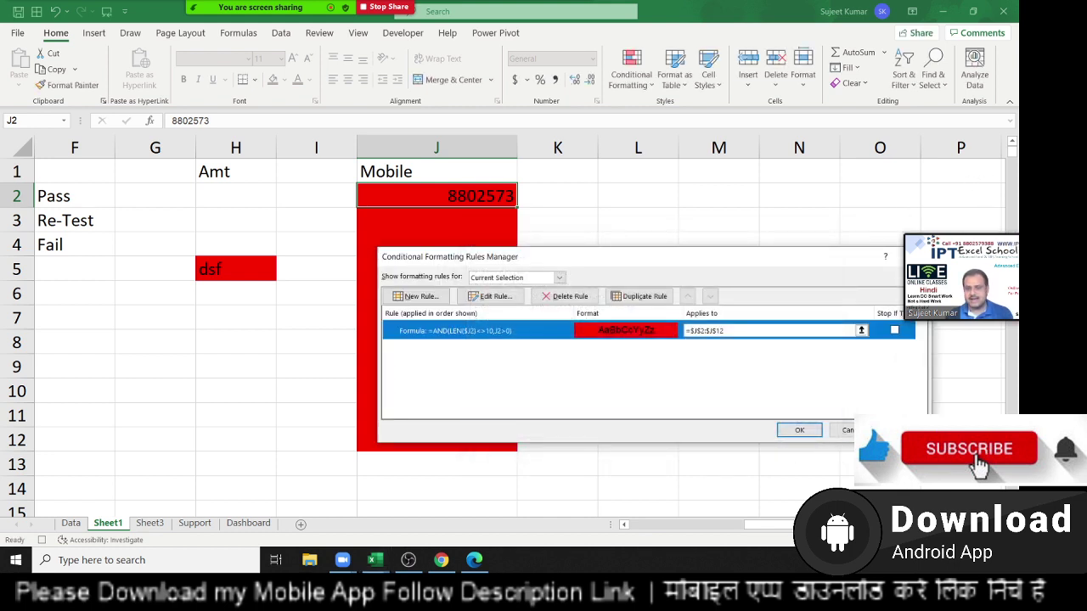
click(898, 429)
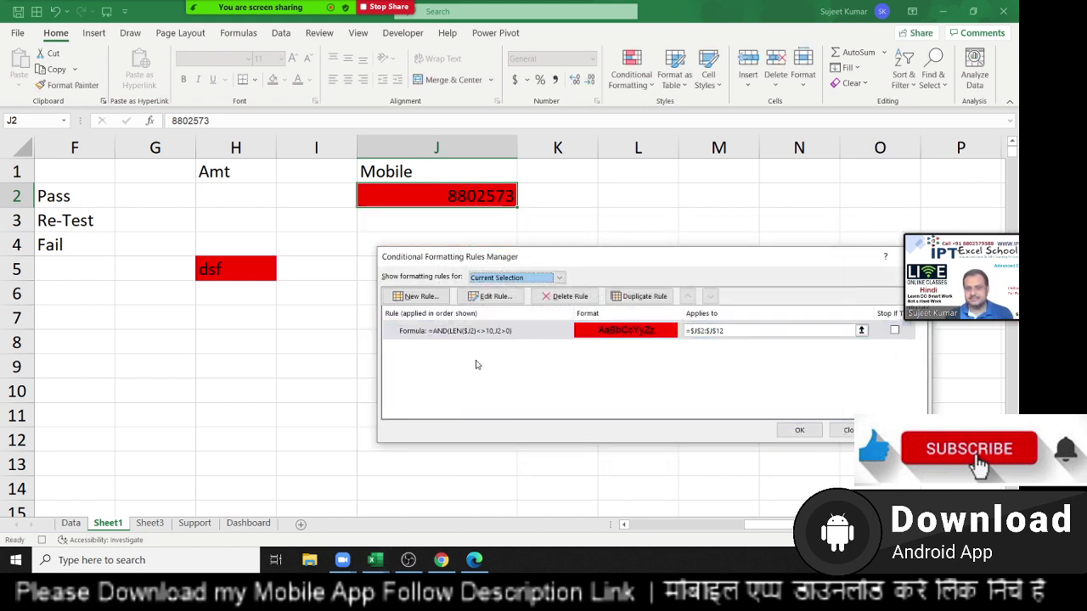
double_click(475, 333)
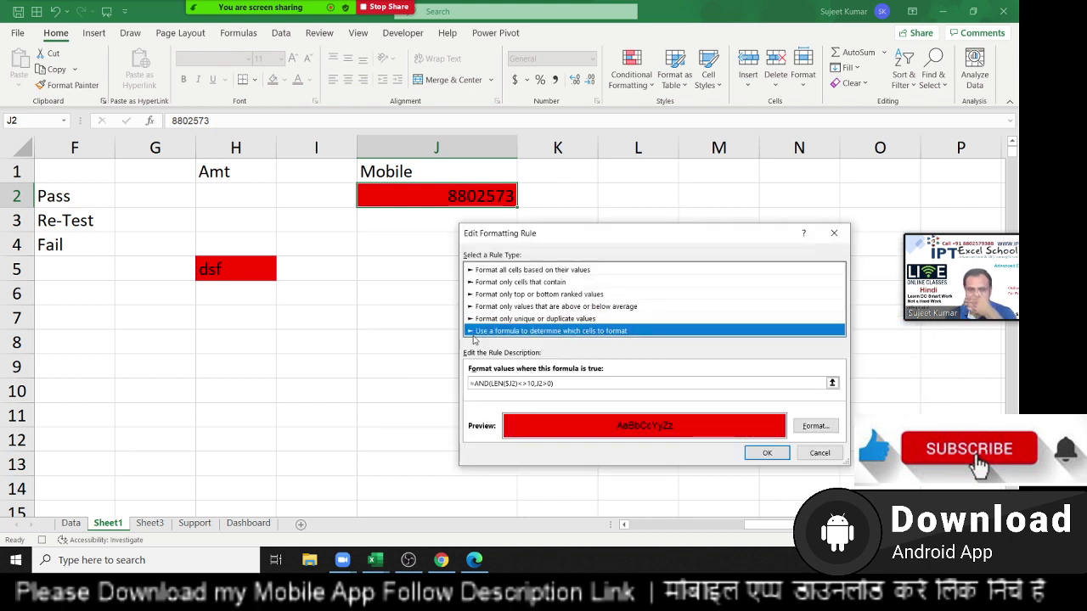
click(538, 383)
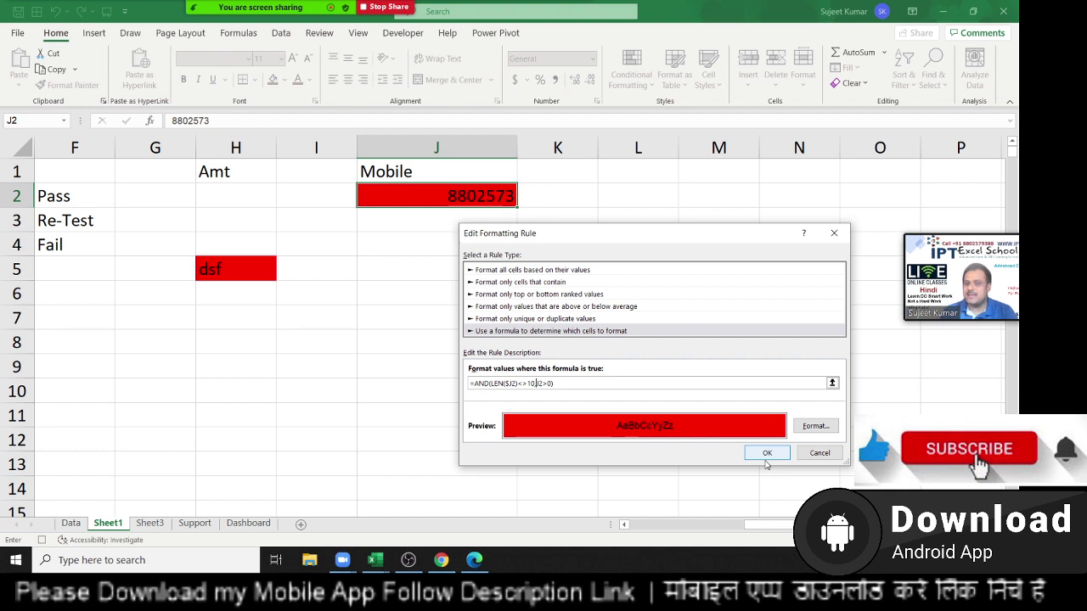
click(767, 452)
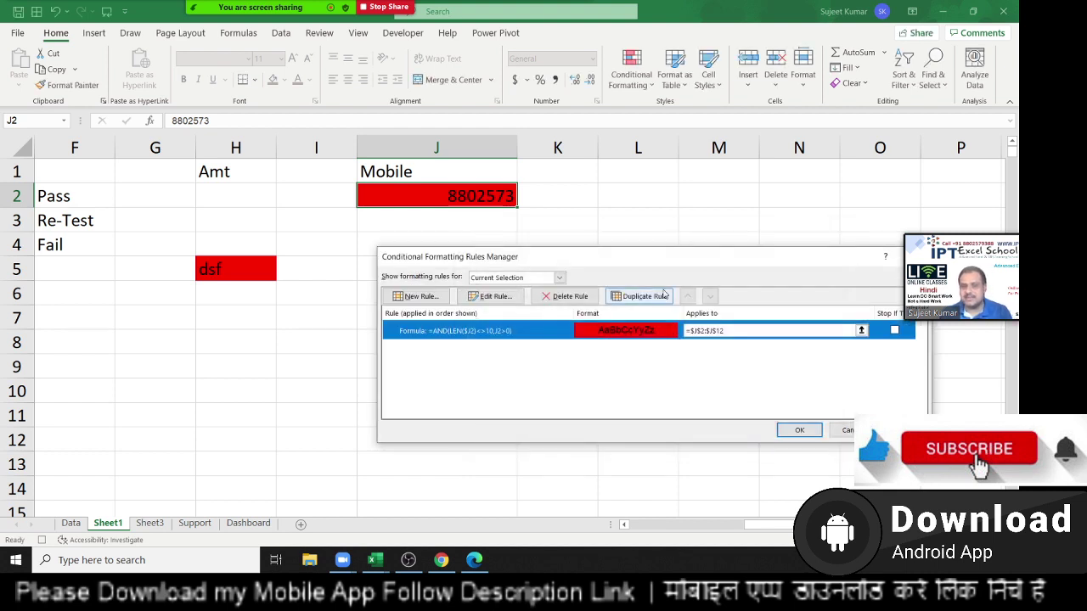
click(799, 430)
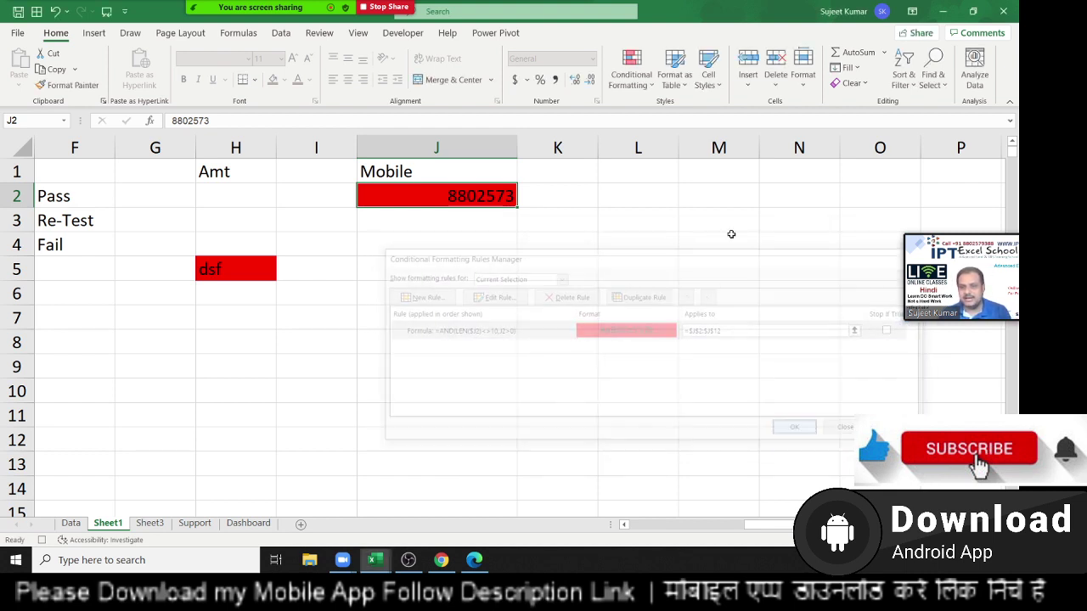
Enter a Date heading in L1 and fill dates 1-Jan through 9-Jan into L2:L10.
click(634, 168)
text(Date)
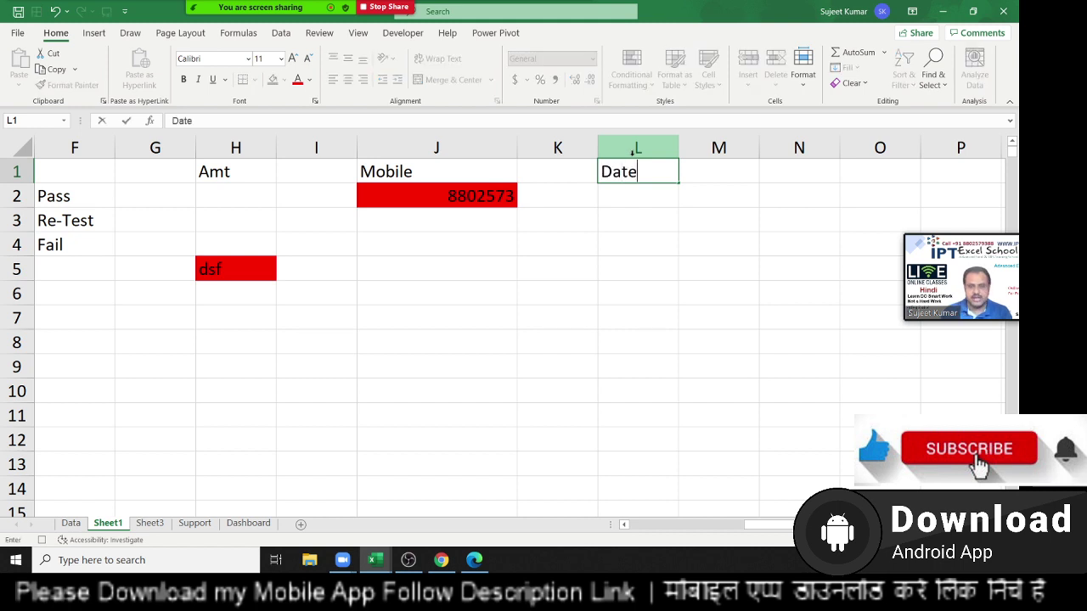
key(Return)
text(1)
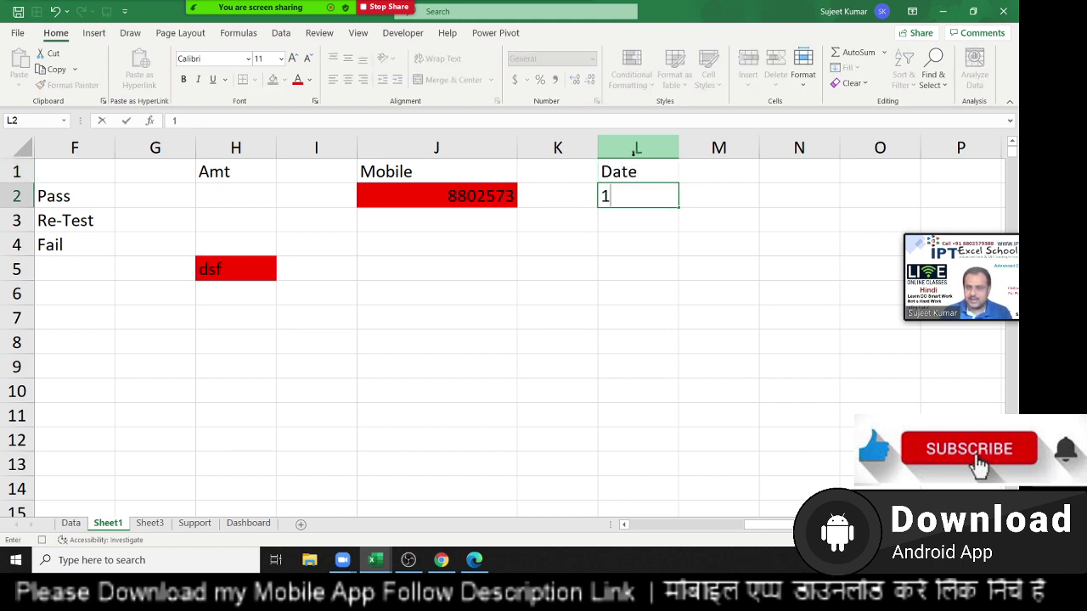
text(/1)
key(Return)
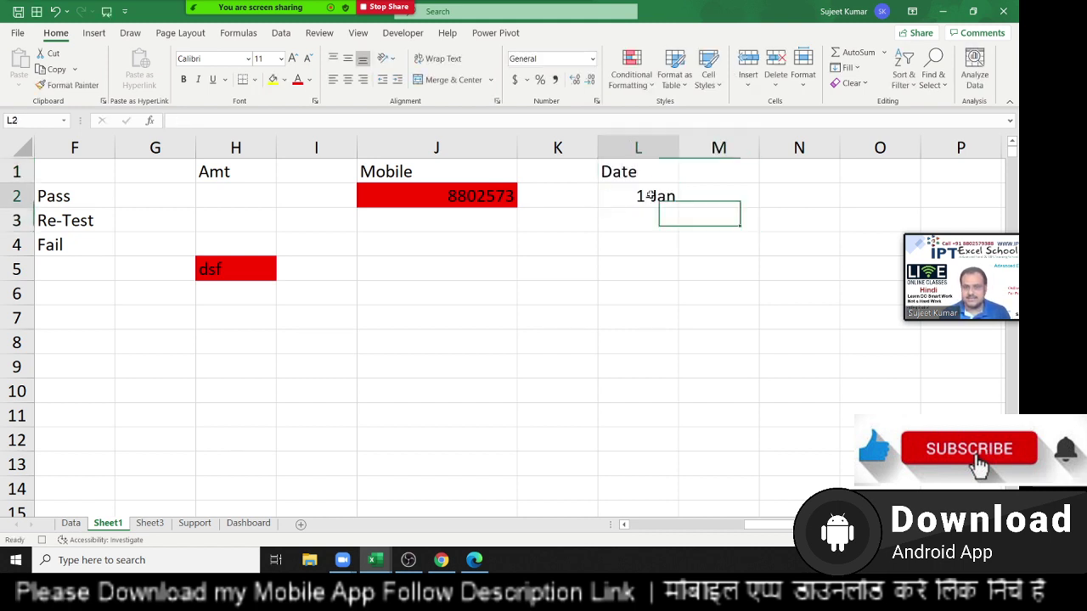
click(666, 201)
drag(678, 206, 679, 395)
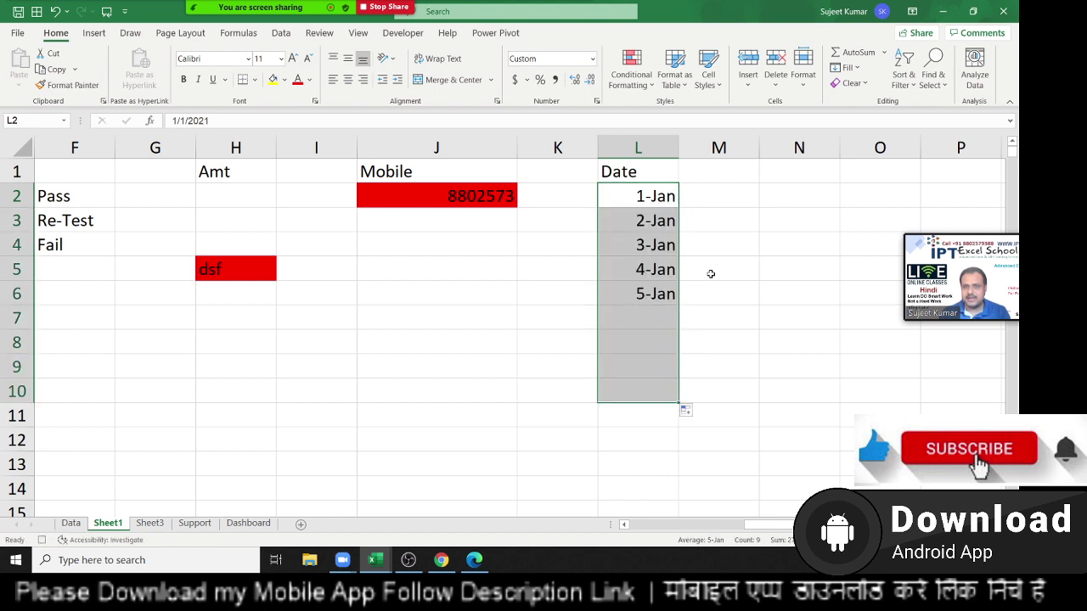
Fill M2:M10 with =TEXT(L2,"DDD") to show each date's weekday.
click(706, 204)
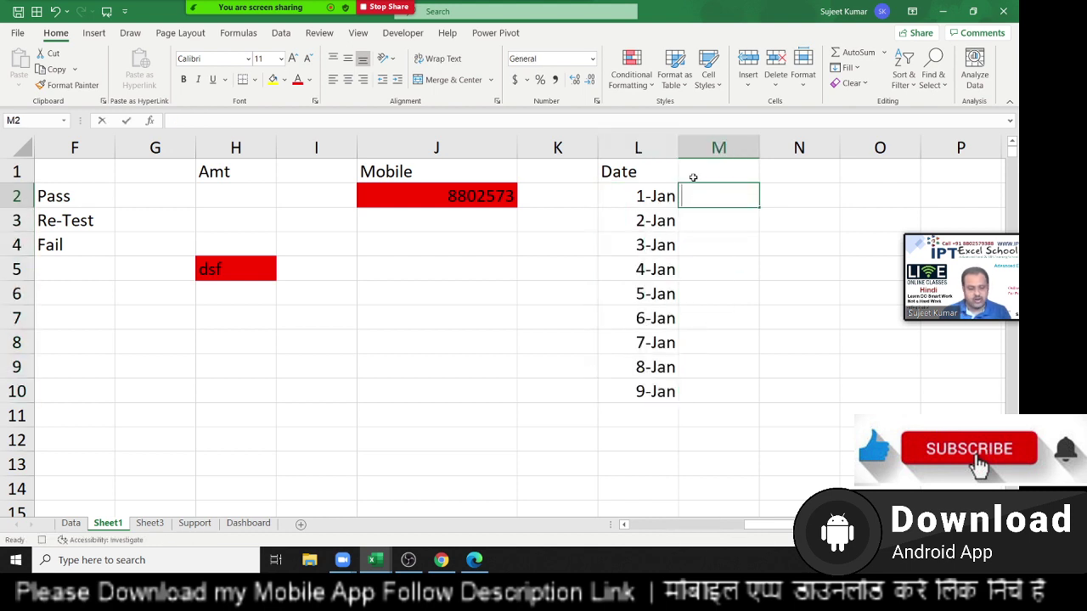
text(=te)
key(Tab)
key(Left)
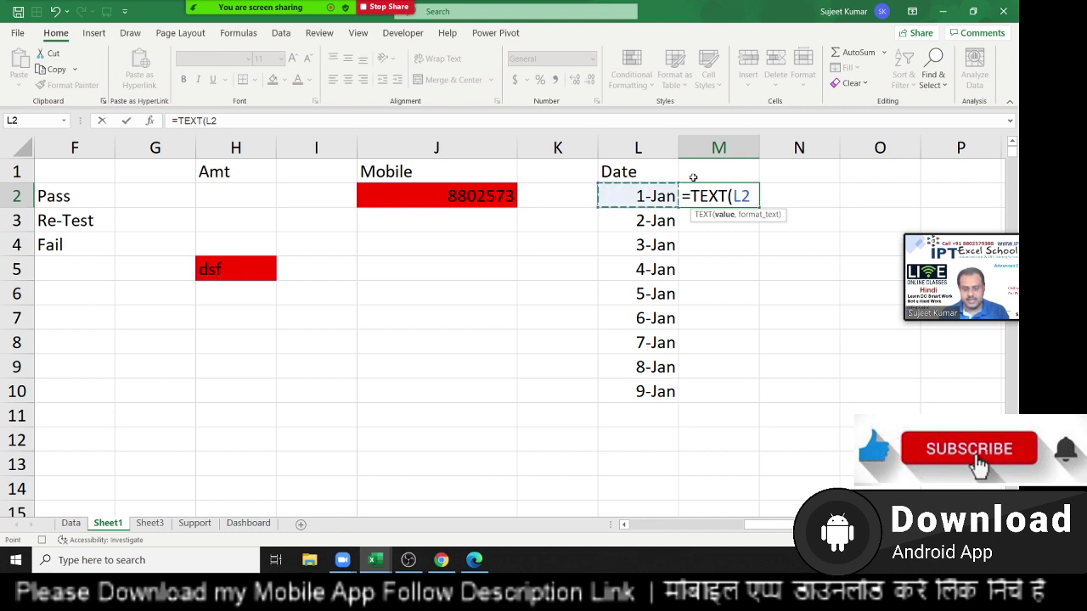
text(,"DDD)
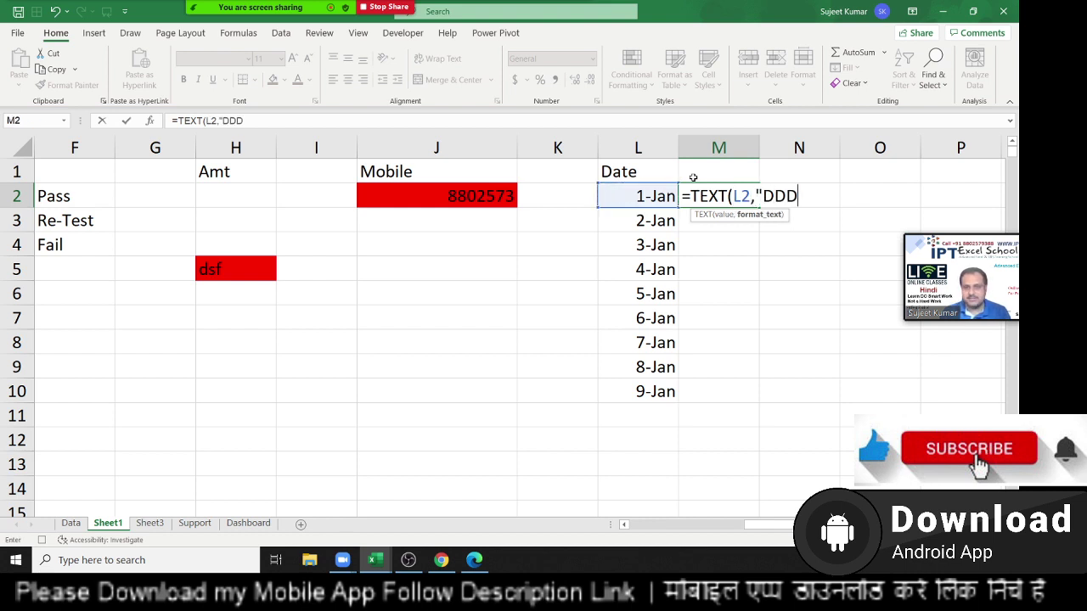
text(")
key(Return)
click(734, 196)
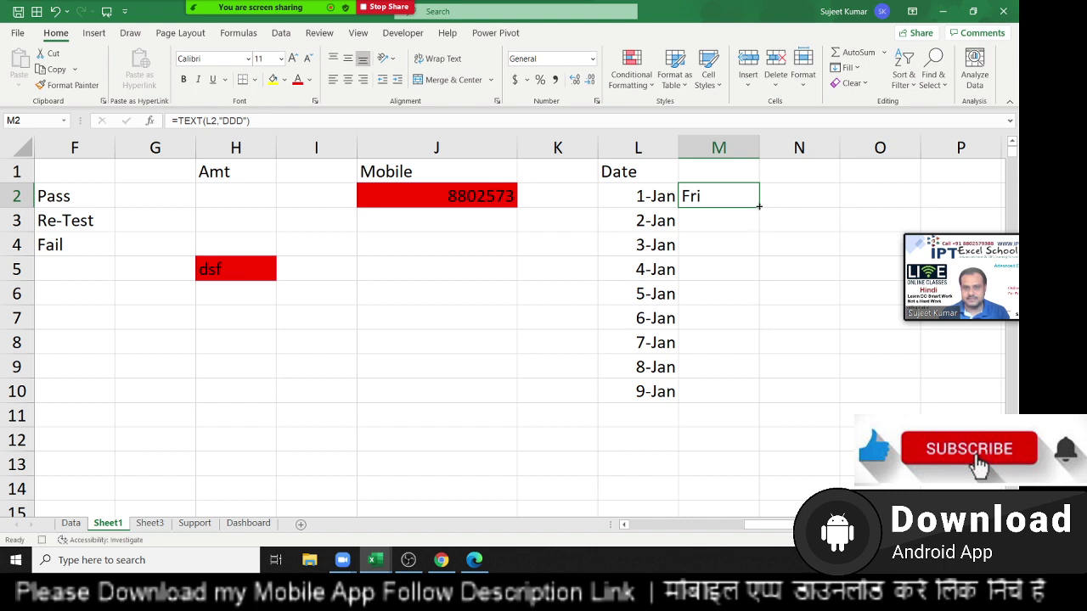
double_click(758, 207)
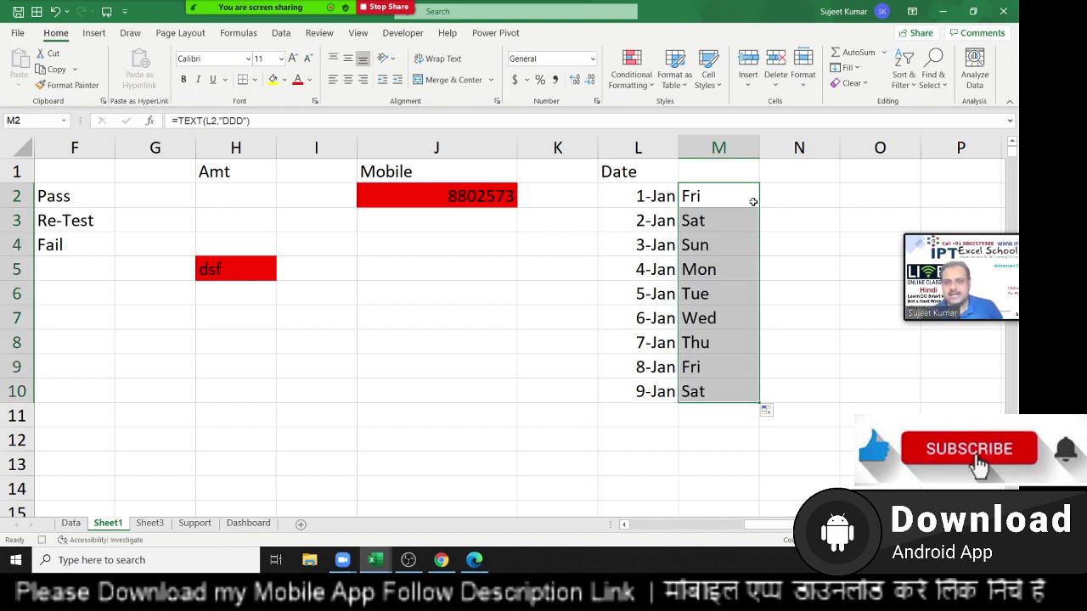
click(751, 201)
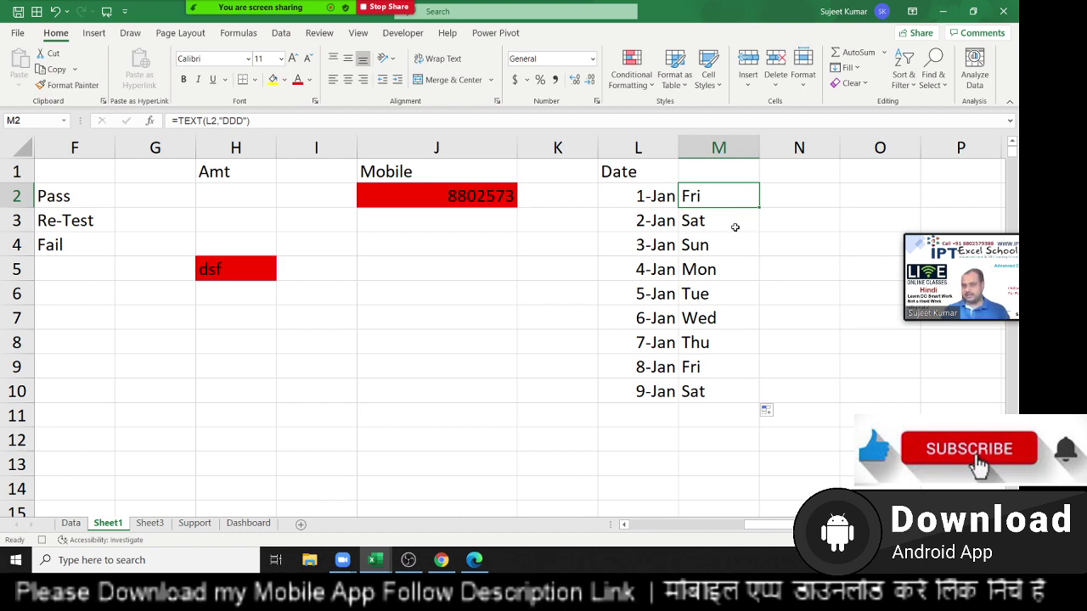
Start a new formula rule =OR($M2="Sat",m2="sun") for cell M2.
click(633, 78)
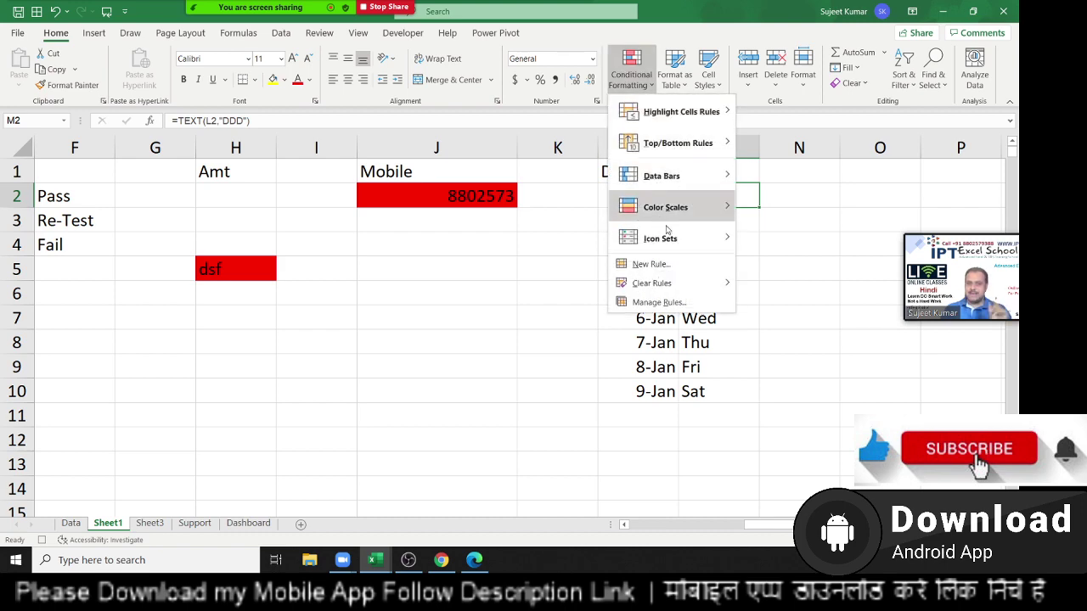
click(651, 264)
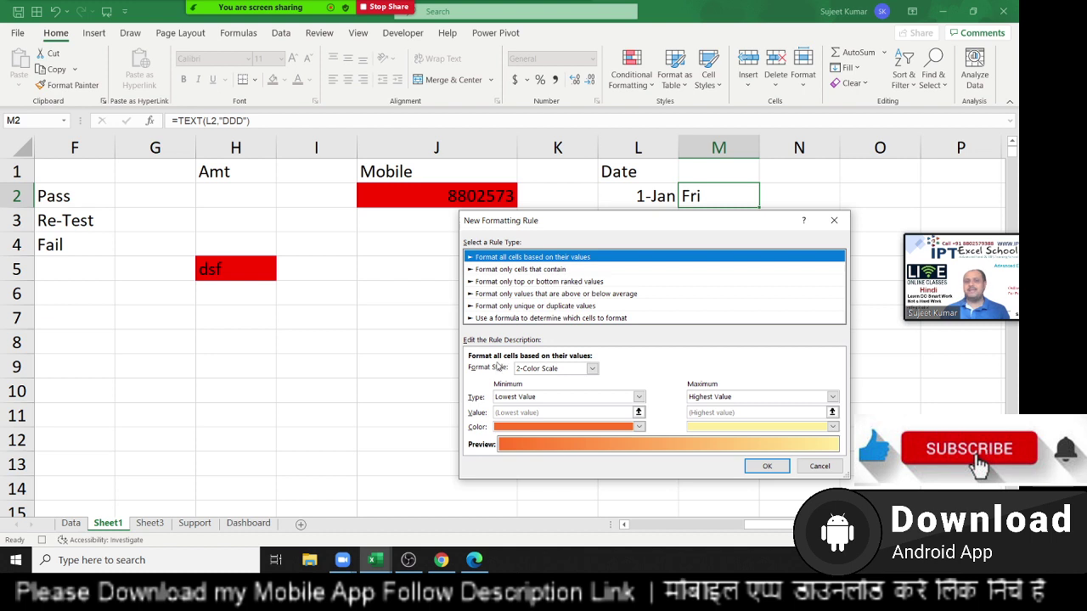
click(489, 319)
drag(643, 232, 512, 266)
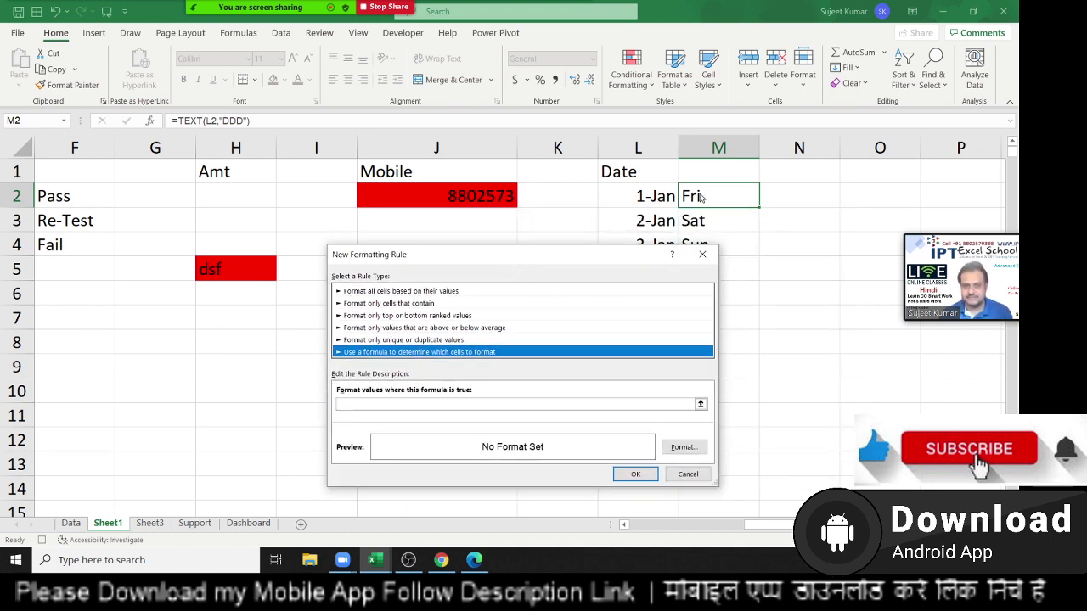
click(390, 403)
click(691, 195)
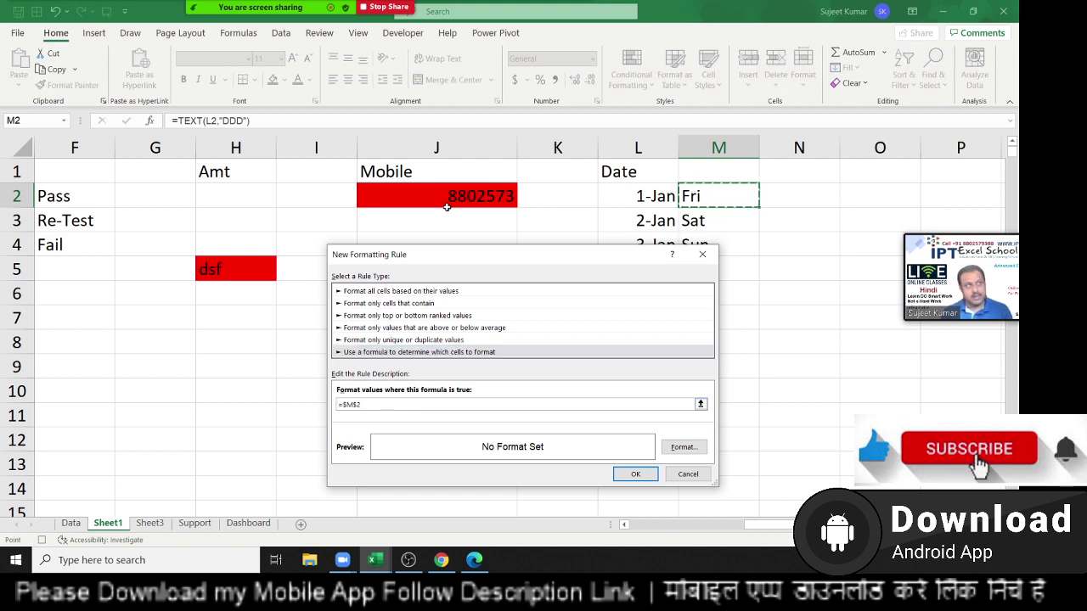
text(=")
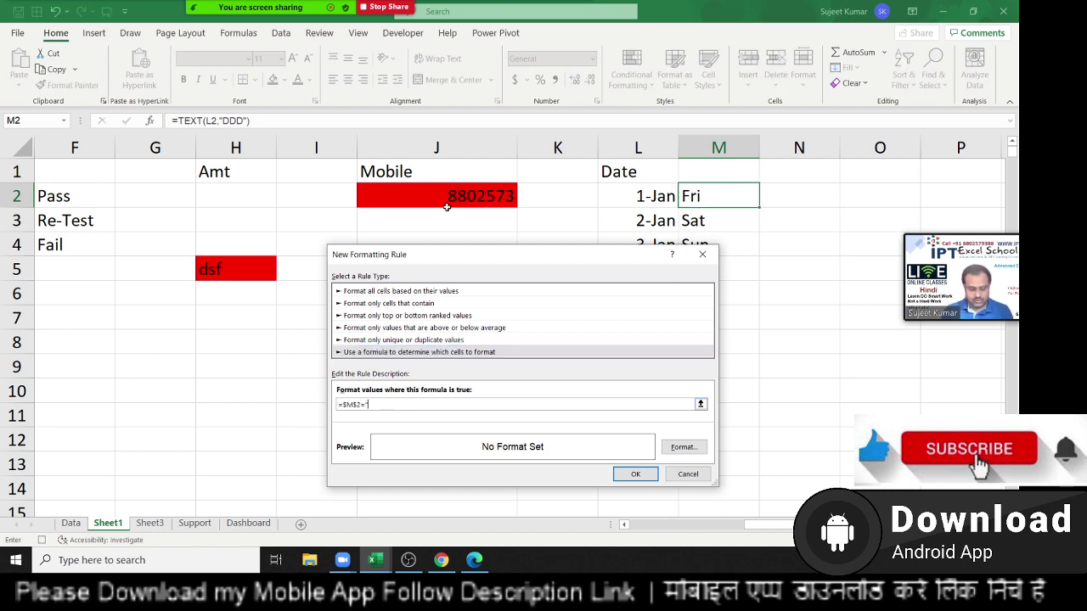
text(Sat)
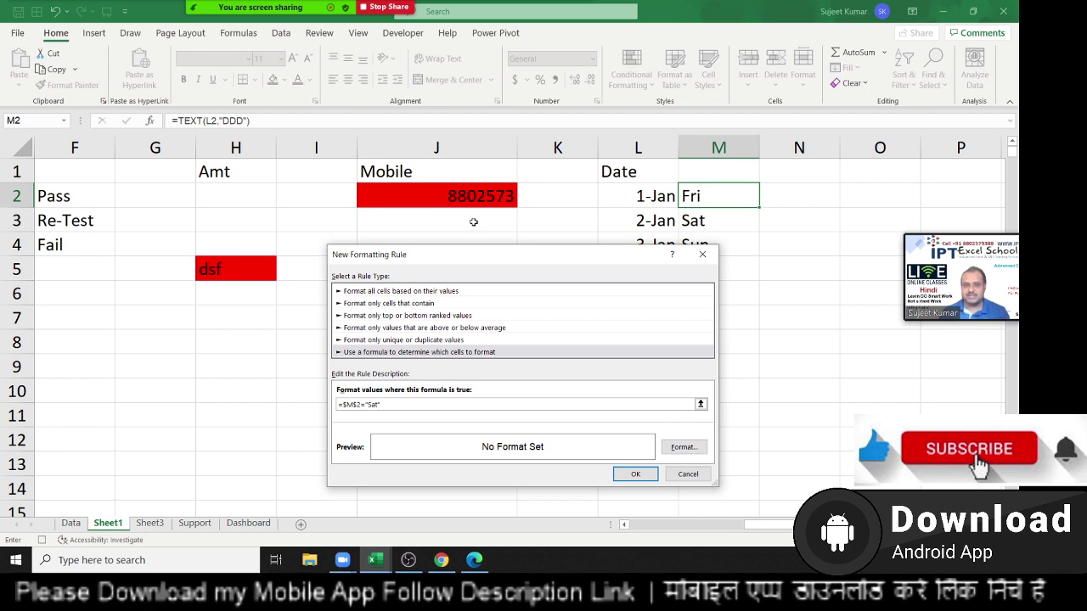
click(343, 404)
text(or()
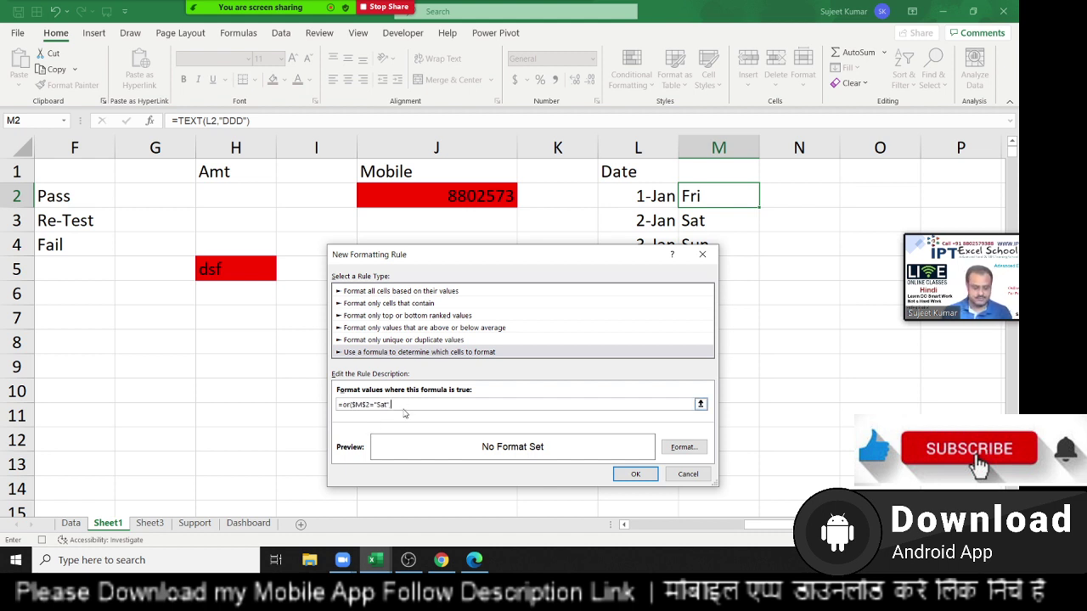
text(,)
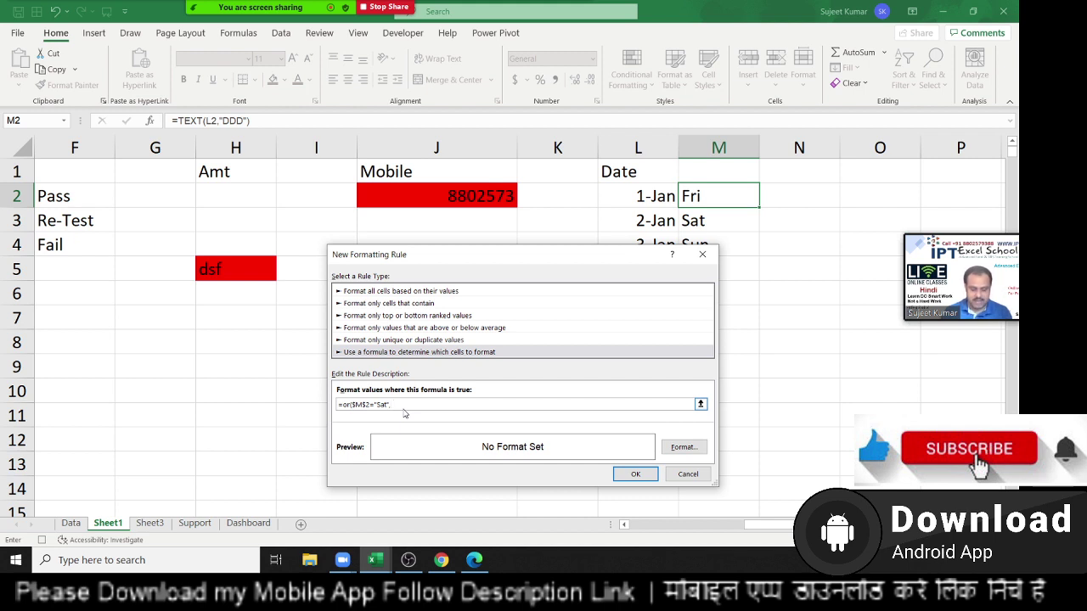
text(m2)
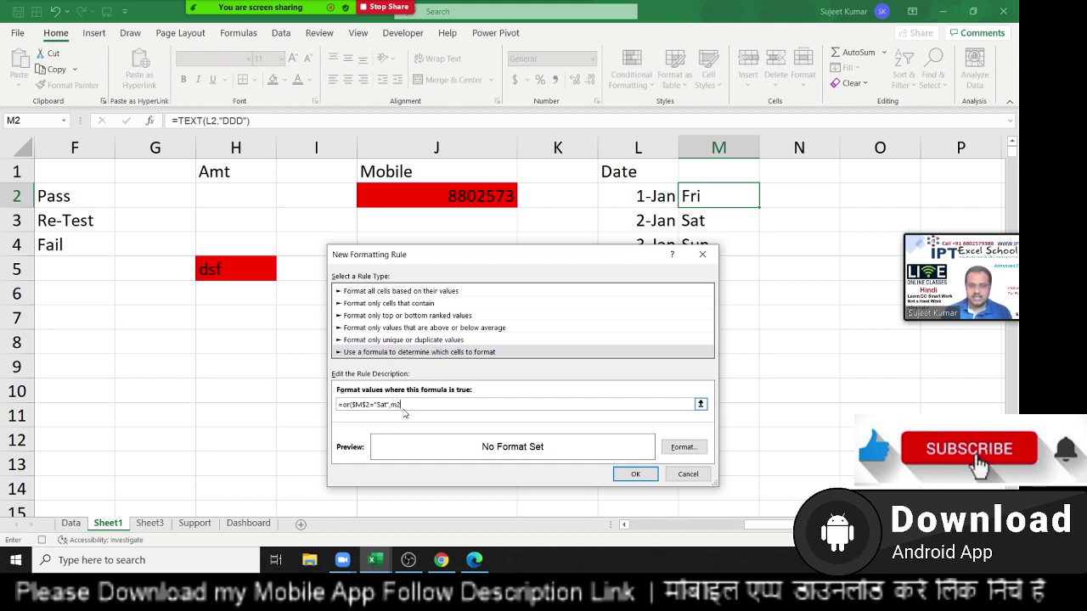
text(="sun)
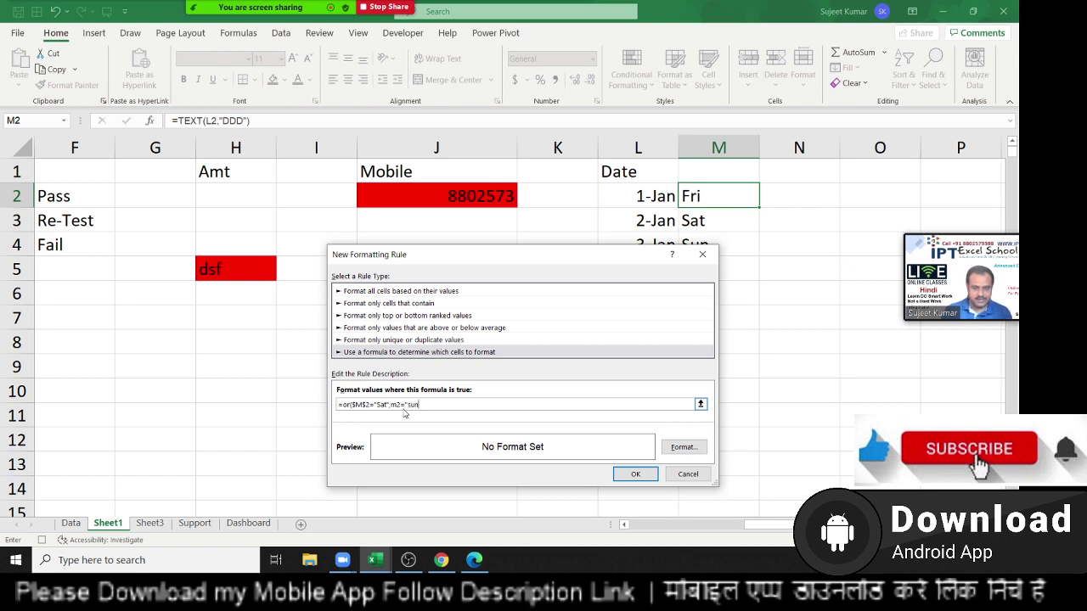
text("))
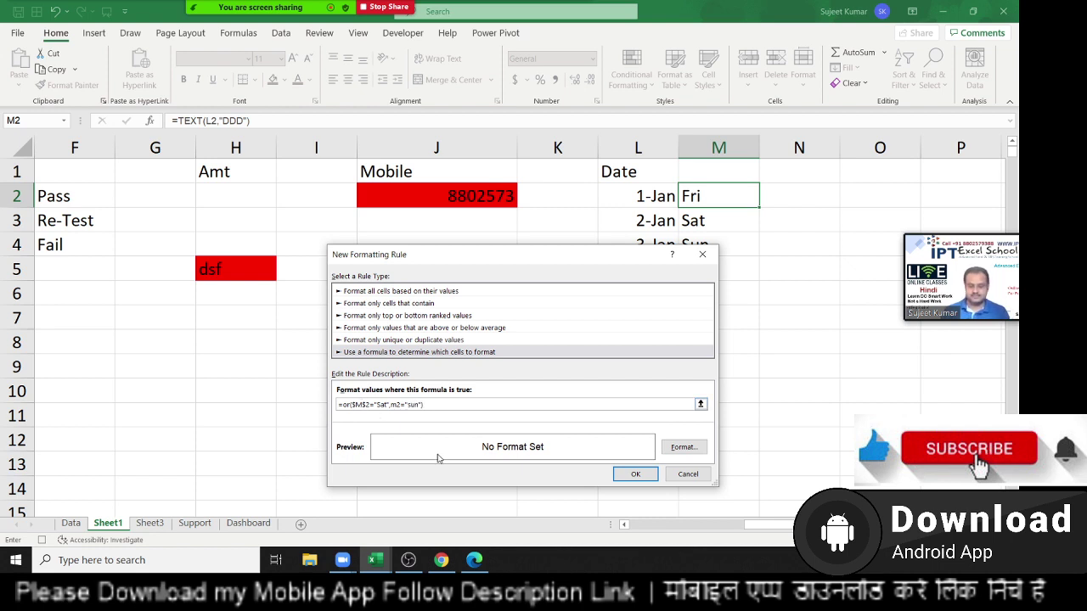
Give the weekend rule a red fill and apply it.
click(683, 446)
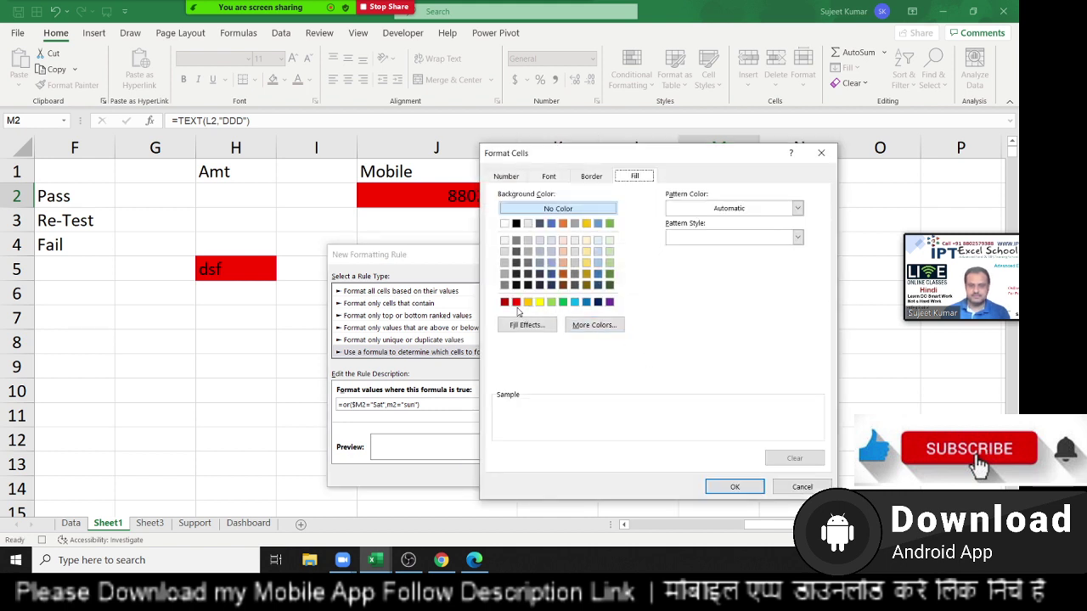
click(515, 301)
click(730, 486)
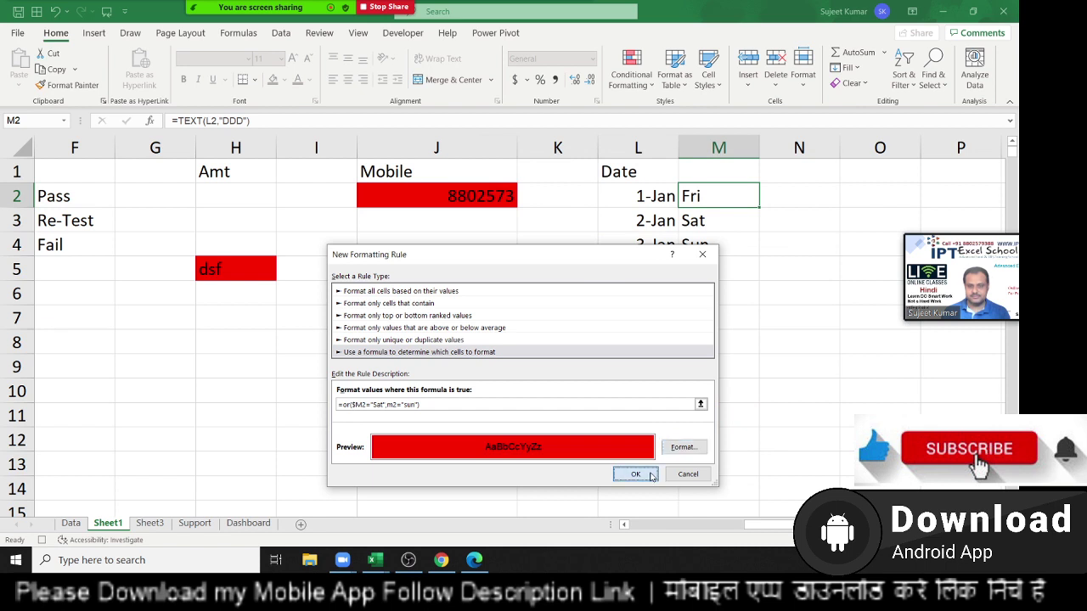
click(633, 475)
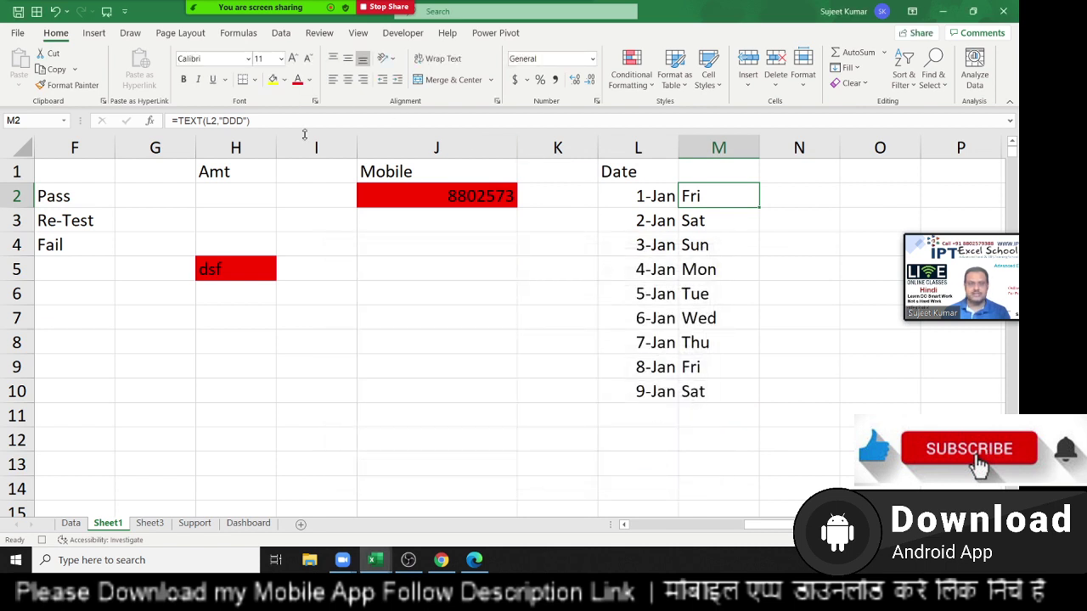
Copy M2's red weekend formatting down through M10 with Format Painter.
click(59, 85)
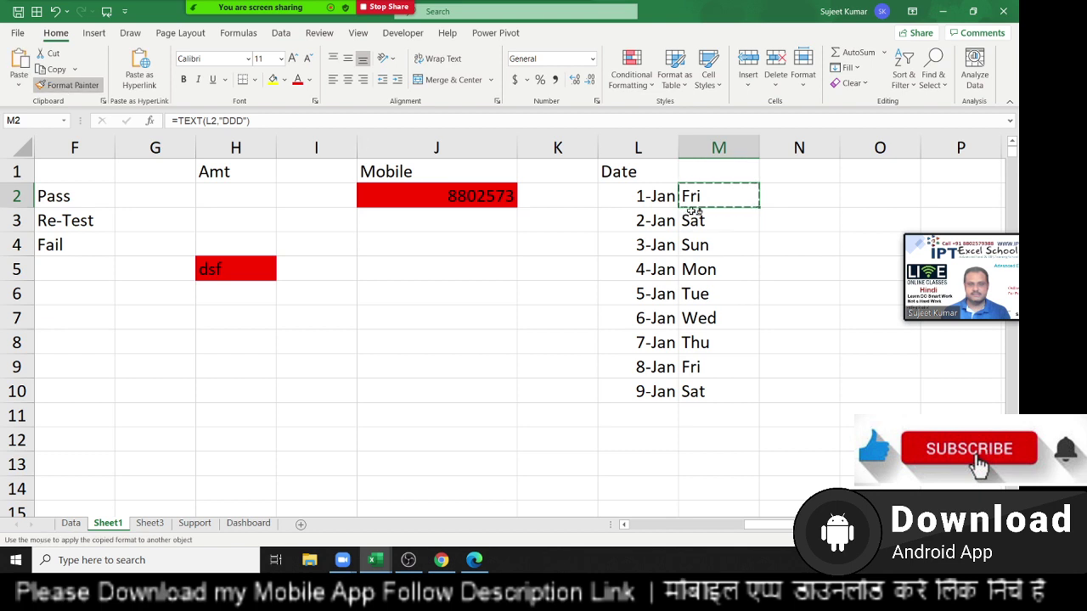
drag(694, 200, 702, 389)
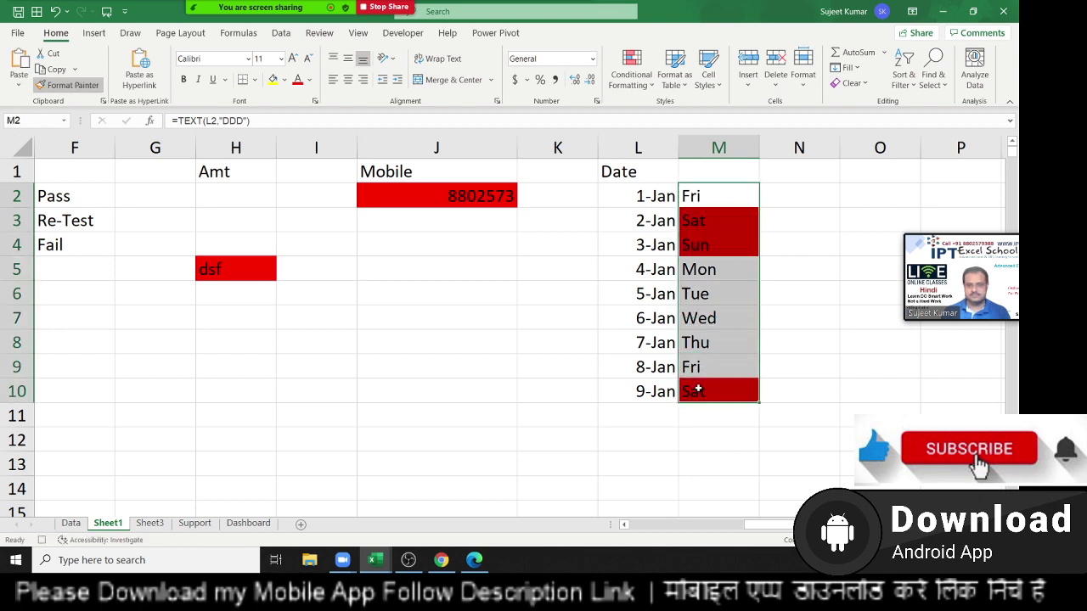
click(474, 309)
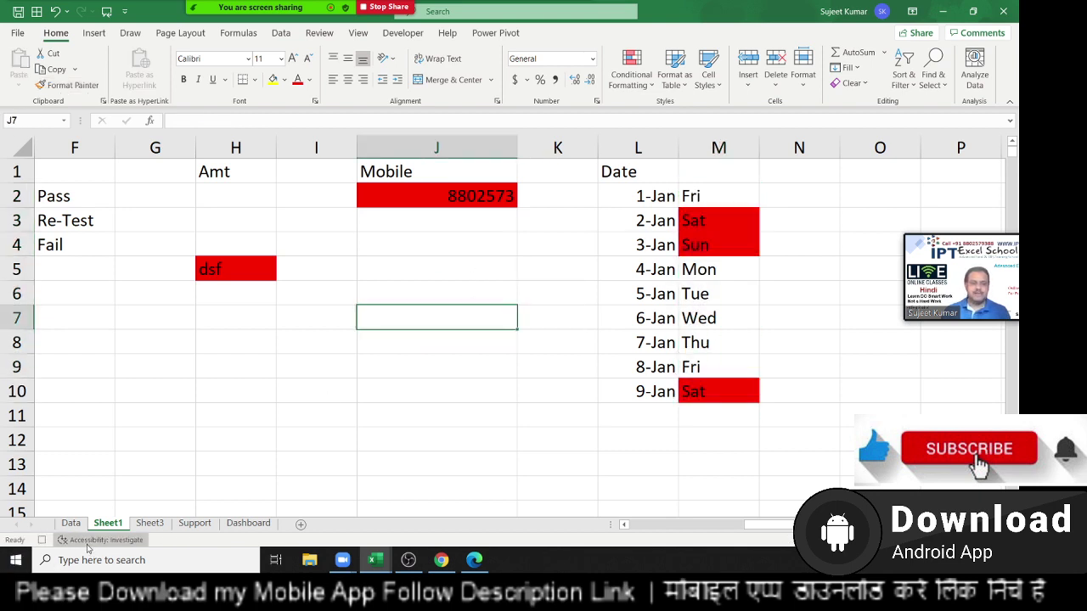
On the Data sheet, clear all conditional formatting rules and select the Date column.
click(71, 523)
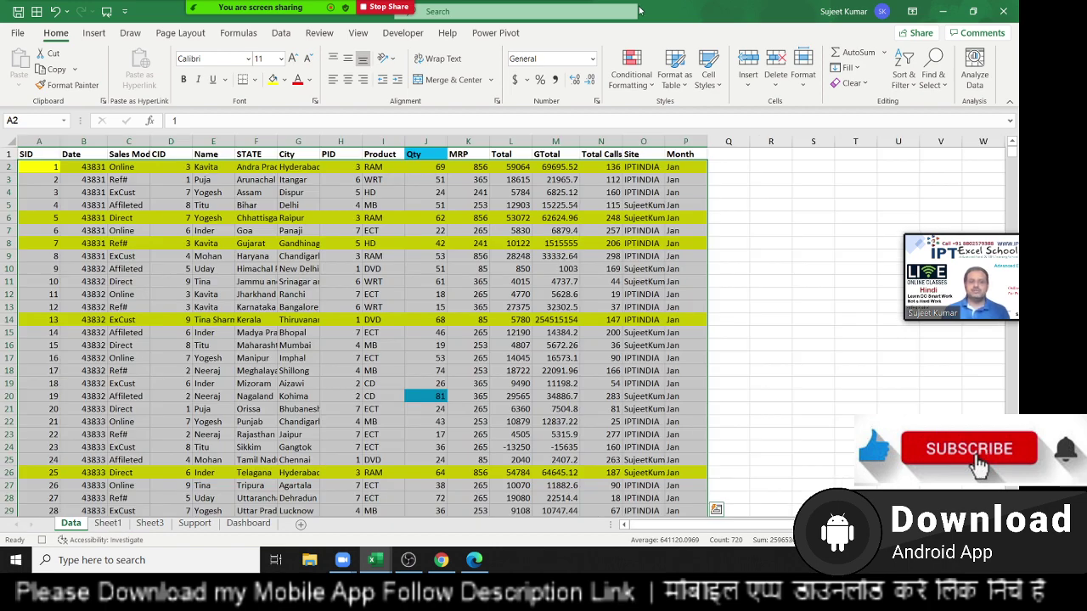
click(631, 69)
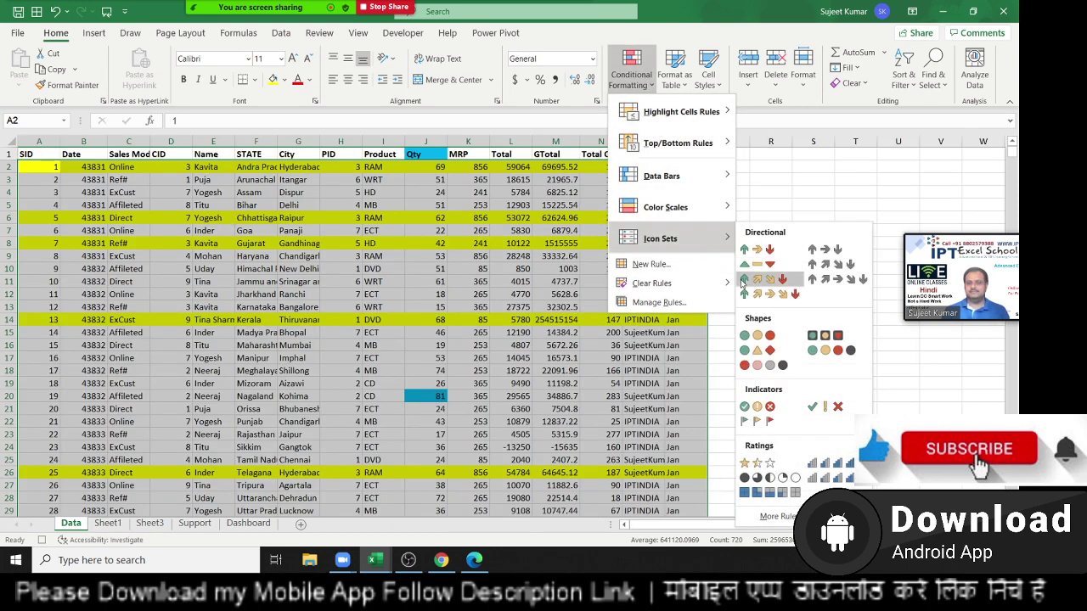
mouse_move(698, 283)
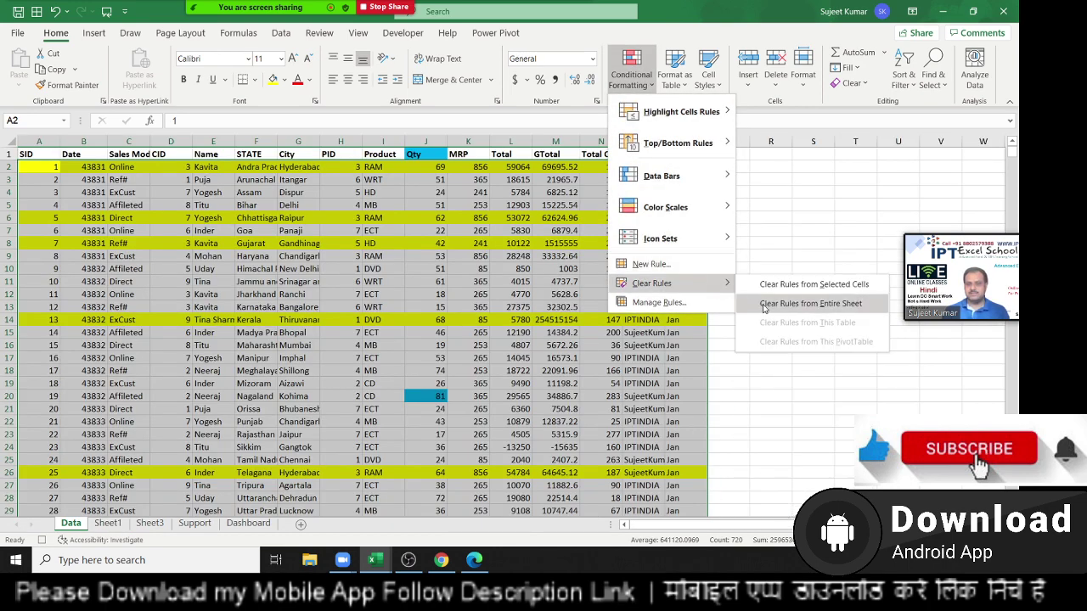
click(764, 305)
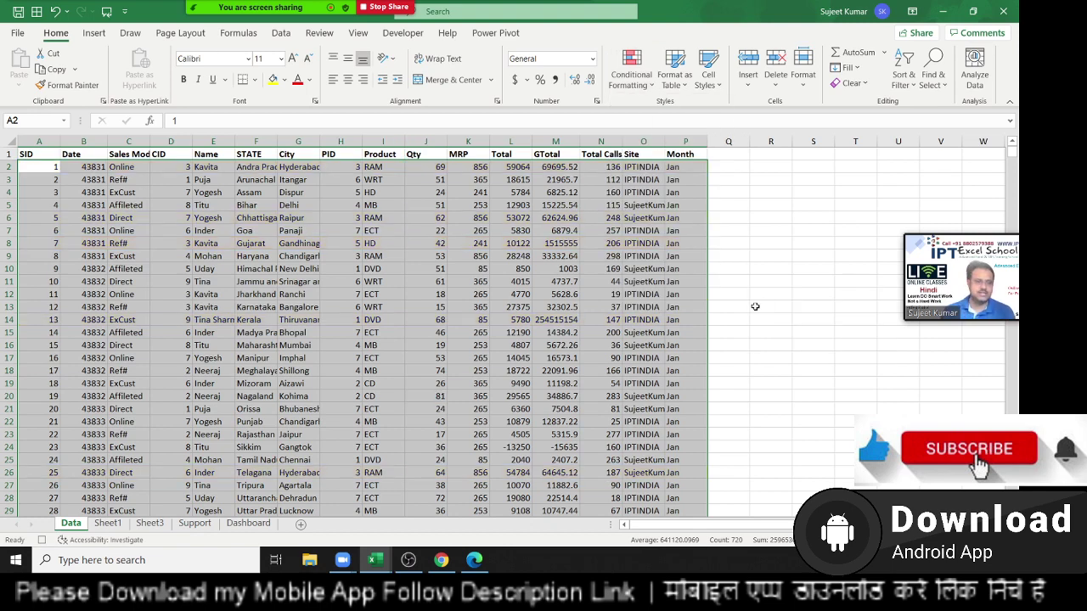
click(96, 142)
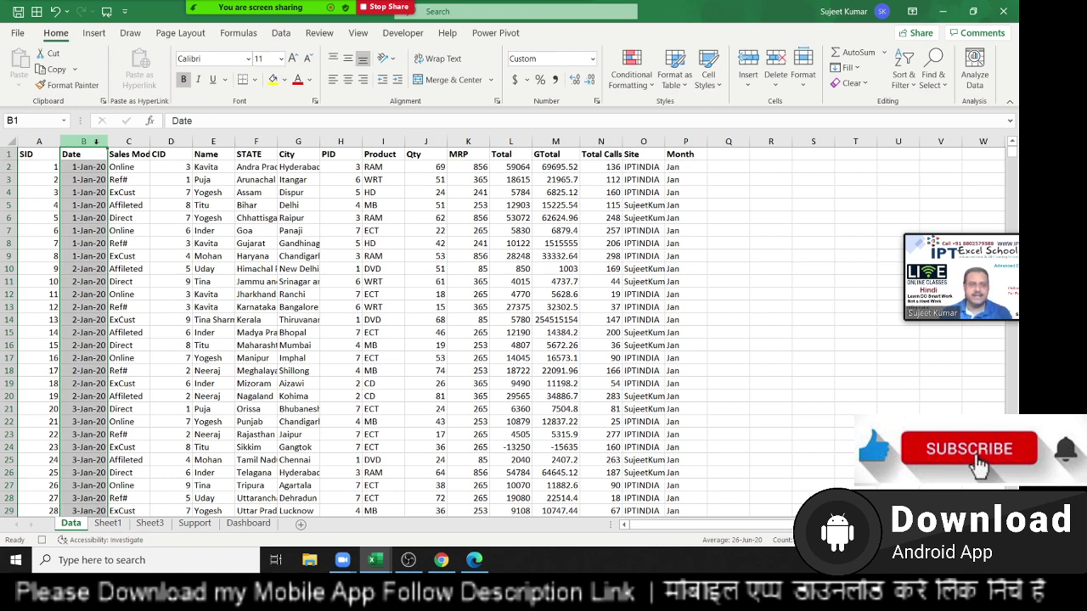
text(Du)
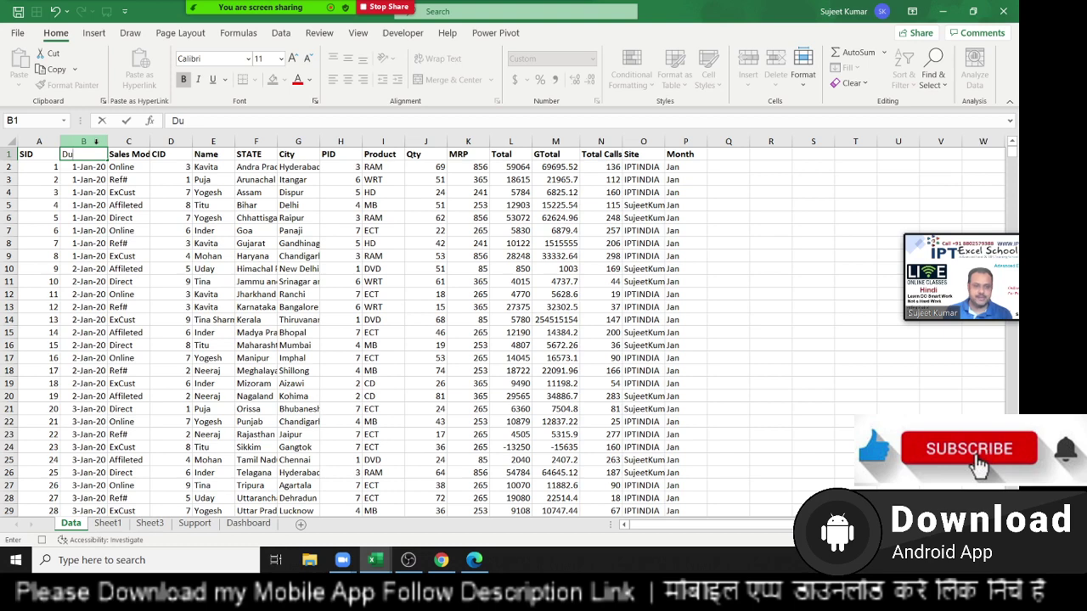
text(e Da)
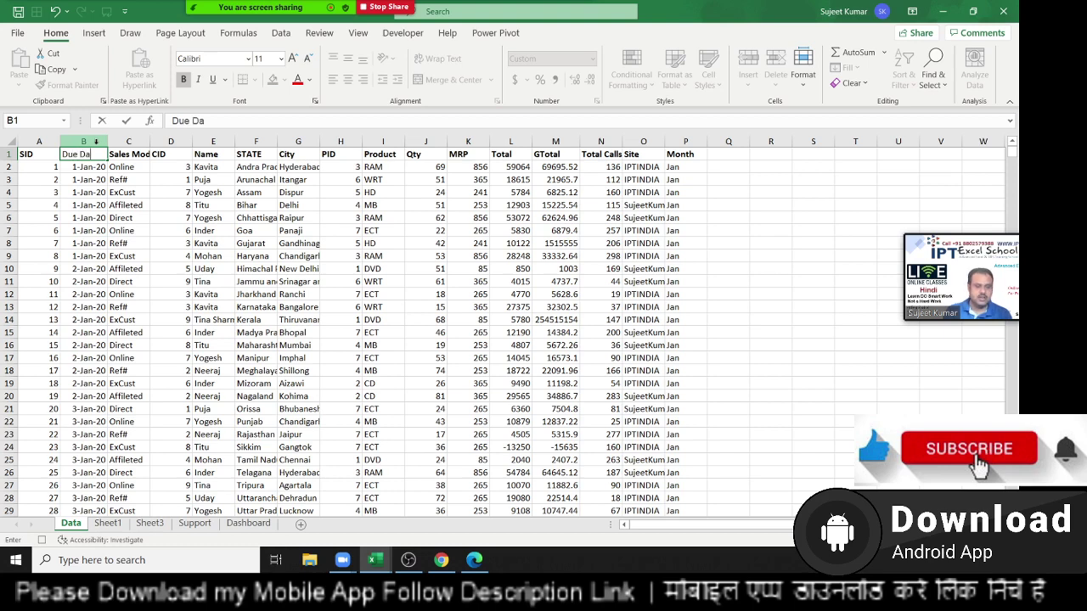
text(tye)
key(BackSpace)
key(BackSpace)
text(e)
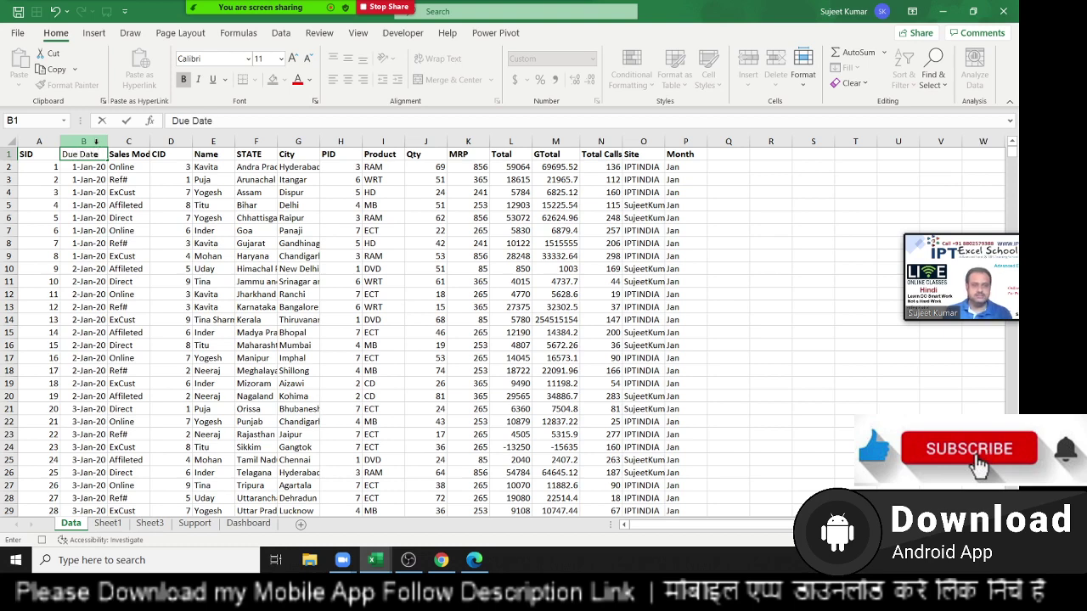
key(Return)
key(Up)
key(ctrl+z)
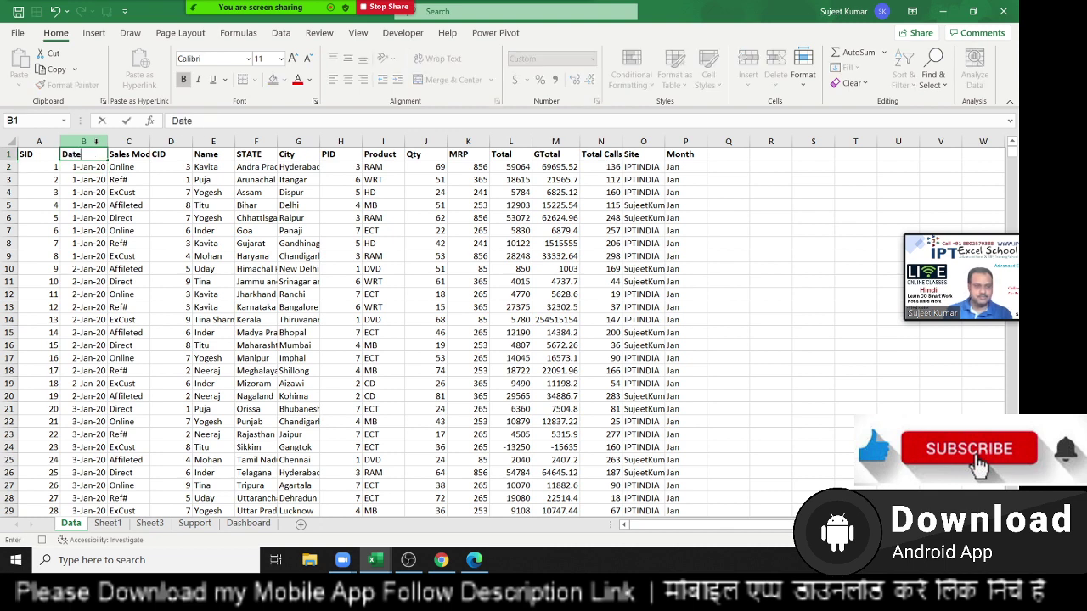
key(Down)
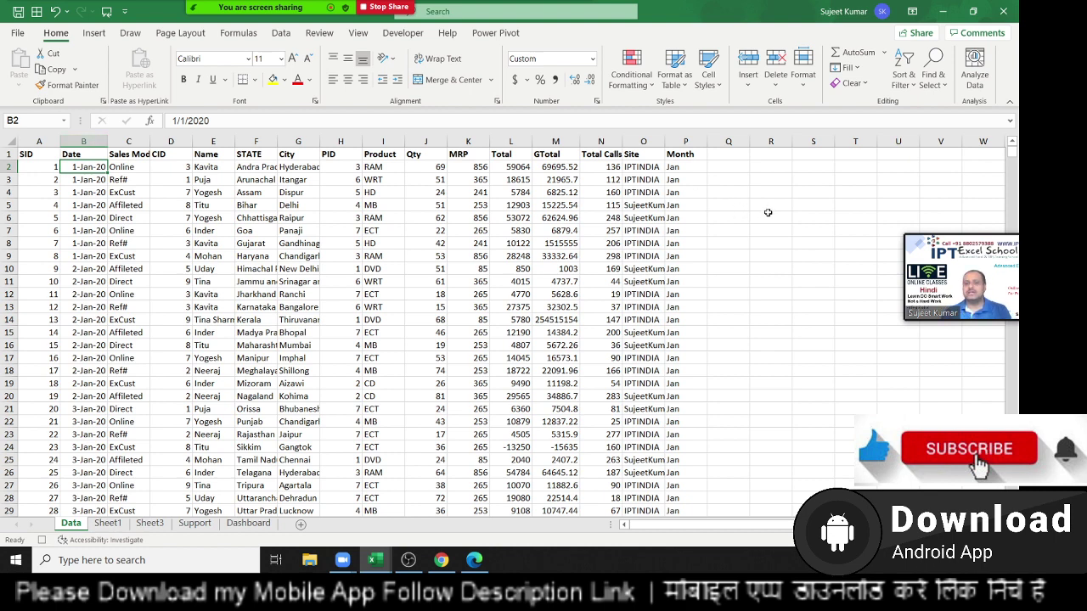
click(735, 180)
key(ctrl+semicolon)
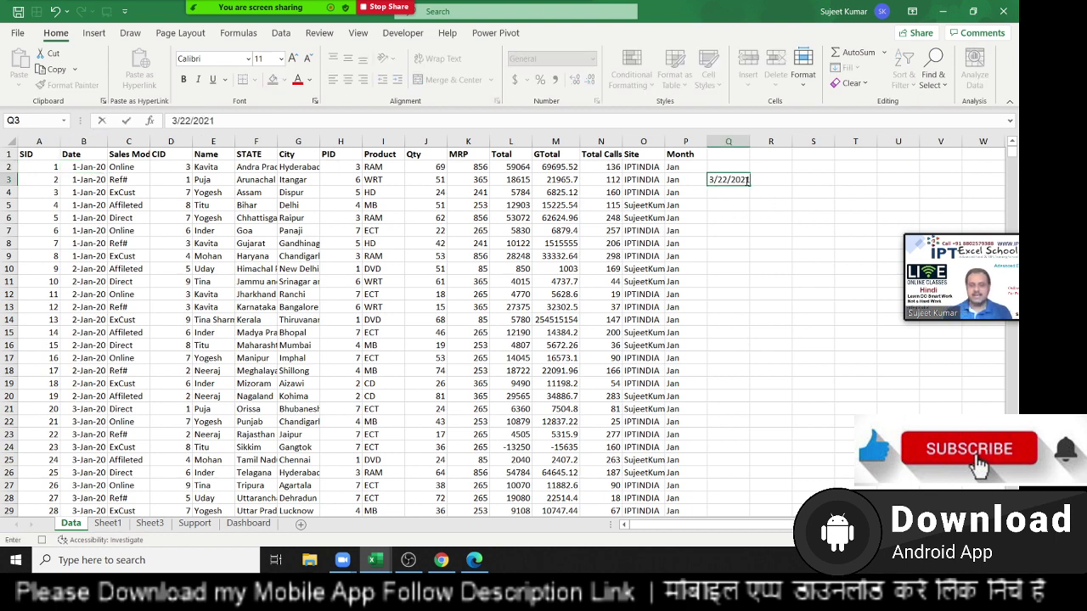
key(Tab)
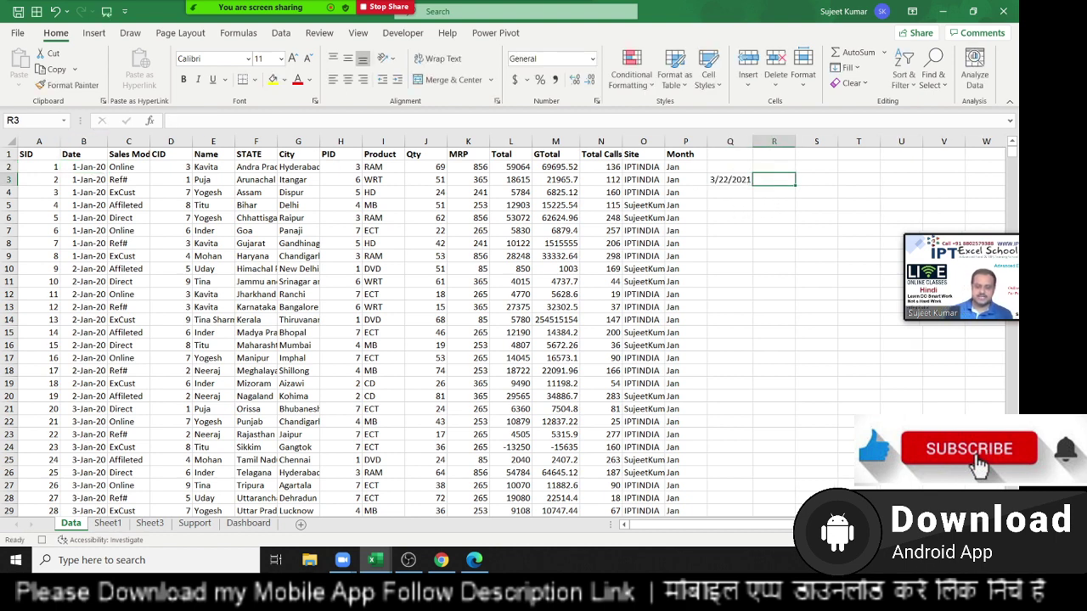
text(=y)
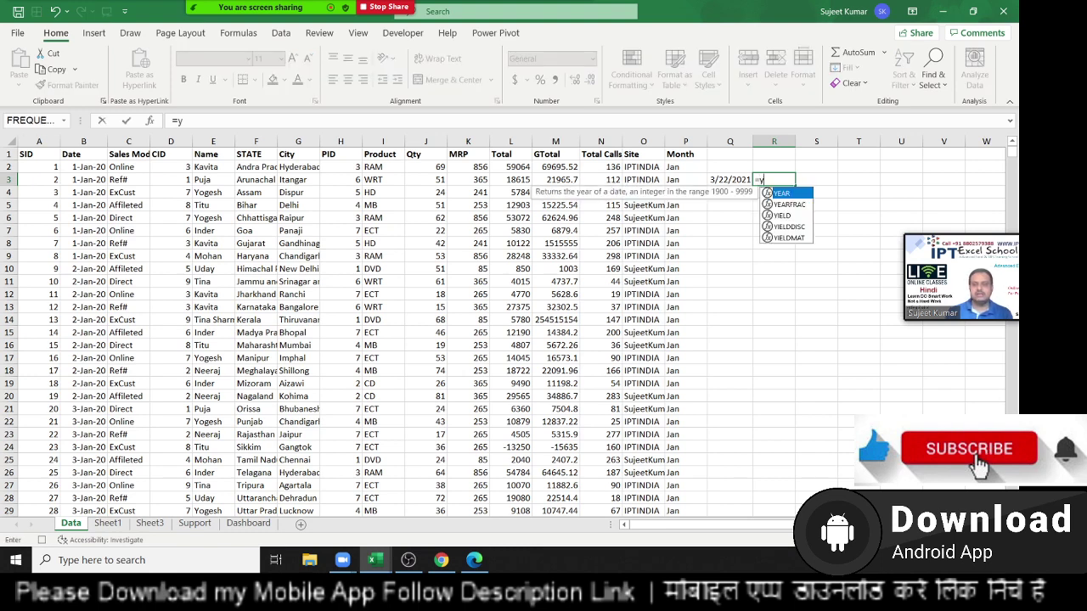
key(BackSpace)
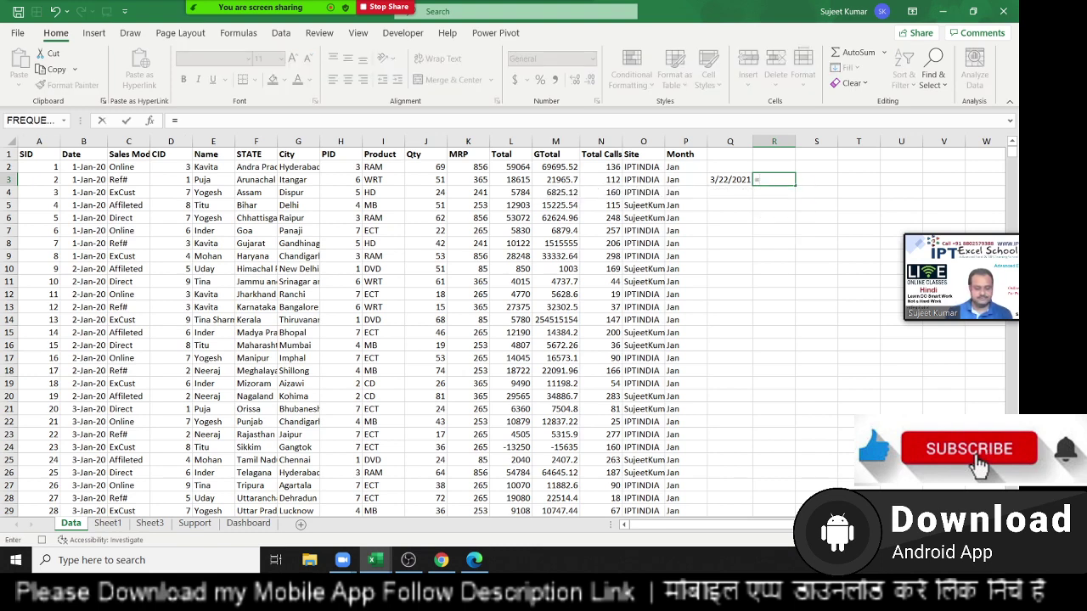
text(day)
key(Tab)
key(Left)
key(ctrl+Return)
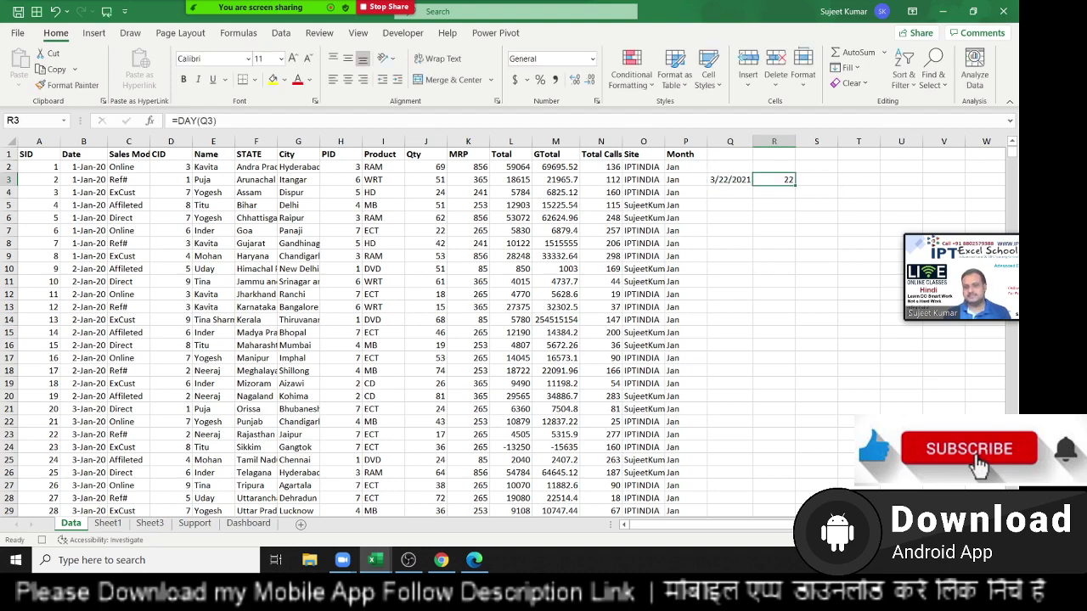
key(shift+Left)
key(Delete)
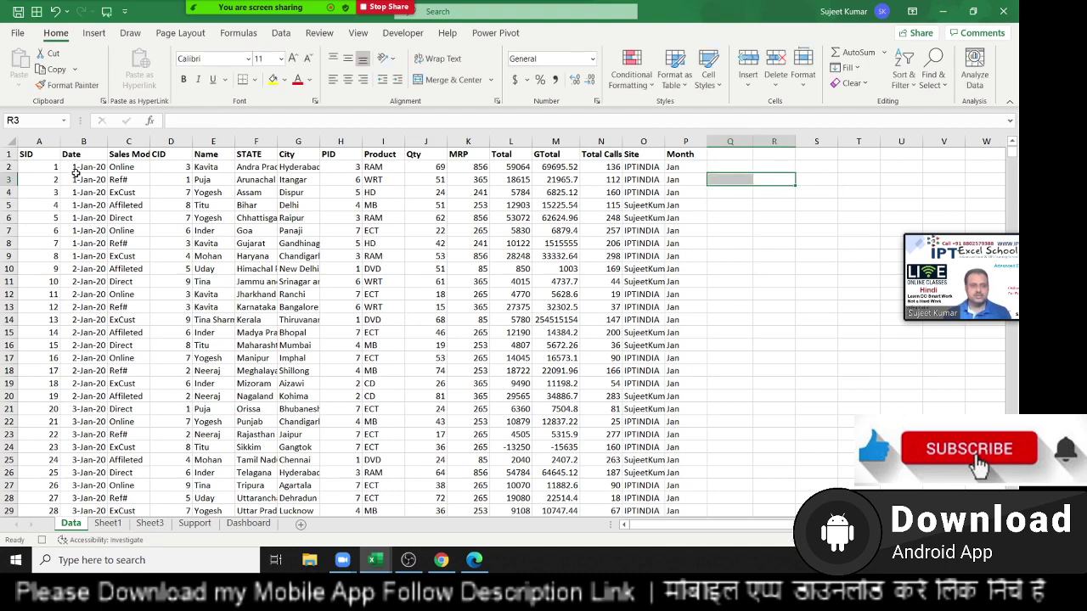
Create a formula rule =Day(b2)=day(today()) with a yellow fill for the dates.
click(75, 170)
click(630, 69)
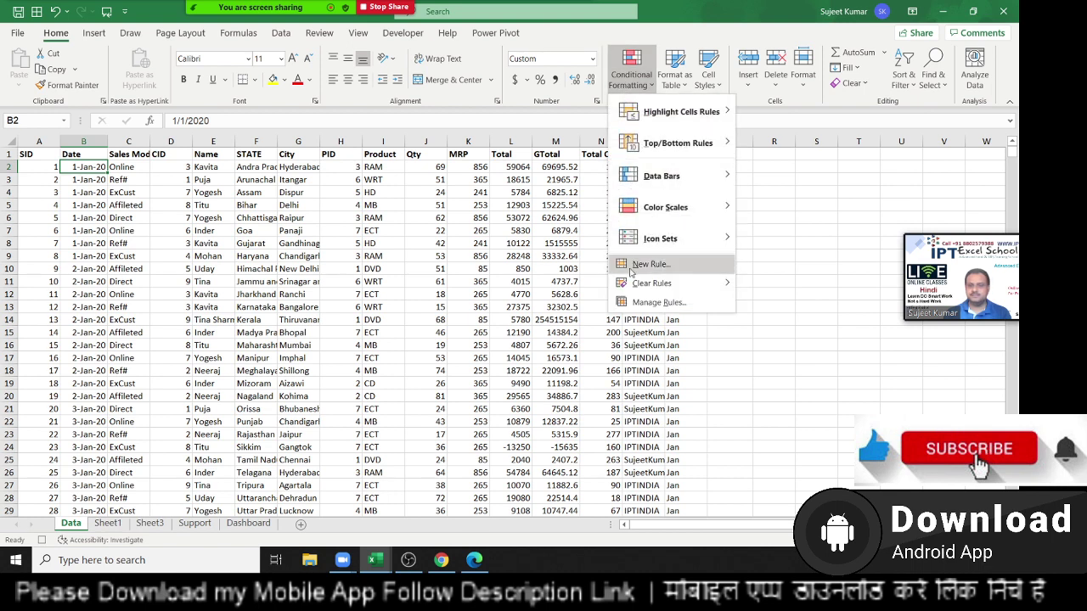
click(650, 264)
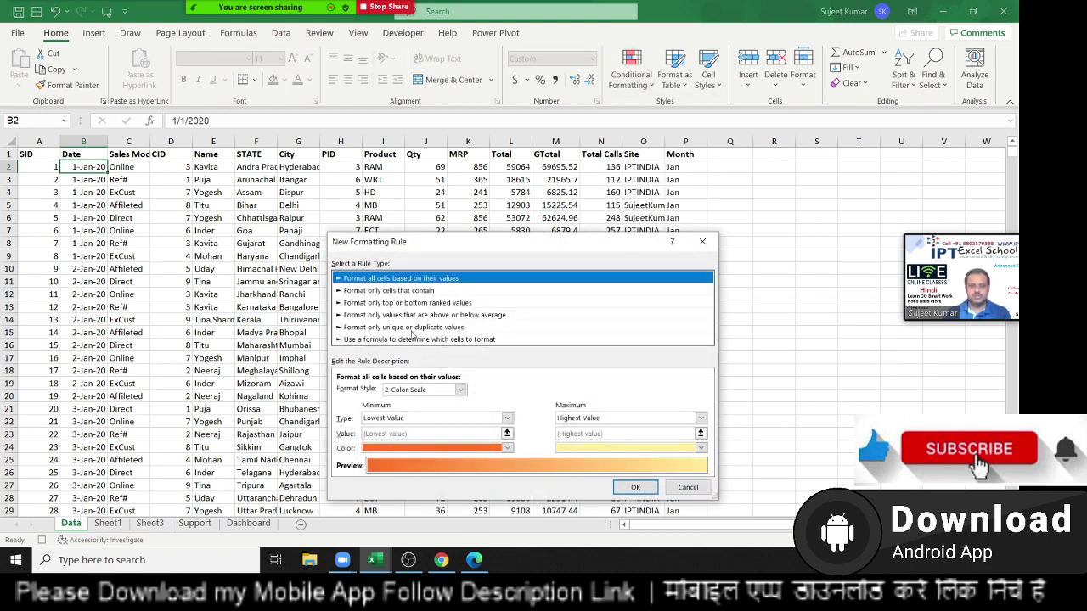
click(413, 339)
click(397, 391)
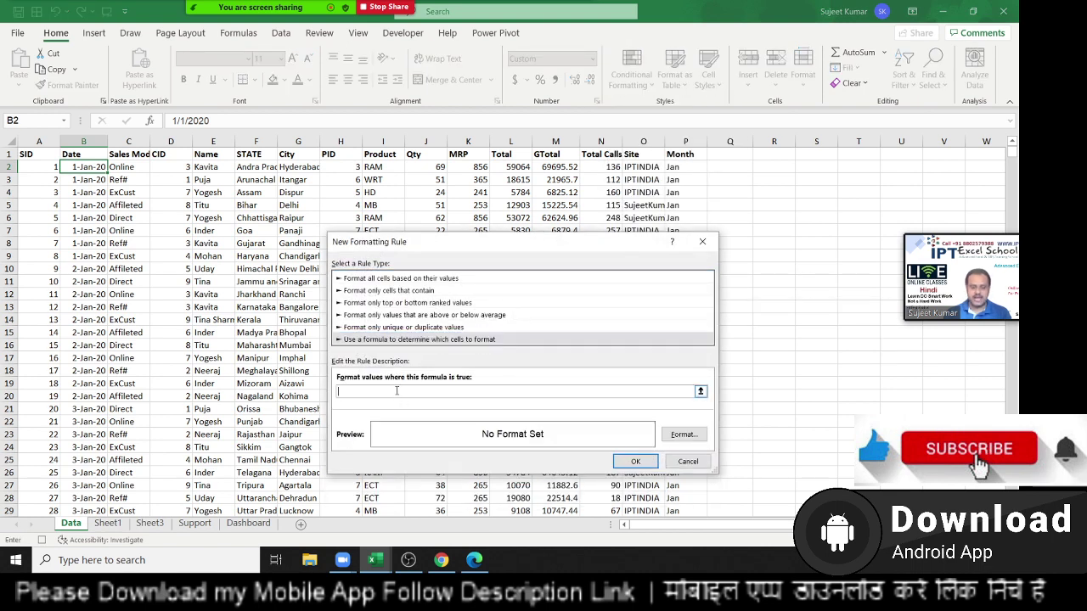
text(=Day()
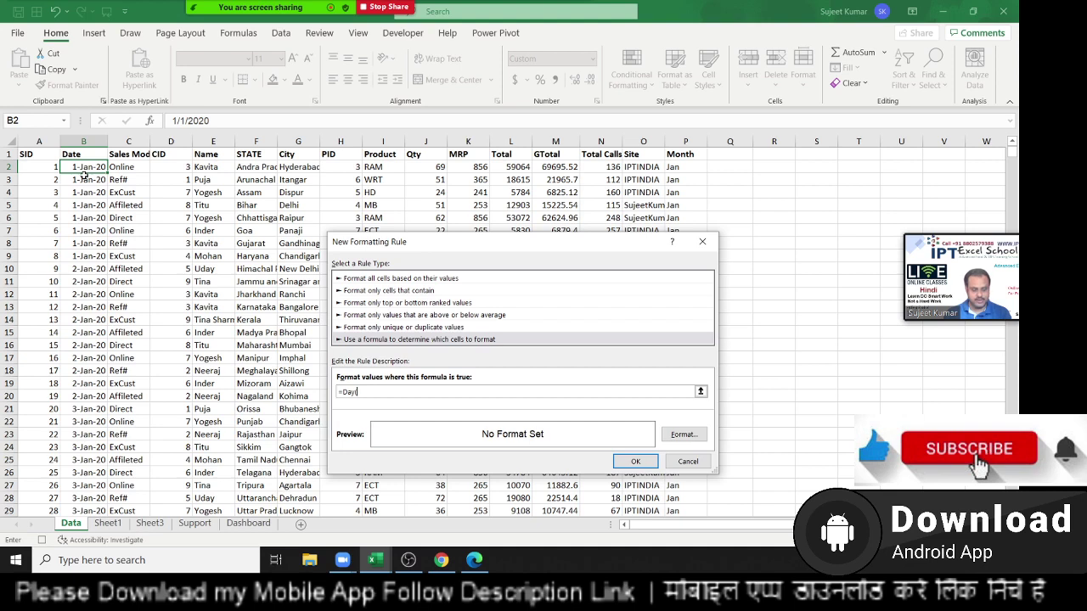
text(b2))
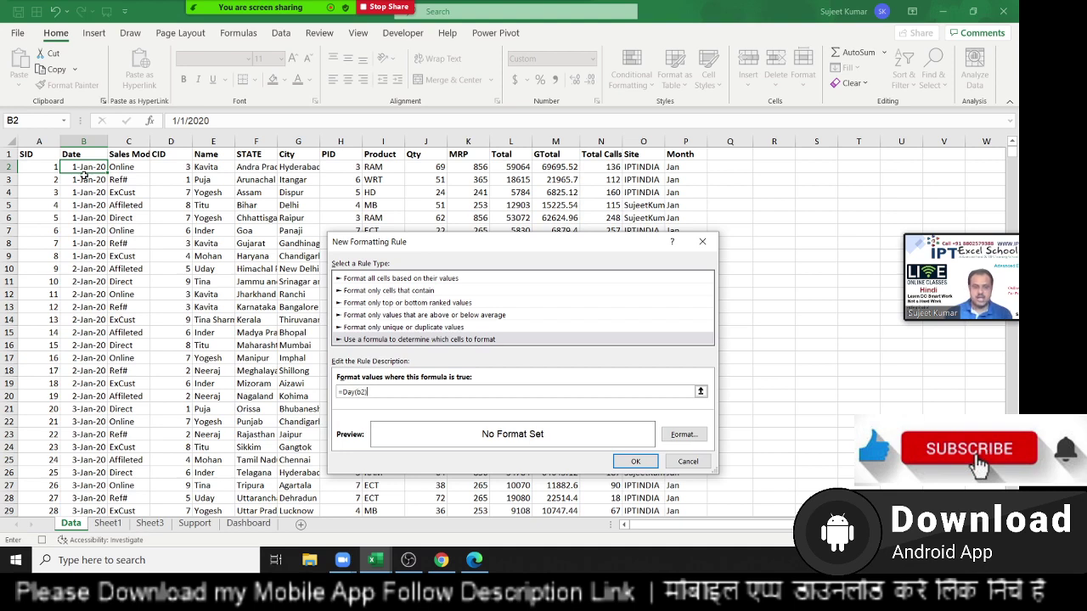
text(=da)
text(y()
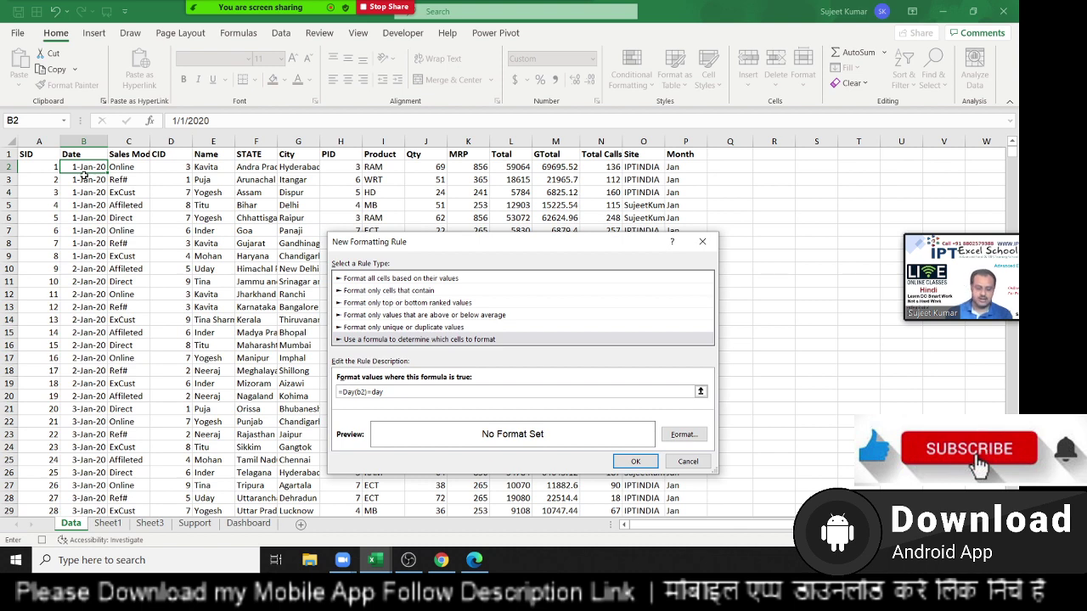
text(today()
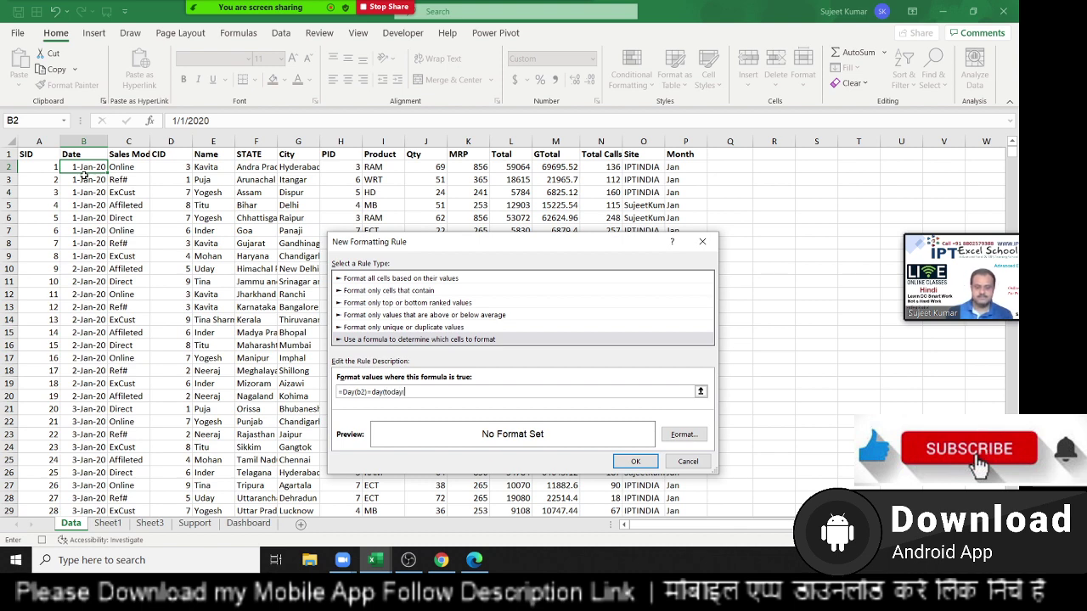
text()))
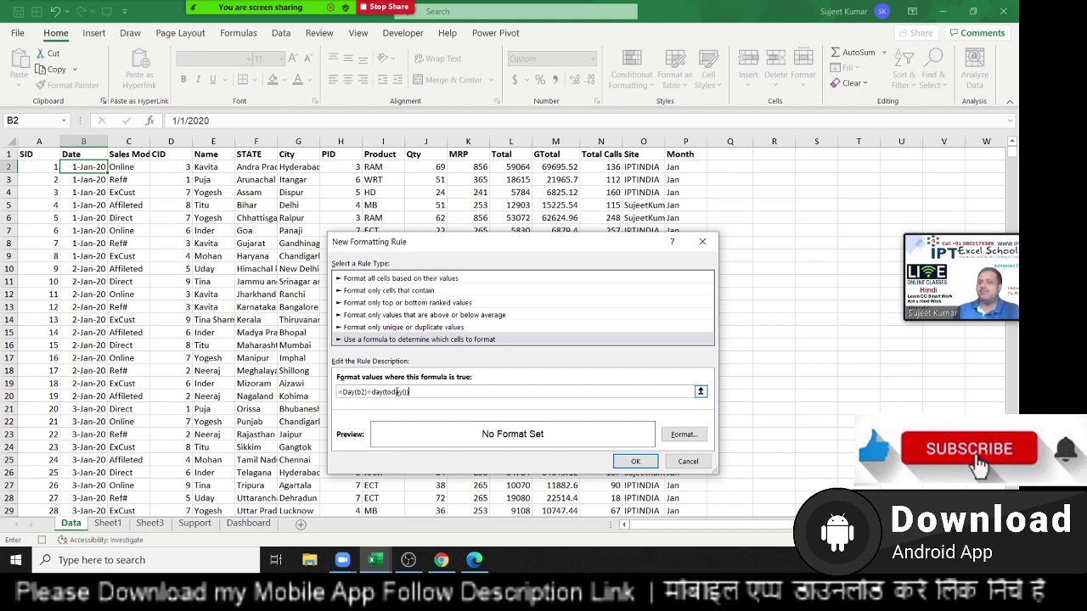
click(693, 436)
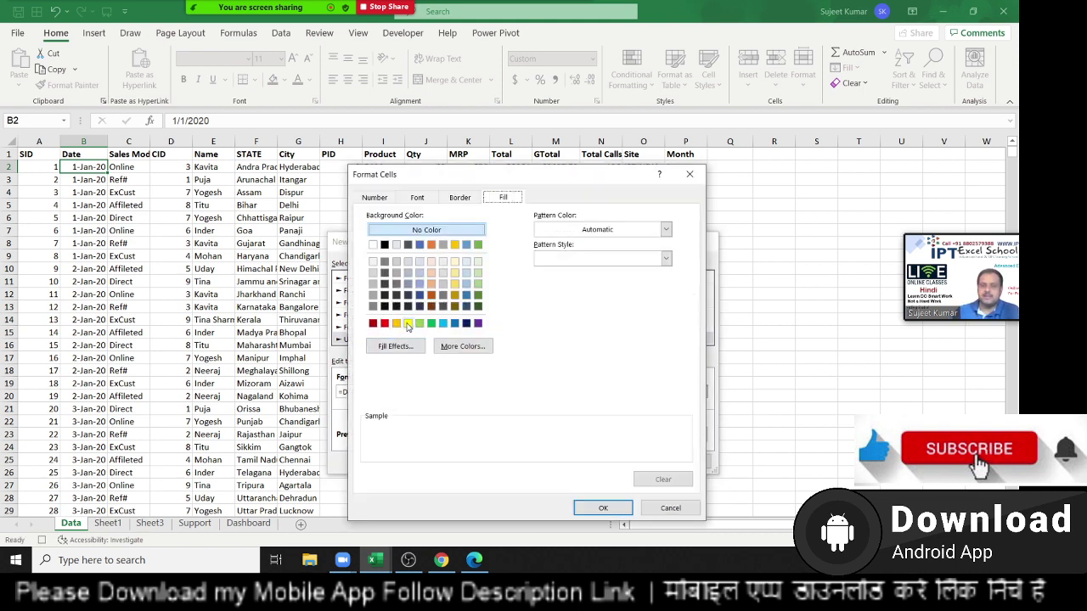
click(408, 323)
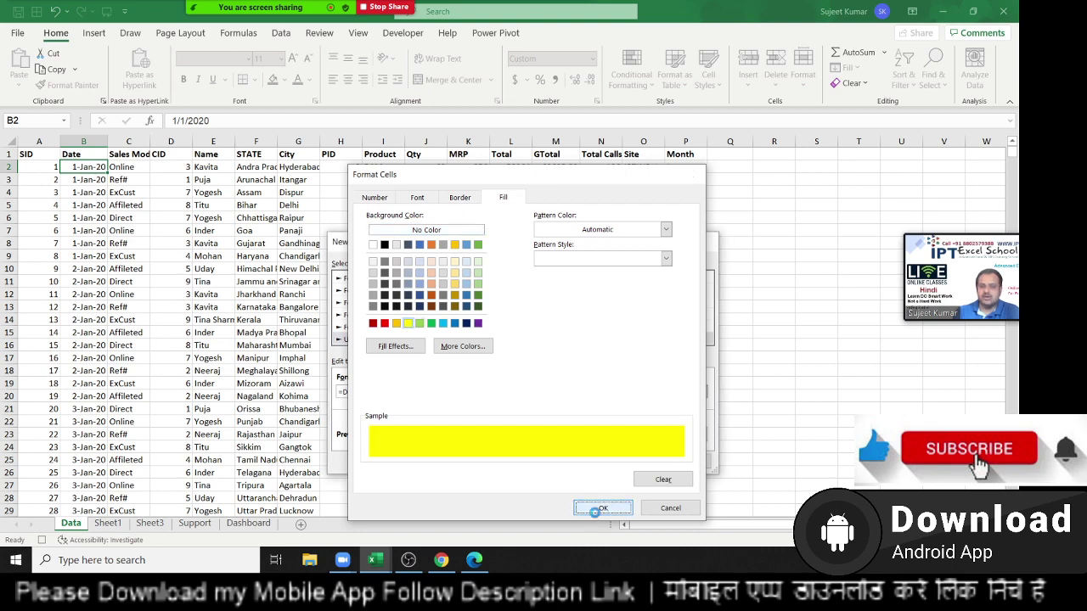
click(599, 510)
click(634, 461)
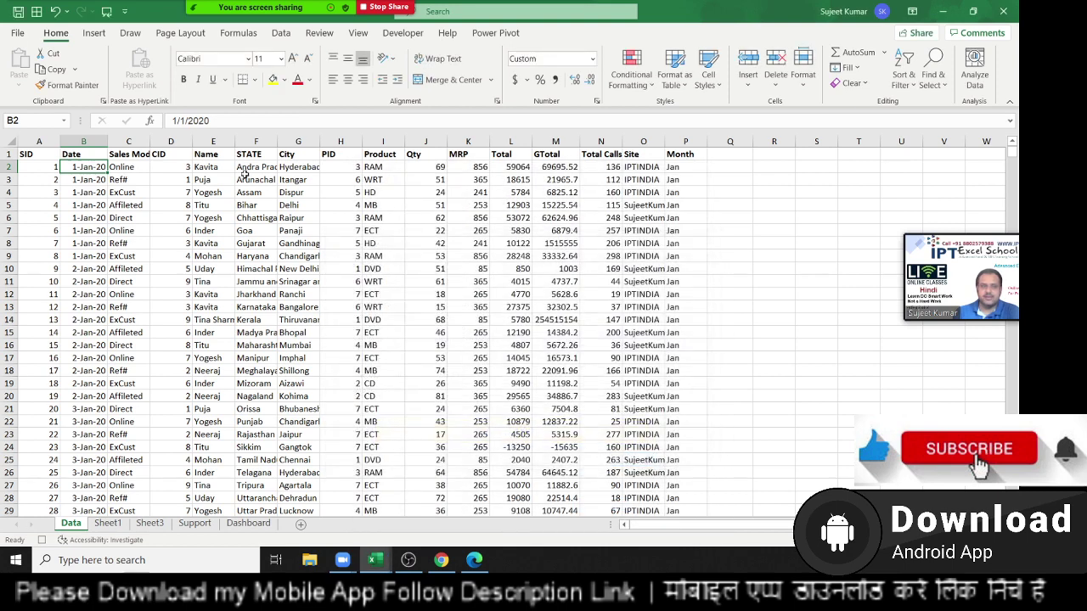
Copy B2's rule down the Date column, then enter test dates 22-Aug-21 in B10 and 22-May-21 in B14.
click(68, 85)
drag(83, 167, 82, 574)
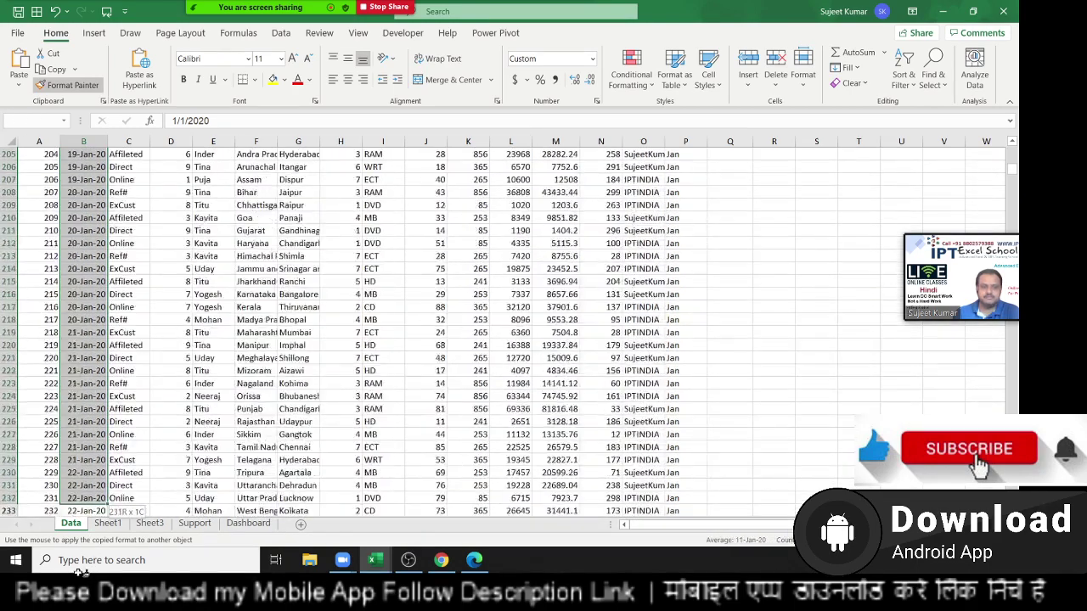
click(78, 268)
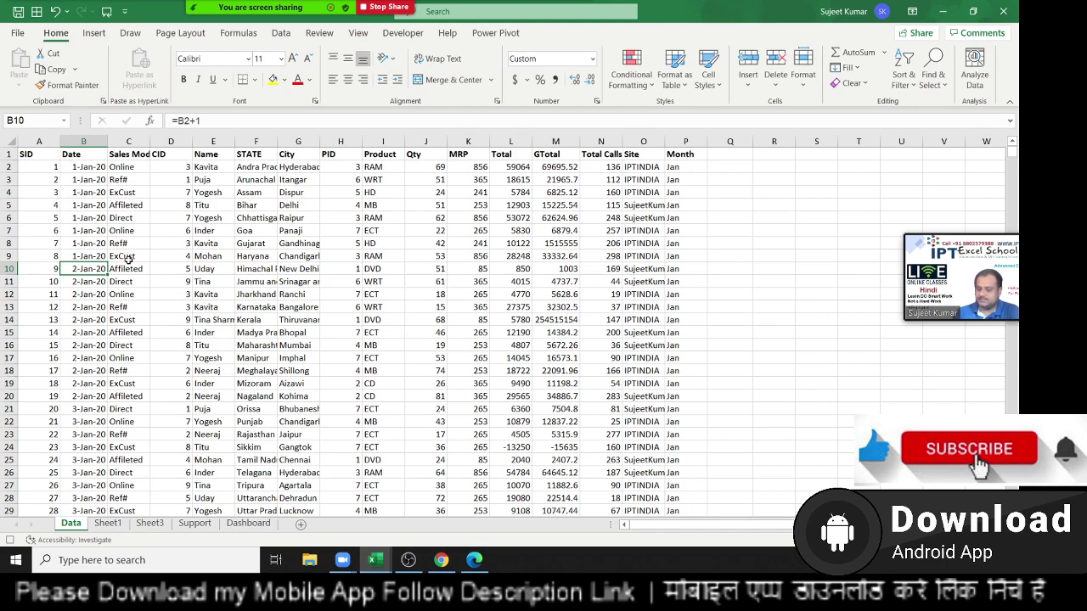
text(8/22/21)
key(Return)
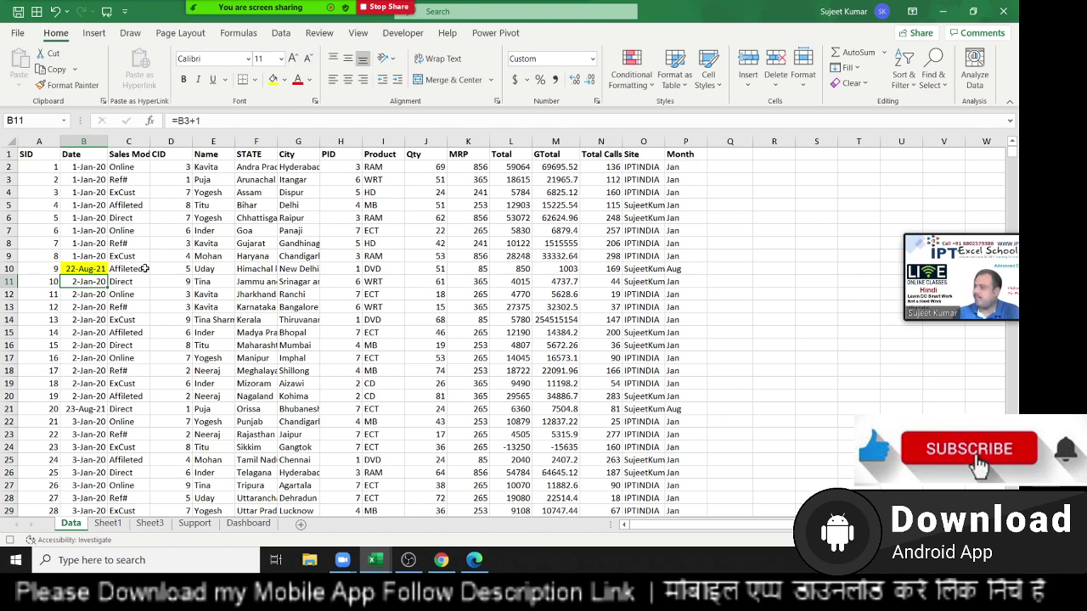
key(Down)
key(Down)
key(Down)
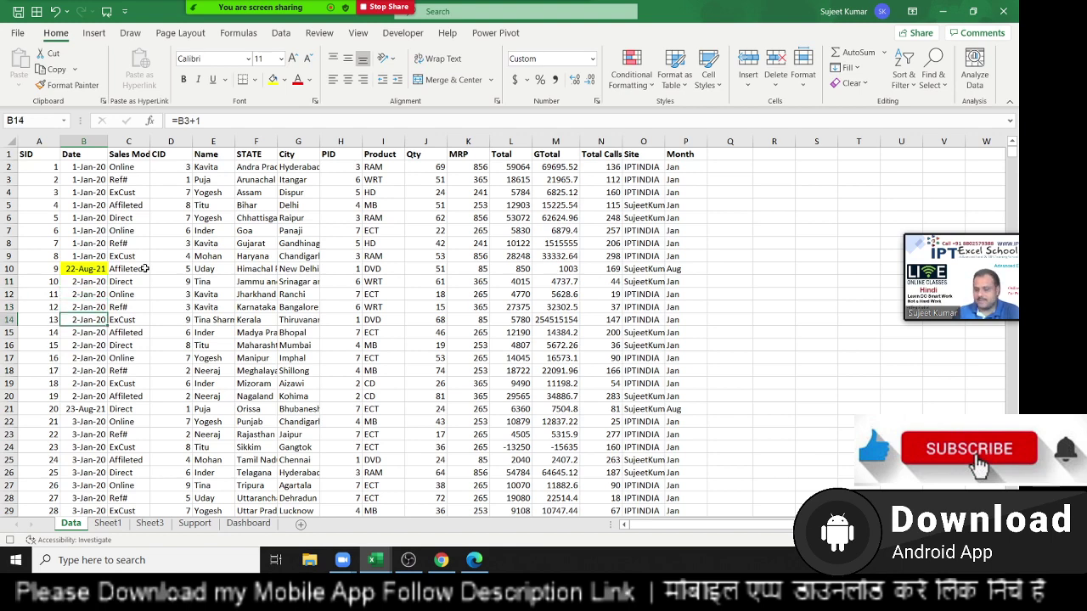
key(F2)
key(BackSpace)
key(BackSpace)
key(BackSpace)
text(22-5-21)
key(Return)
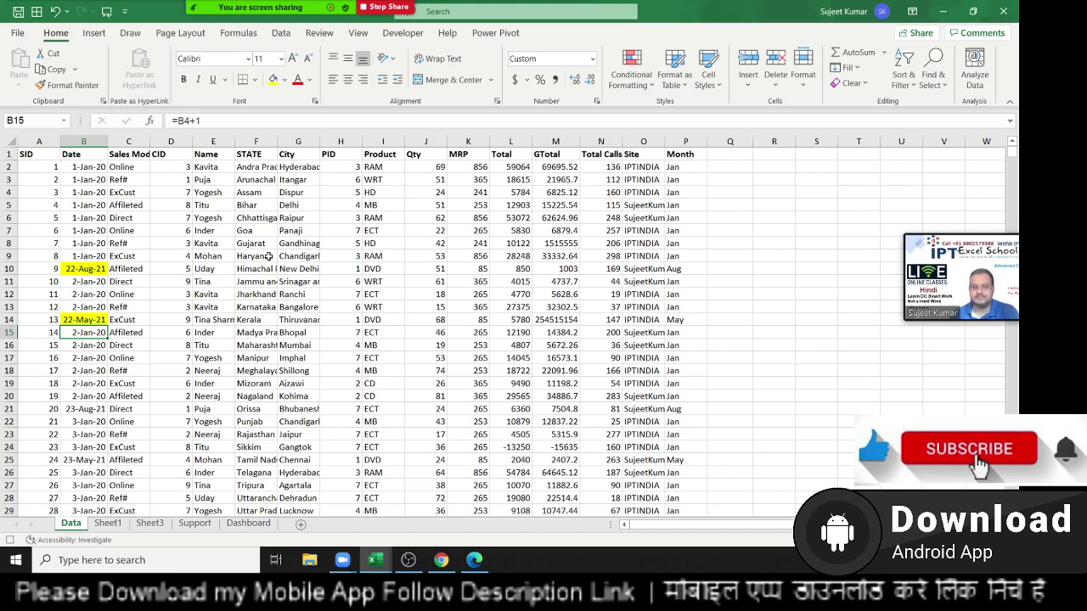
Select E1:M13, then expand the selection to the full data block A1:P28.
drag(230, 153, 533, 301)
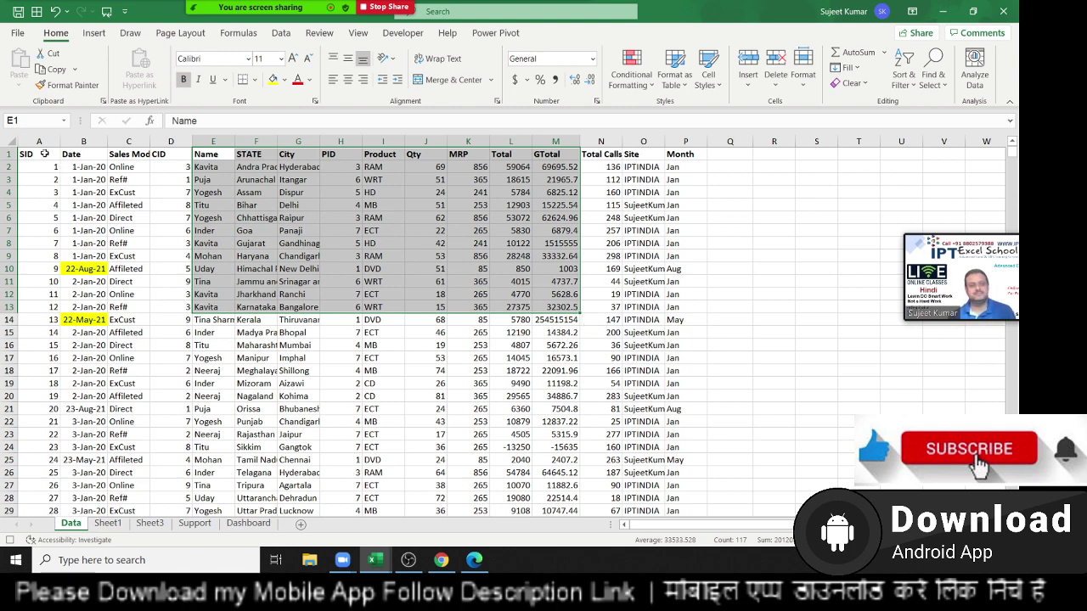
drag(45, 153, 672, 501)
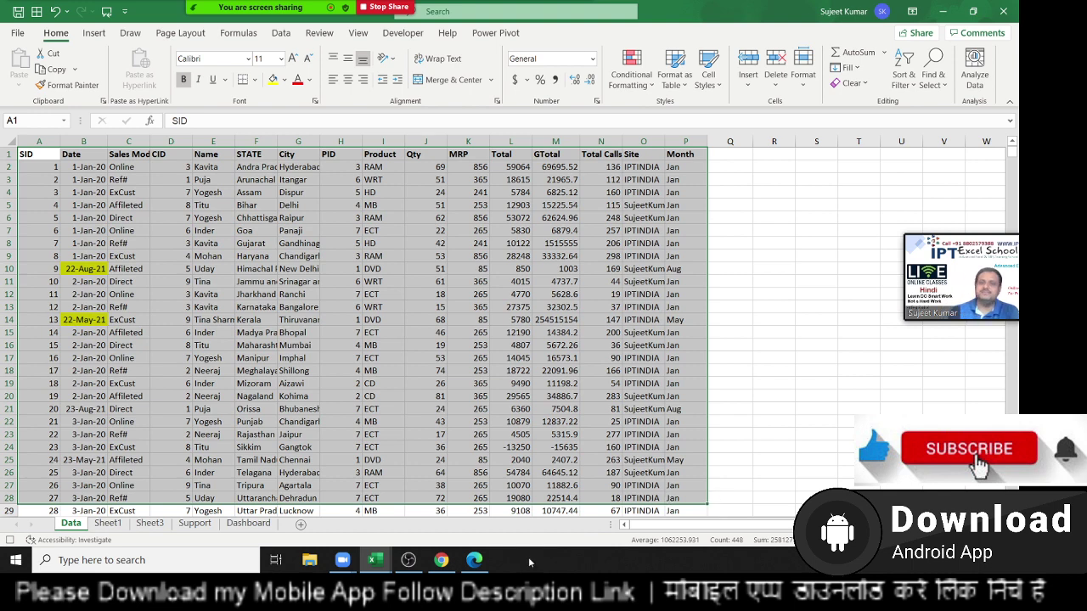
click(667, 64)
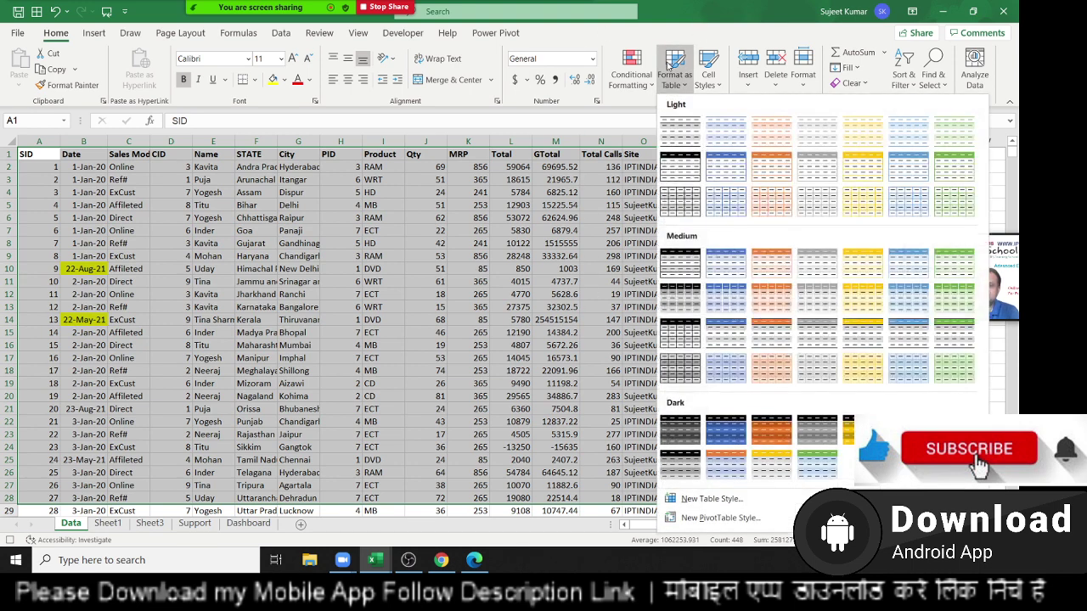
click(670, 64)
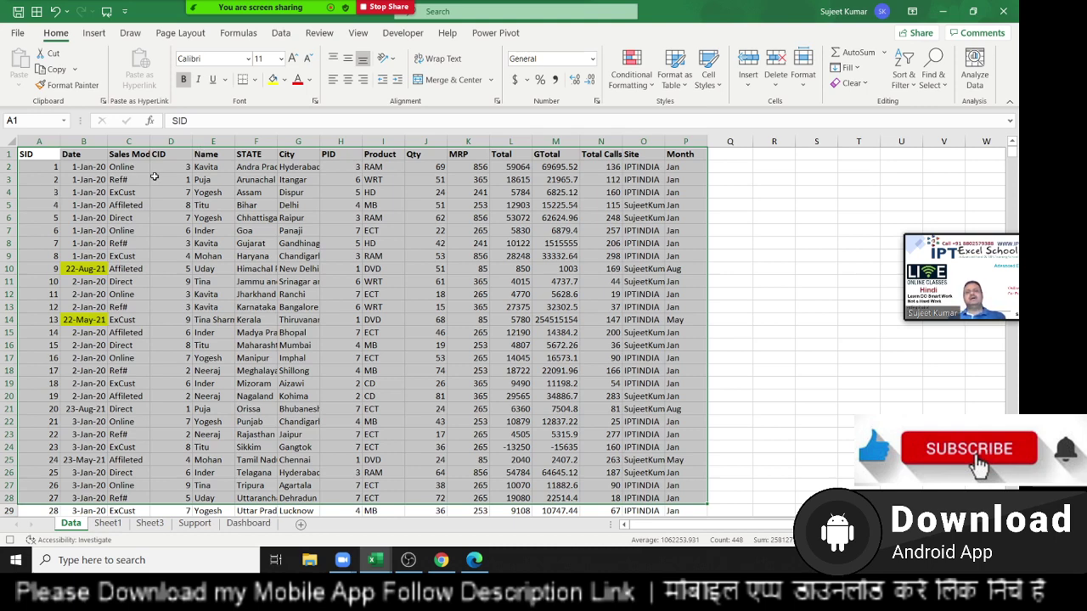
click(677, 82)
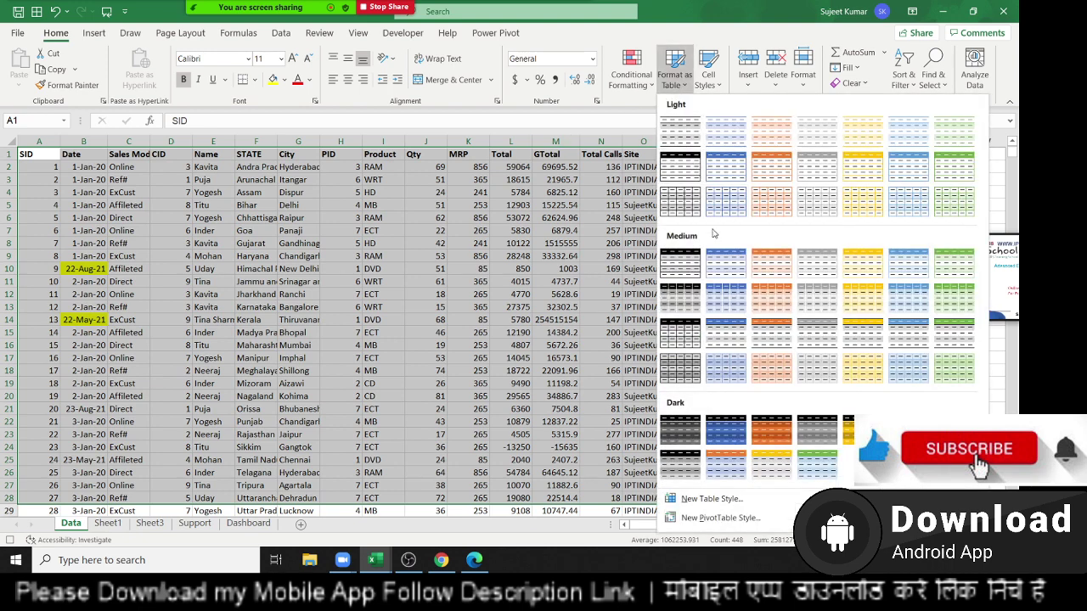
click(683, 301)
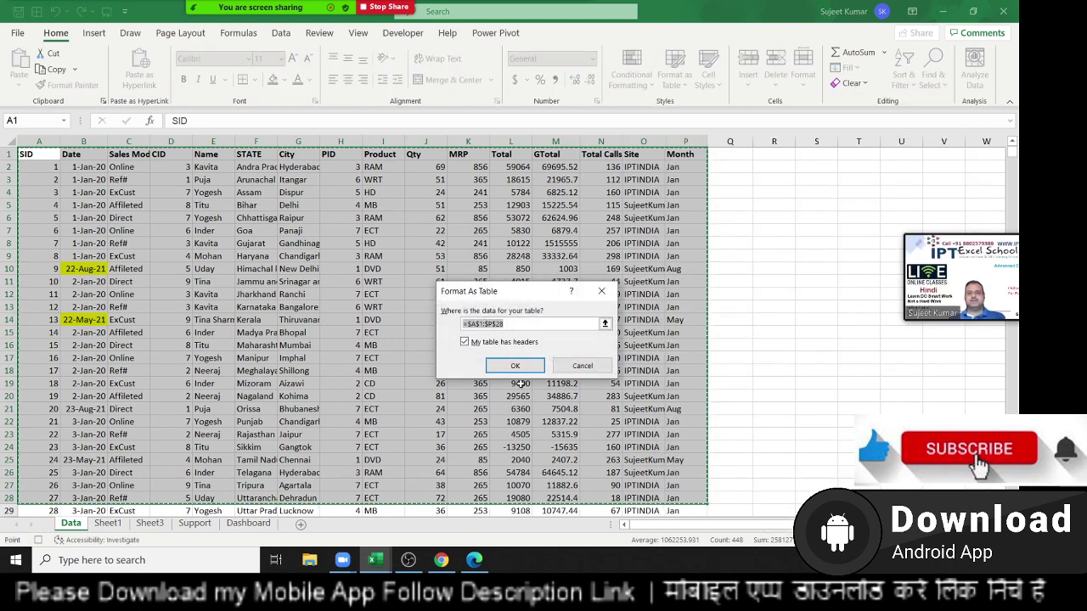
click(530, 372)
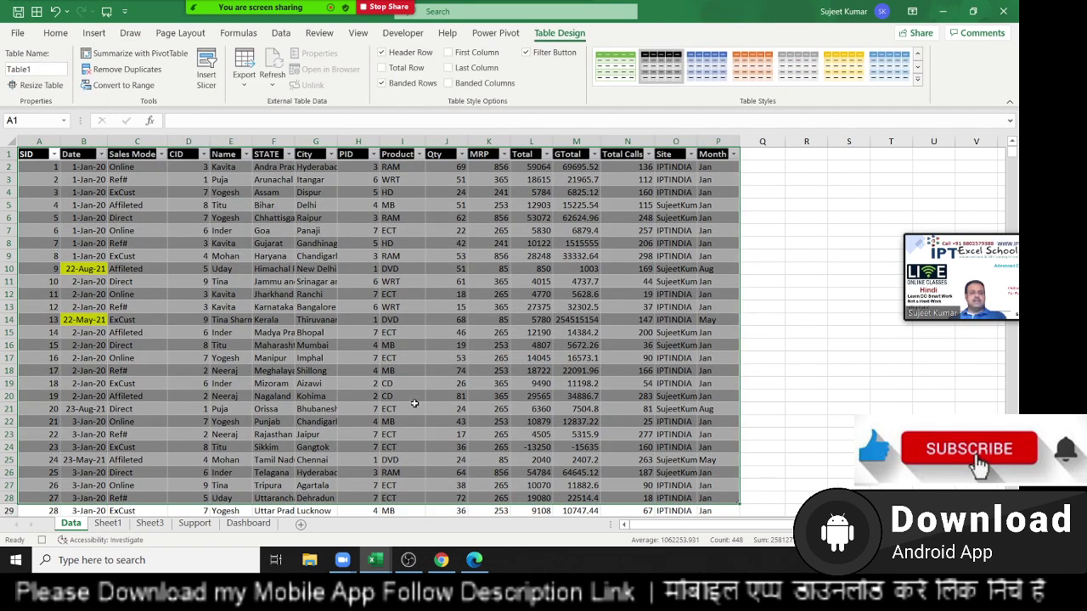
key(ctrl+z)
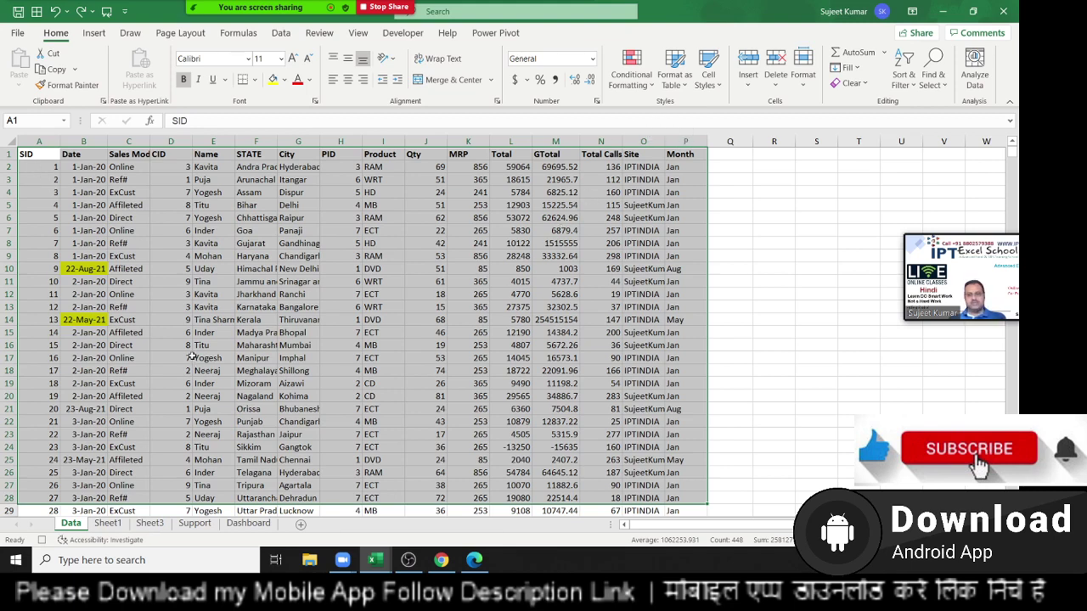
click(673, 87)
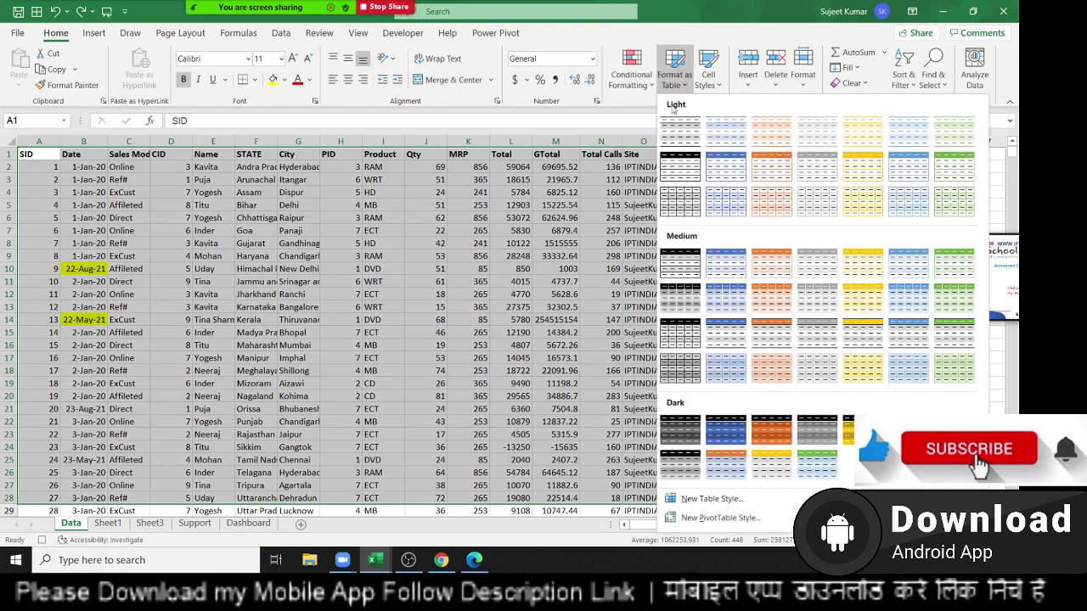
click(705, 85)
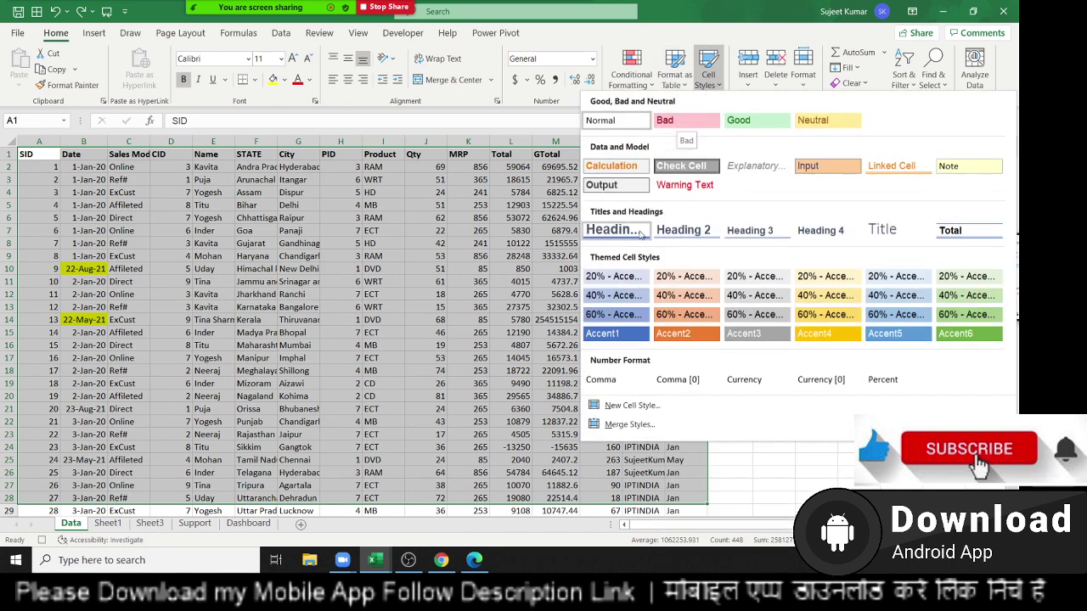
click(618, 186)
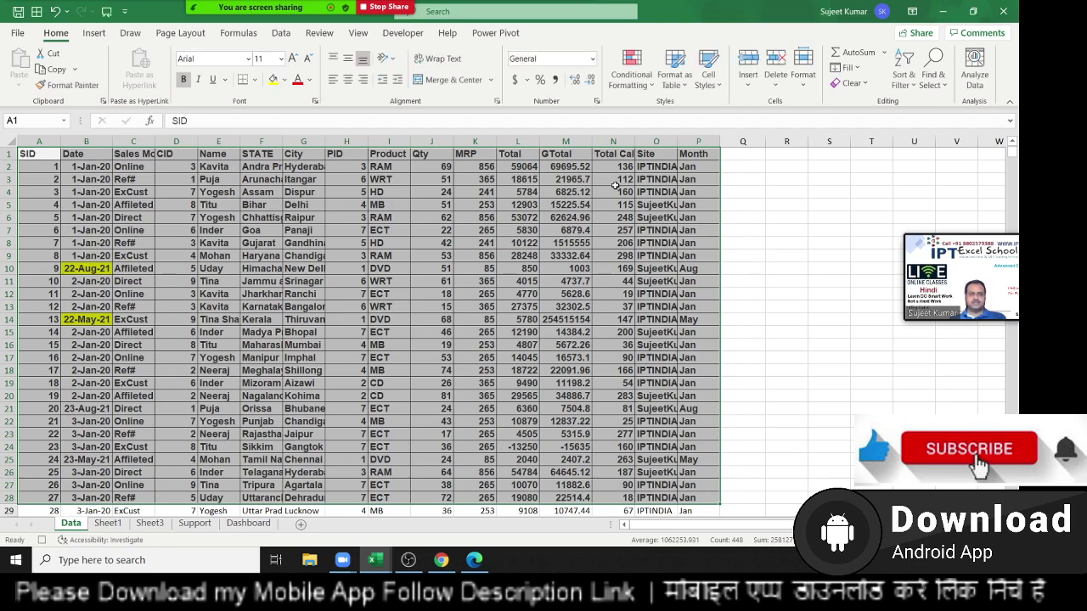
key(ctrl+z)
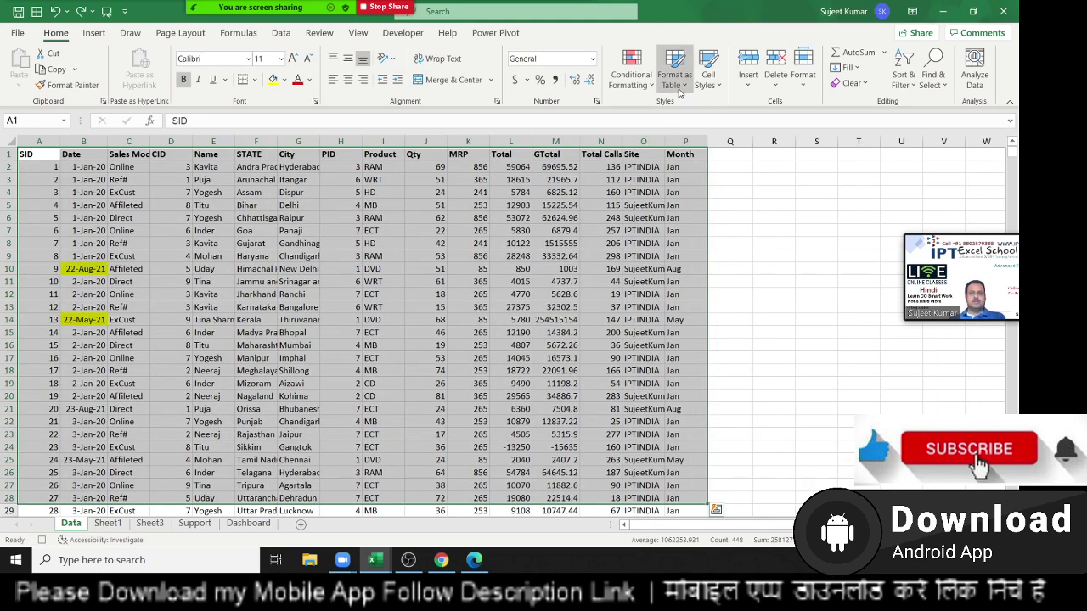
click(703, 85)
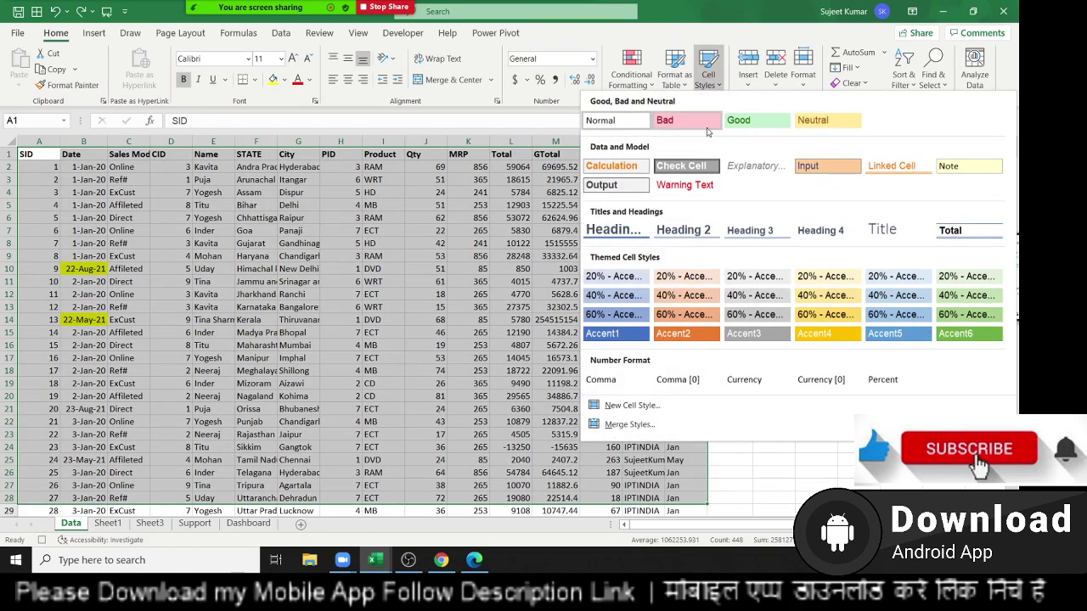
click(633, 187)
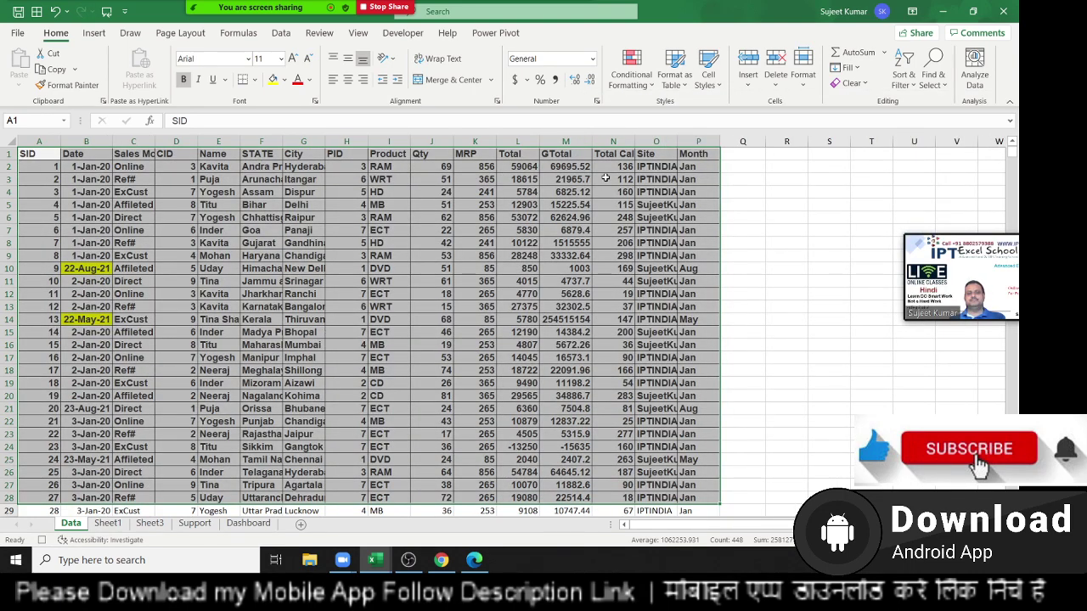
key(ctrl+z)
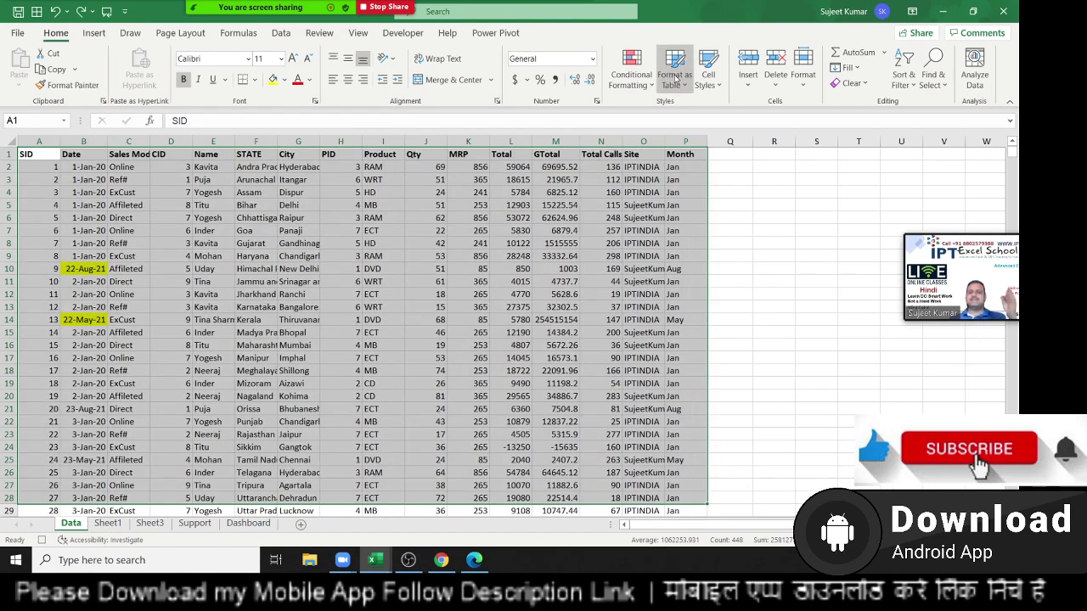
click(675, 75)
click(707, 85)
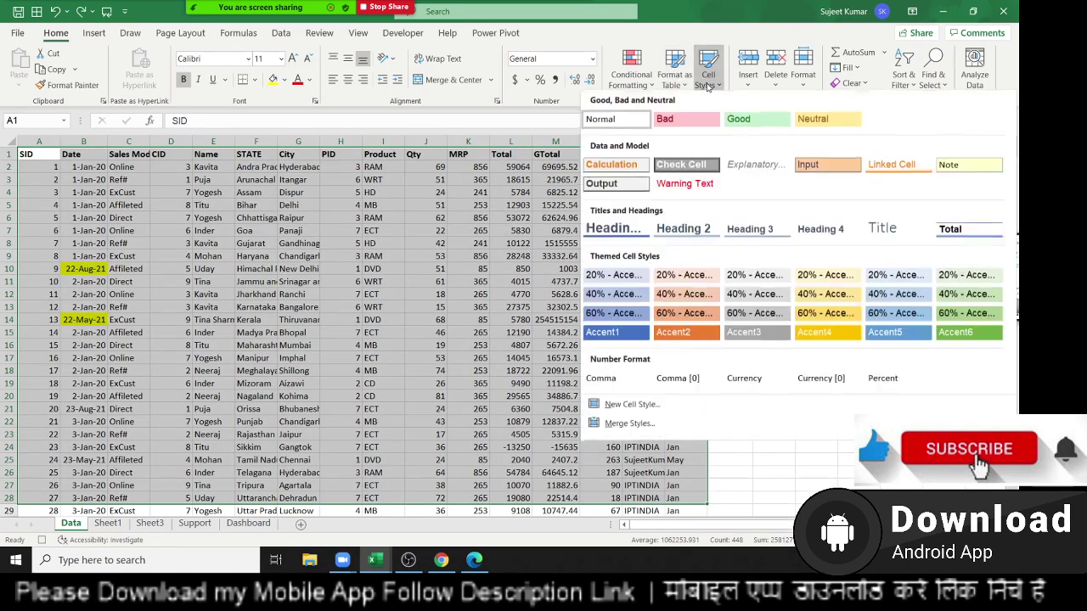
click(703, 81)
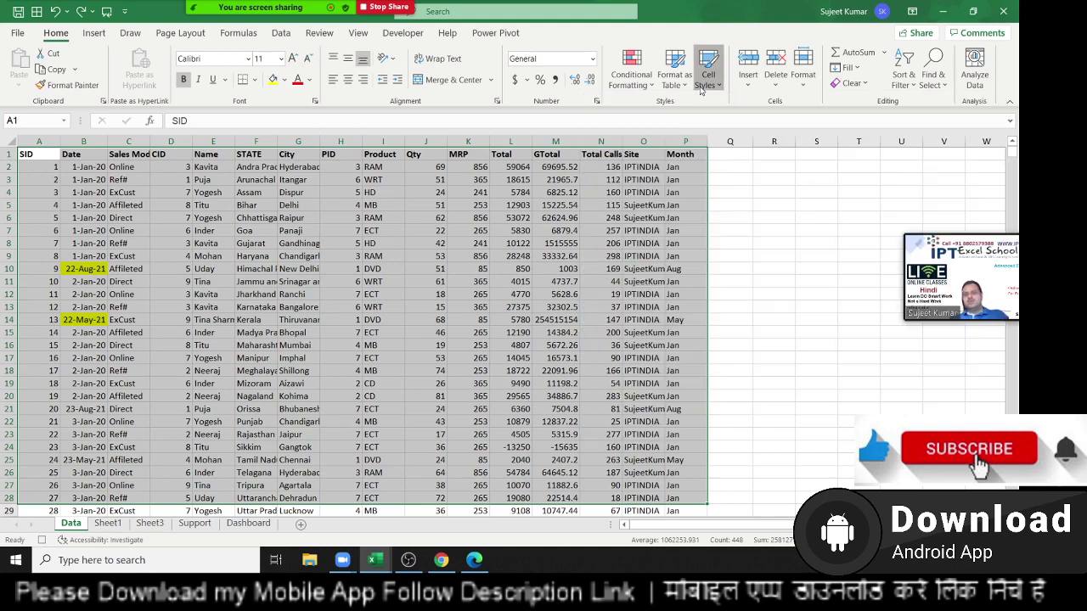
click(346, 179)
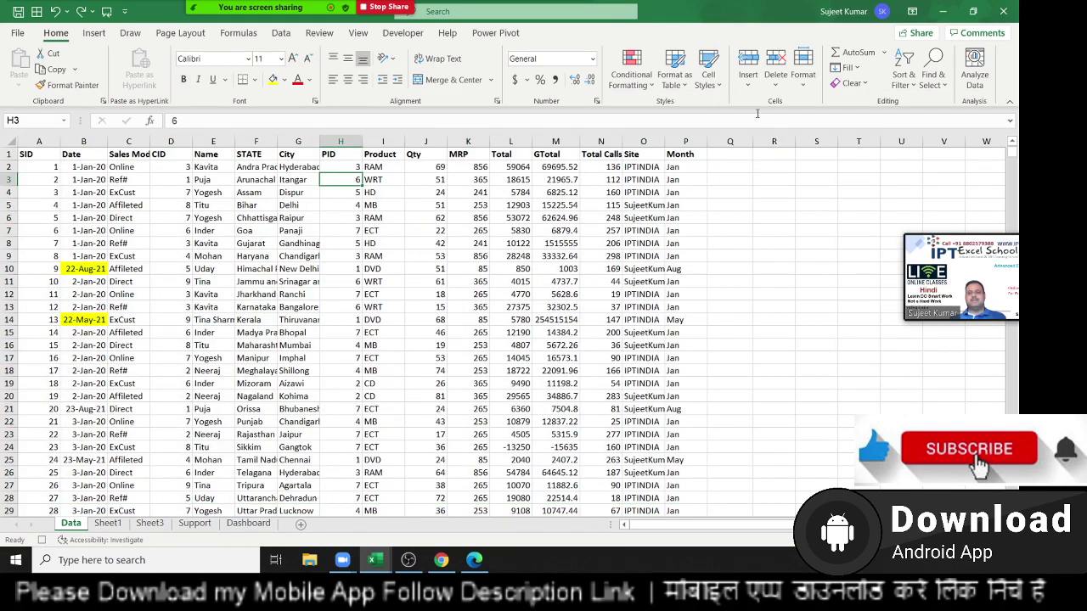
click(750, 85)
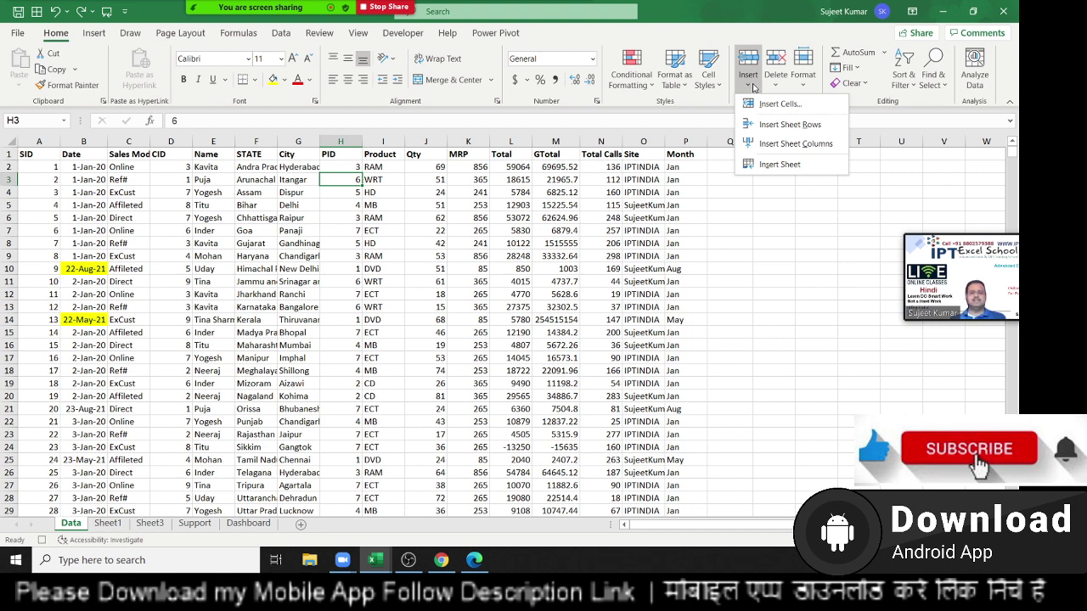
key(Escape)
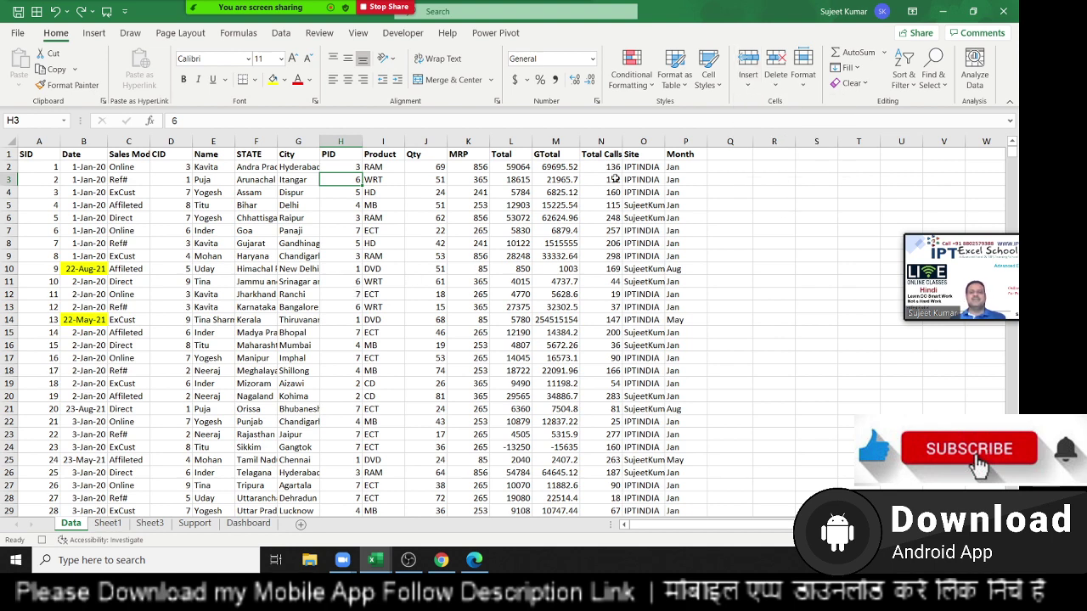
click(780, 77)
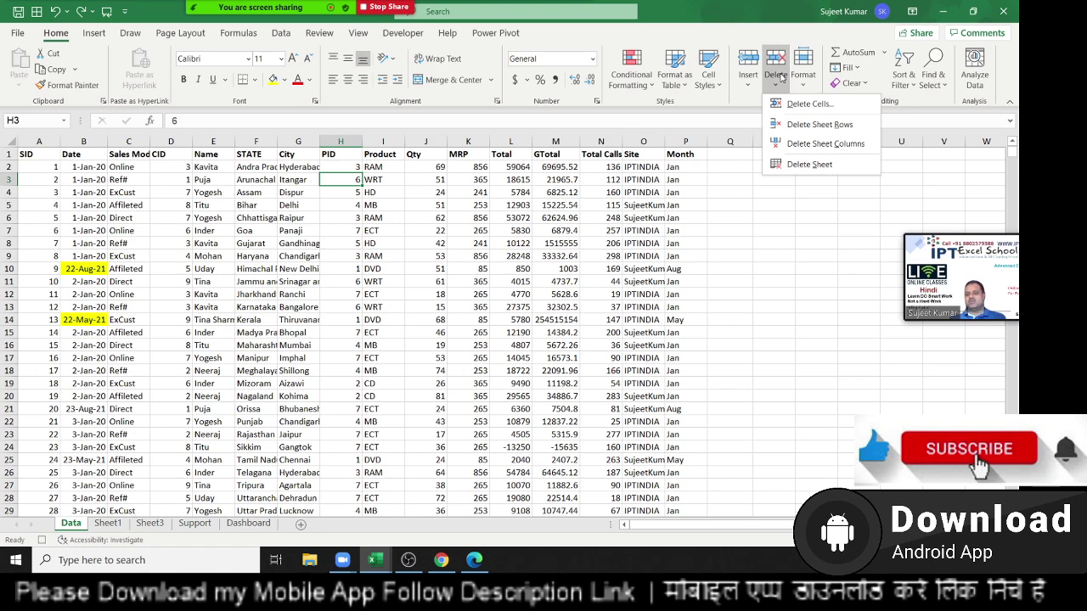
click(813, 82)
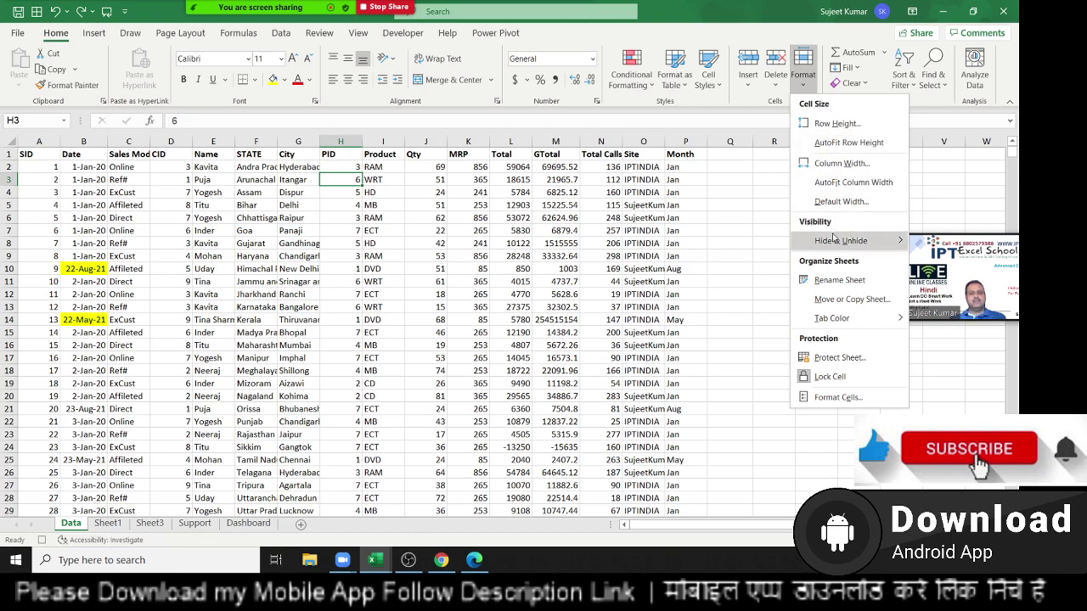
mouse_move(836, 241)
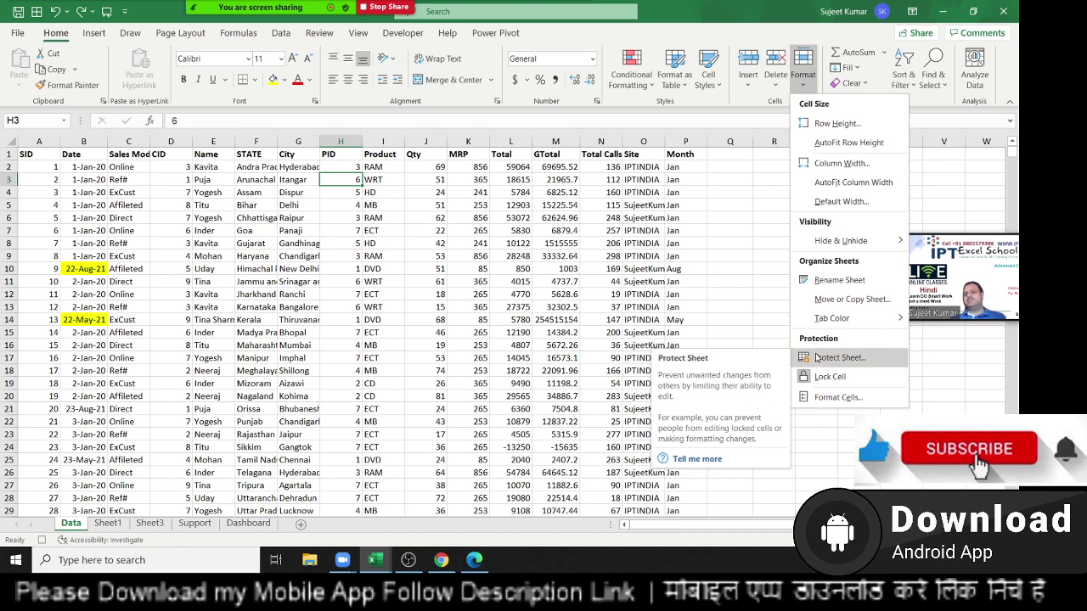
click(371, 270)
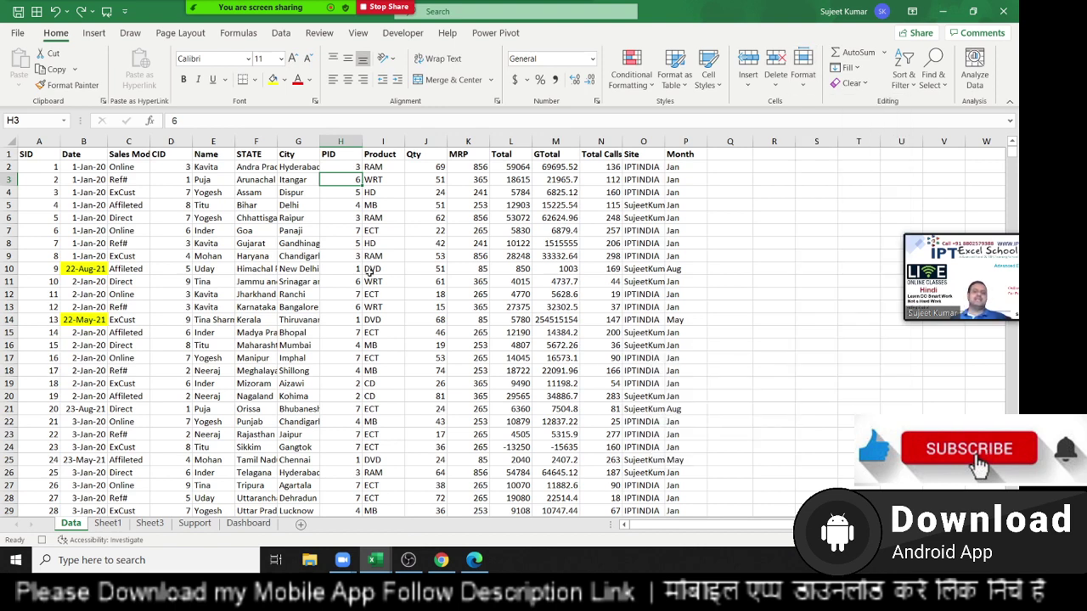